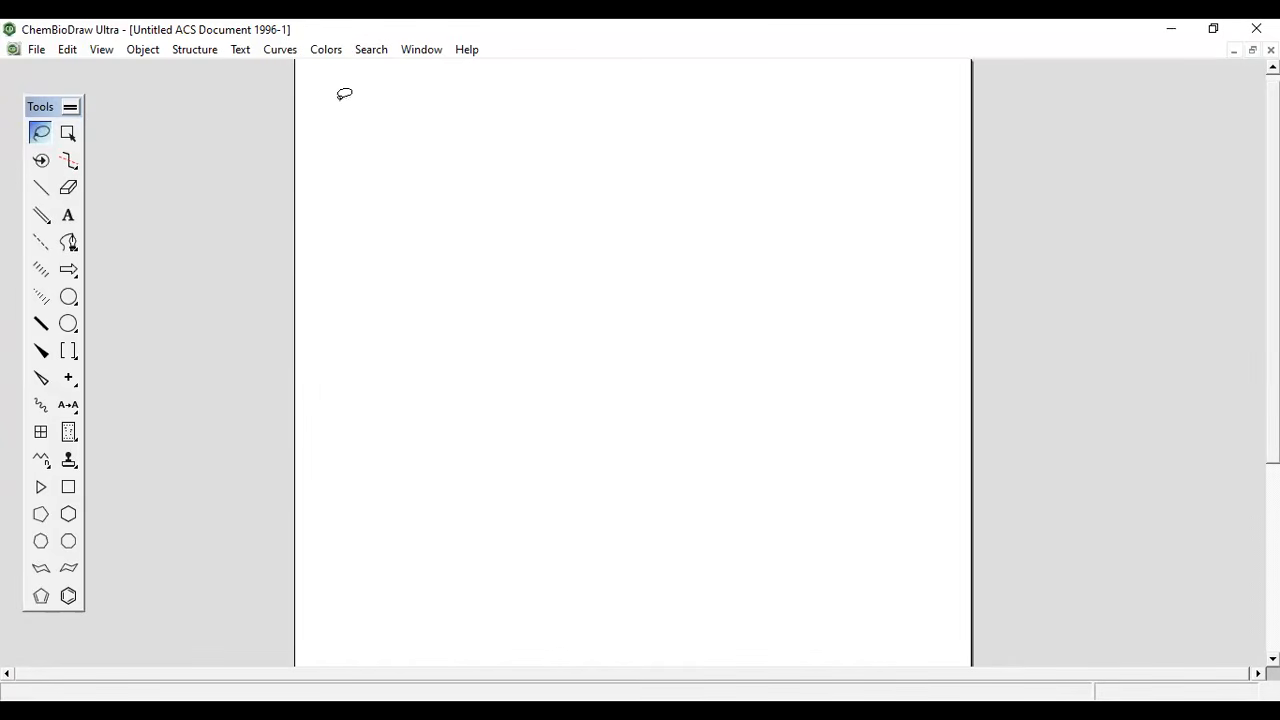
Step: Open the Amino Acids template file
click(37, 52)
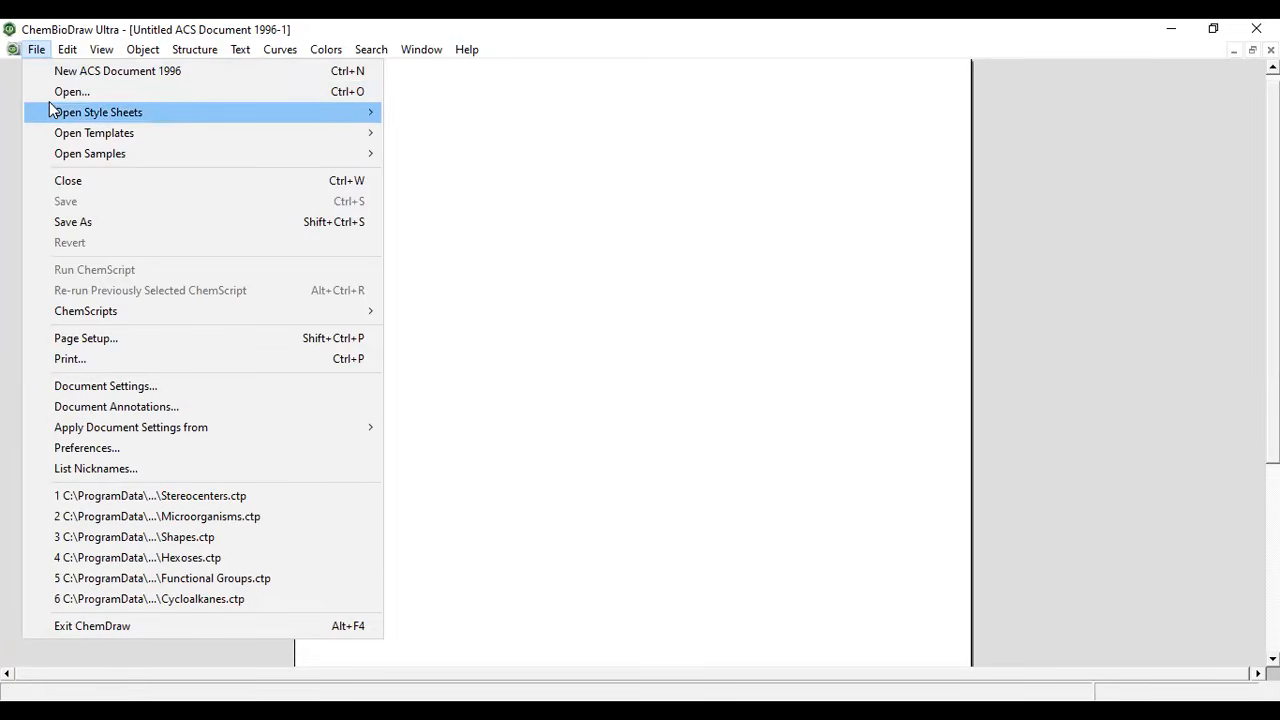
mouse_move(50, 110)
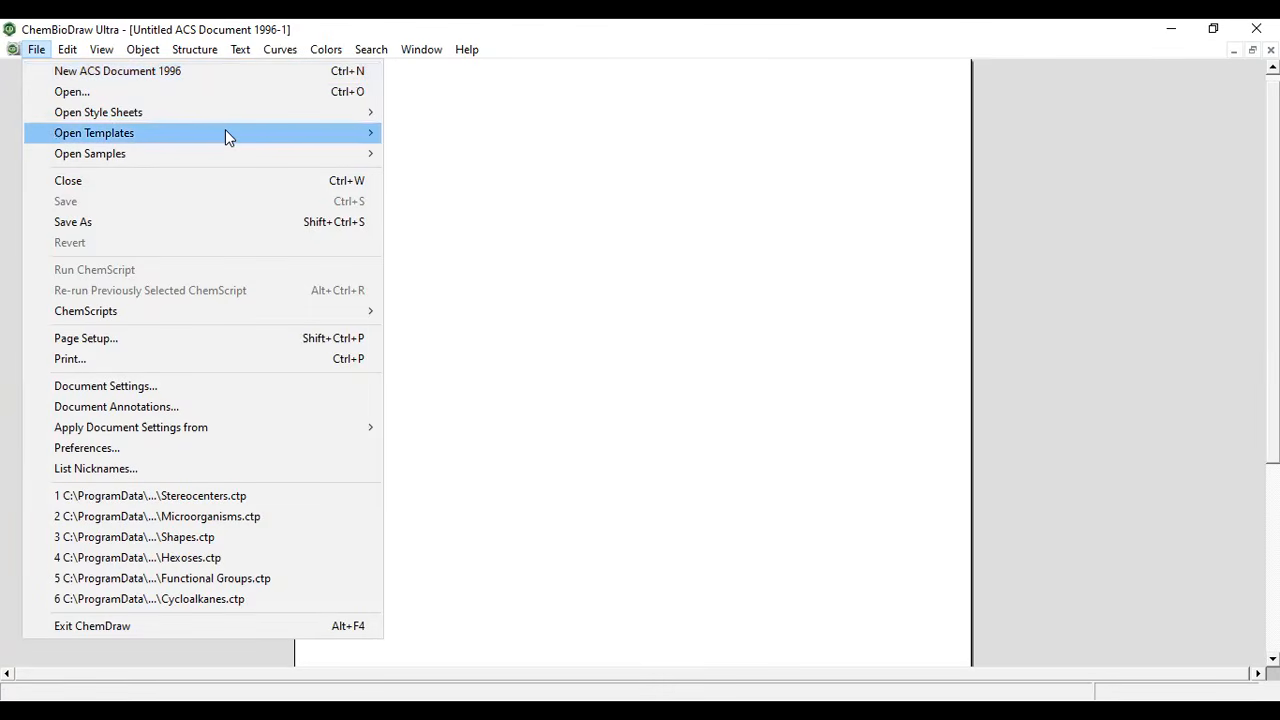
mouse_move(225, 136)
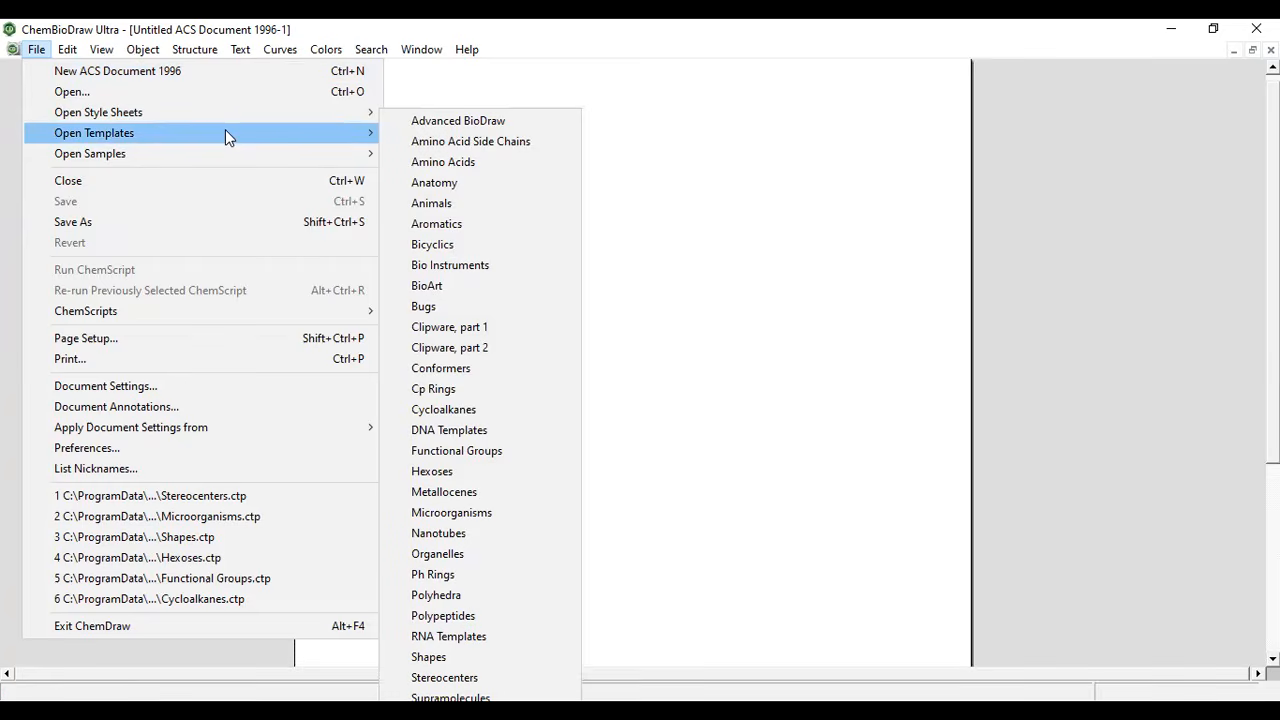
click(441, 162)
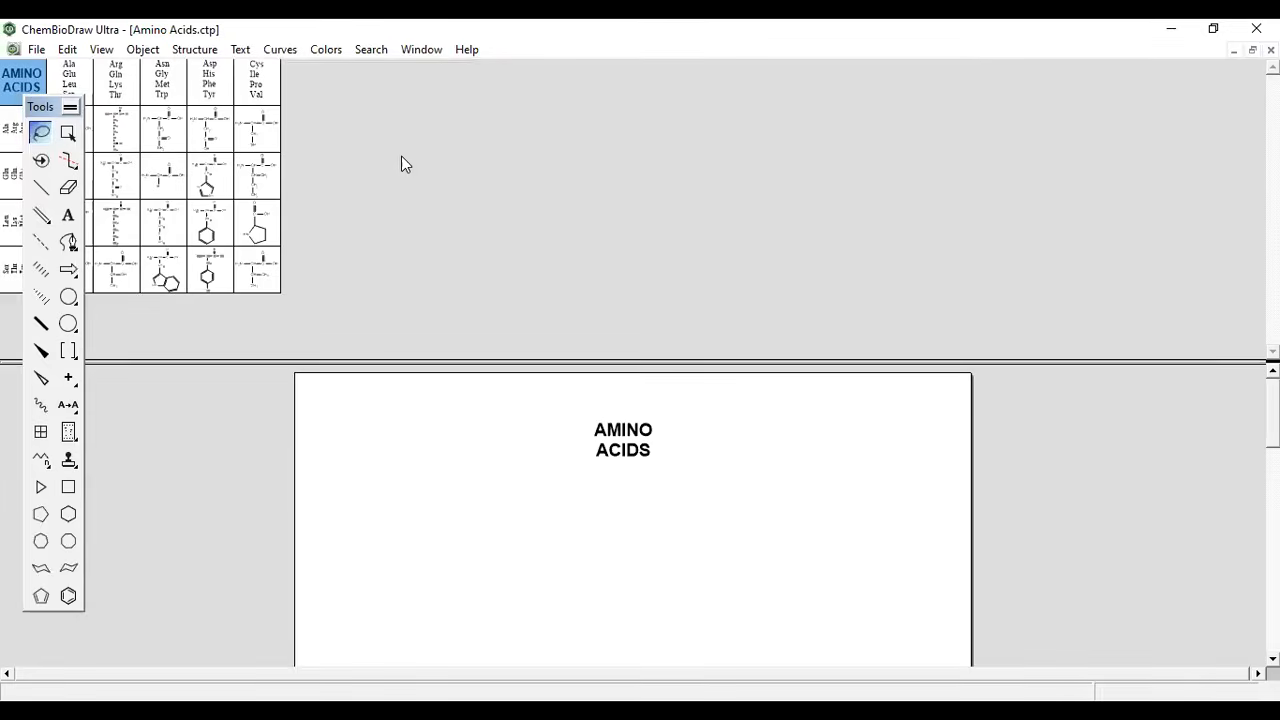
Step: Preview the amino acid structures in the Asp and Cys columns of the template grid, including Tyr, Phe, His, Ile, Pro and Val
click(211, 130)
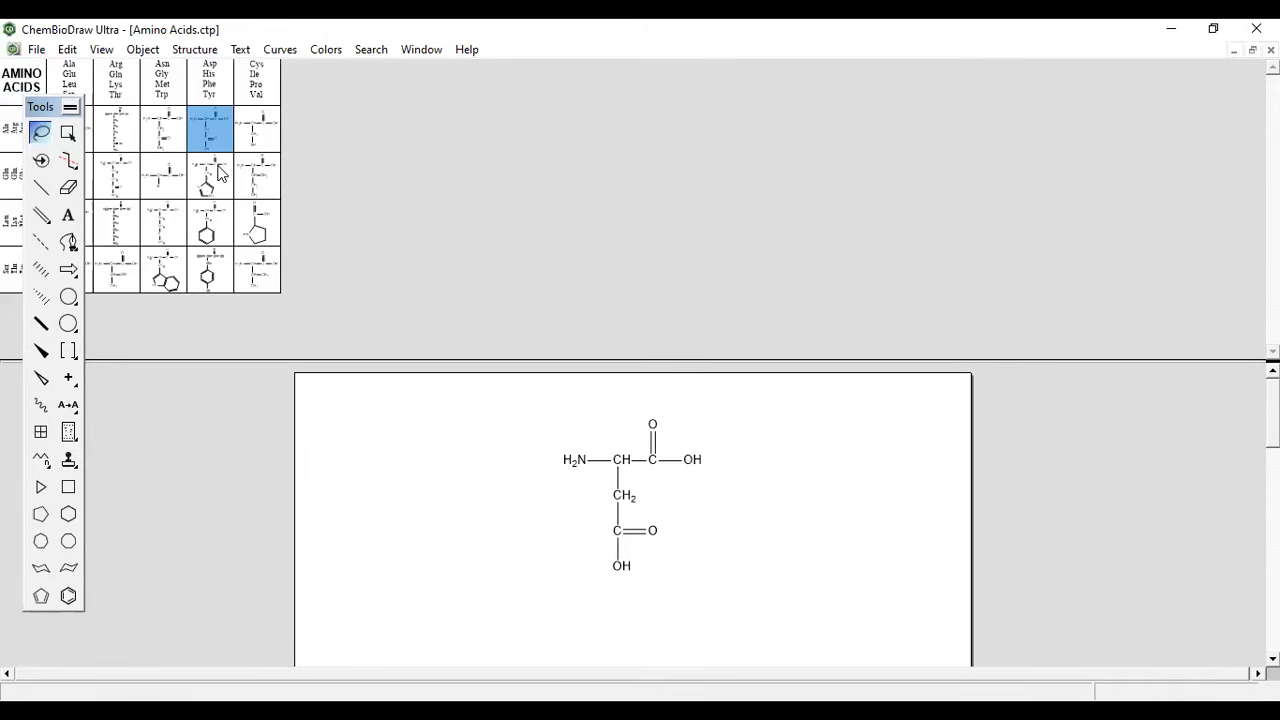
click(252, 187)
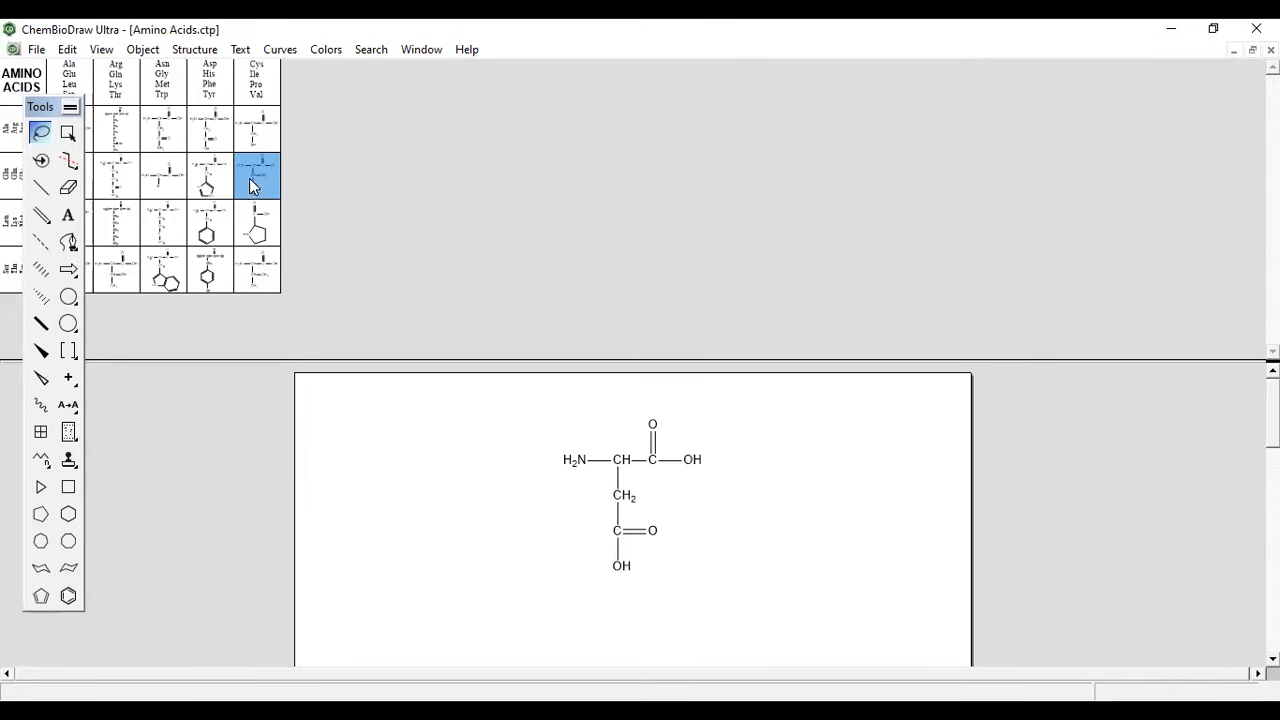
click(264, 236)
click(263, 286)
click(210, 279)
click(206, 222)
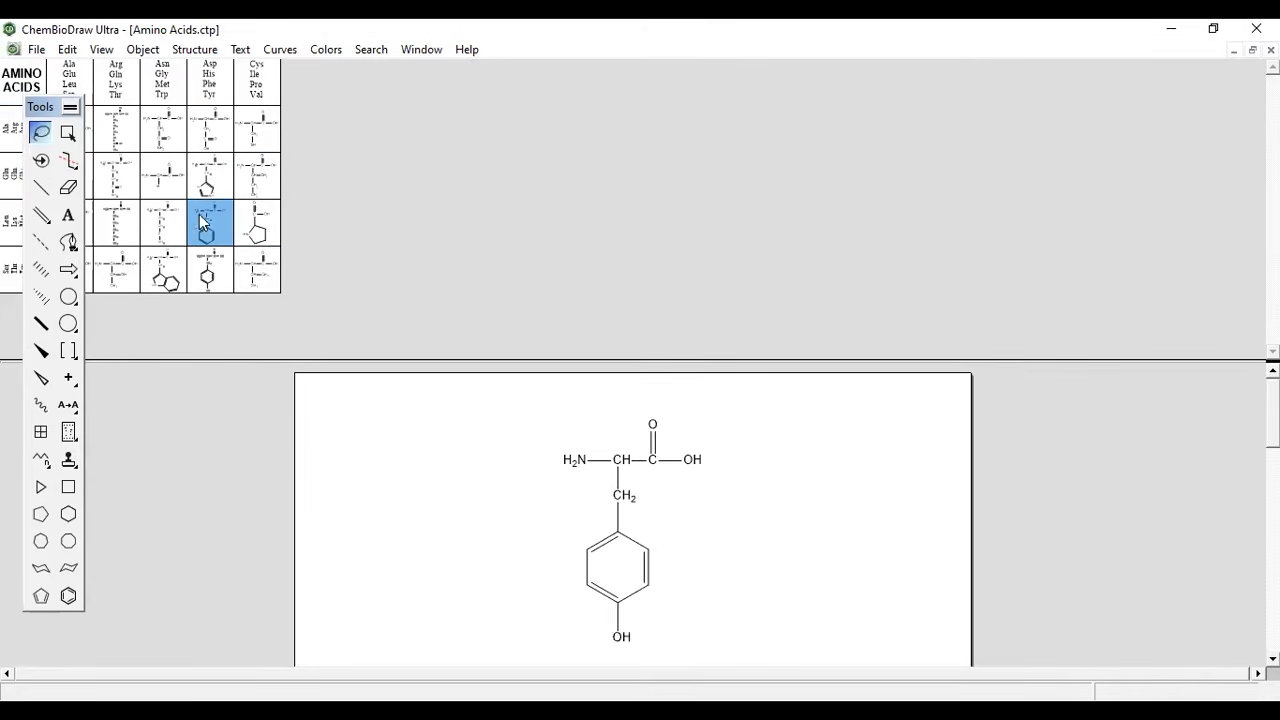
click(209, 180)
click(205, 128)
click(268, 128)
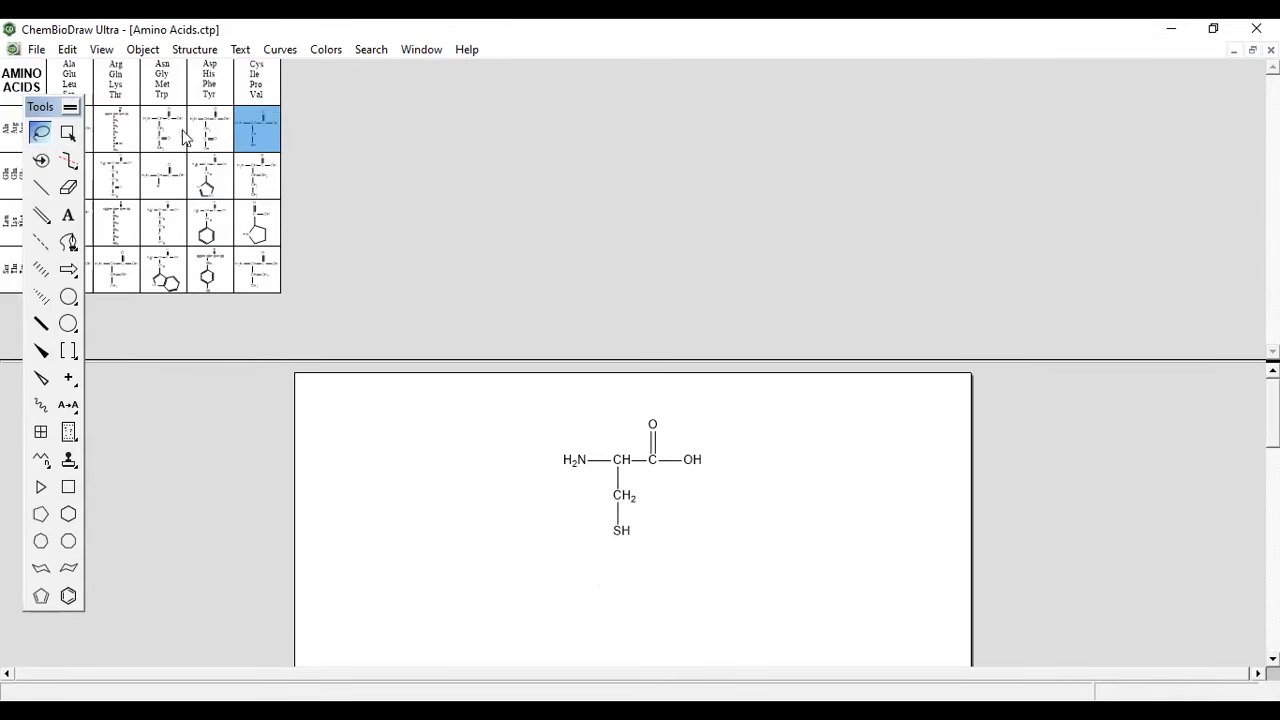
Step: Preview the structures in the Asn and Arg columns of the amino acid grid, including Gly, Met, Trp, Gln, Lys and Thr
click(162, 150)
click(163, 176)
click(166, 222)
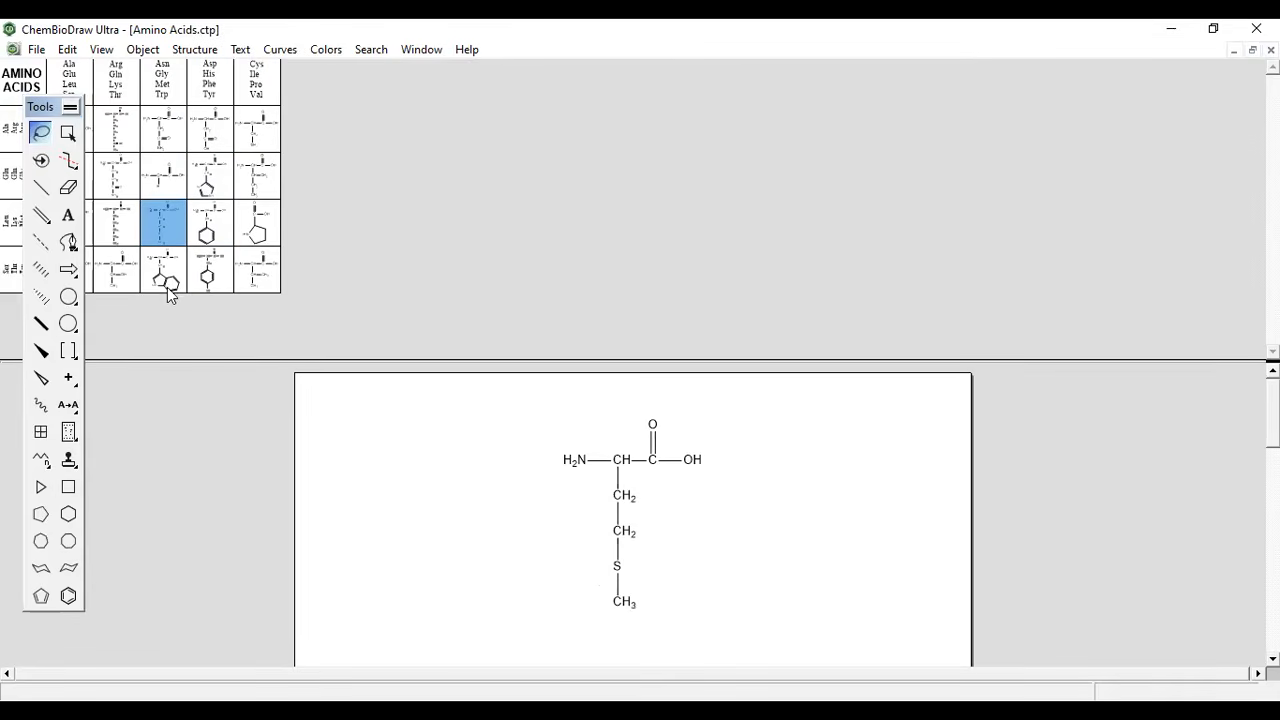
click(165, 283)
click(128, 286)
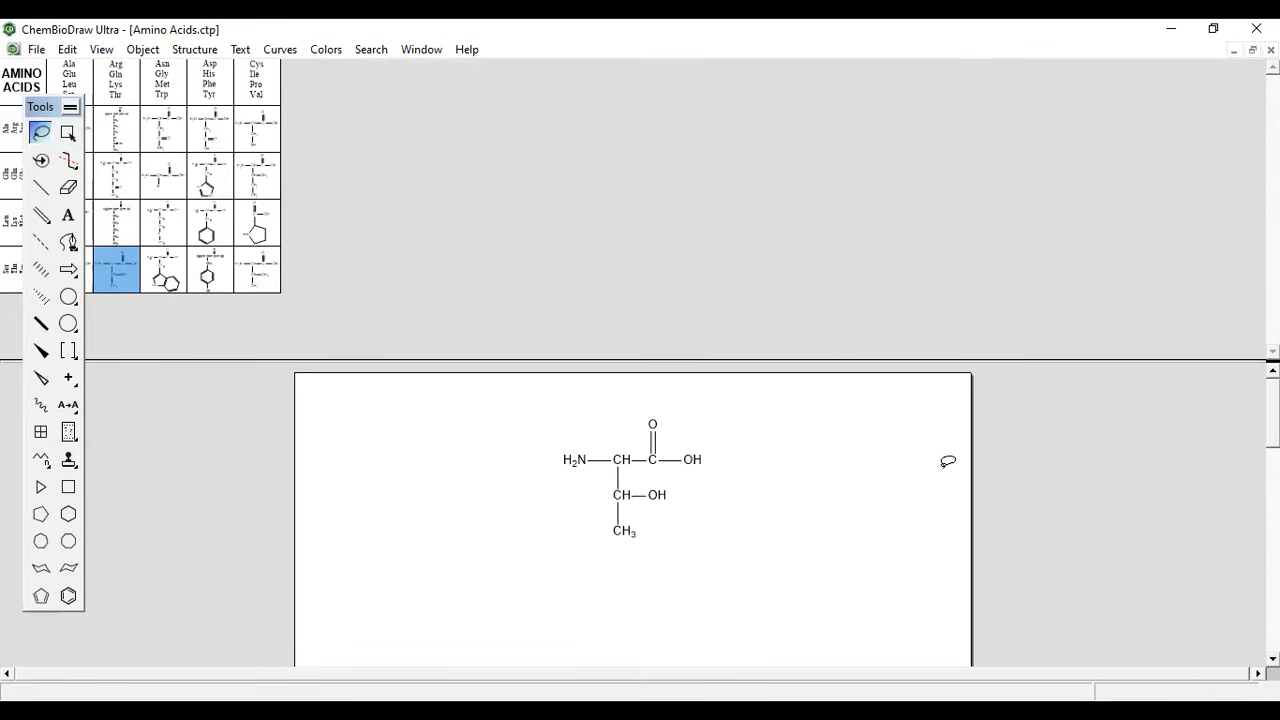
click(124, 138)
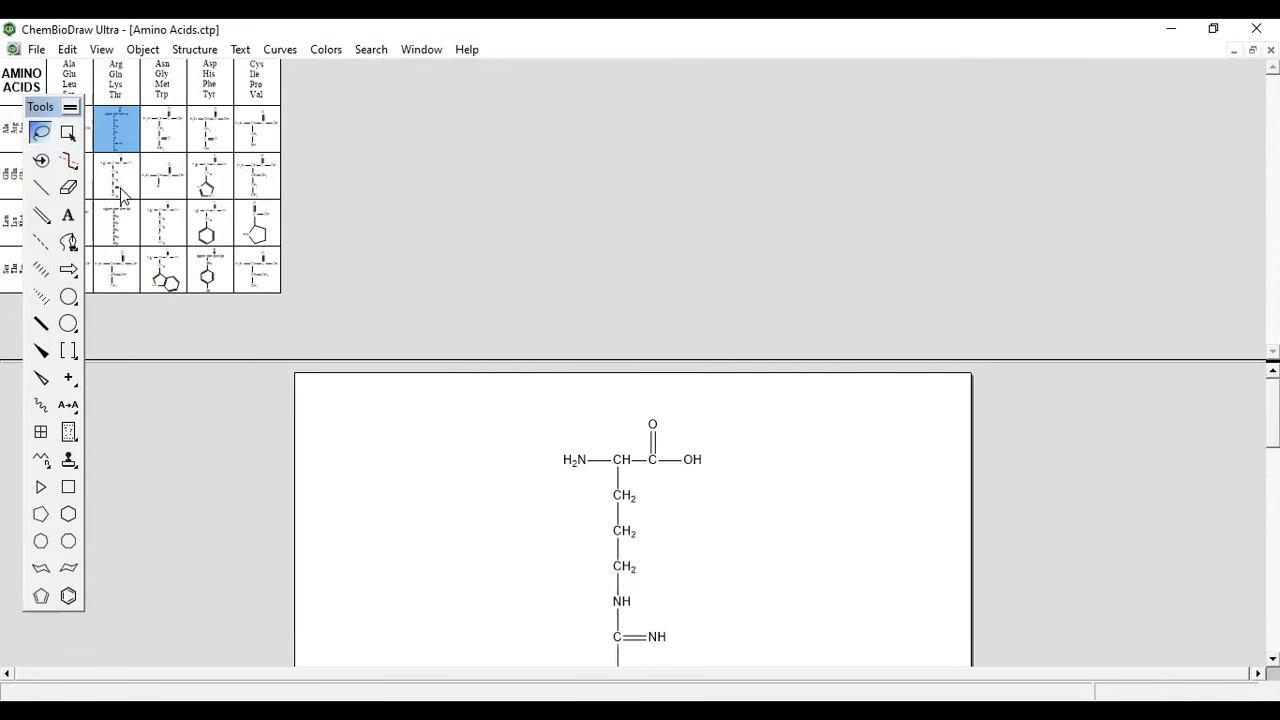
click(122, 190)
click(116, 232)
click(114, 282)
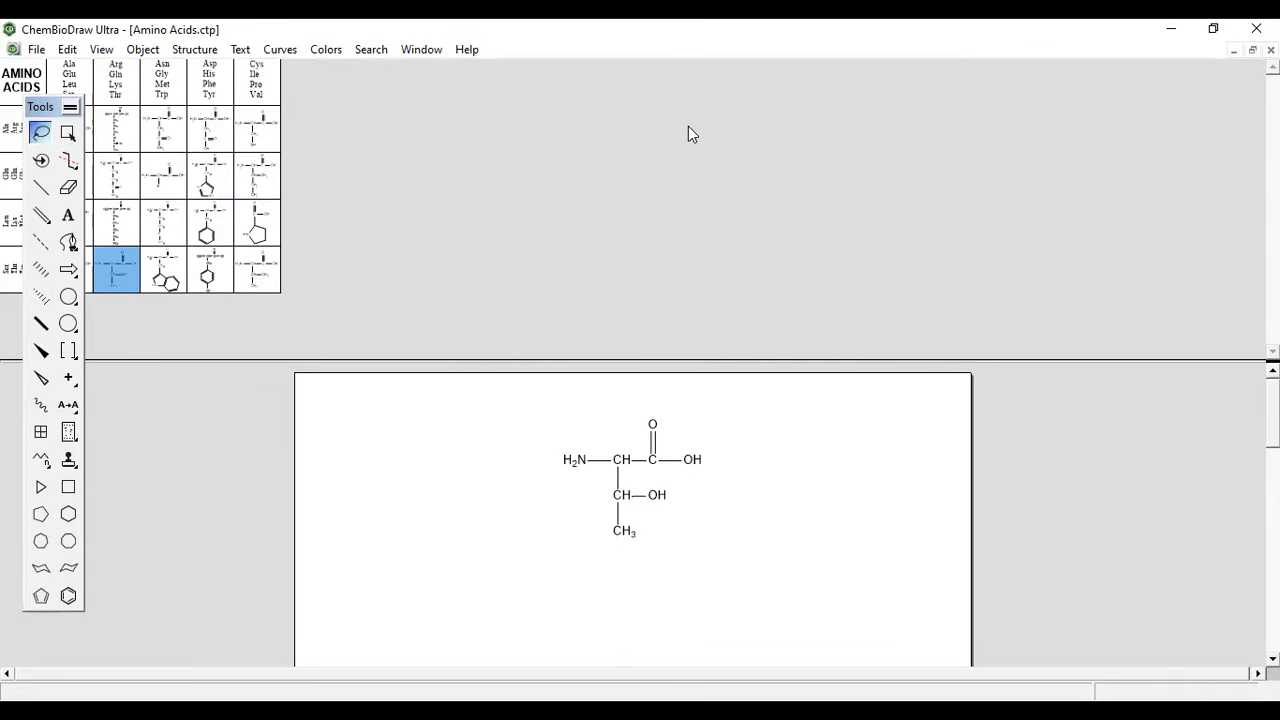
Step: Close the Amino Acids template and open the Animals template file
key(ctrl+w)
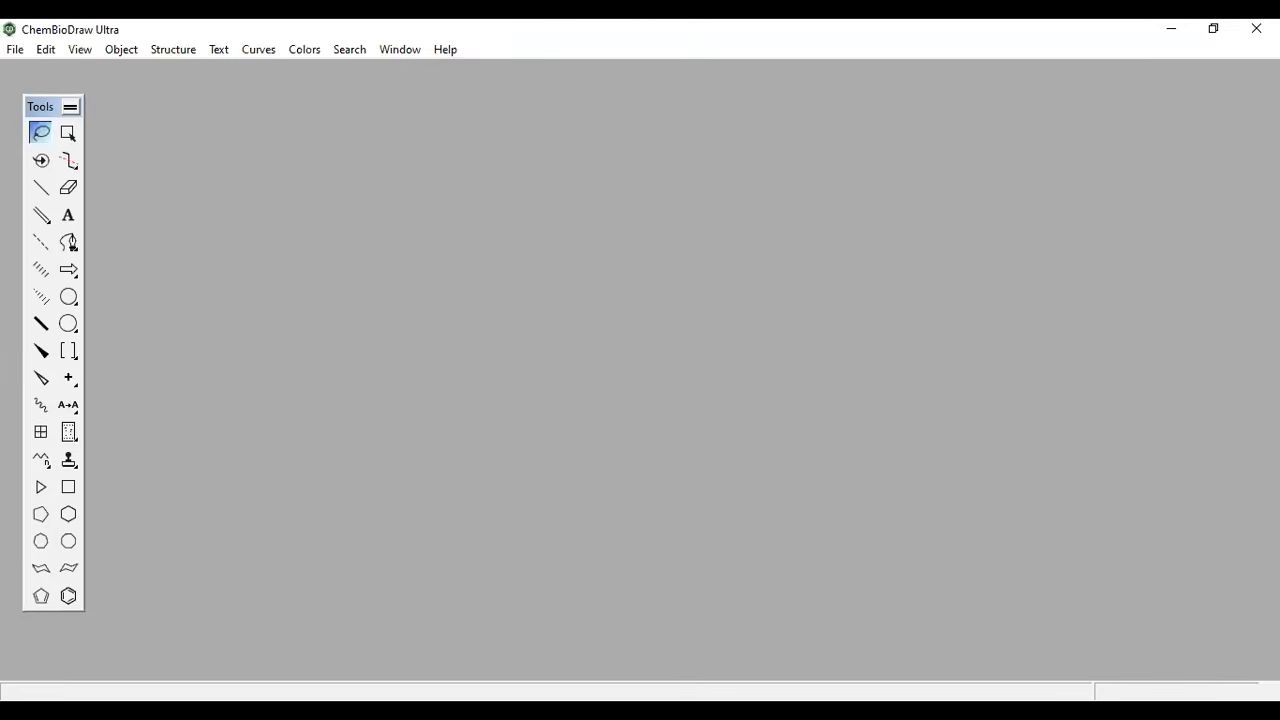
click(32, 47)
click(94, 133)
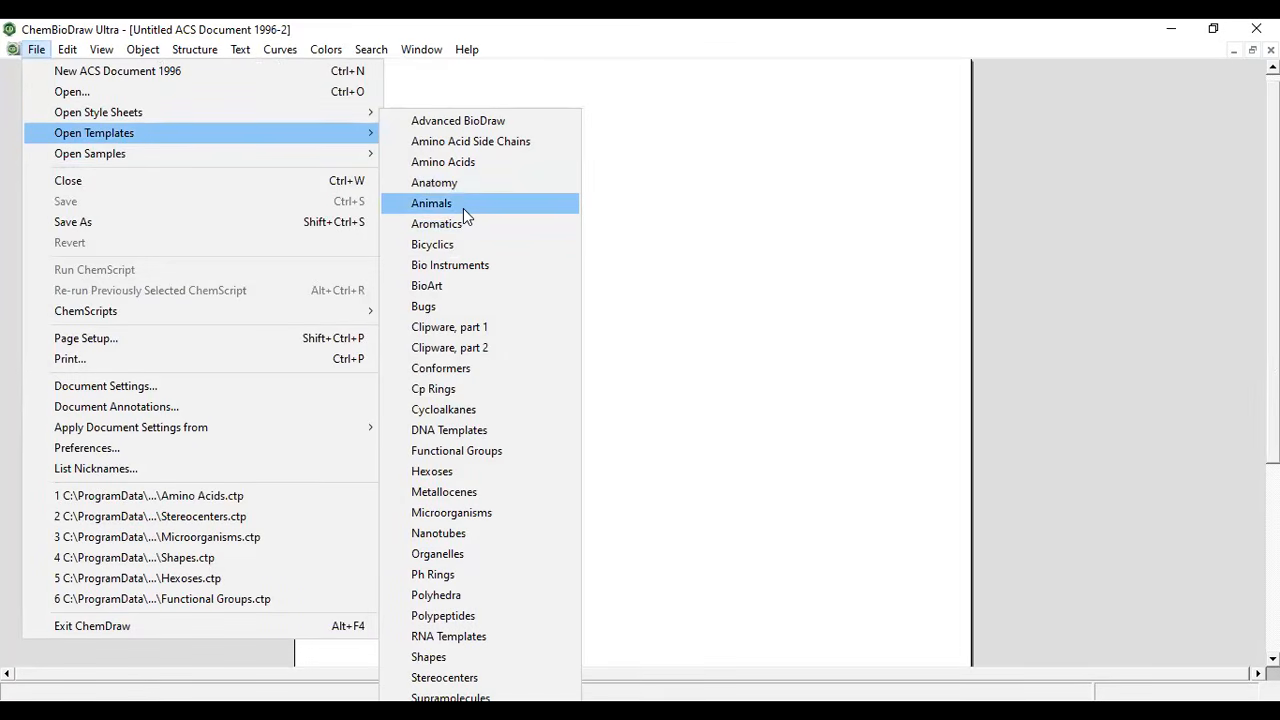
click(463, 205)
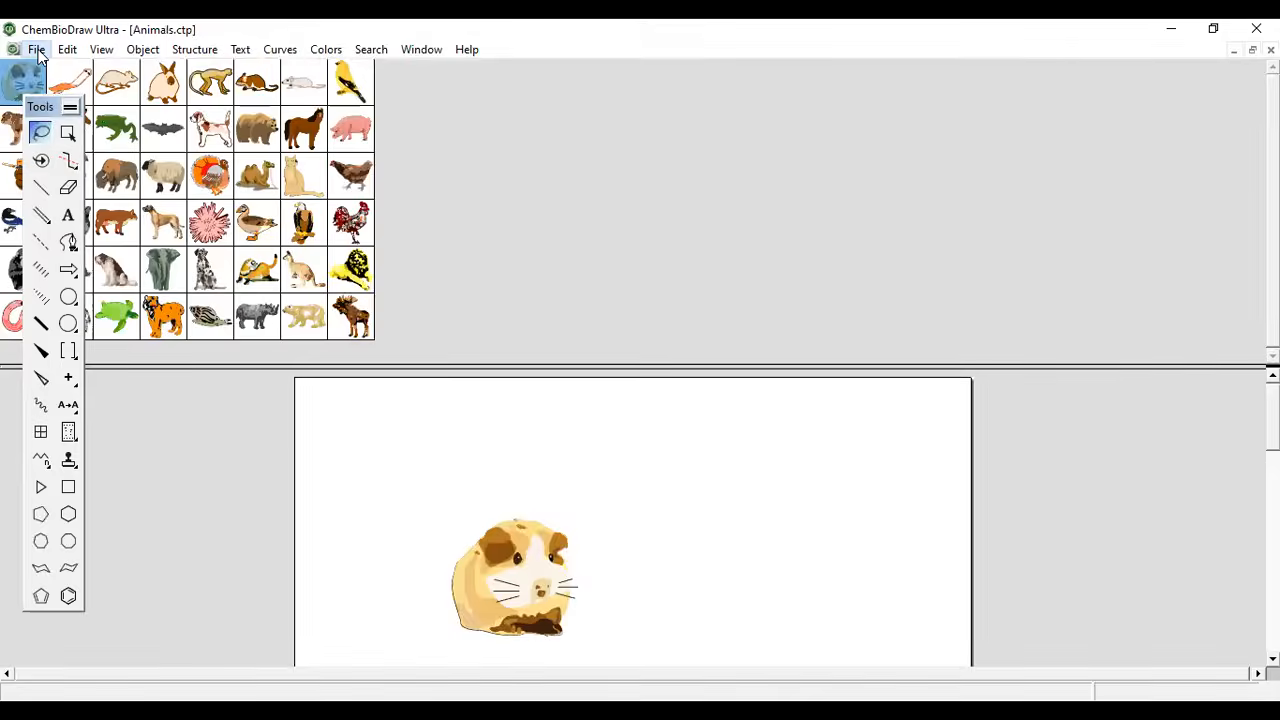
Step: Open the Aromatics template file and preview several of its structures, including the eight-membered ring, a fullerene and fused hexagonal rings
click(37, 52)
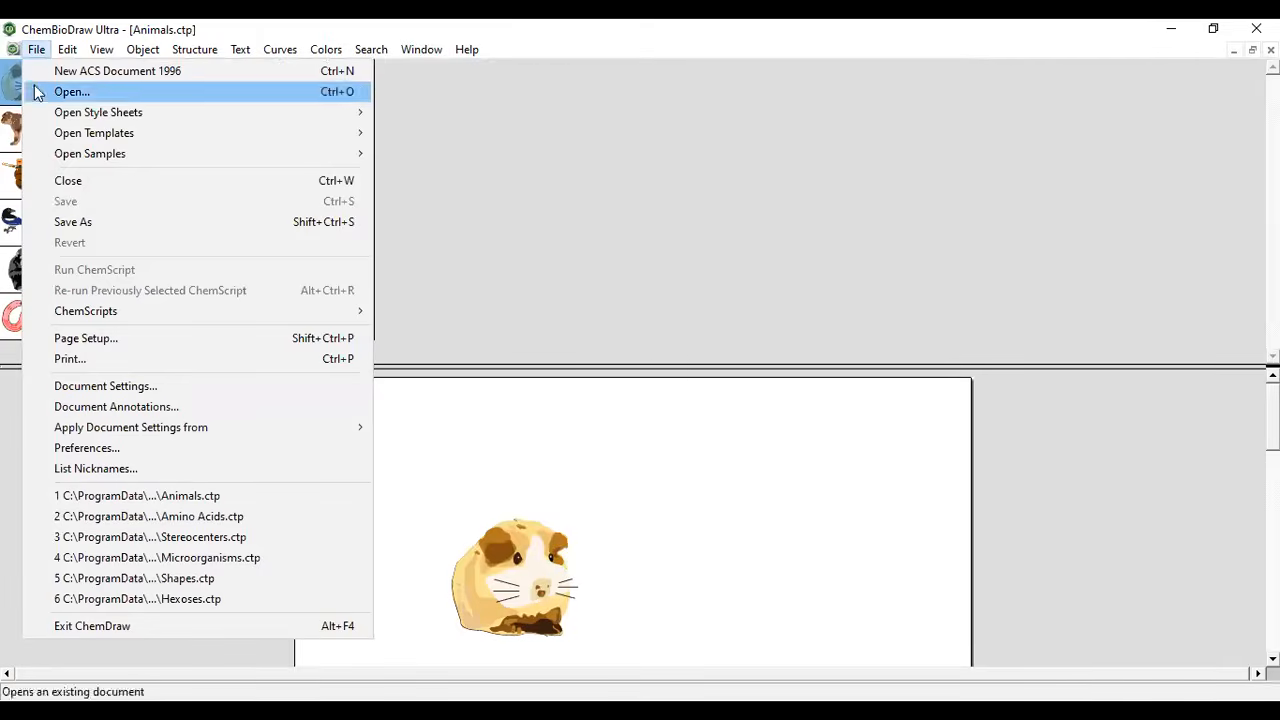
mouse_move(86, 133)
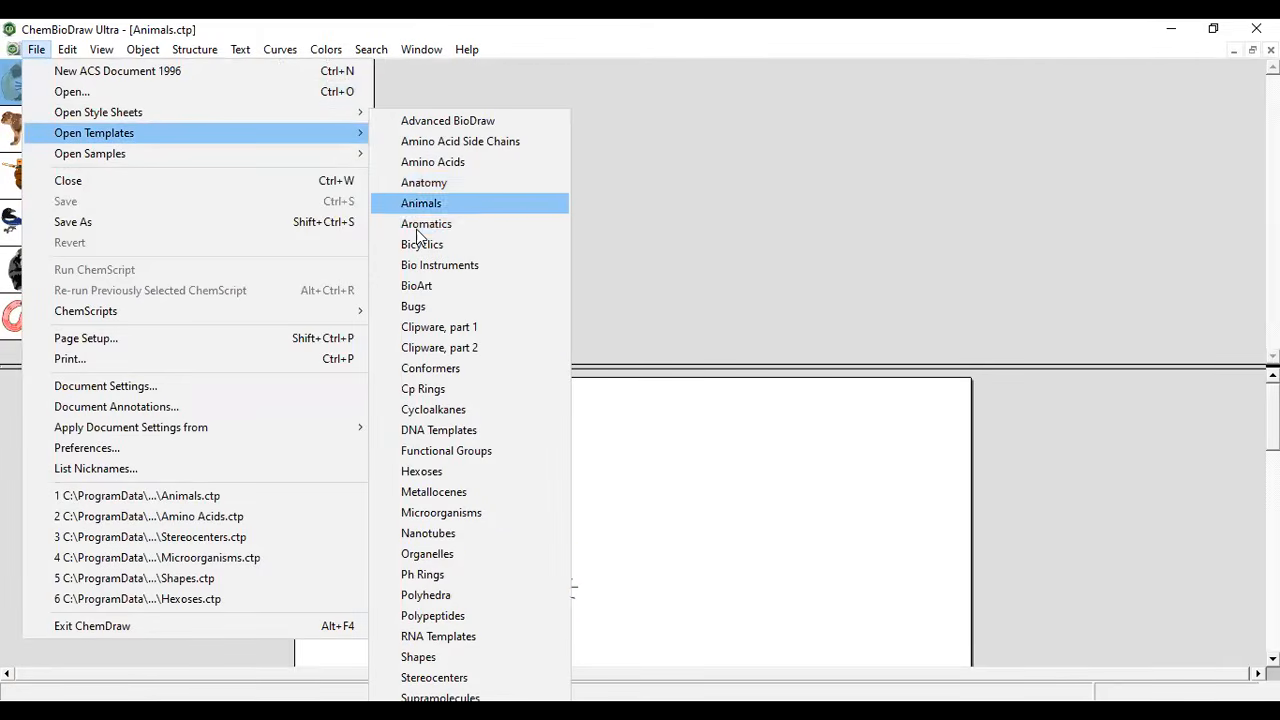
click(426, 224)
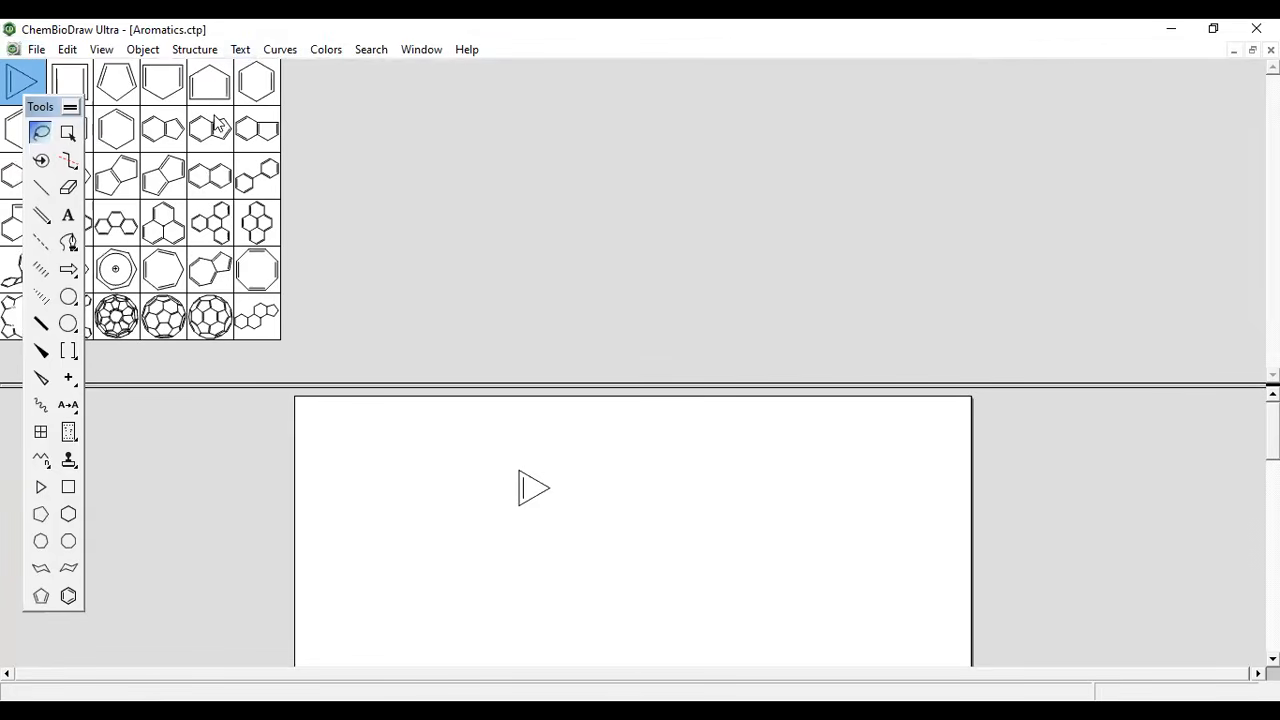
click(211, 92)
click(245, 266)
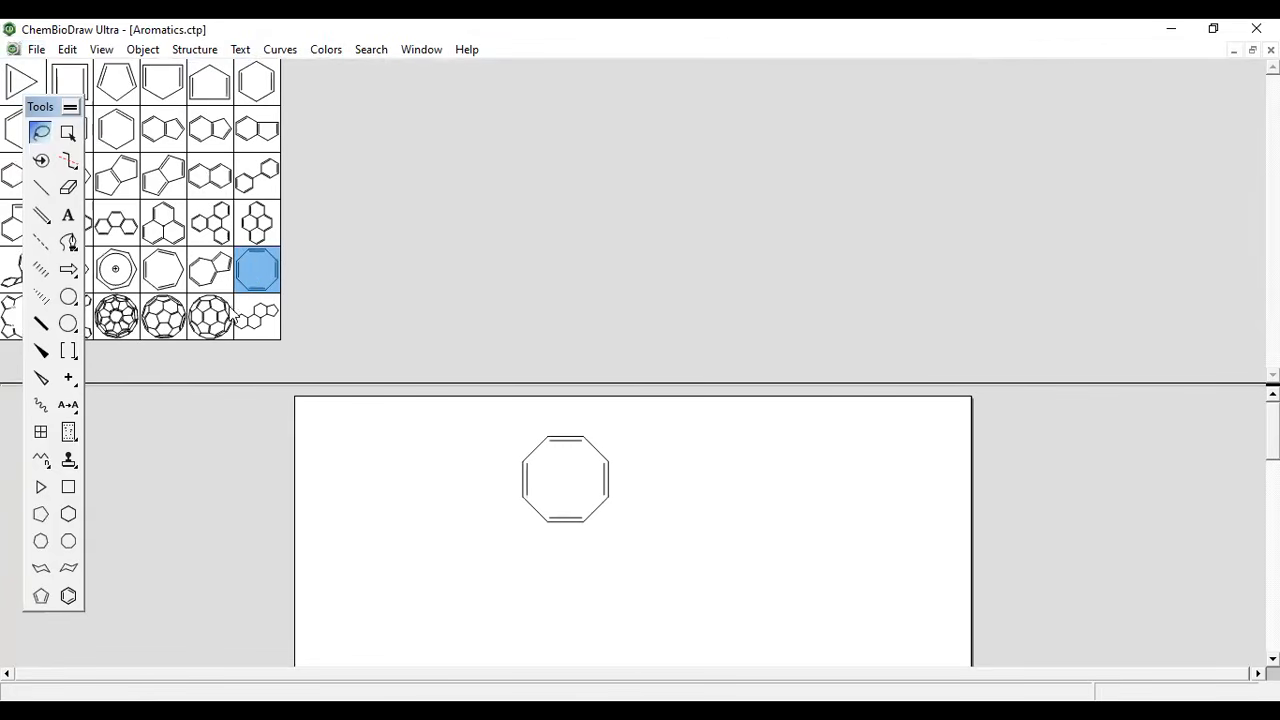
click(240, 312)
click(200, 325)
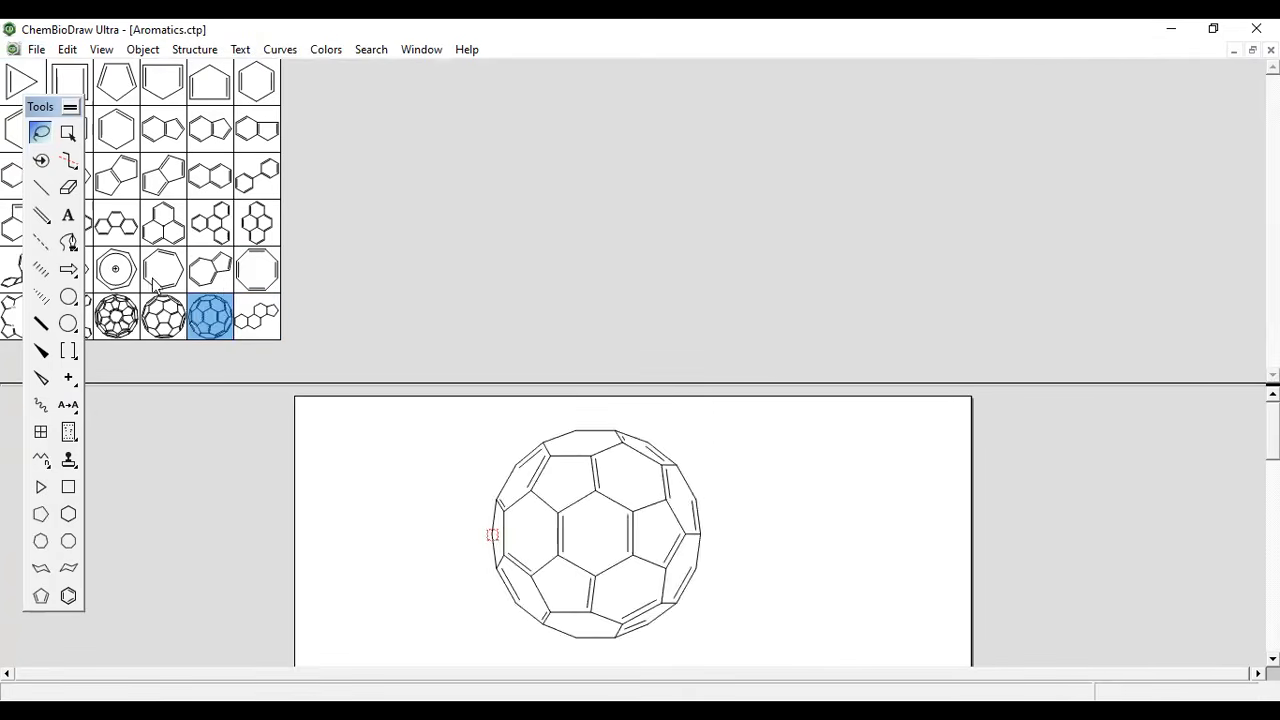
click(153, 282)
click(163, 216)
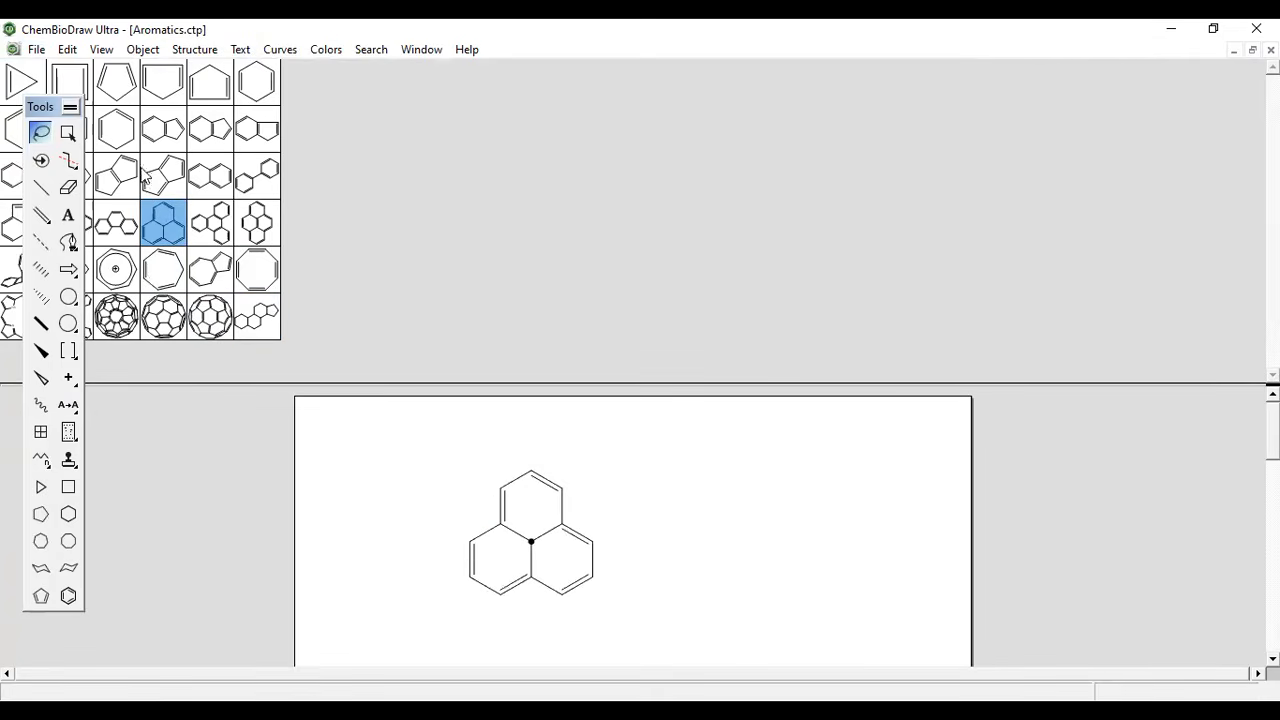
click(205, 228)
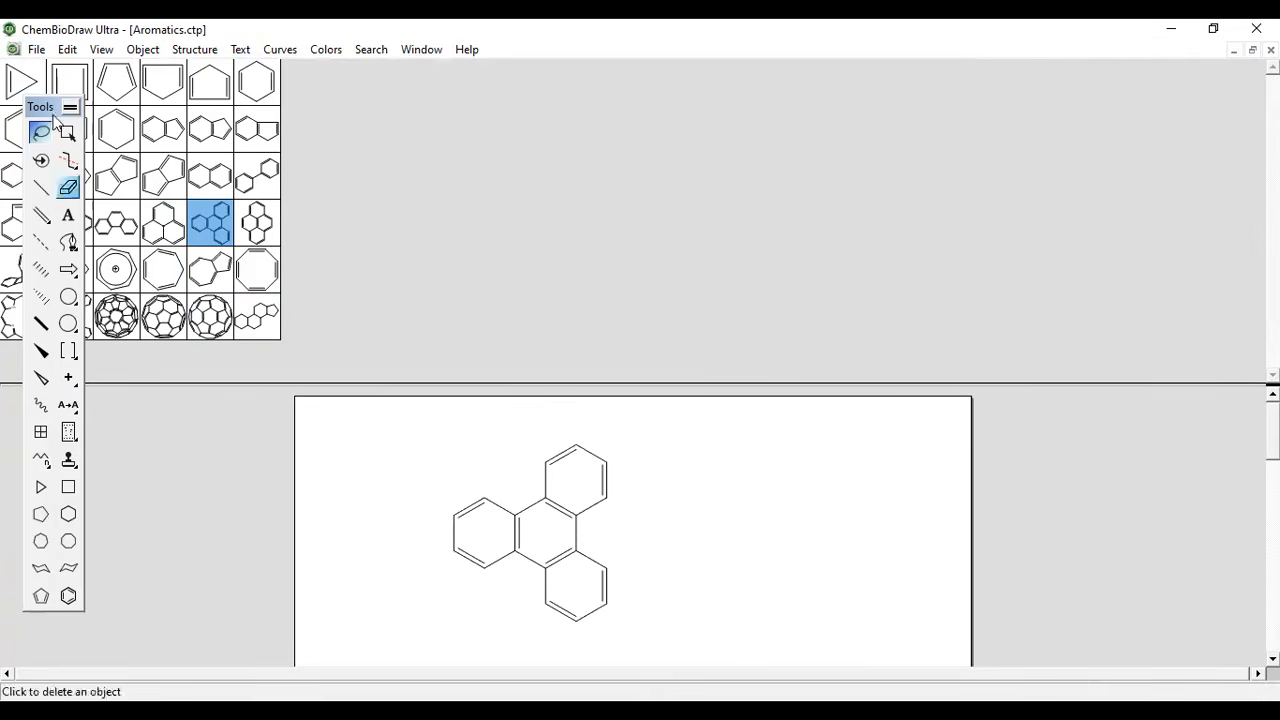
Step: Open the Bicyclics template file and preview several structures, including the fused five-membered rings, fused six-membered rings and a bridged system
click(37, 50)
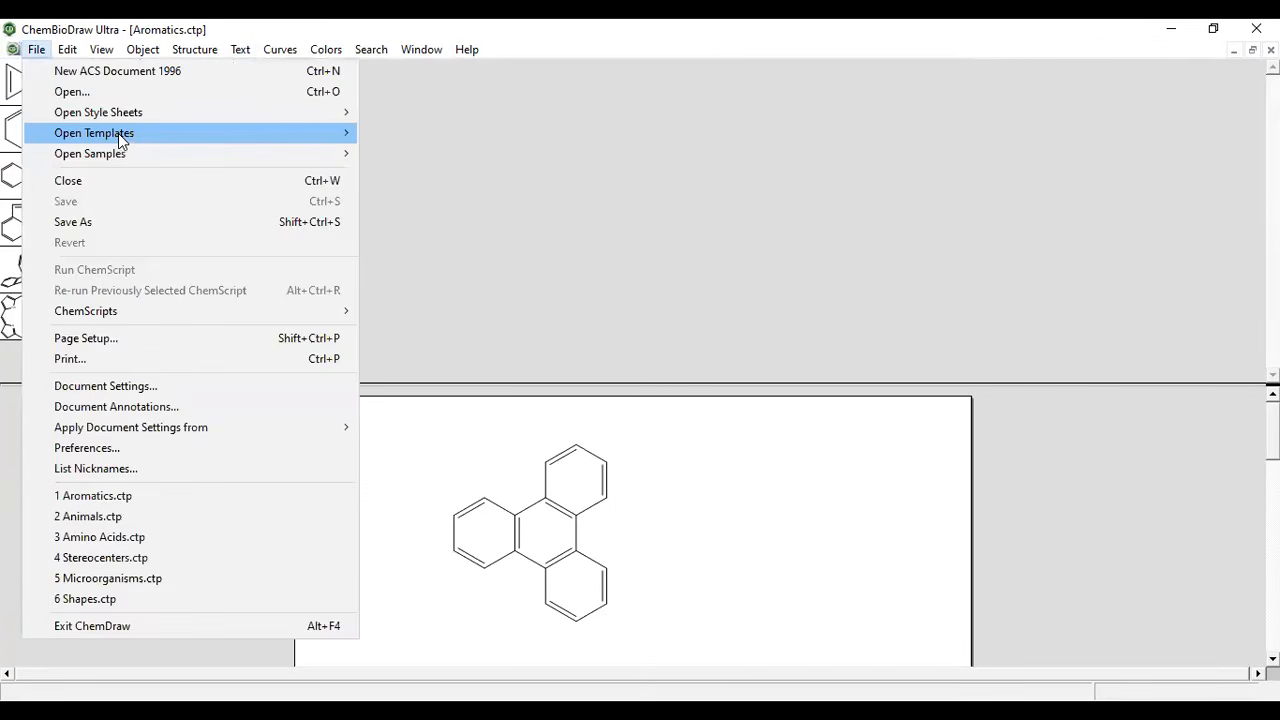
mouse_move(118, 133)
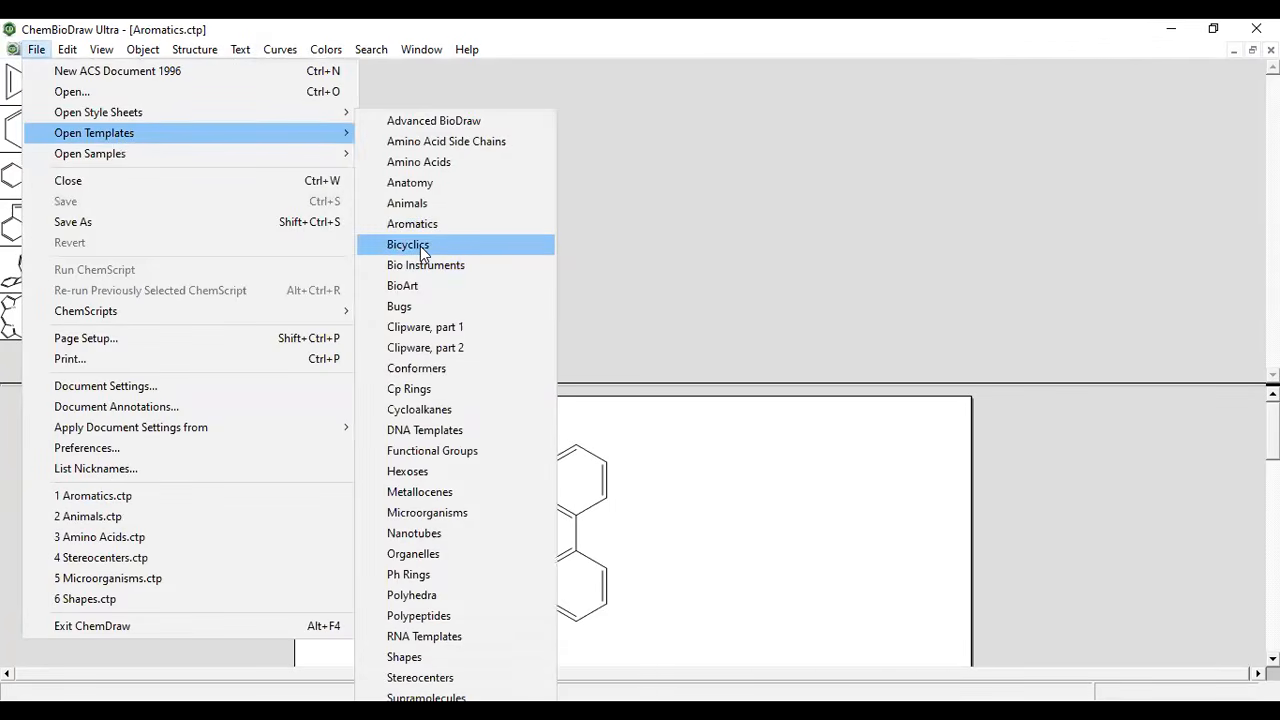
click(420, 246)
click(168, 130)
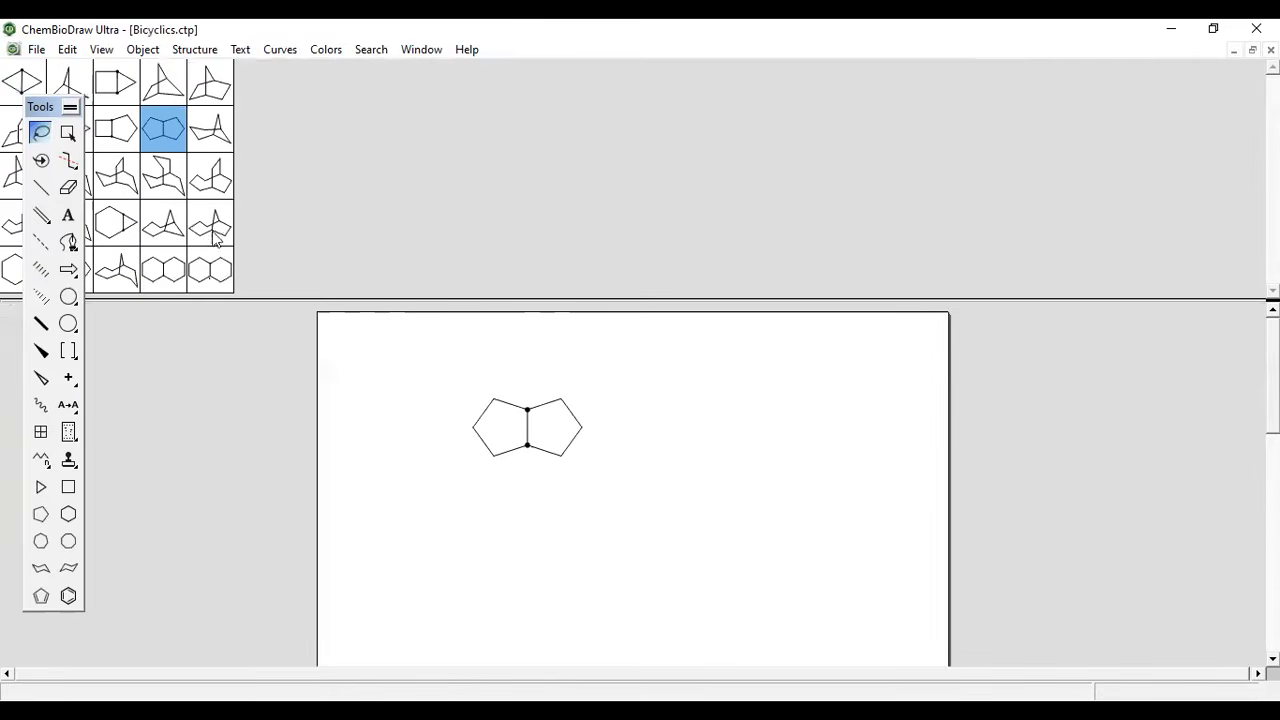
click(205, 272)
click(158, 269)
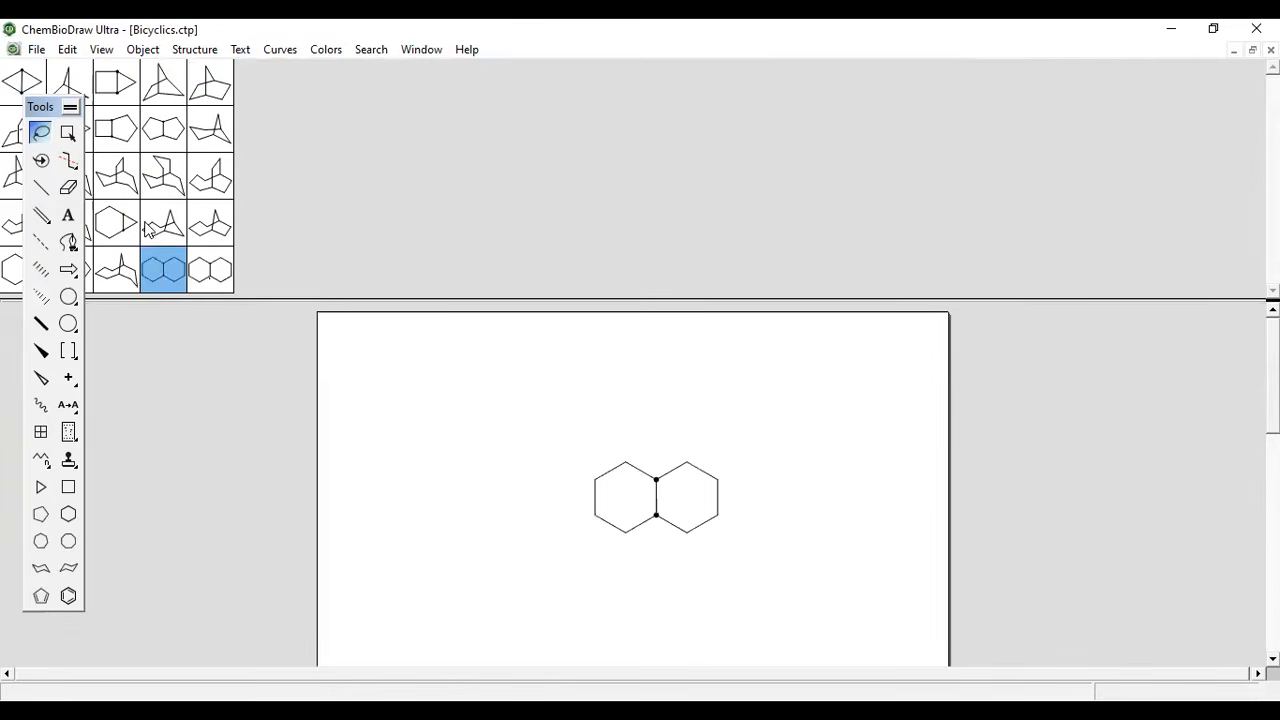
click(160, 224)
click(118, 226)
click(116, 264)
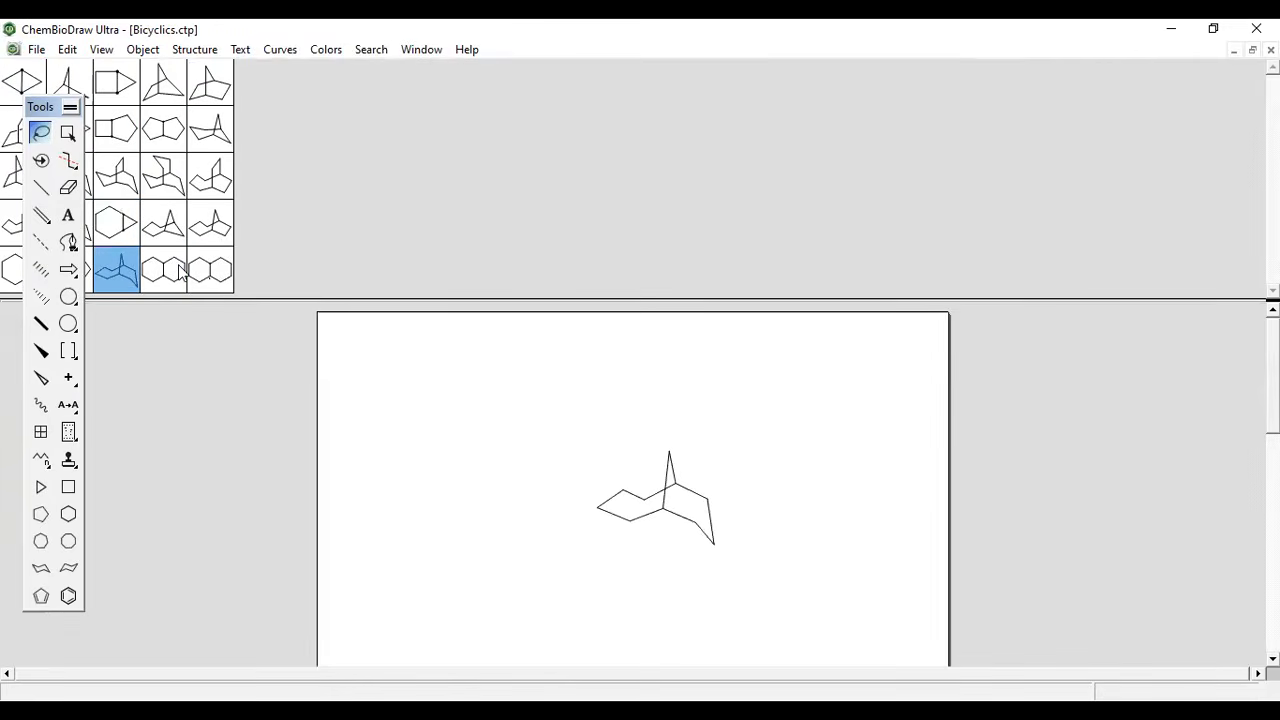
Step: Open the Cycloalkanes template file and preview its large rings, including both the round and the branched 20-membered forms
click(36, 52)
mouse_move(137, 134)
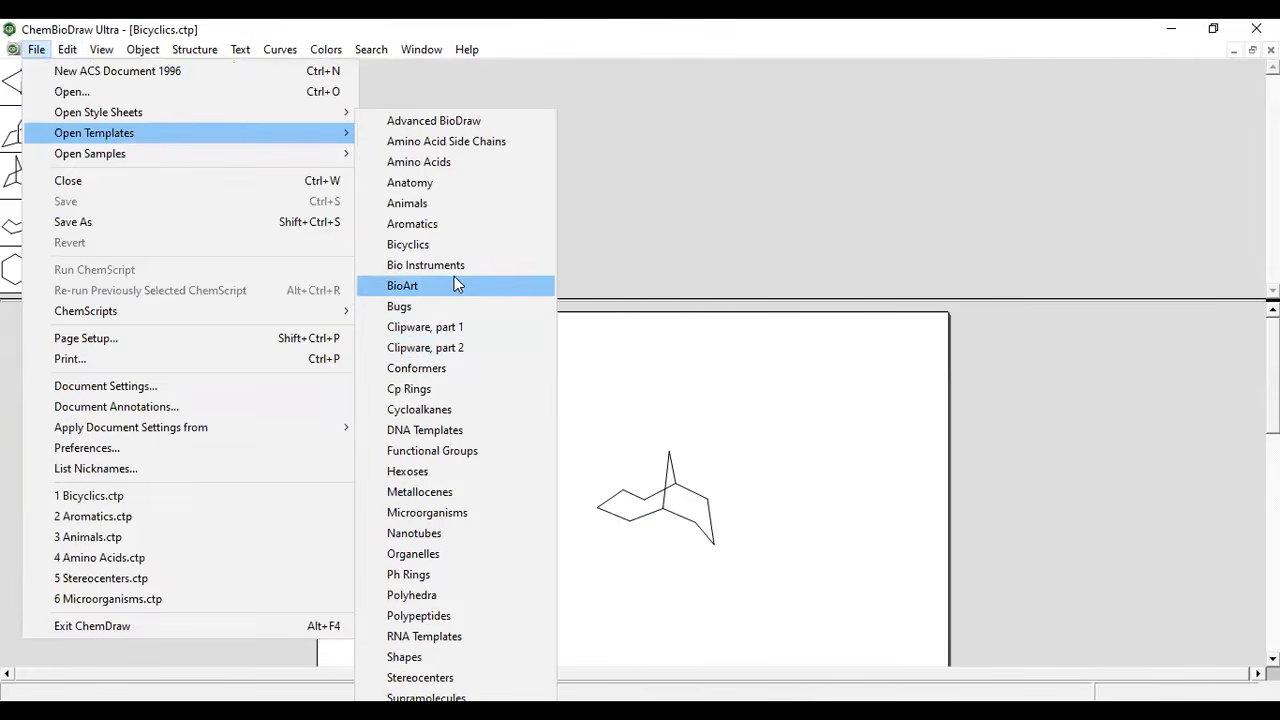
click(428, 412)
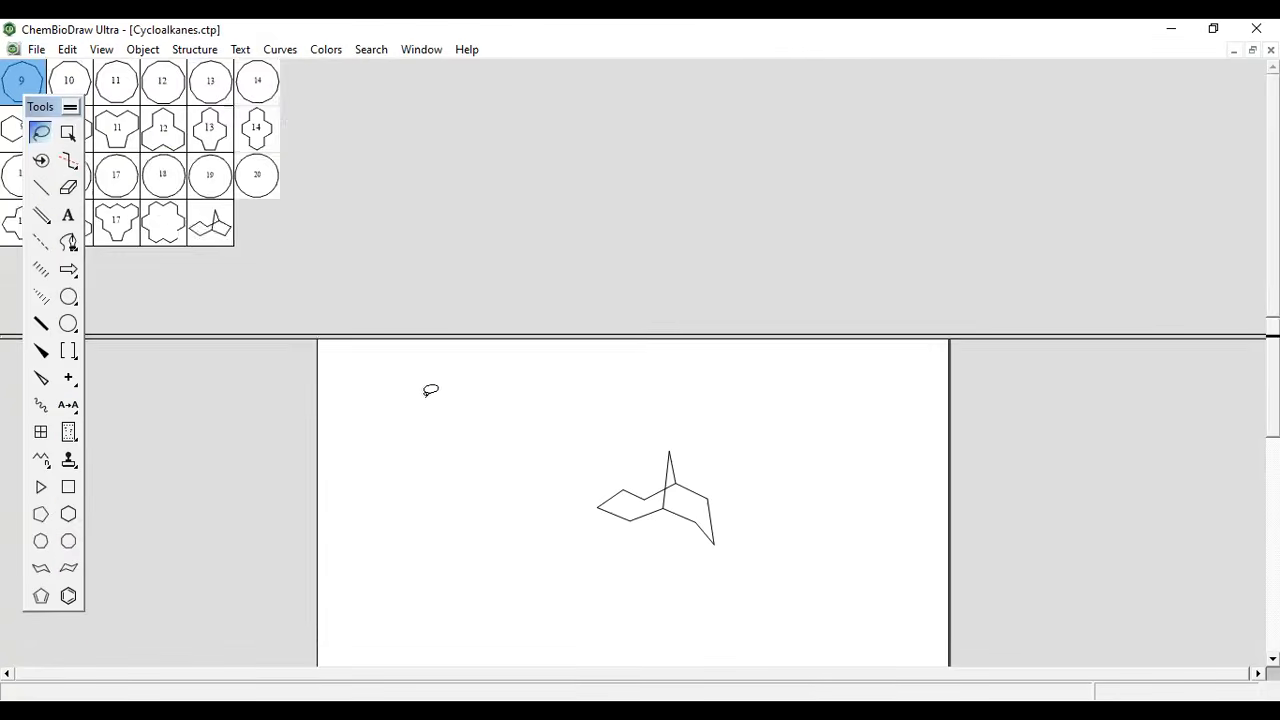
click(205, 180)
click(257, 185)
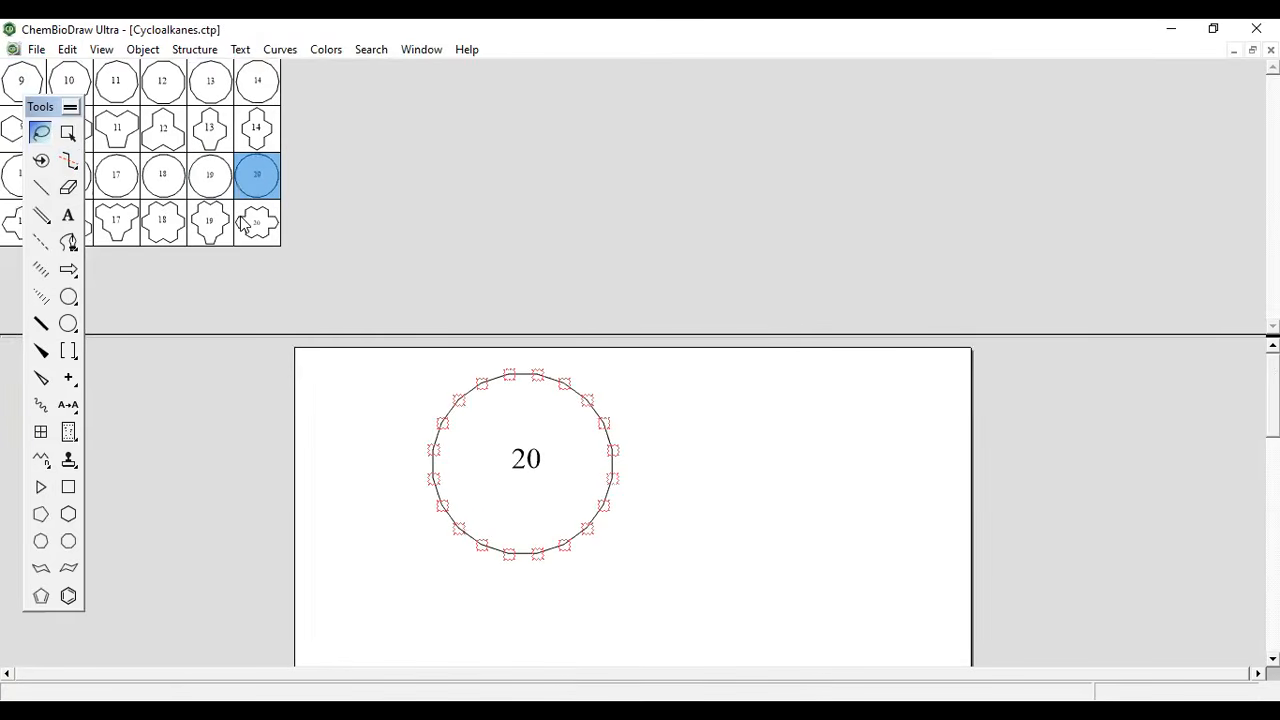
click(258, 224)
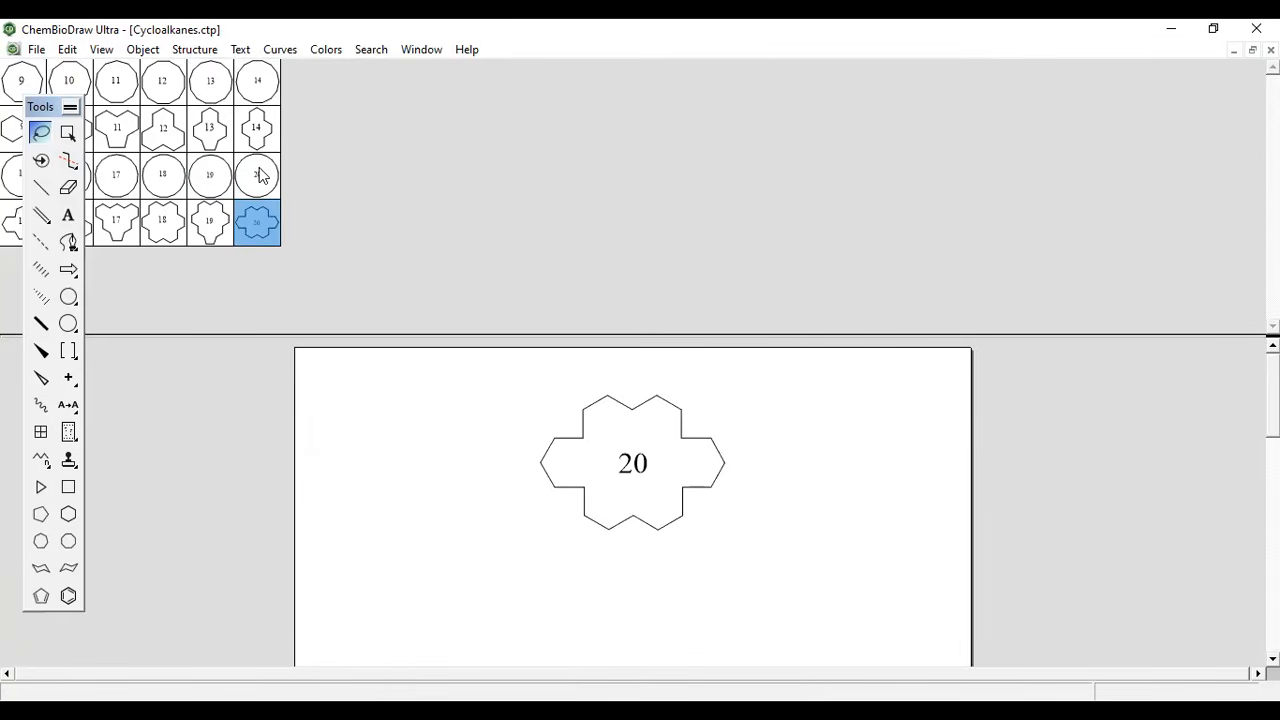
click(258, 175)
click(247, 210)
Step: Open the Ph Rings template file and preview the phenyl rings drawn in different perspective orientations
click(40, 51)
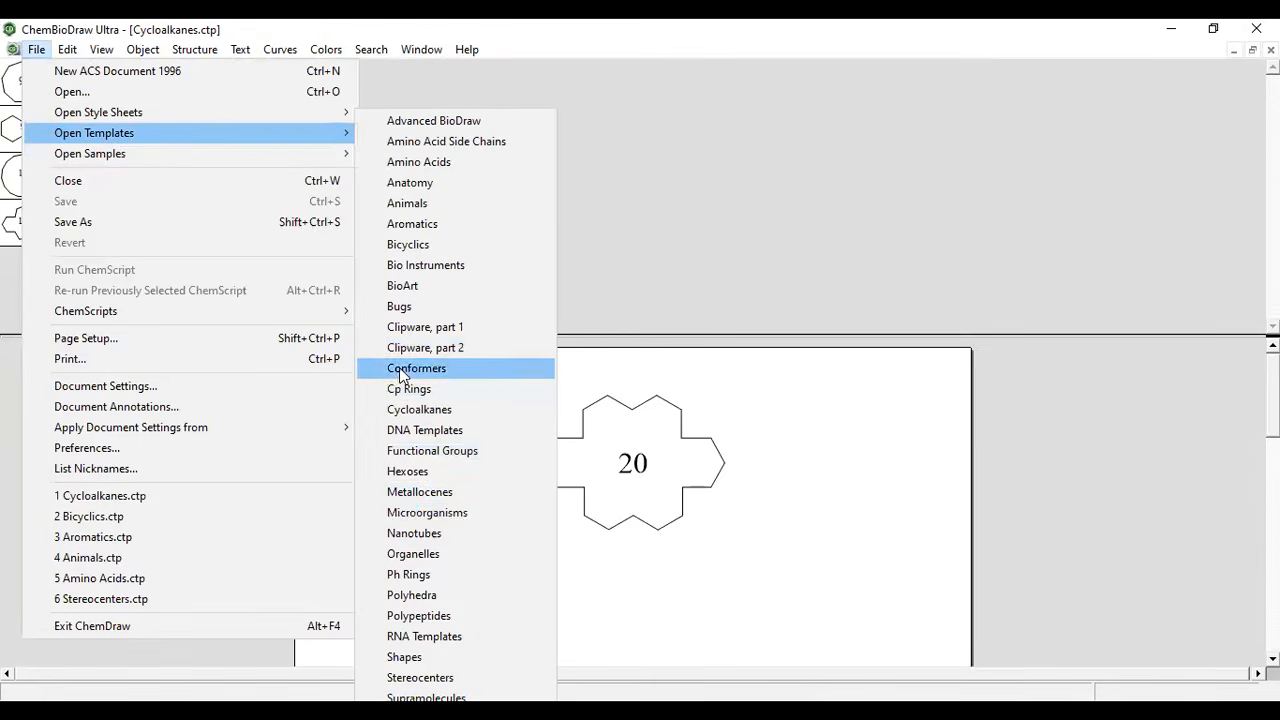
click(446, 579)
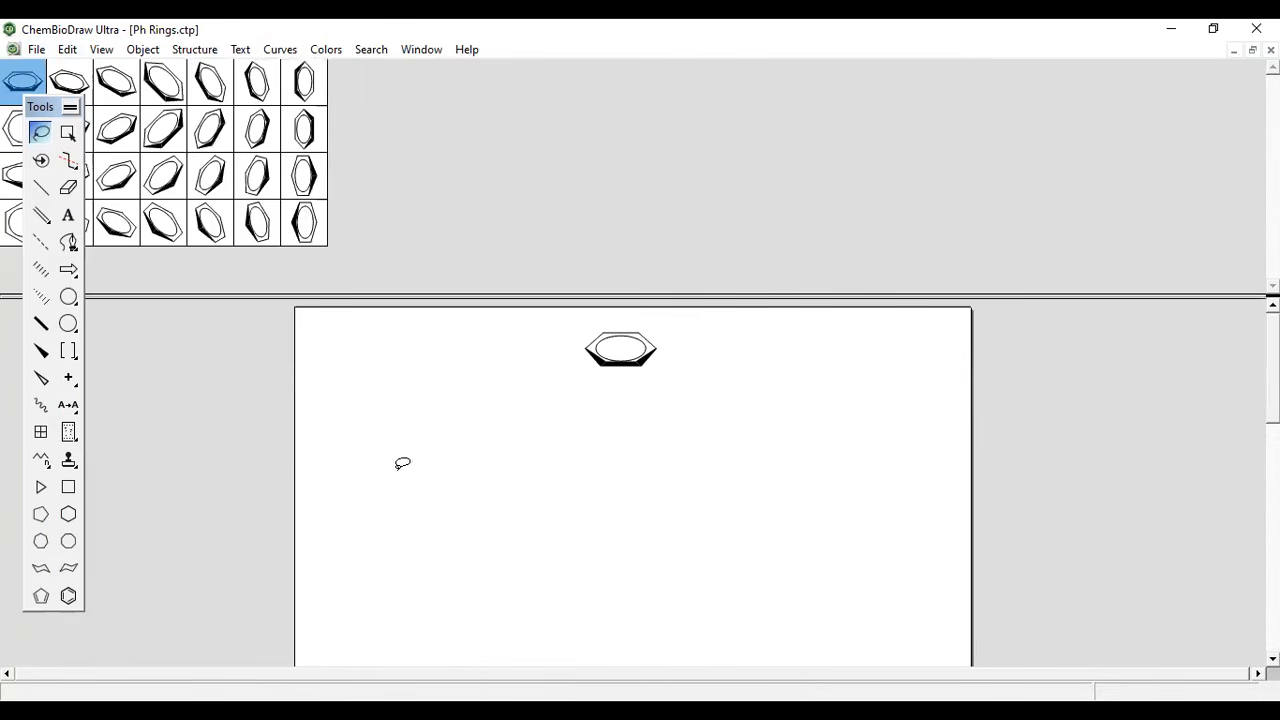
click(306, 225)
click(258, 228)
click(300, 160)
click(300, 116)
click(242, 124)
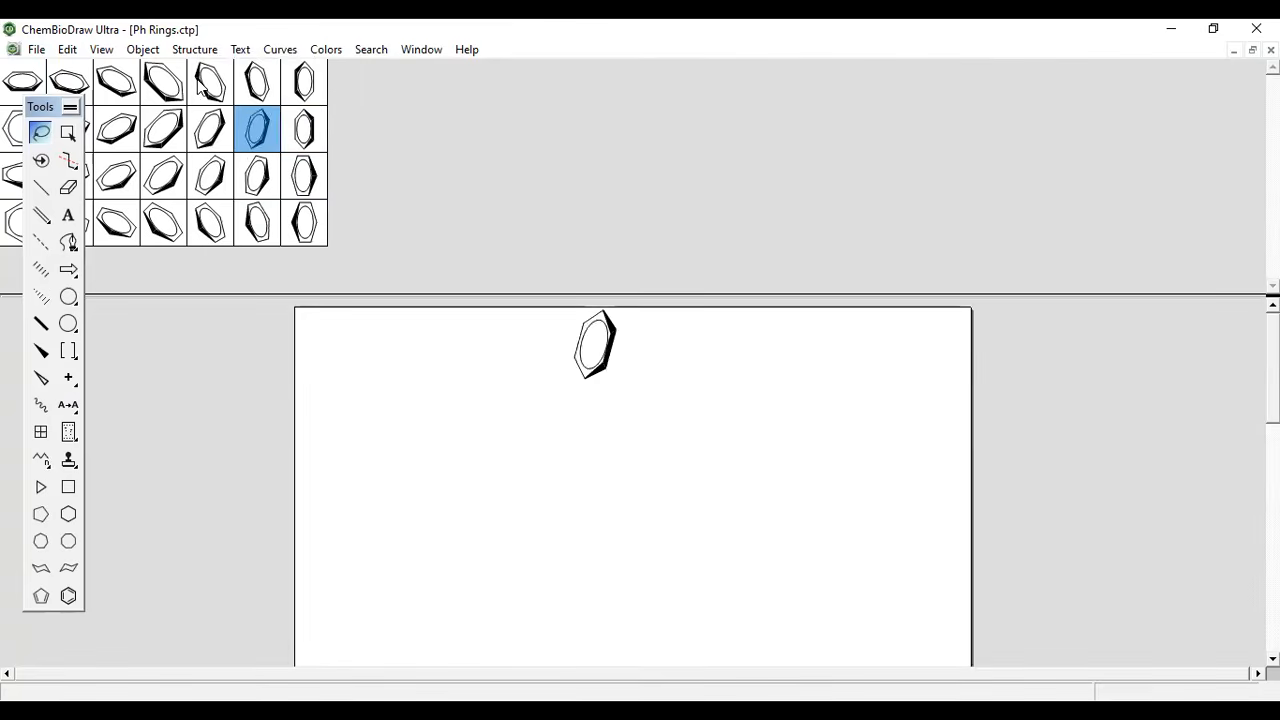
click(210, 82)
click(163, 82)
click(70, 82)
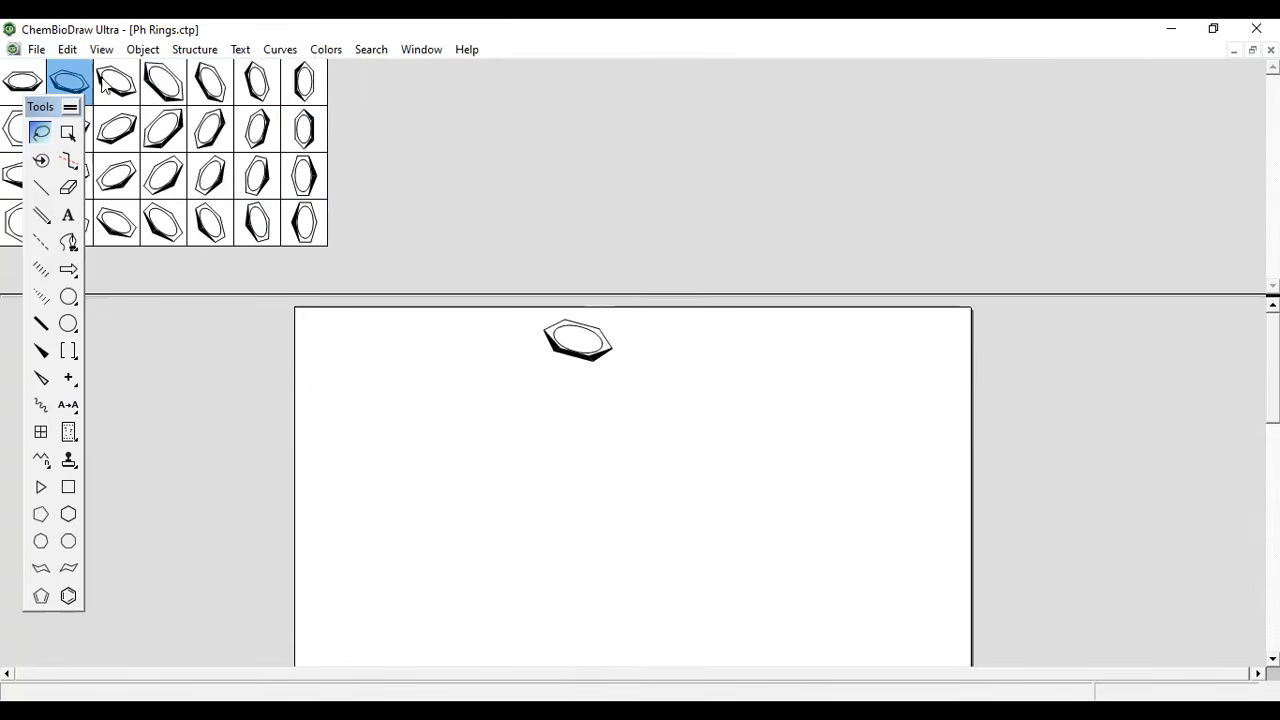
Step: Preview further phenyl ring templates from the lower rows, including the narrow upright rings in the last column
click(163, 175)
click(163, 222)
click(229, 230)
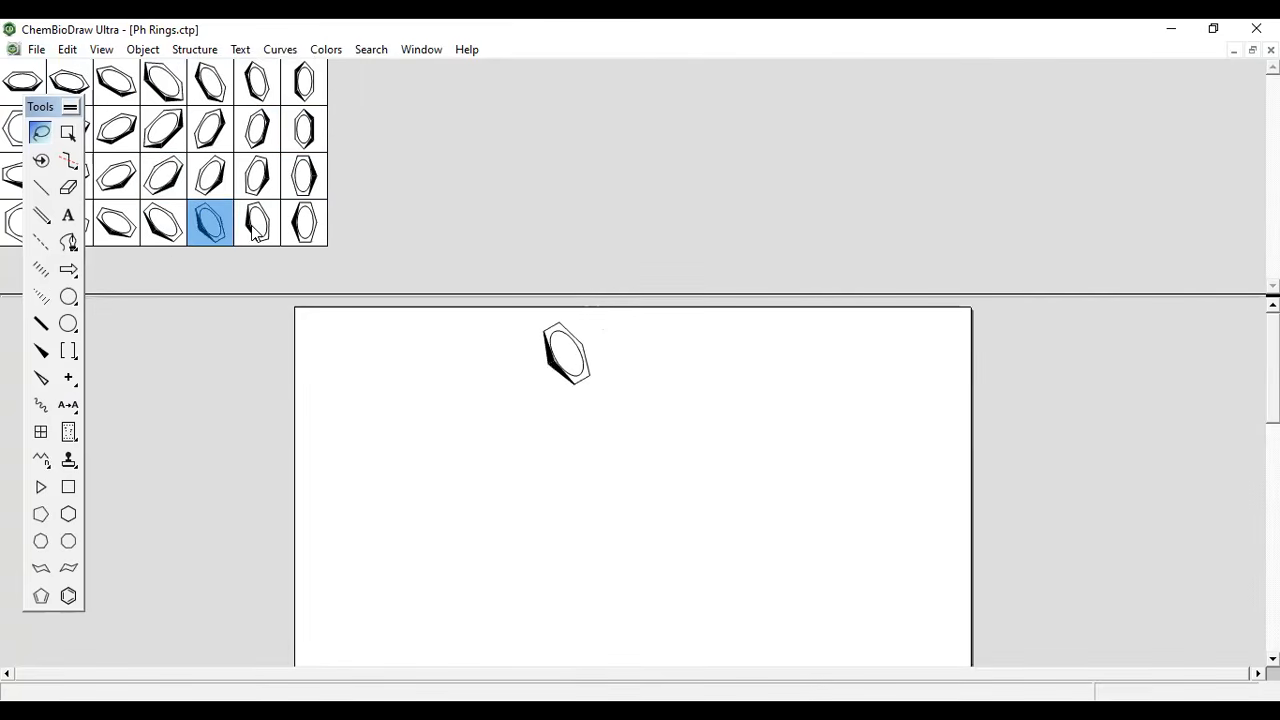
click(312, 220)
click(314, 170)
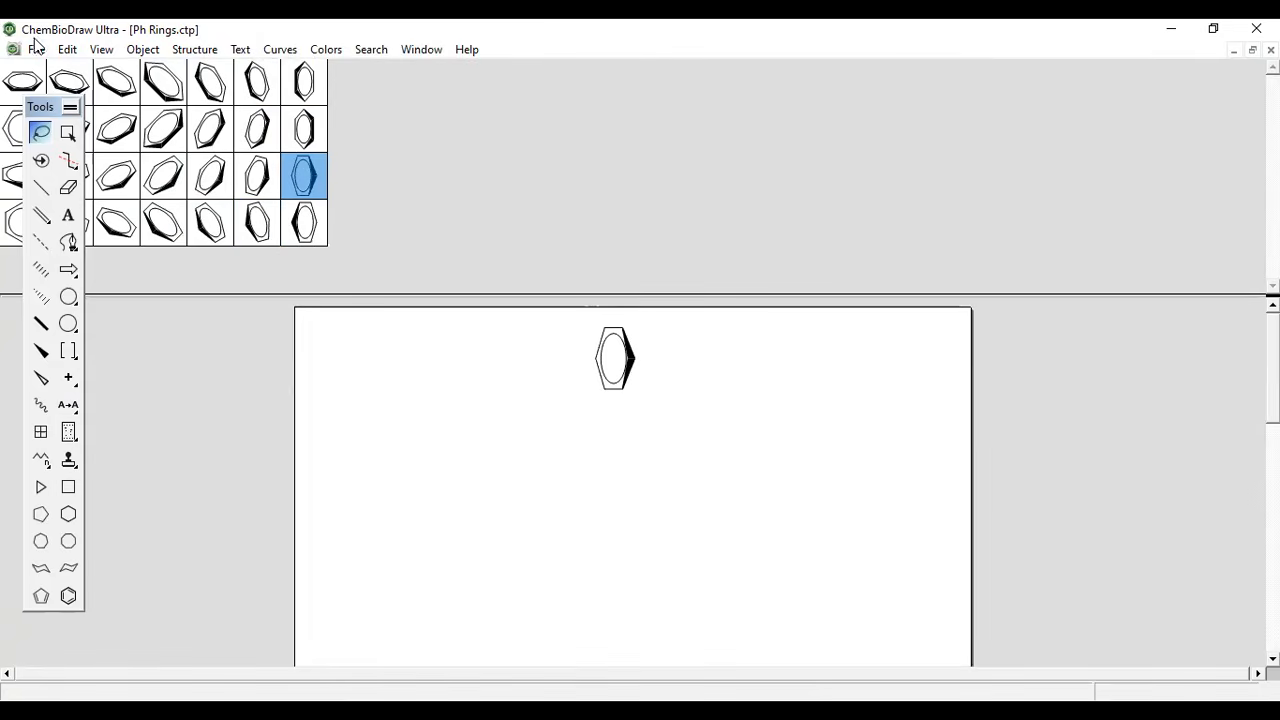
Step: Open the Stereocenters template file and preview several wedge and hashed bond arrangements, including tetrahedral, four-bond crossed and two-center forms
click(35, 50)
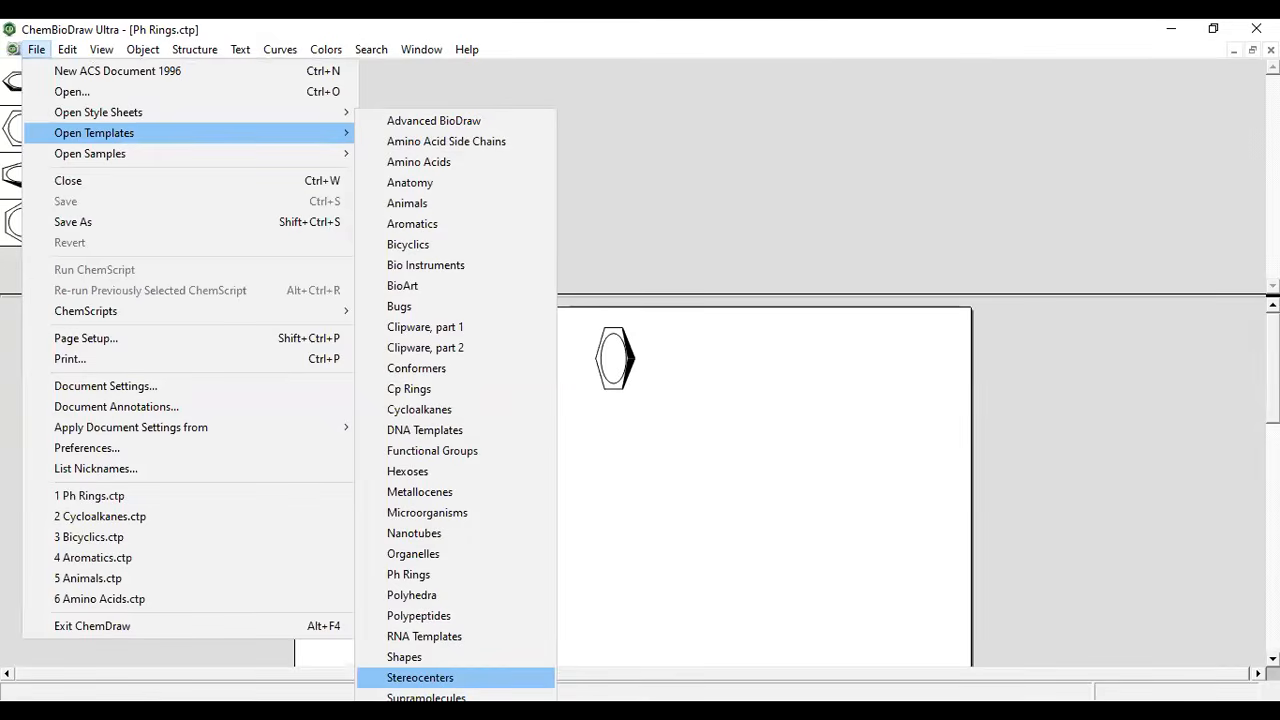
click(420, 677)
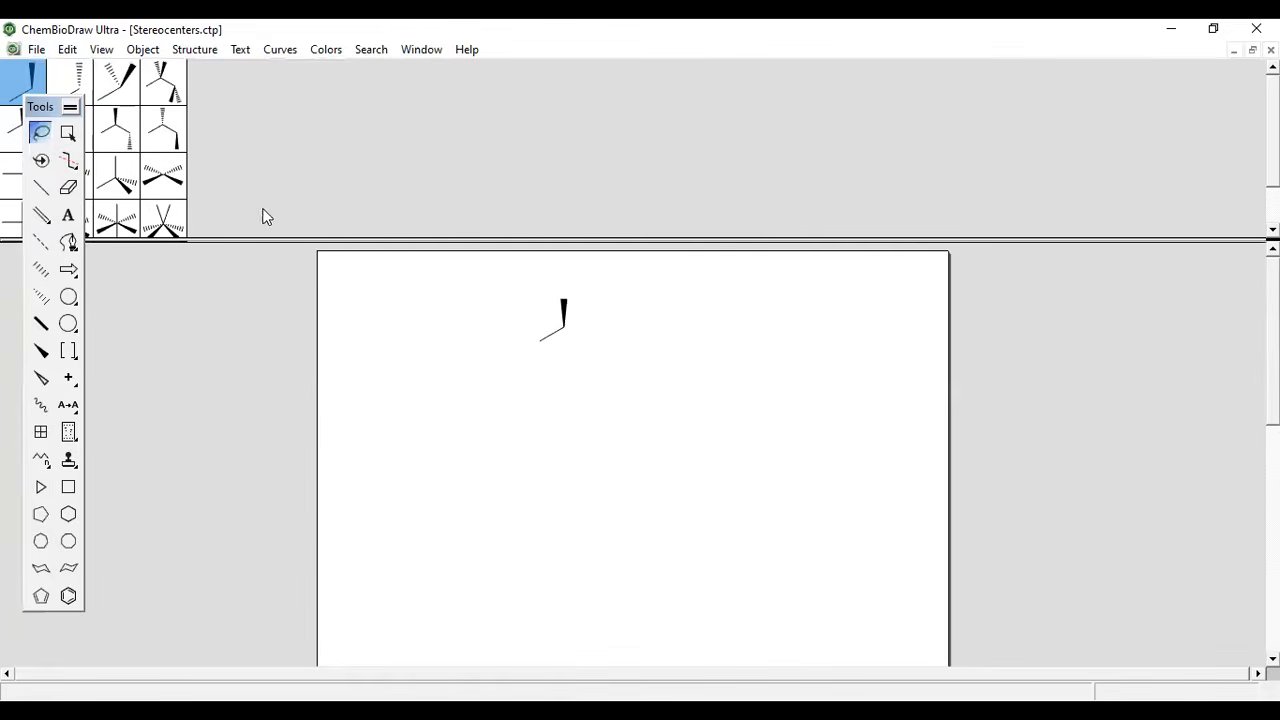
click(165, 132)
click(170, 189)
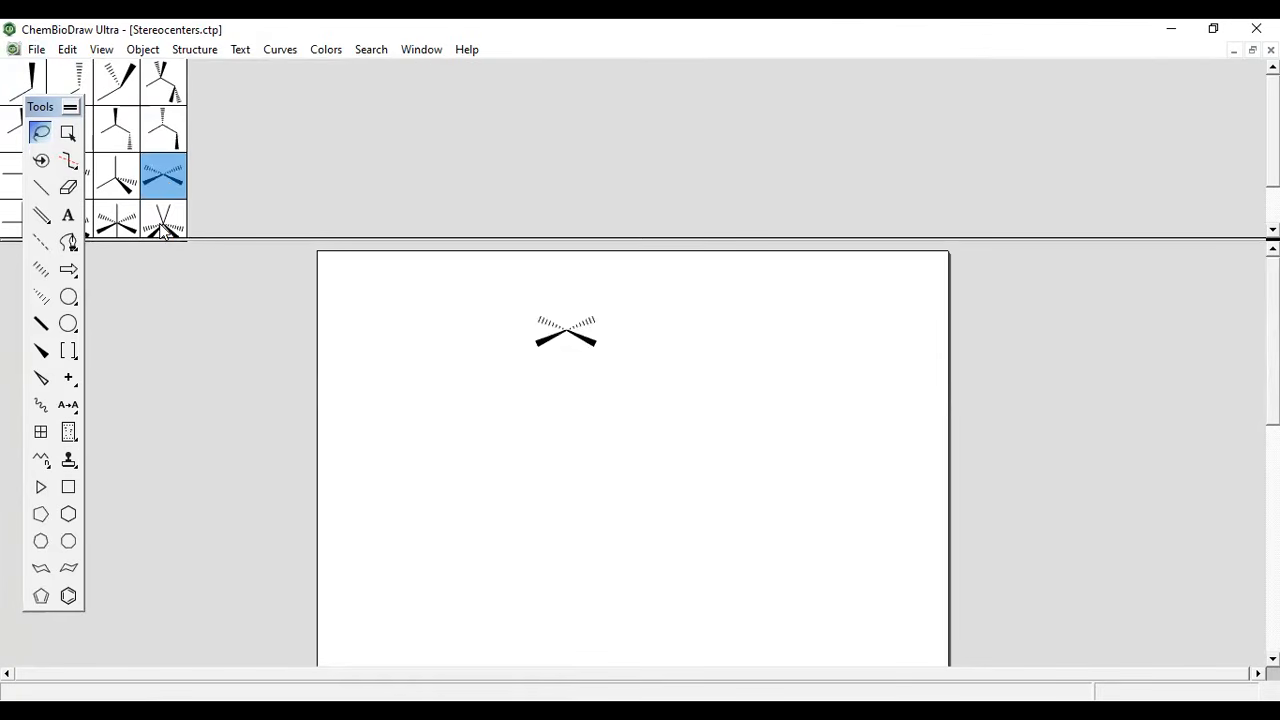
click(163, 228)
click(116, 176)
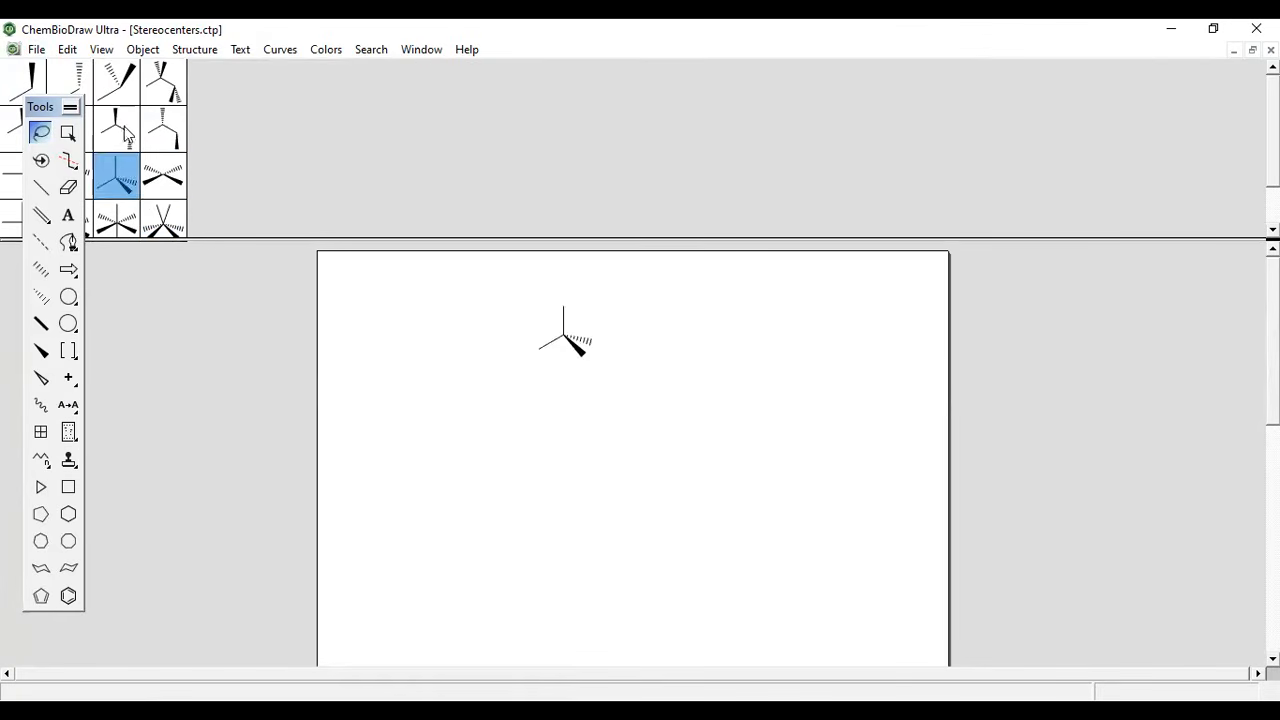
click(127, 102)
click(166, 88)
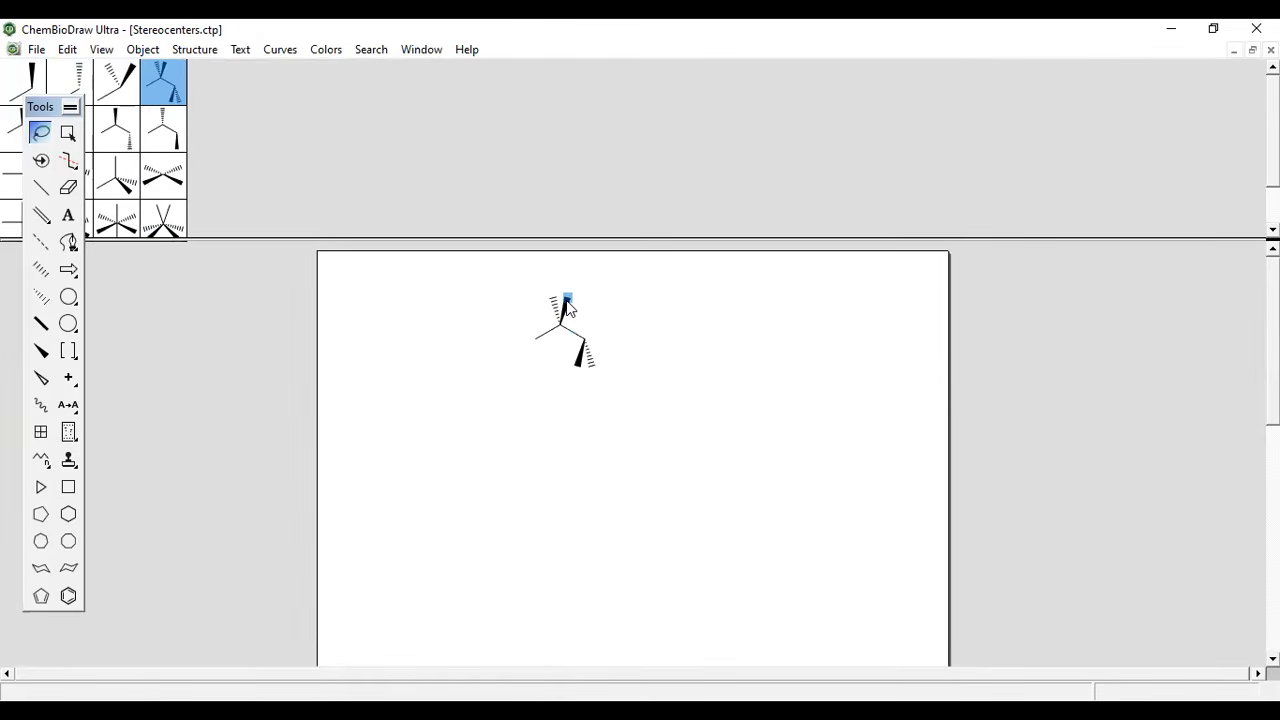
Step: Open the Supramolecules template file, preview the hydrogen-bonded network in the last cell, and examine the whole structure on the page
click(35, 50)
mouse_move(105, 140)
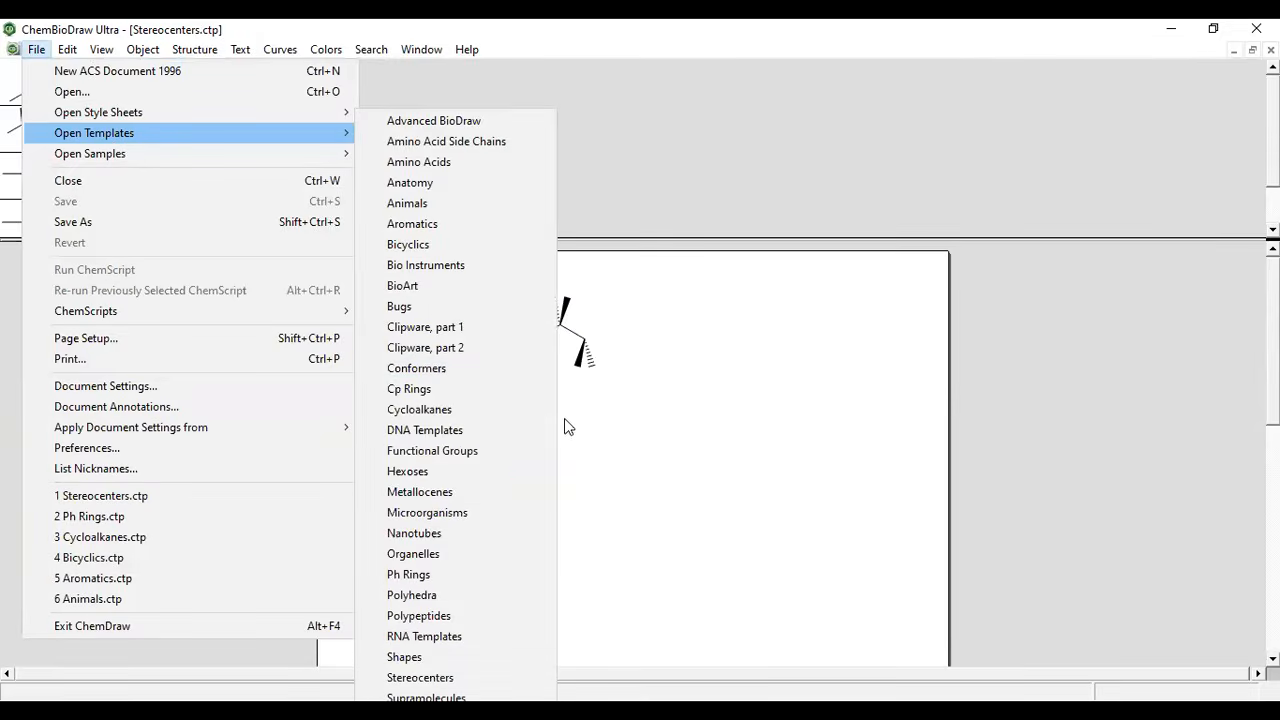
click(426, 697)
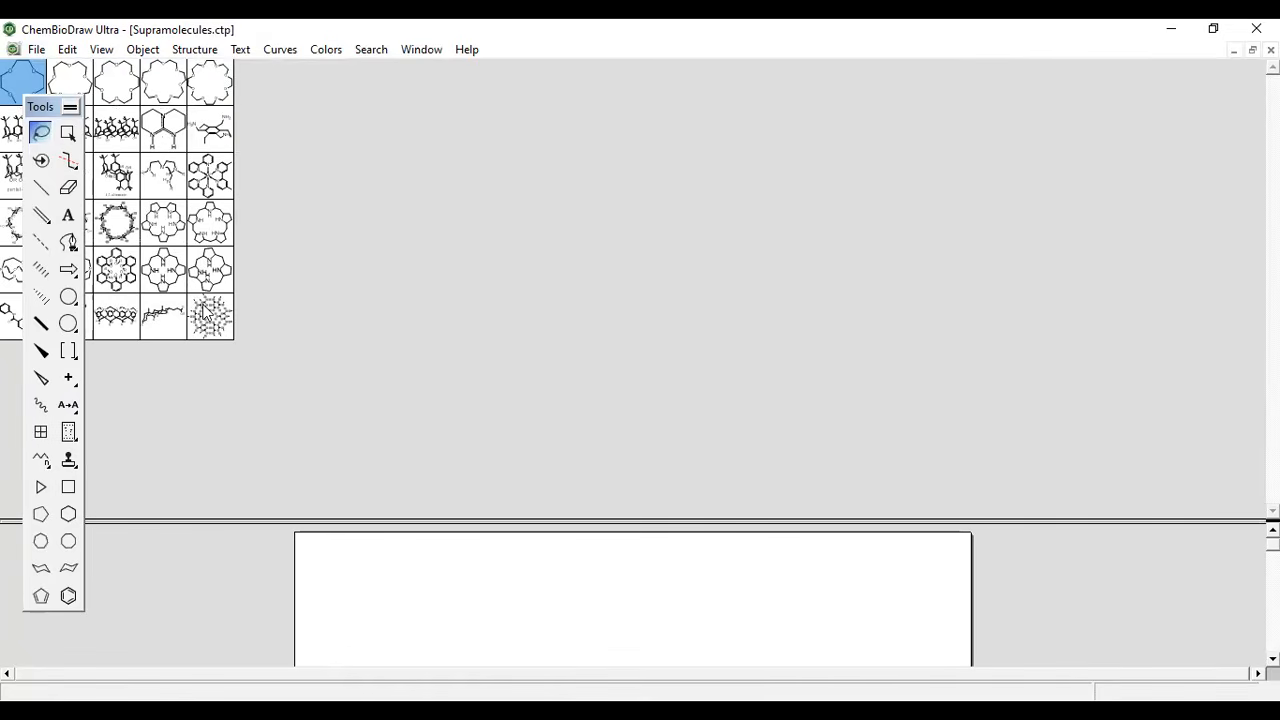
click(203, 313)
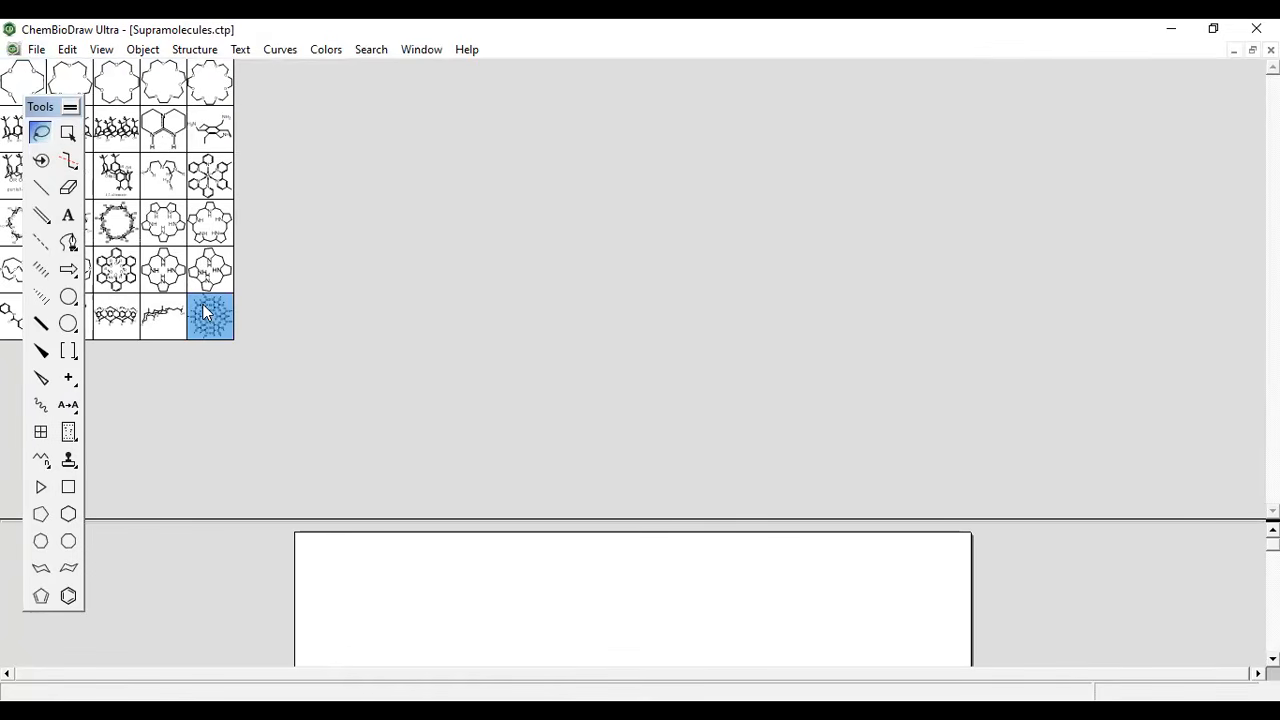
click(742, 630)
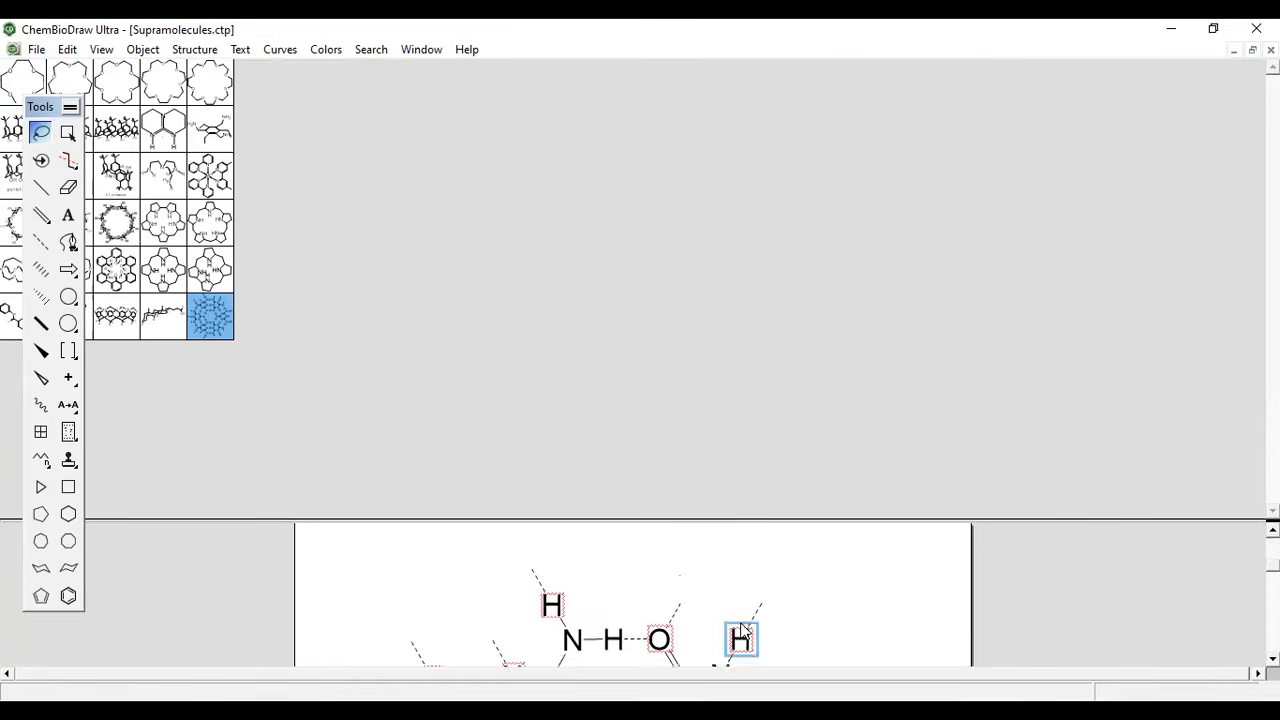
scroll(725, 588, down, 3)
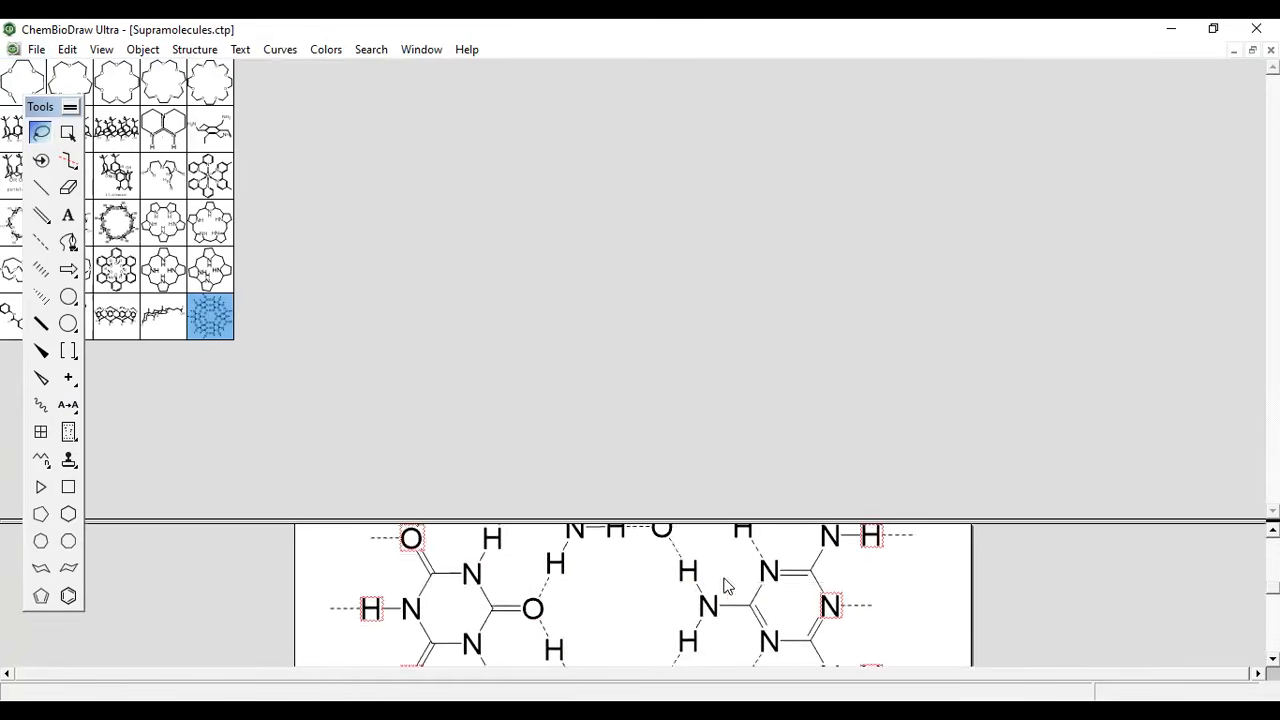
scroll(728, 582, down, 5)
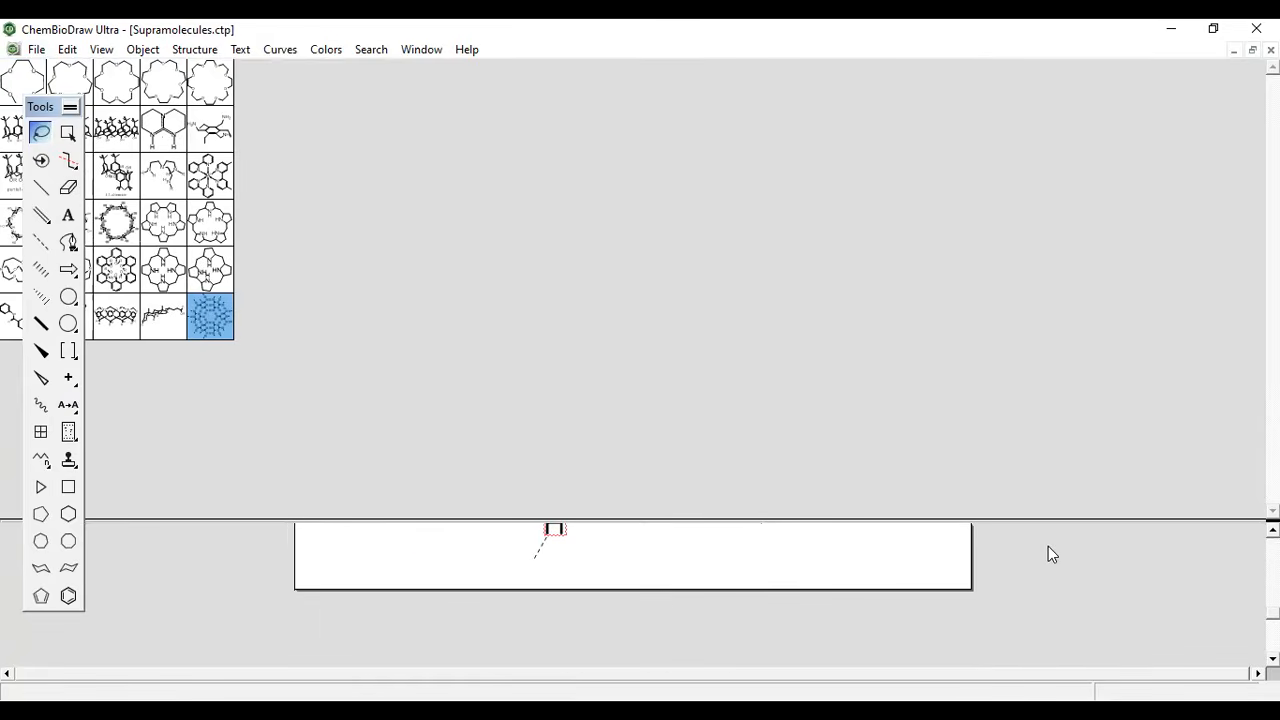
scroll(743, 566, up, 7)
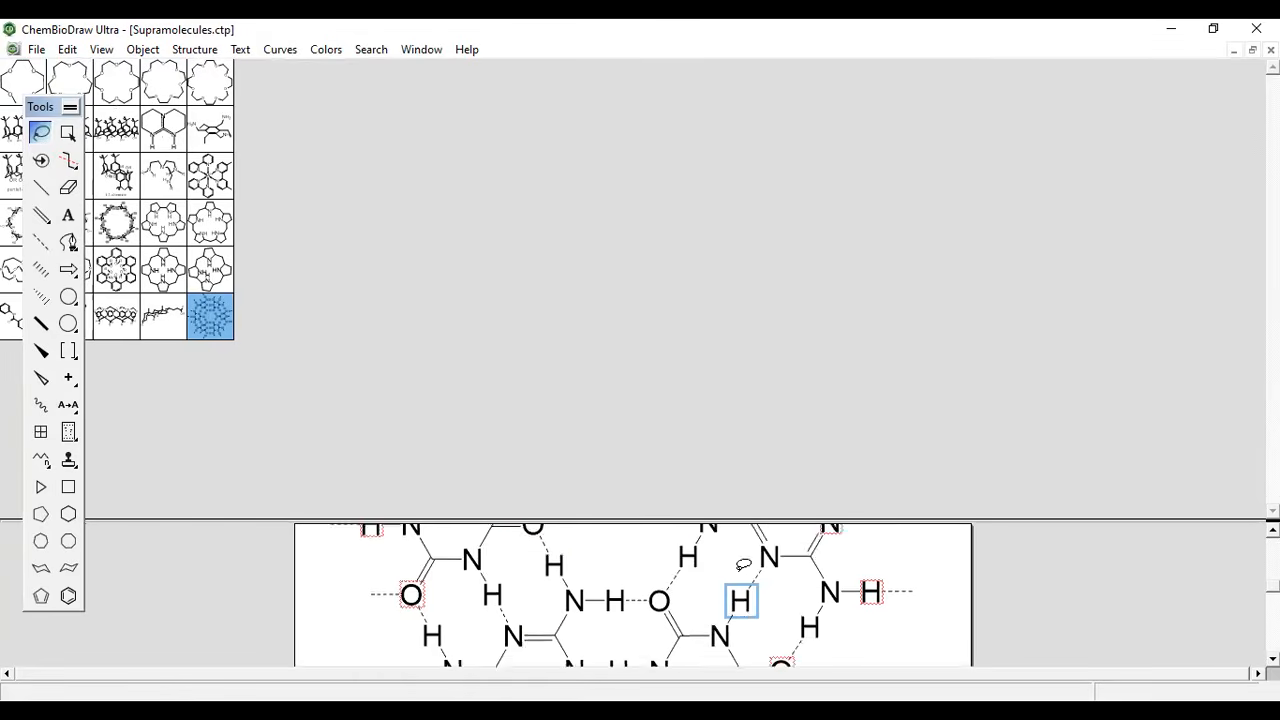
scroll(743, 566, up, 2)
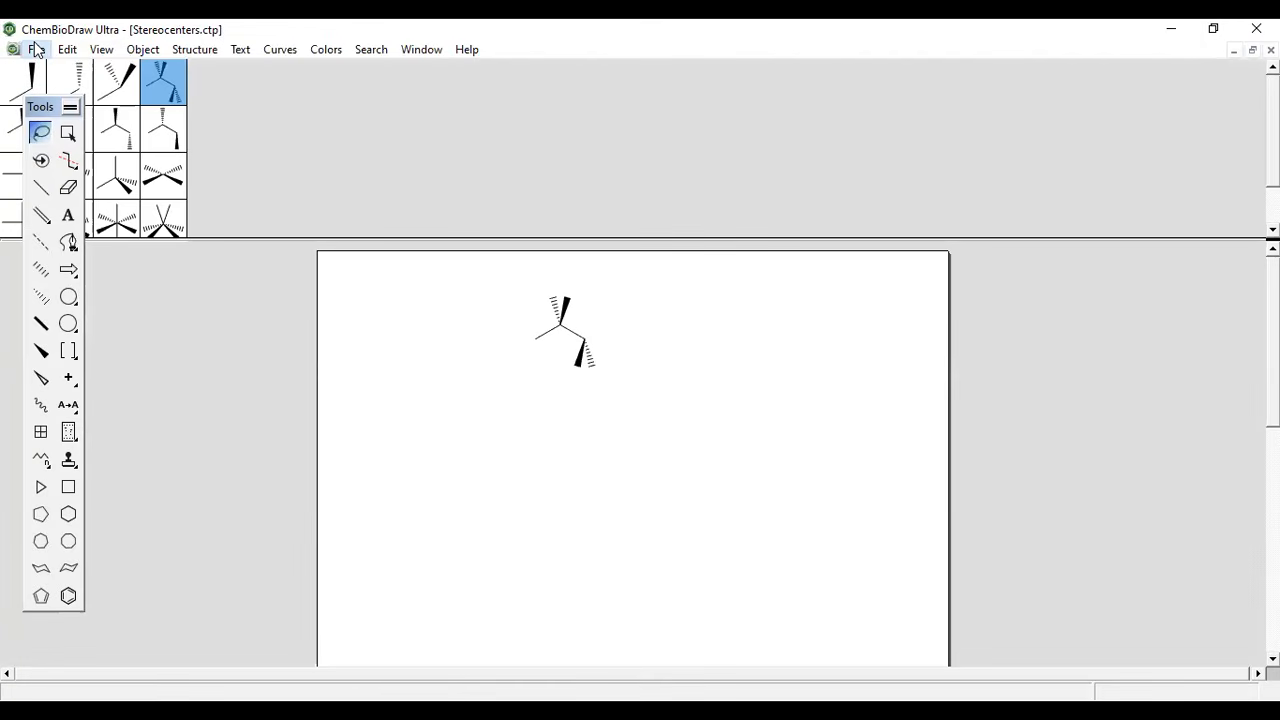
Step: Open the Cell Structure sample document and examine the labelled animal cell diagram
click(36, 50)
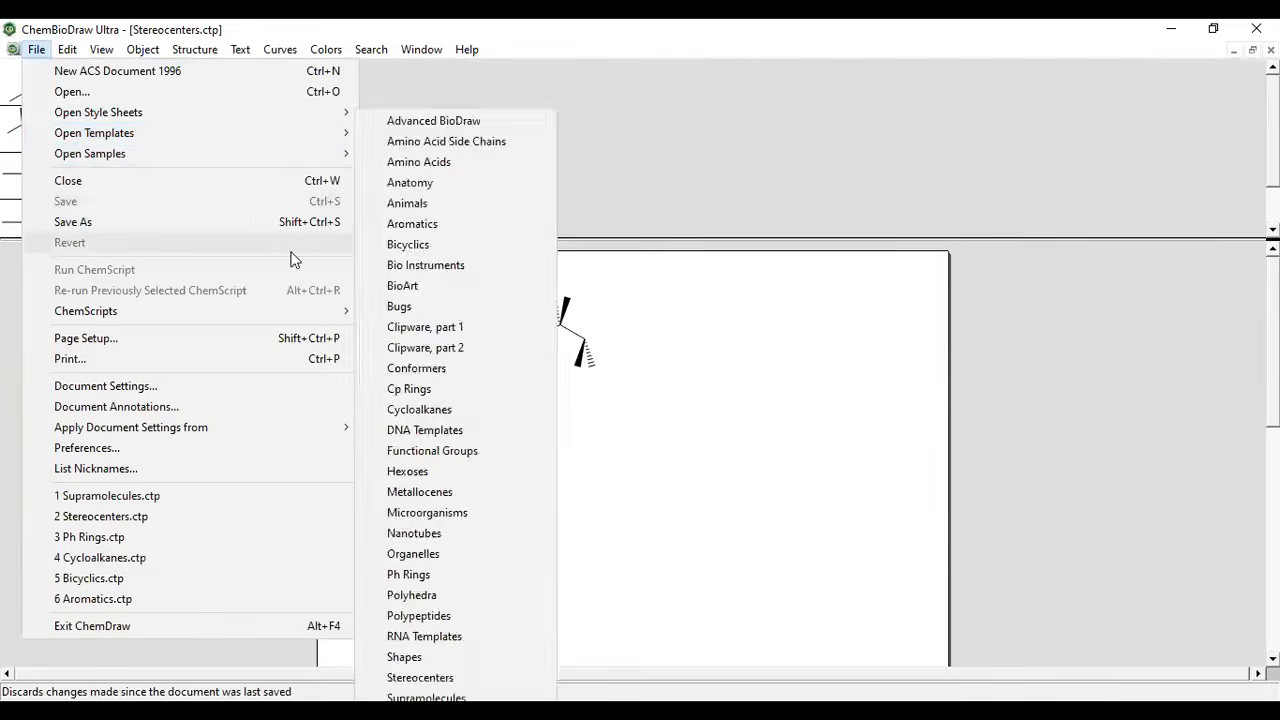
mouse_move(205, 153)
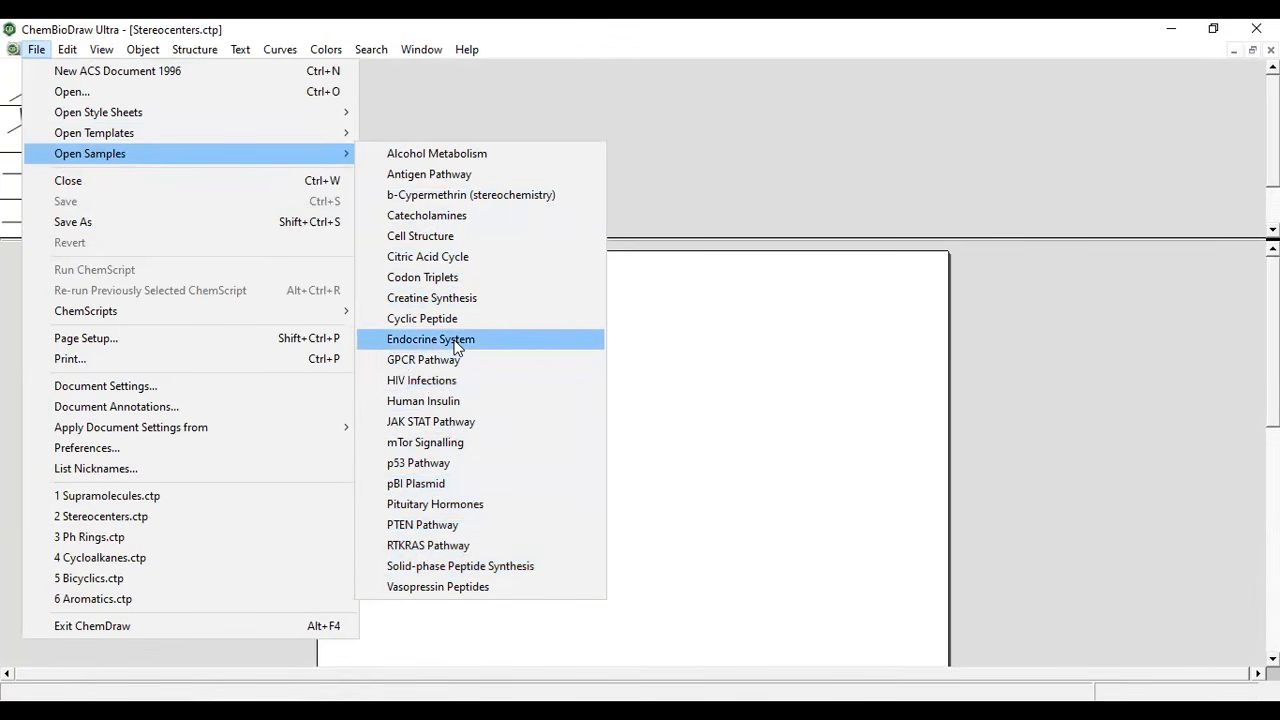
click(455, 240)
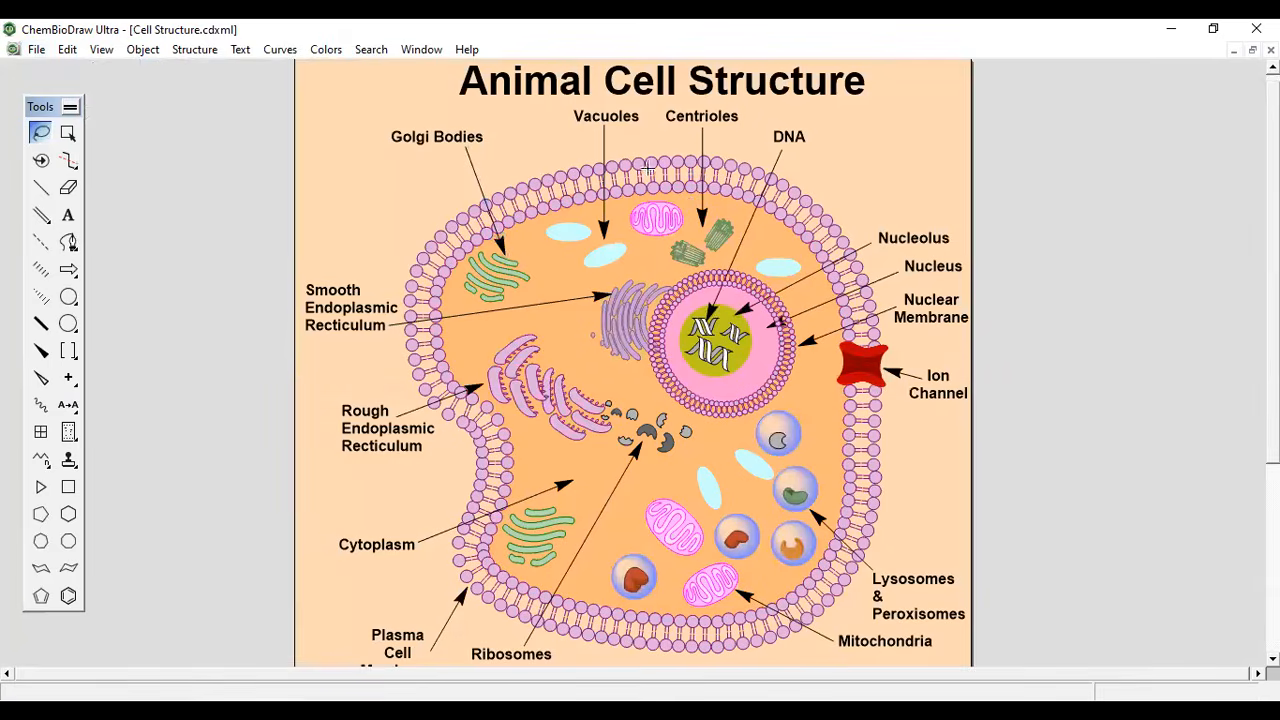
click(744, 236)
click(822, 326)
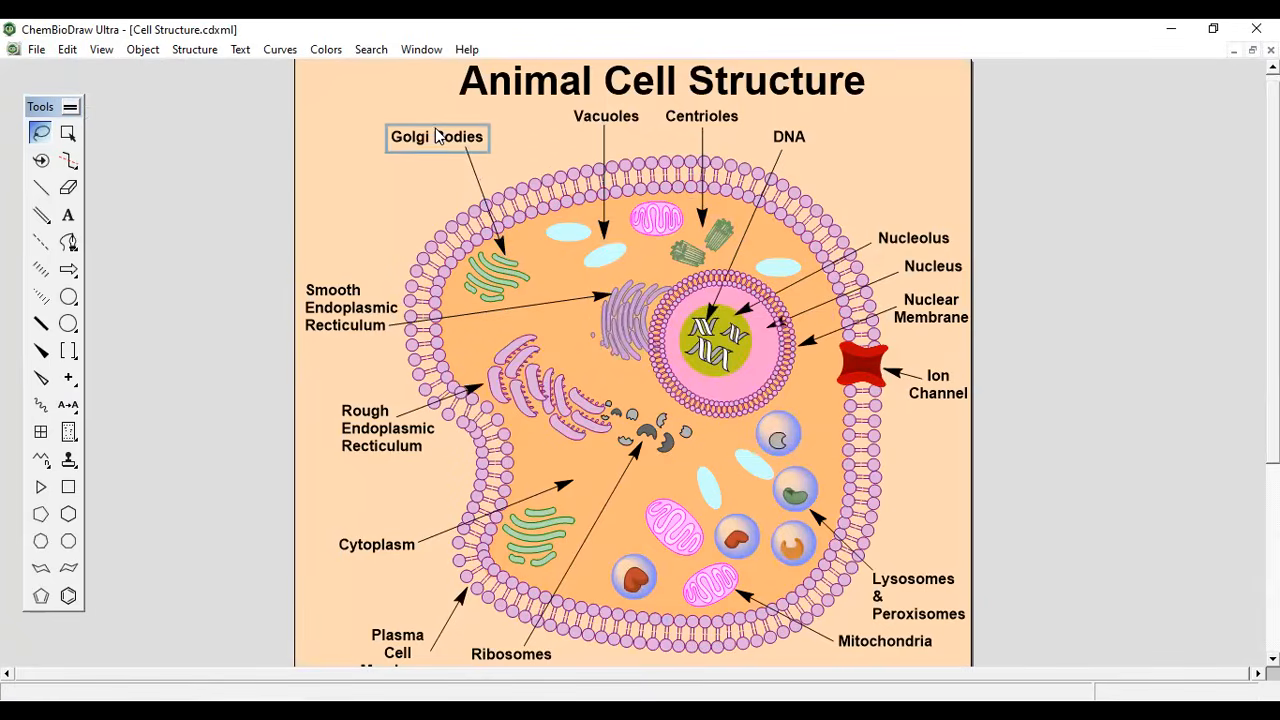
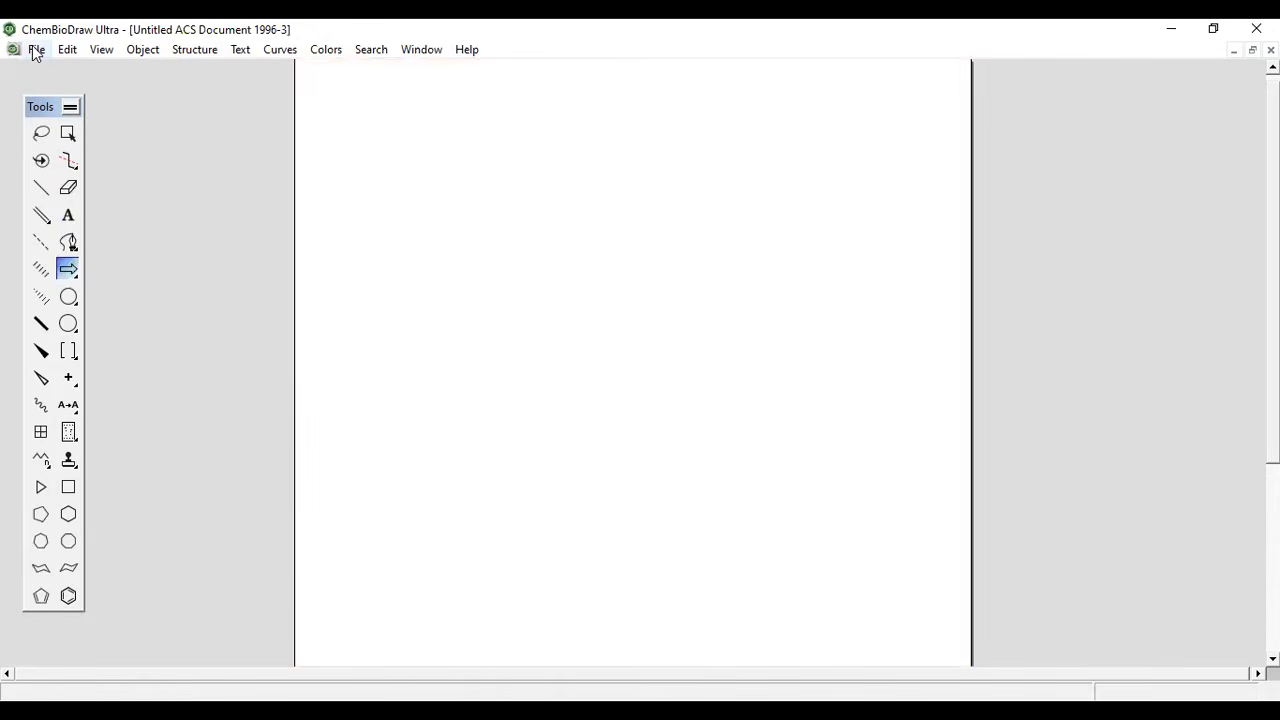
Step: Set the page orientation of the blank ACS document to landscape
click(33, 49)
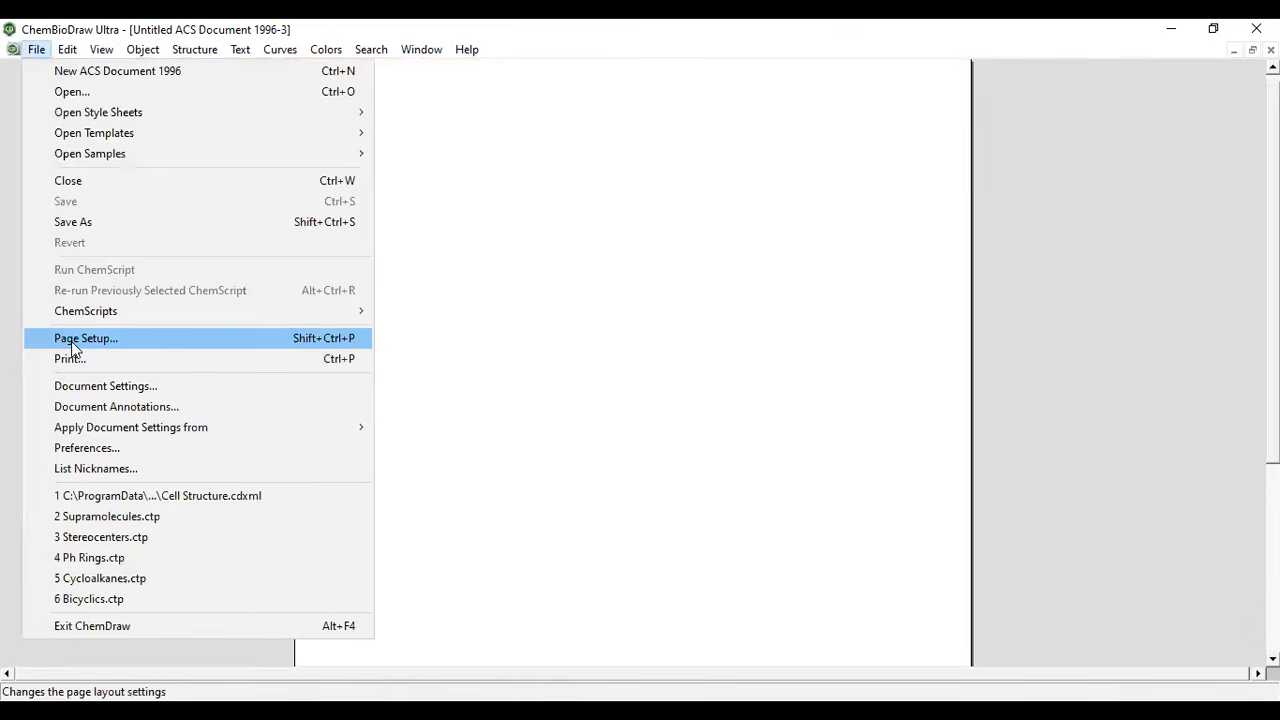
click(136, 336)
click(77, 431)
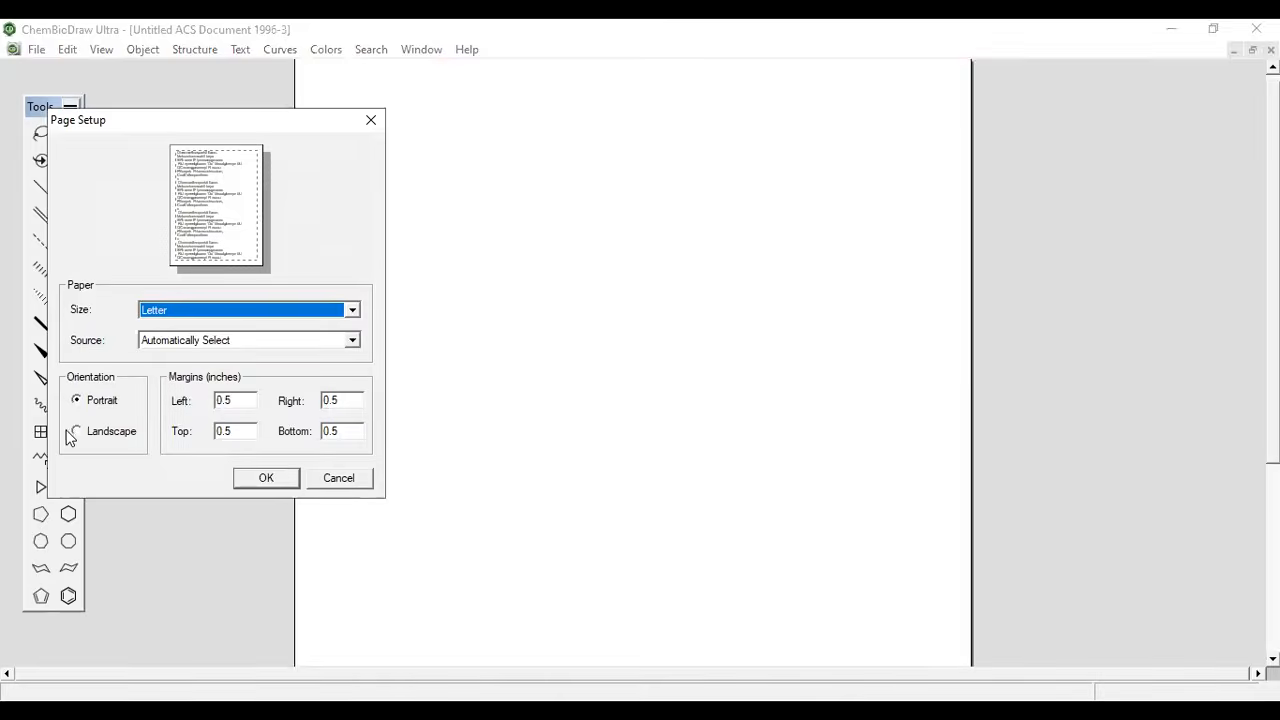
click(265, 481)
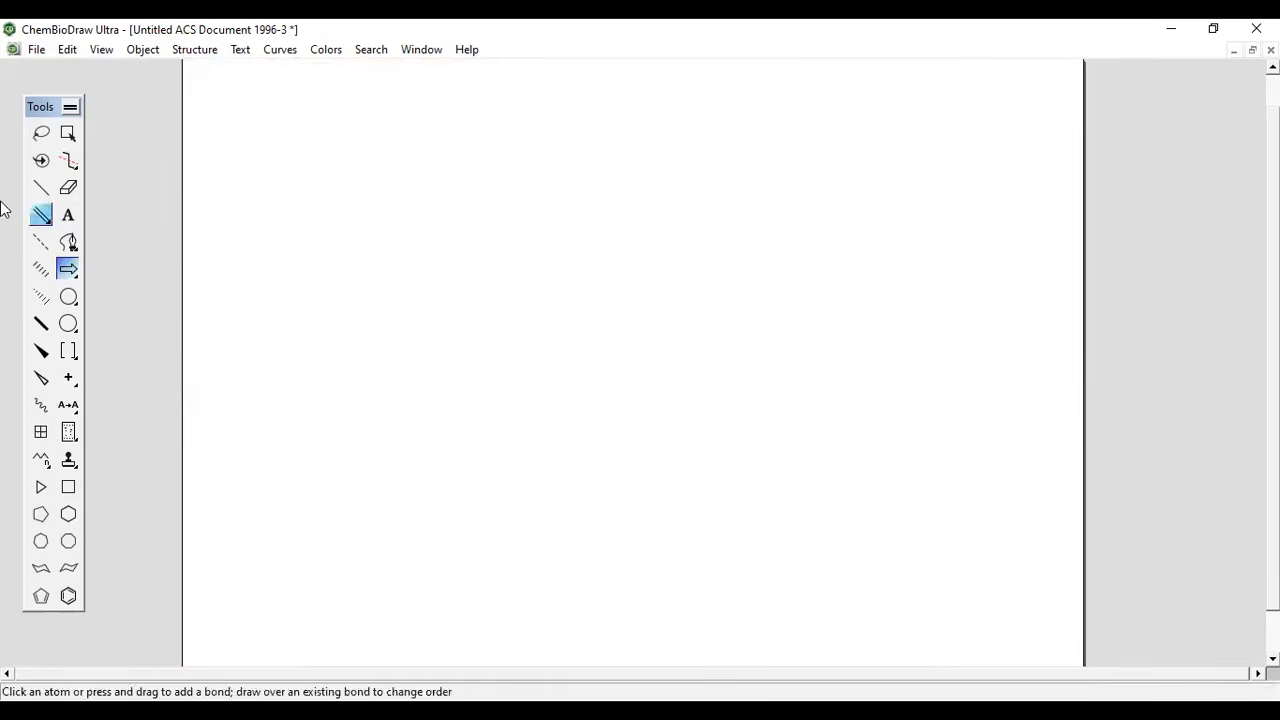
Step: Show the crosshair with its grid over the blank document
click(35, 50)
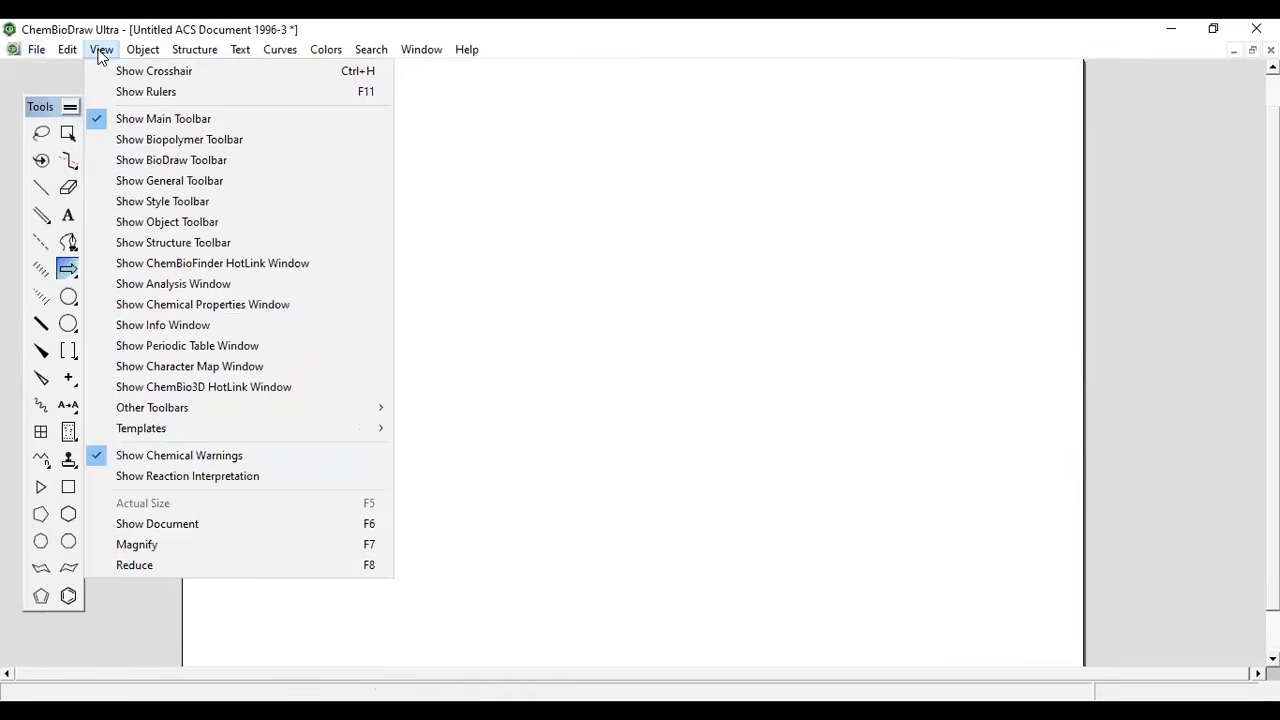
click(100, 53)
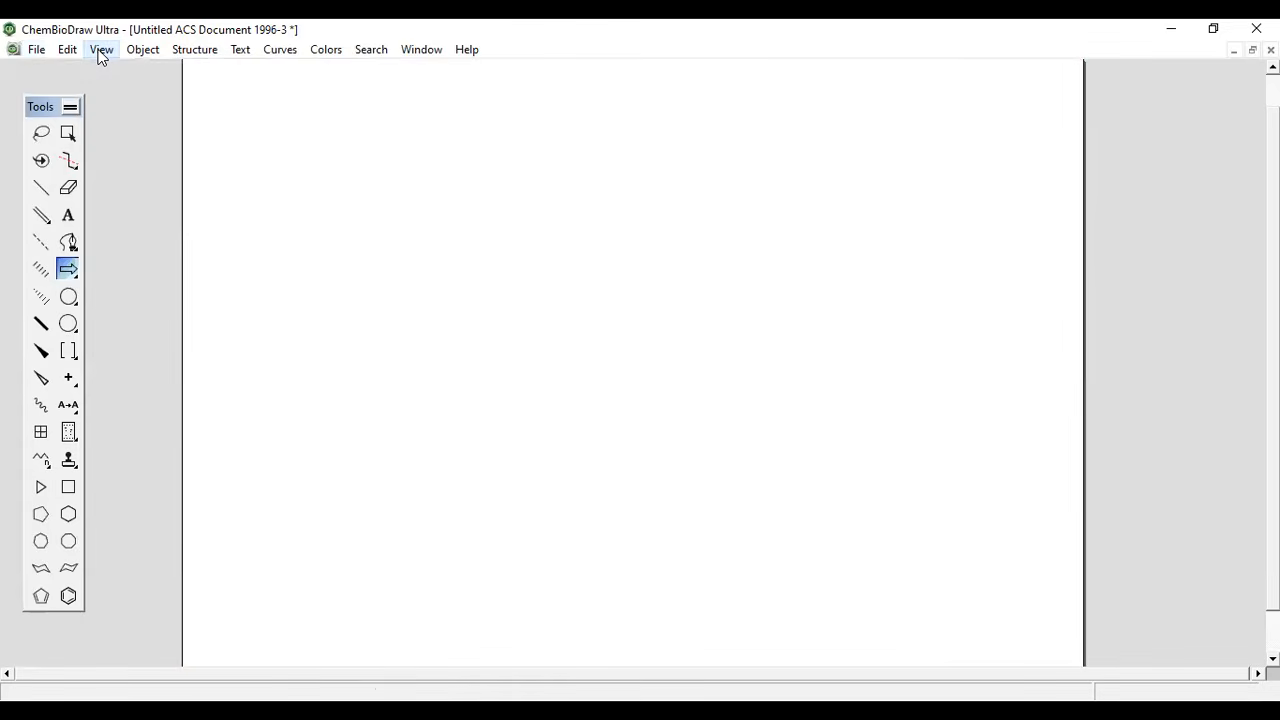
click(100, 52)
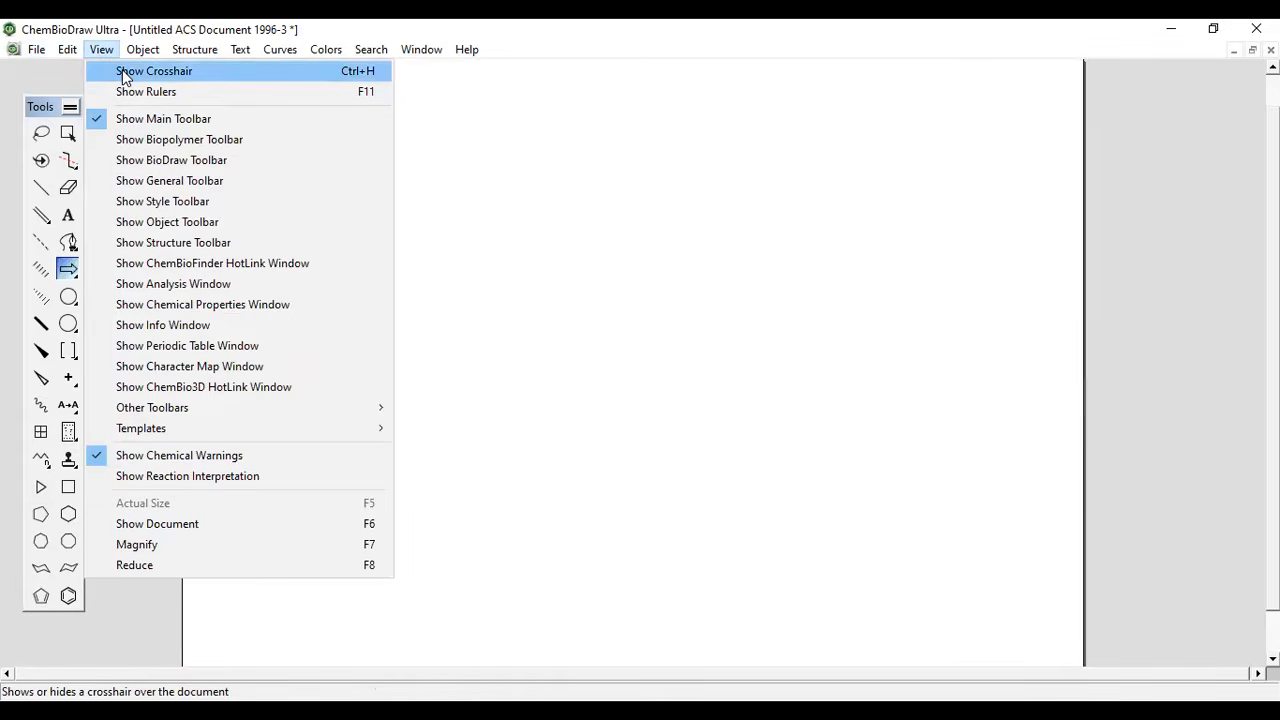
click(124, 75)
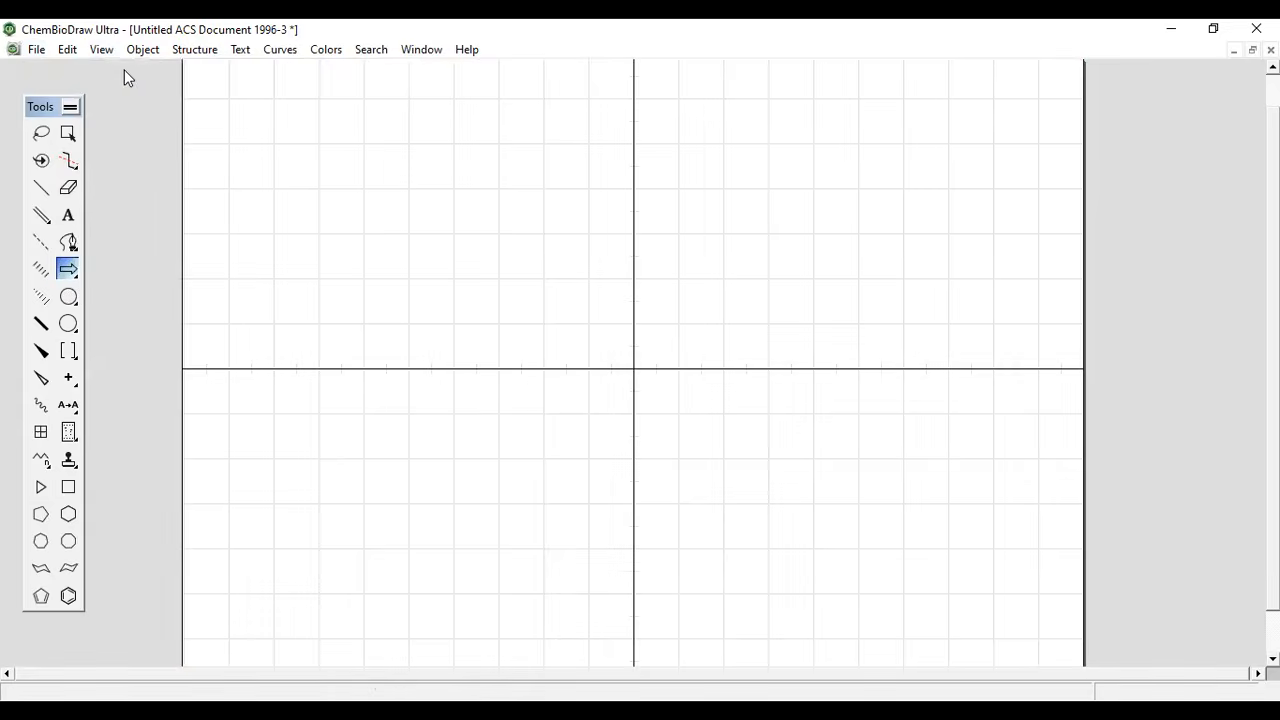
Step: Try the rulers and main toolbar display options, turning the rulers on and back off and the toolbar off and back on
click(94, 51)
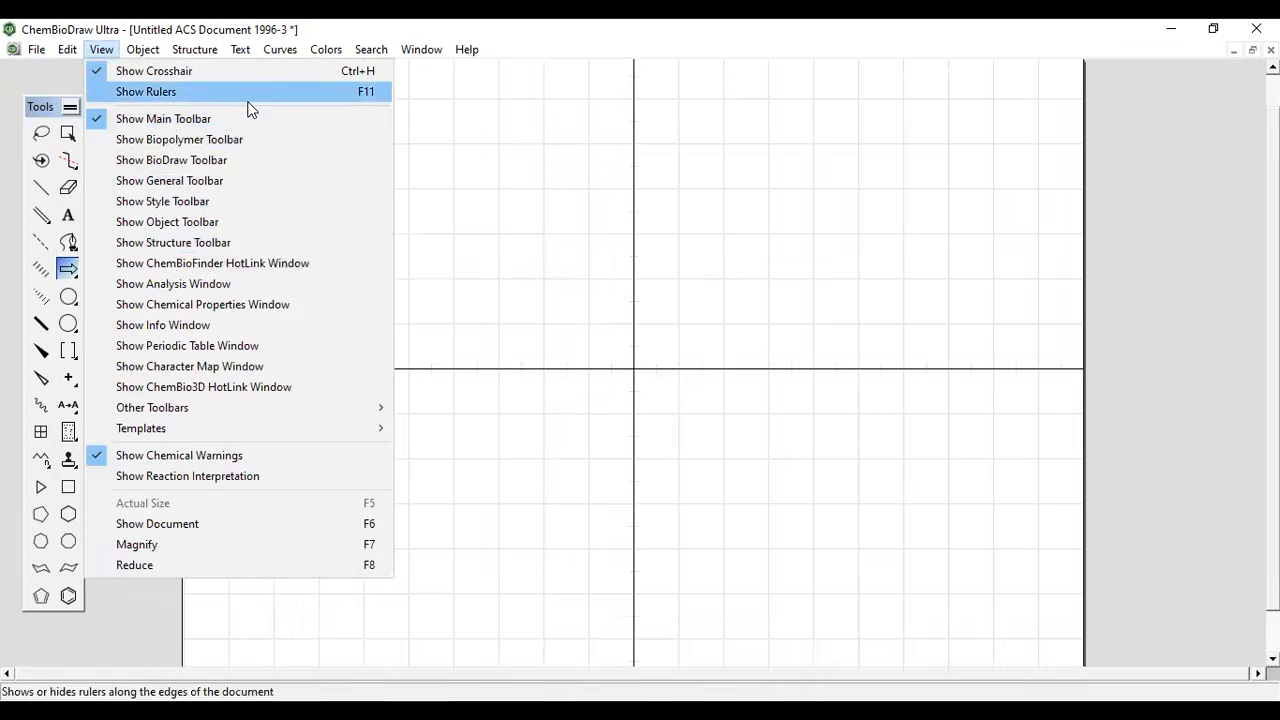
click(249, 93)
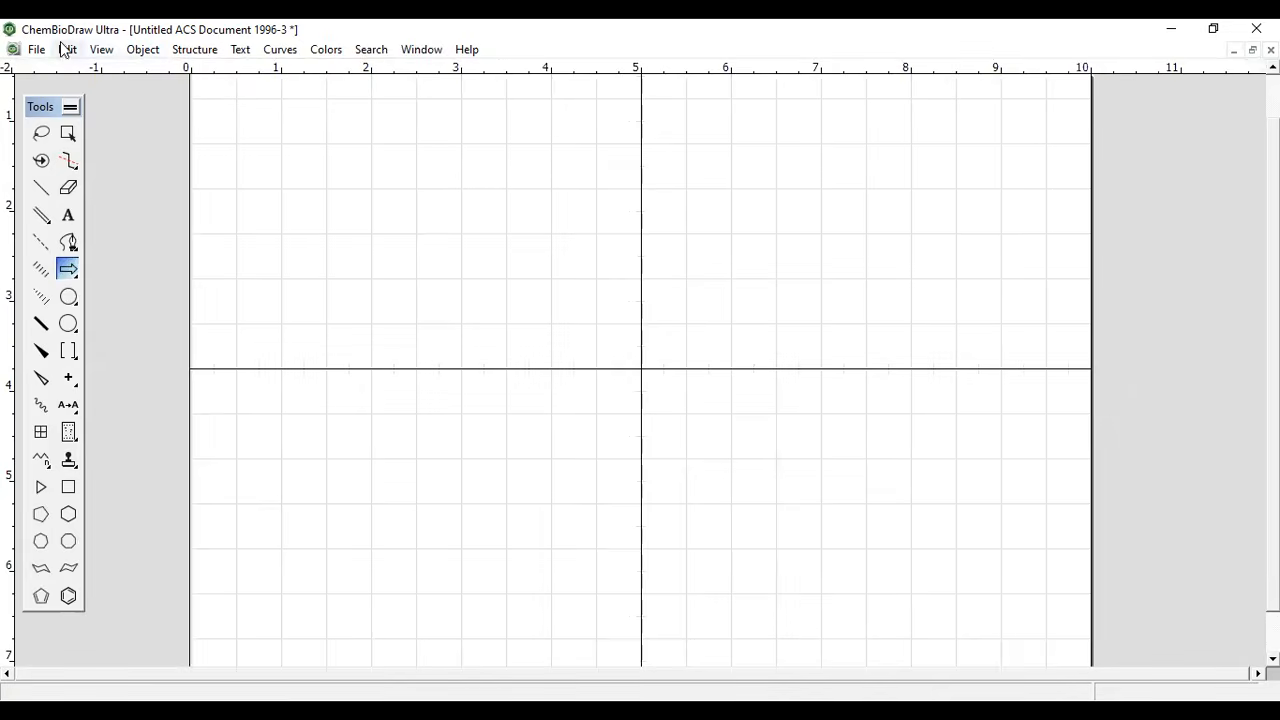
click(103, 50)
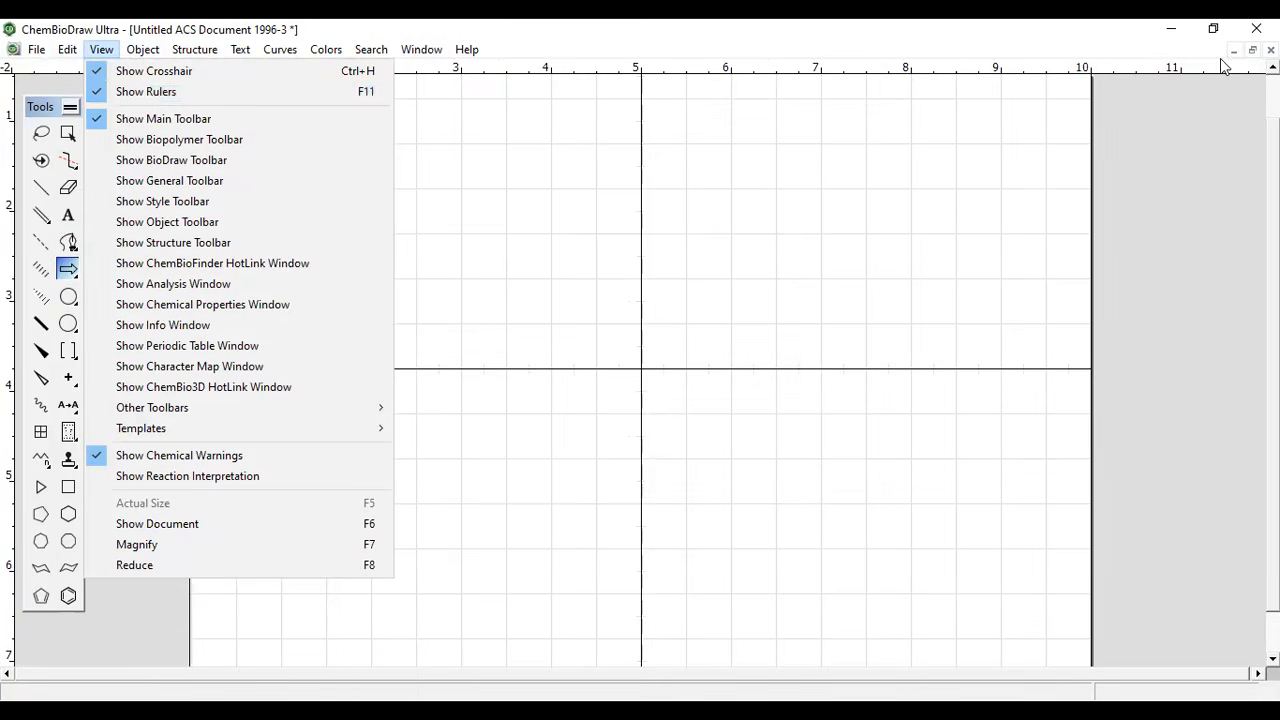
click(135, 120)
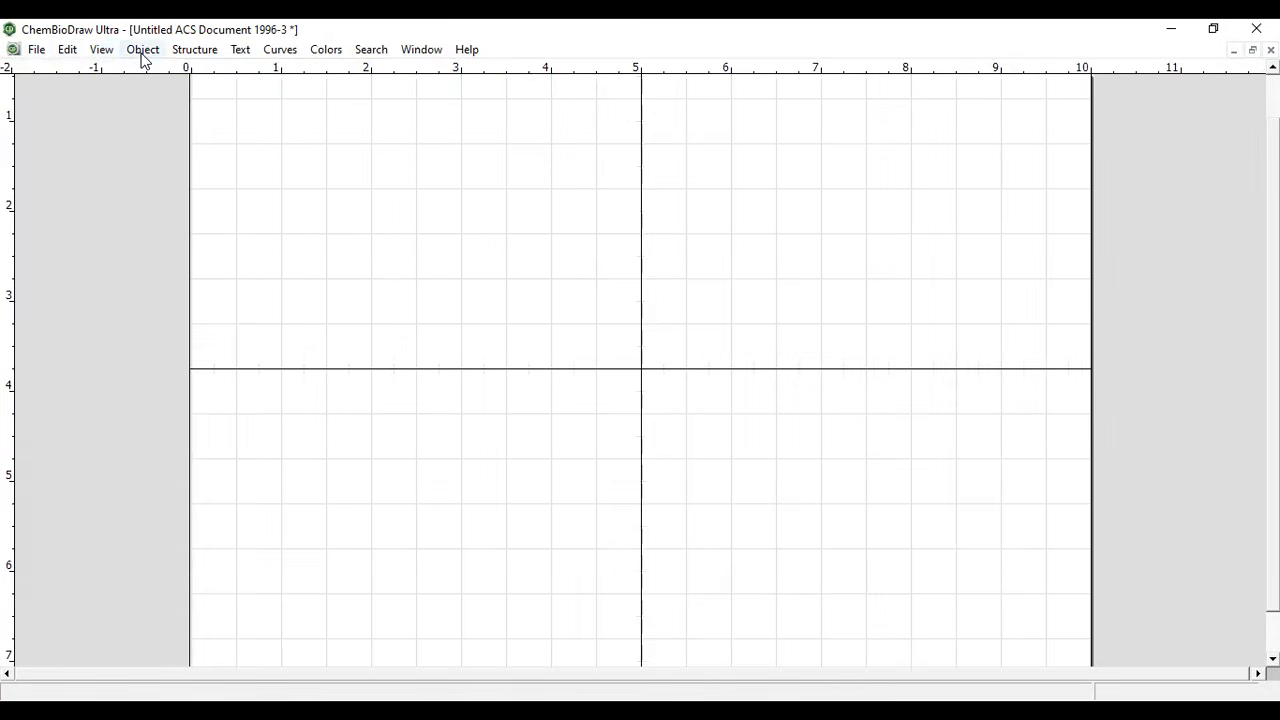
click(101, 52)
click(126, 122)
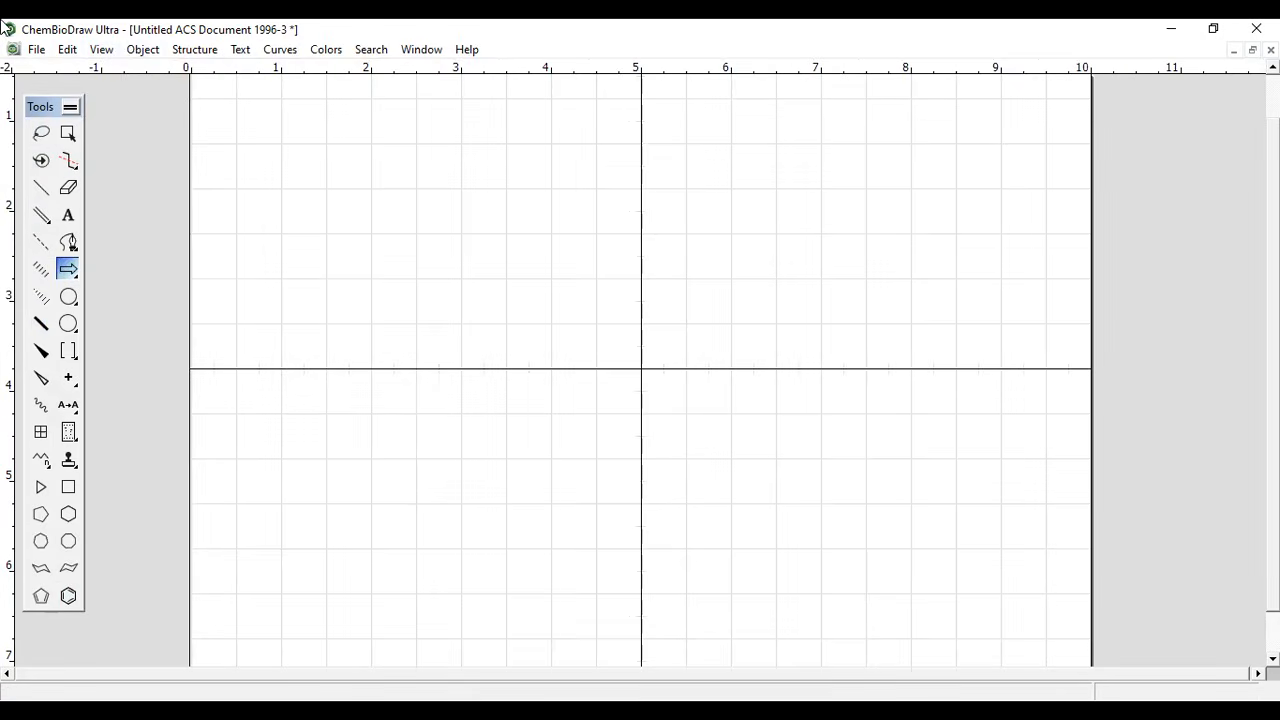
click(101, 53)
click(133, 92)
Step: Show the Biopolymer toolbar and collapse it to its title bar
click(105, 52)
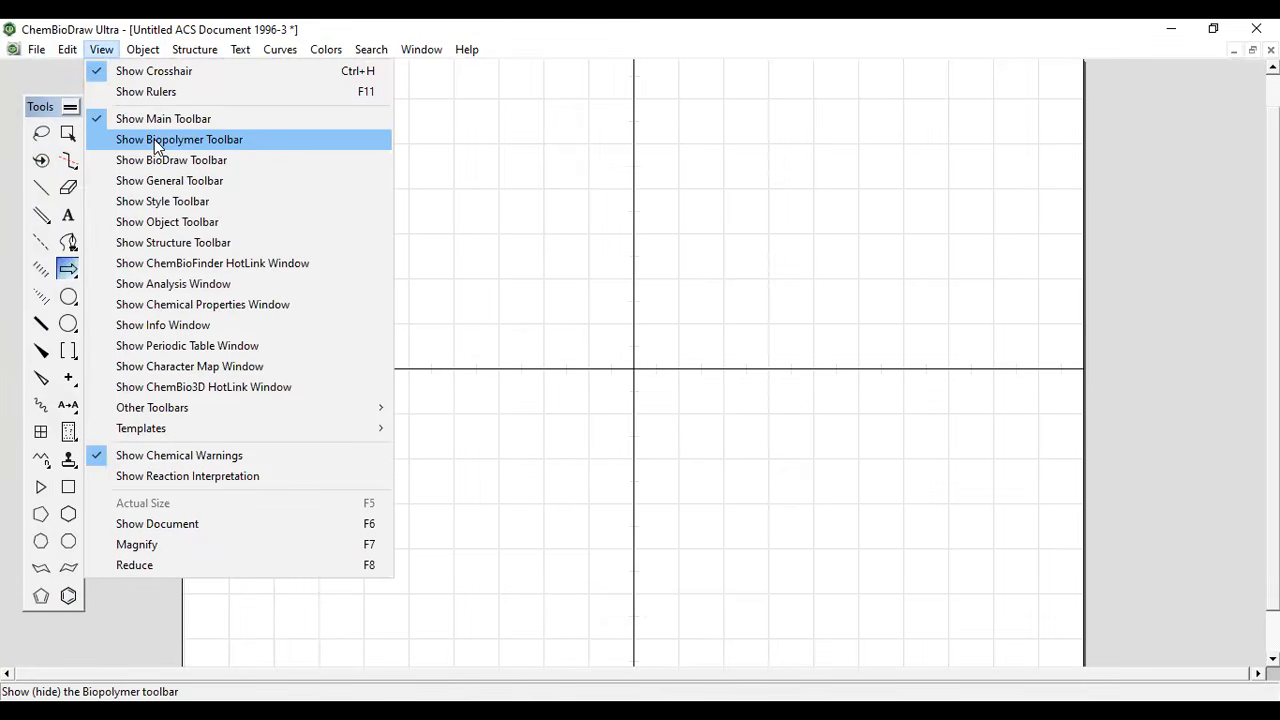
click(154, 139)
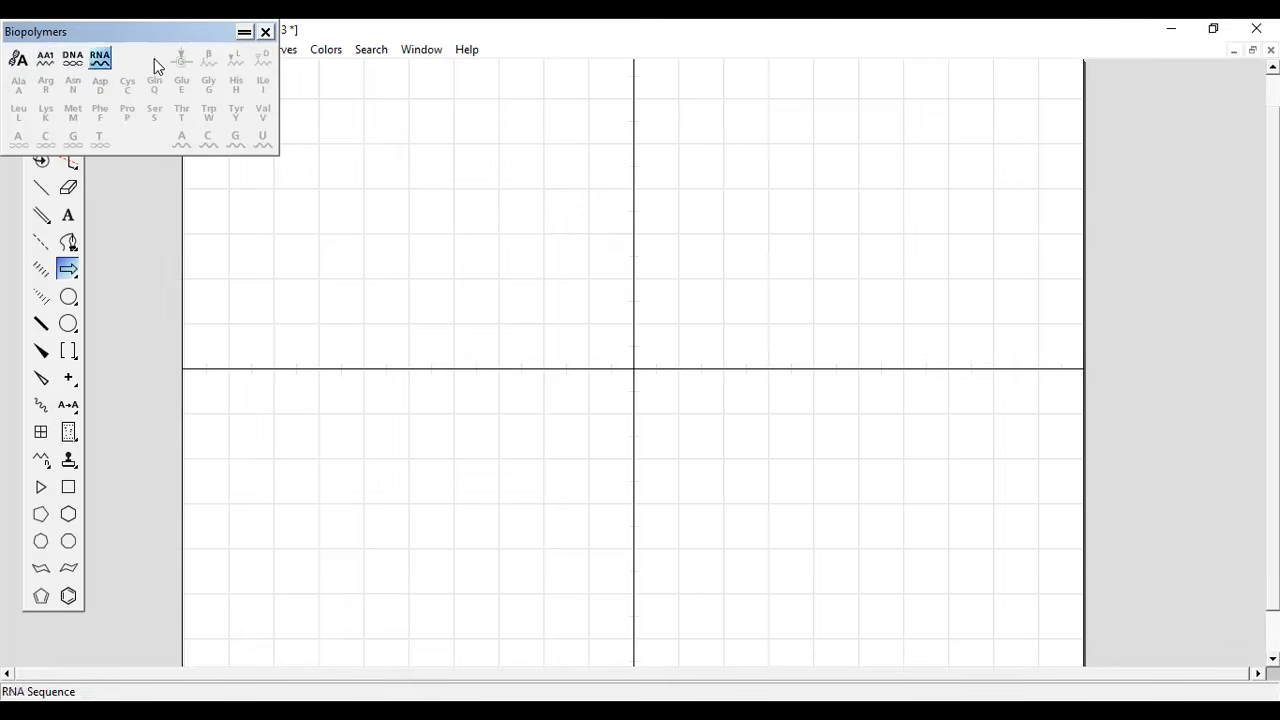
click(243, 32)
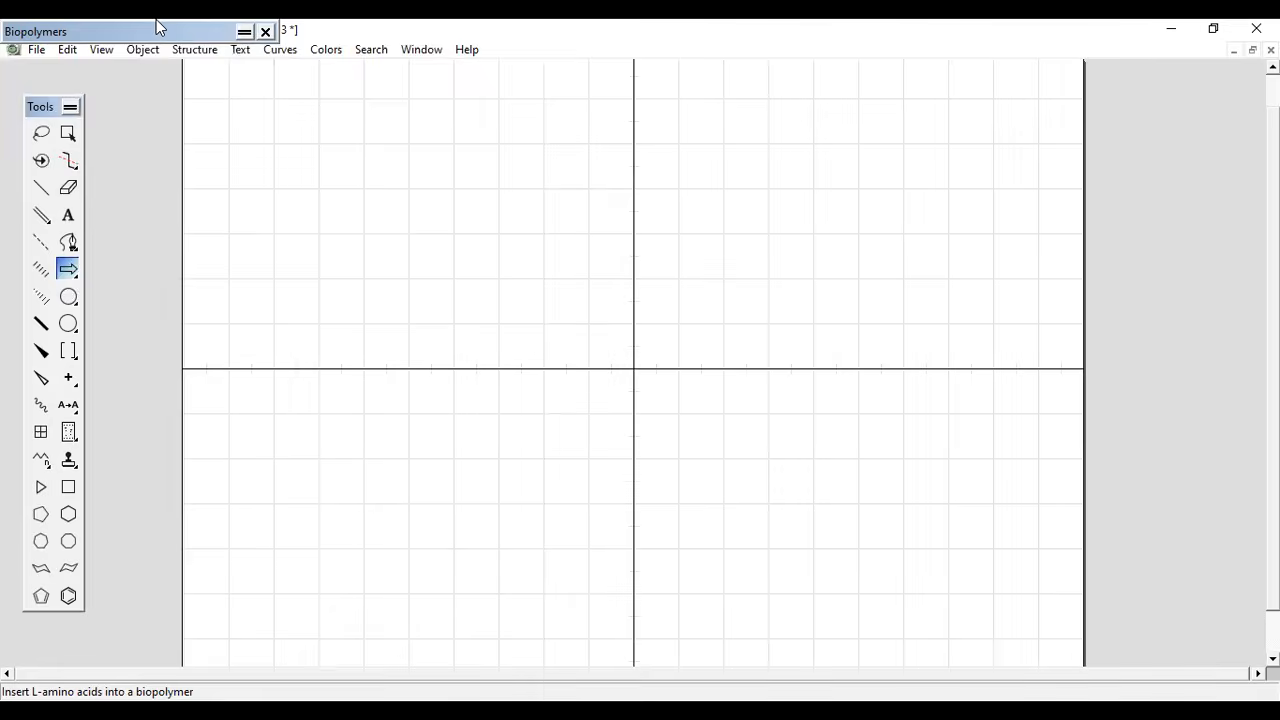
Step: Hide the Biopolymer toolbar
click(104, 52)
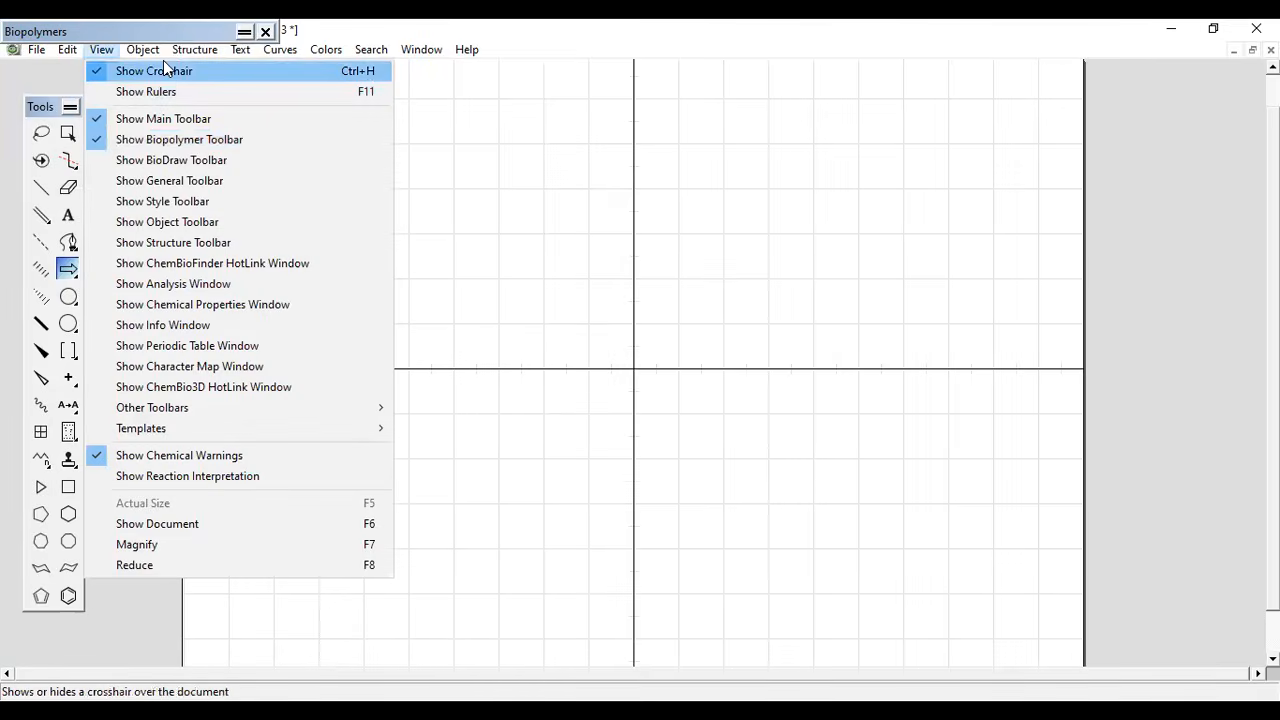
click(246, 50)
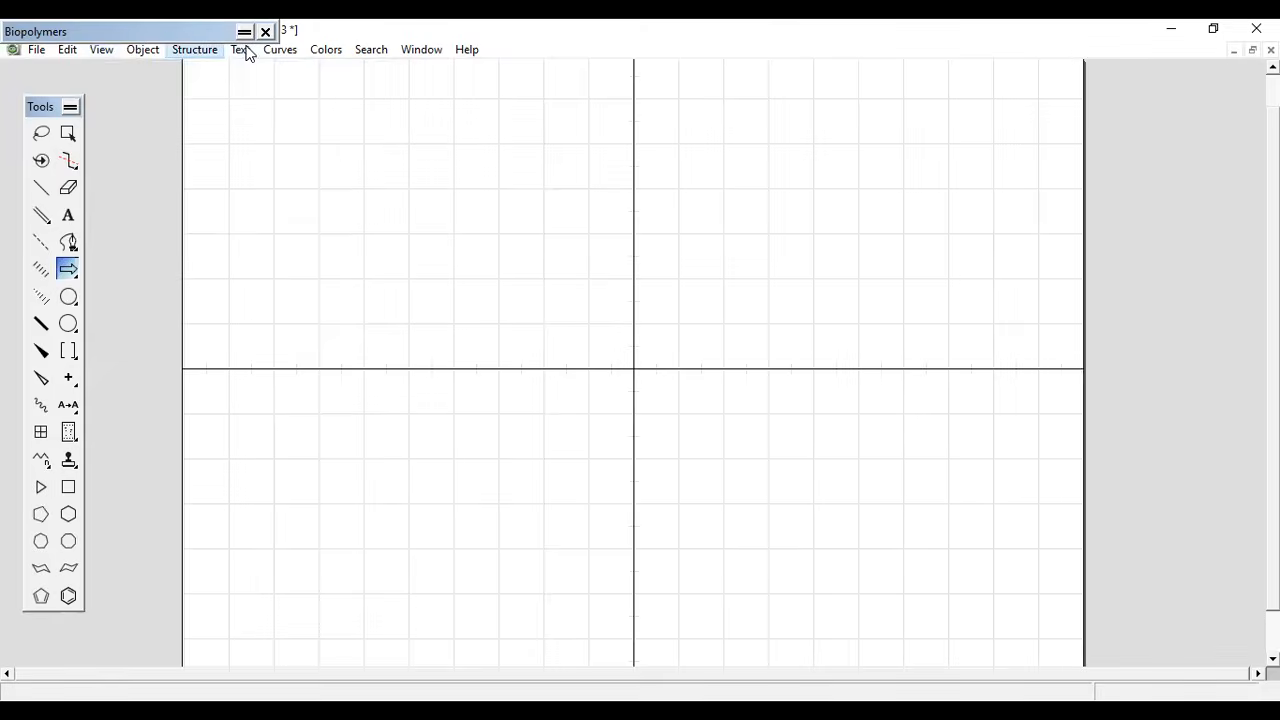
click(103, 49)
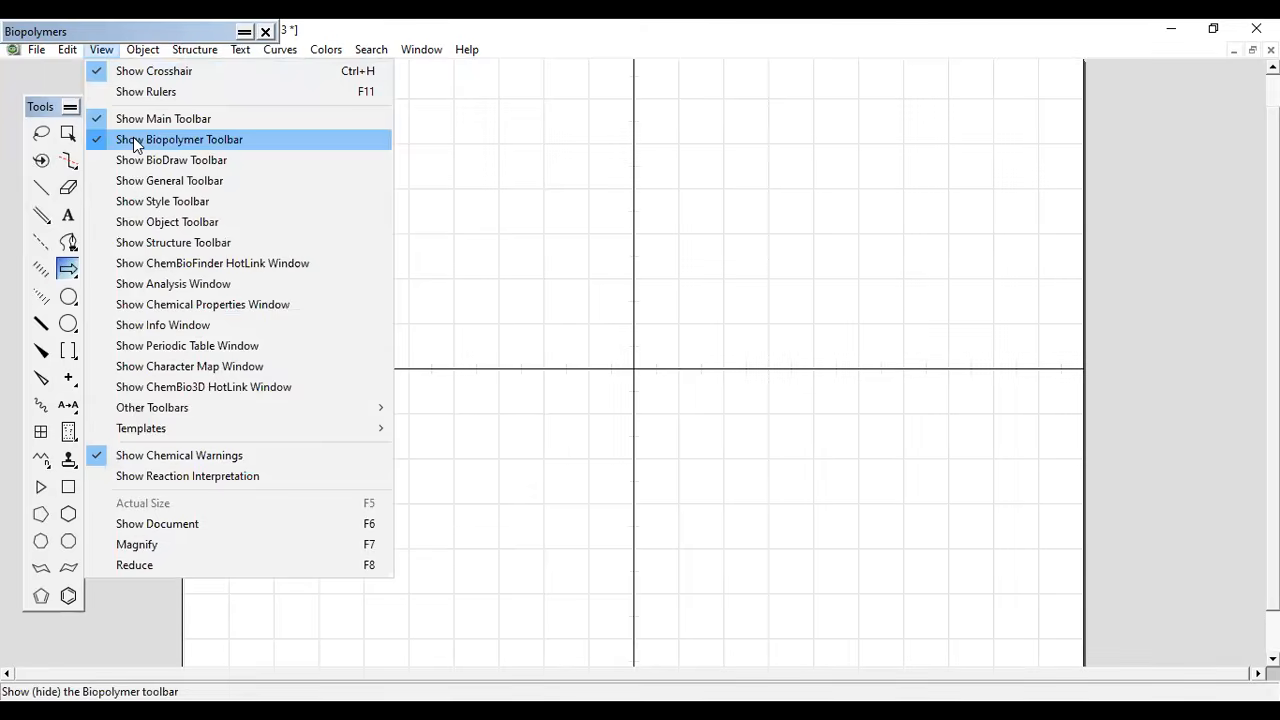
click(133, 137)
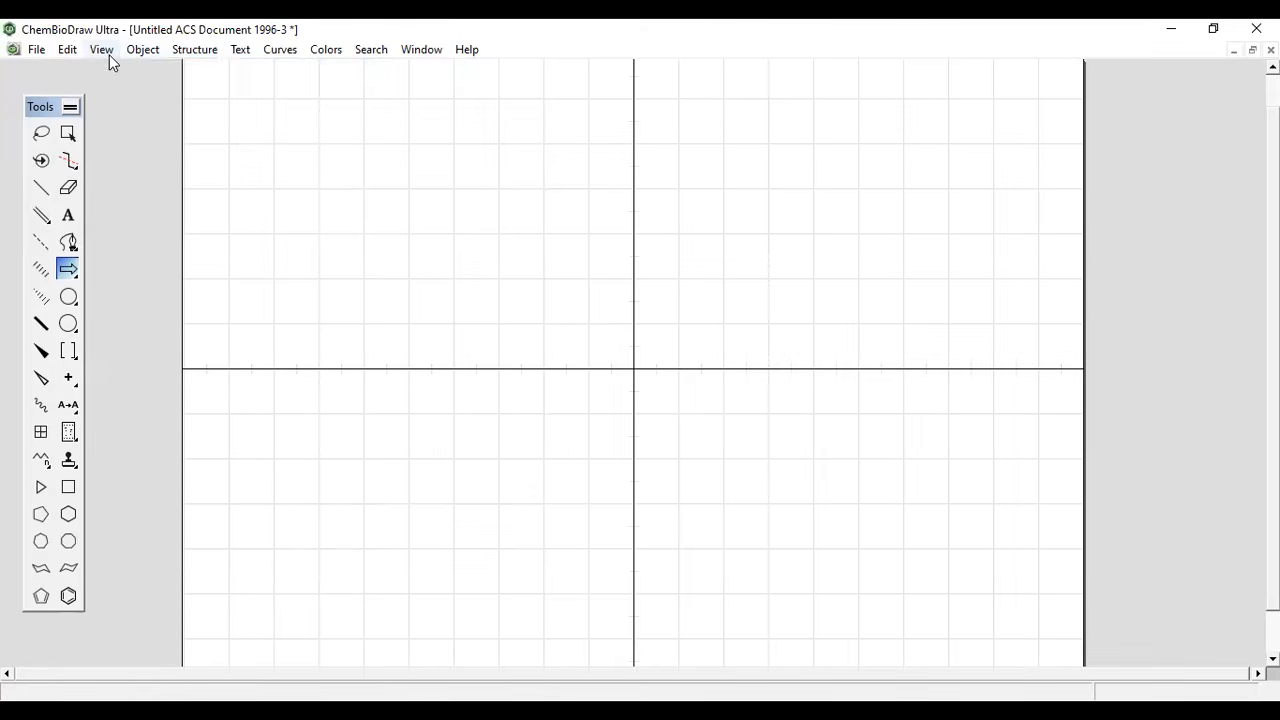
Step: Show the General toolbar and close it again
click(103, 50)
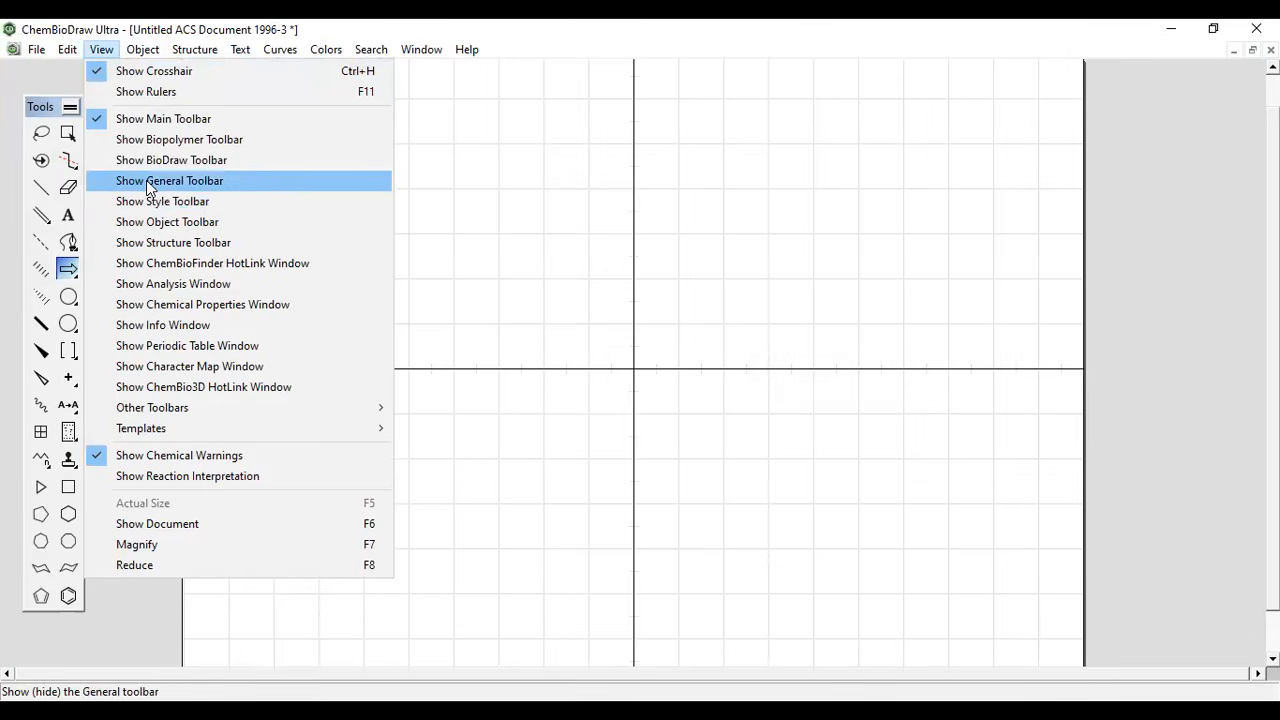
click(146, 180)
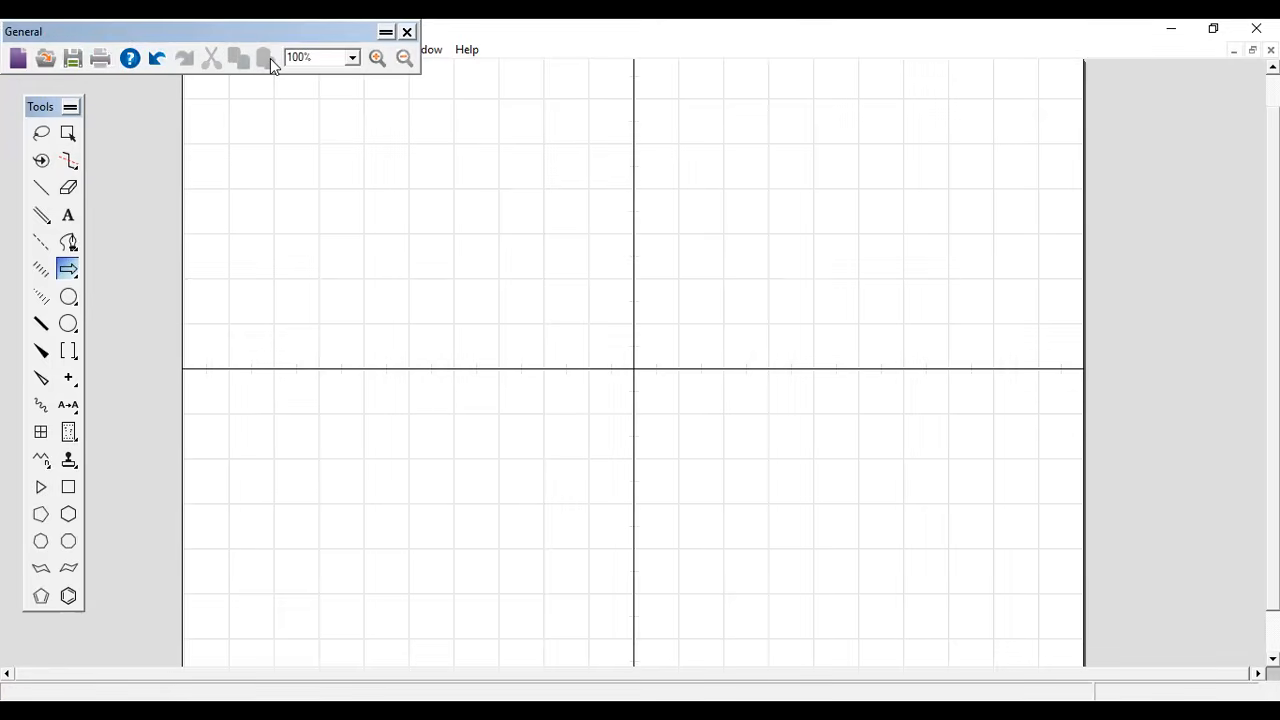
click(407, 31)
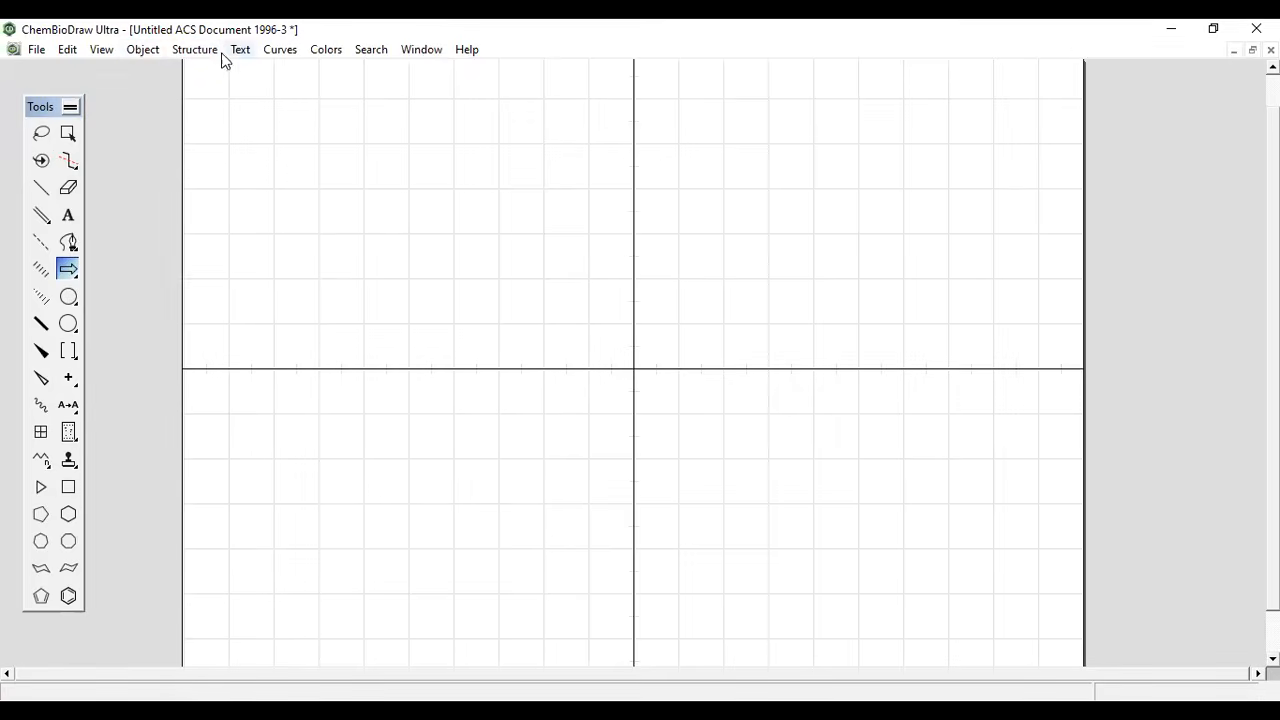
Step: Show the Style toolbar and dock it directly above the document area
click(106, 53)
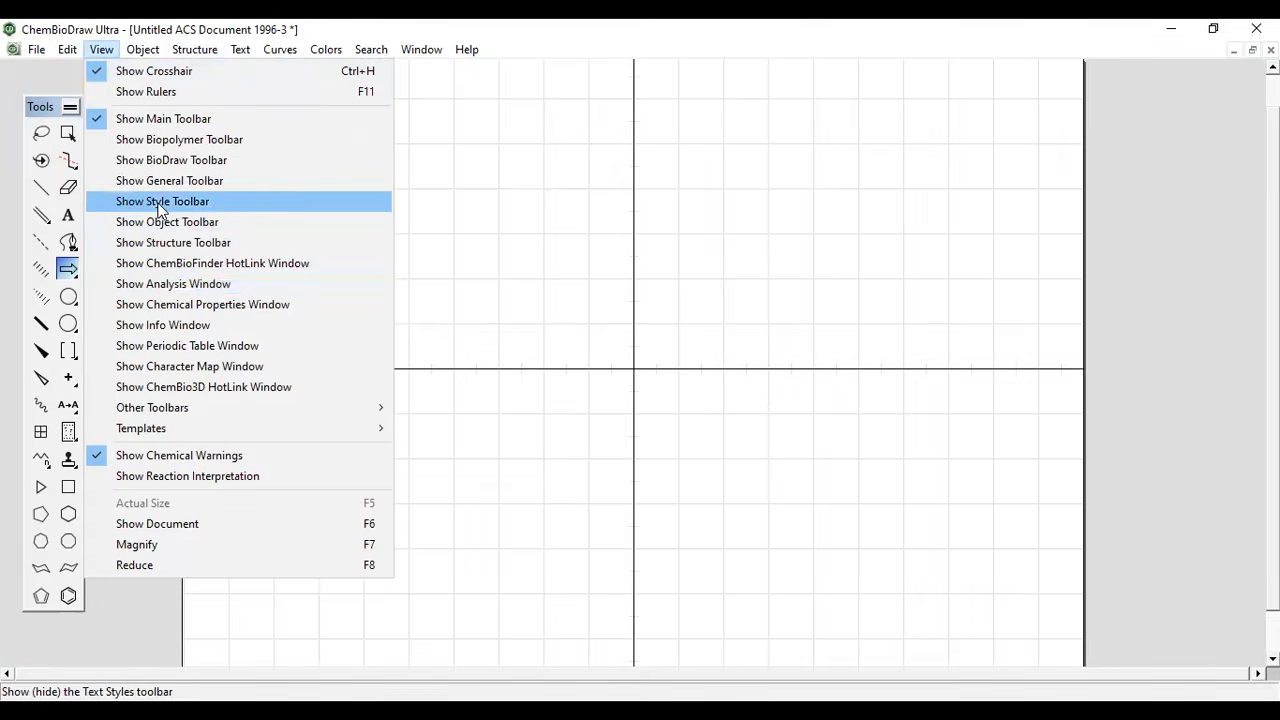
click(158, 205)
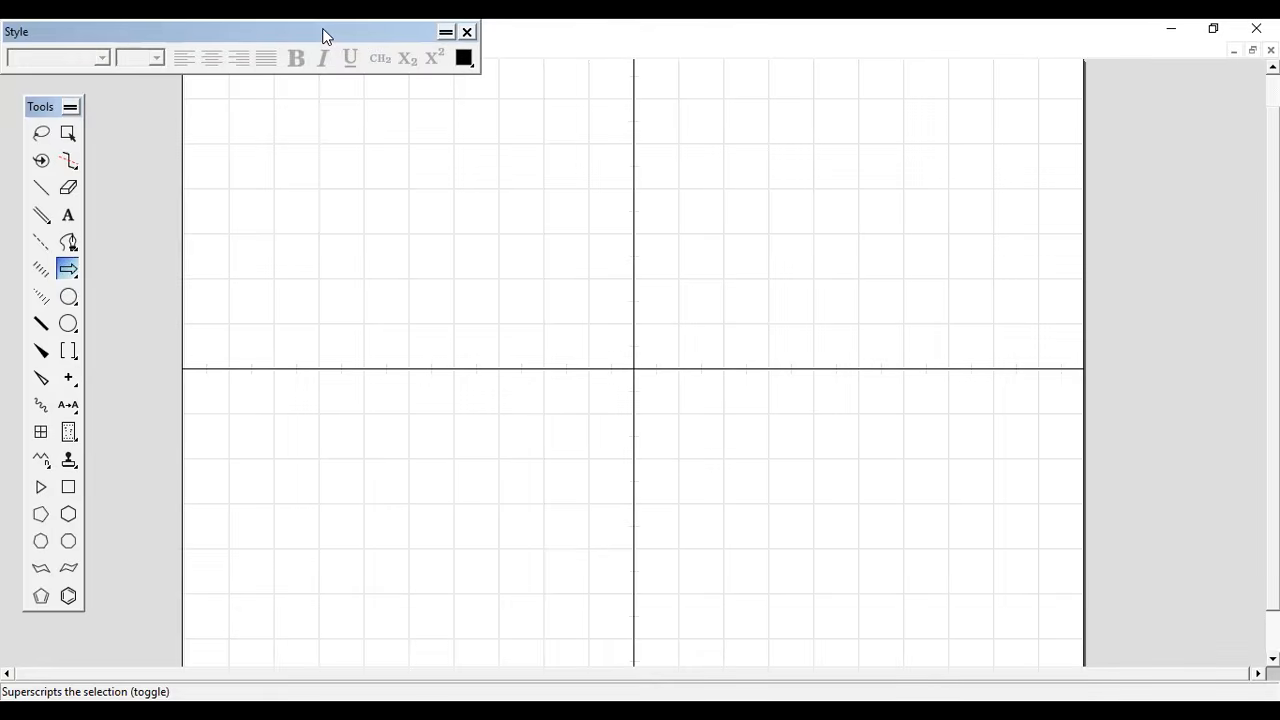
drag(322, 30, 754, 26)
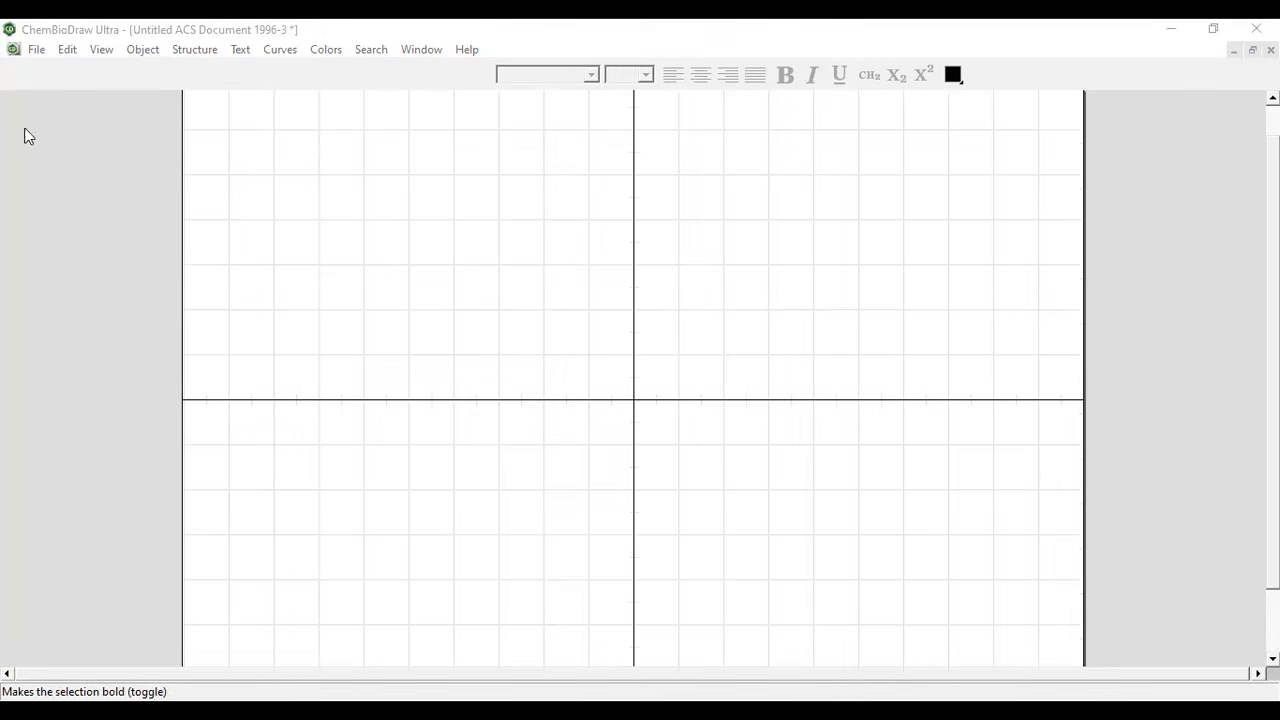
Step: Add a text caption reading "Phenol" in the upper-left quadrant of the page
click(52, 198)
click(67, 215)
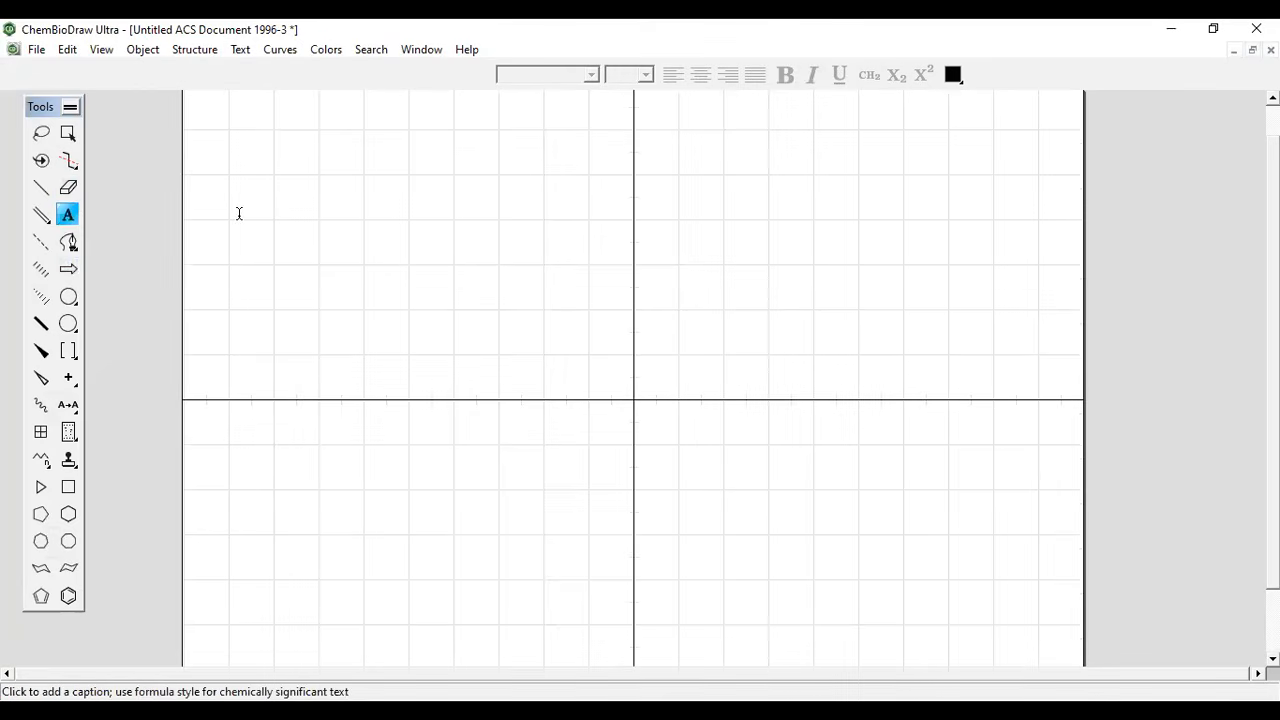
click(329, 210)
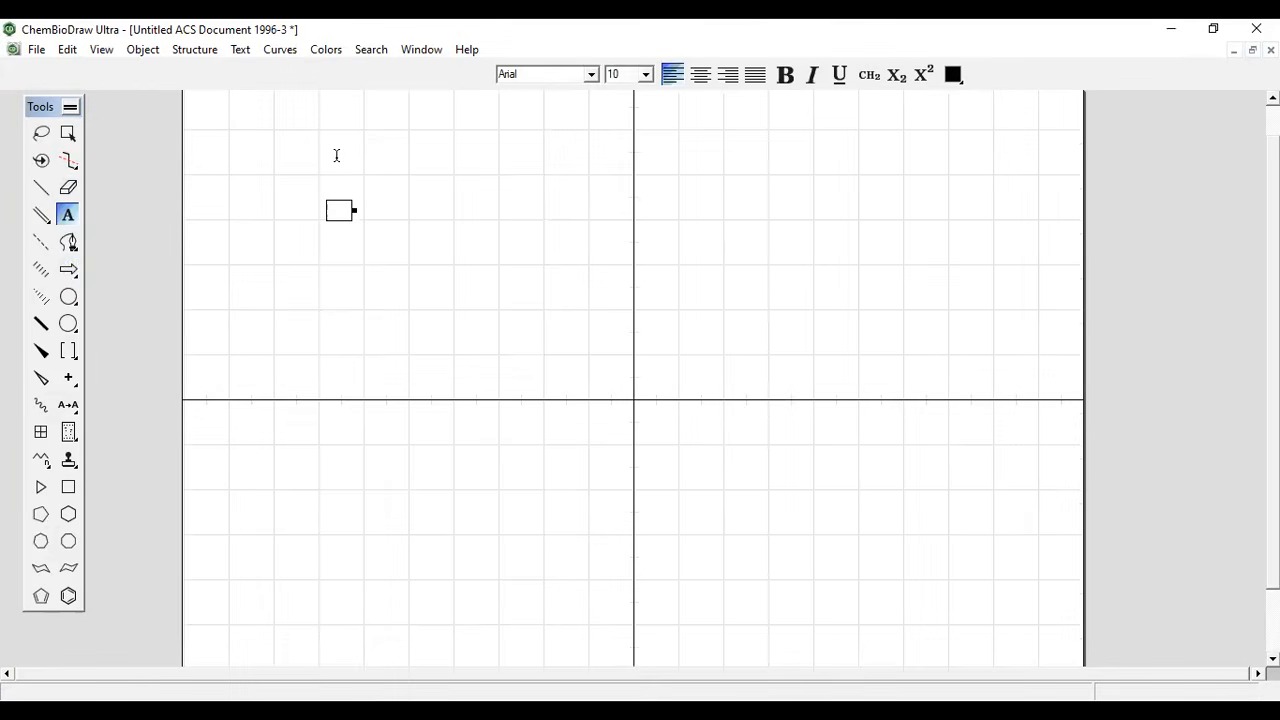
text(Phenol)
Step: Try Times New Roman on the Phenol caption and return its font to Arial
drag(331, 207, 403, 200)
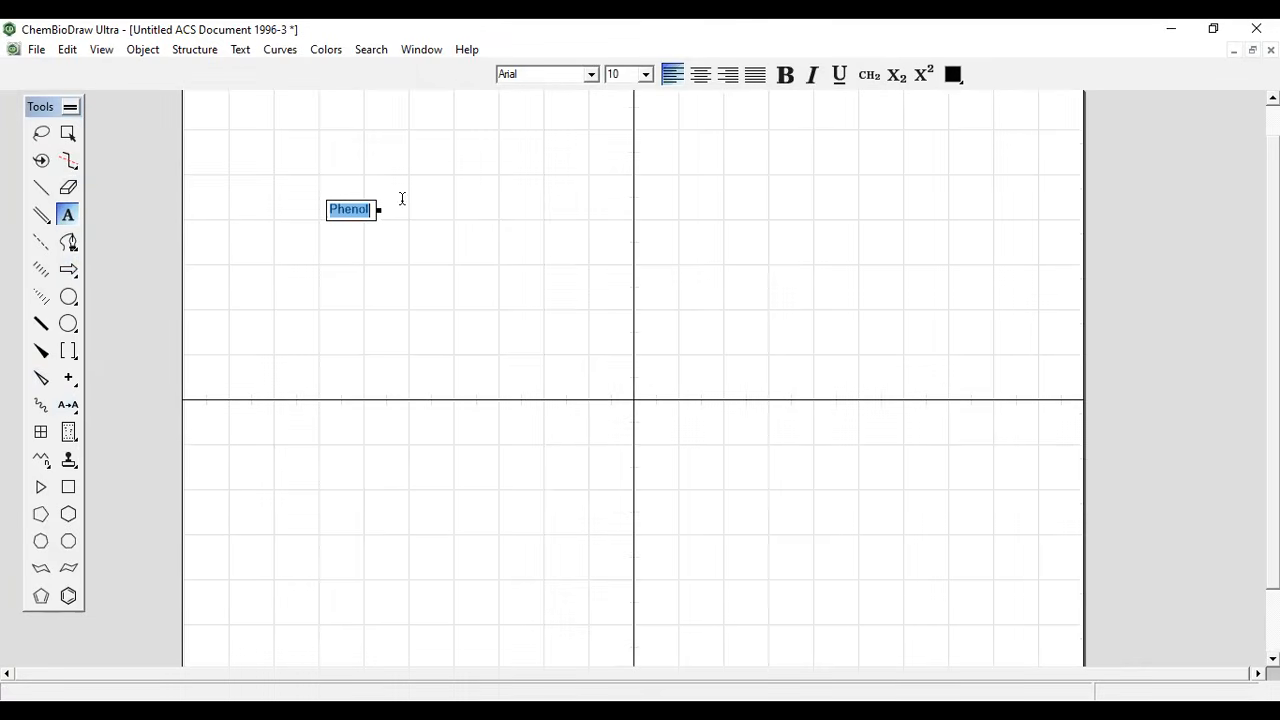
click(591, 77)
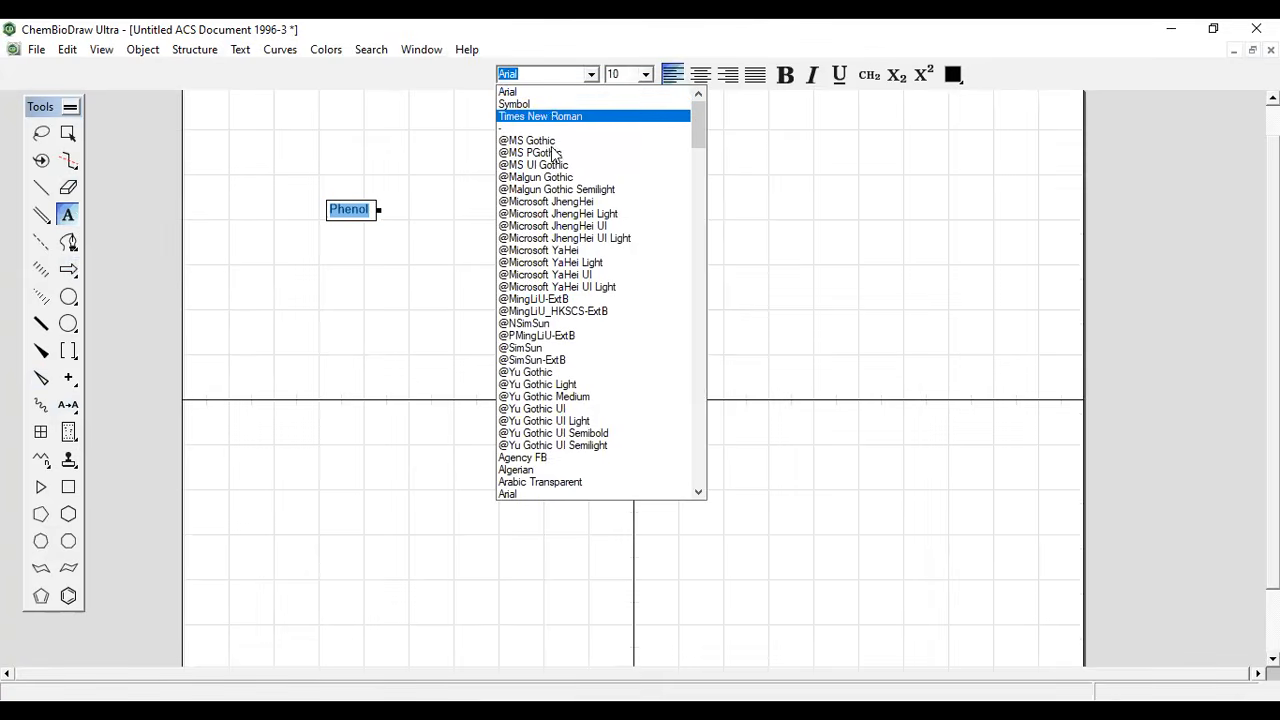
click(551, 117)
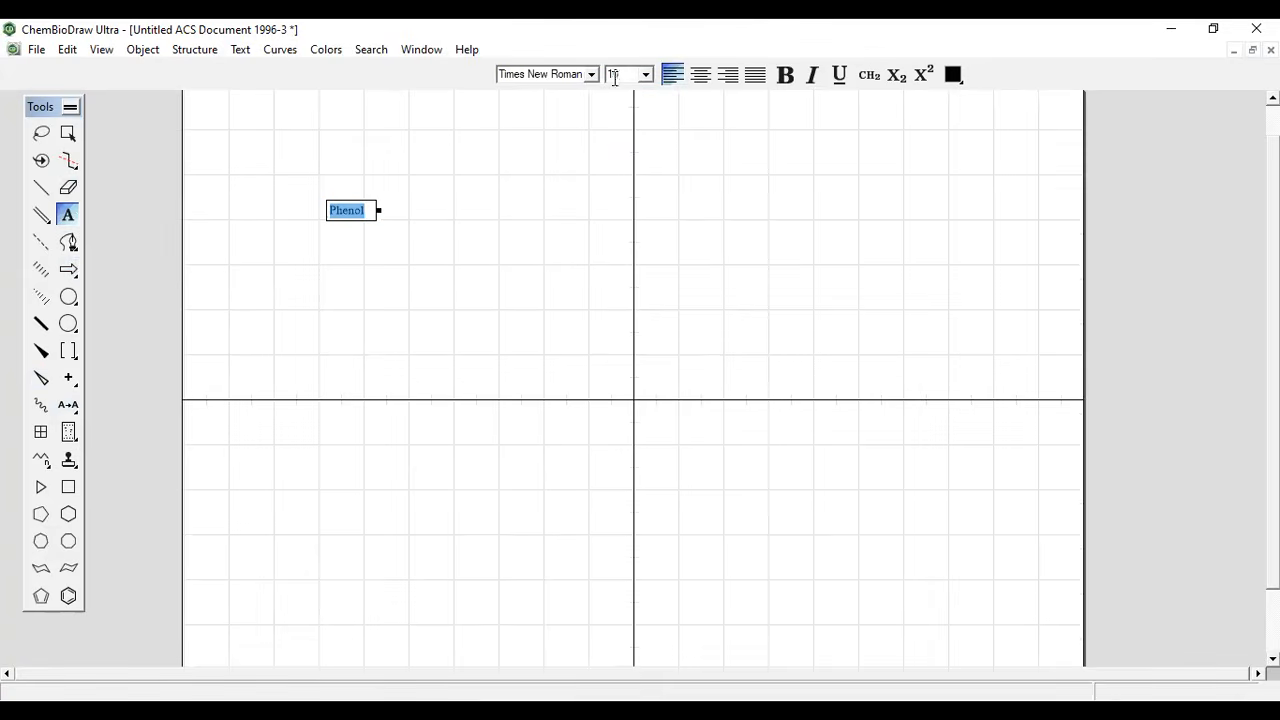
click(591, 77)
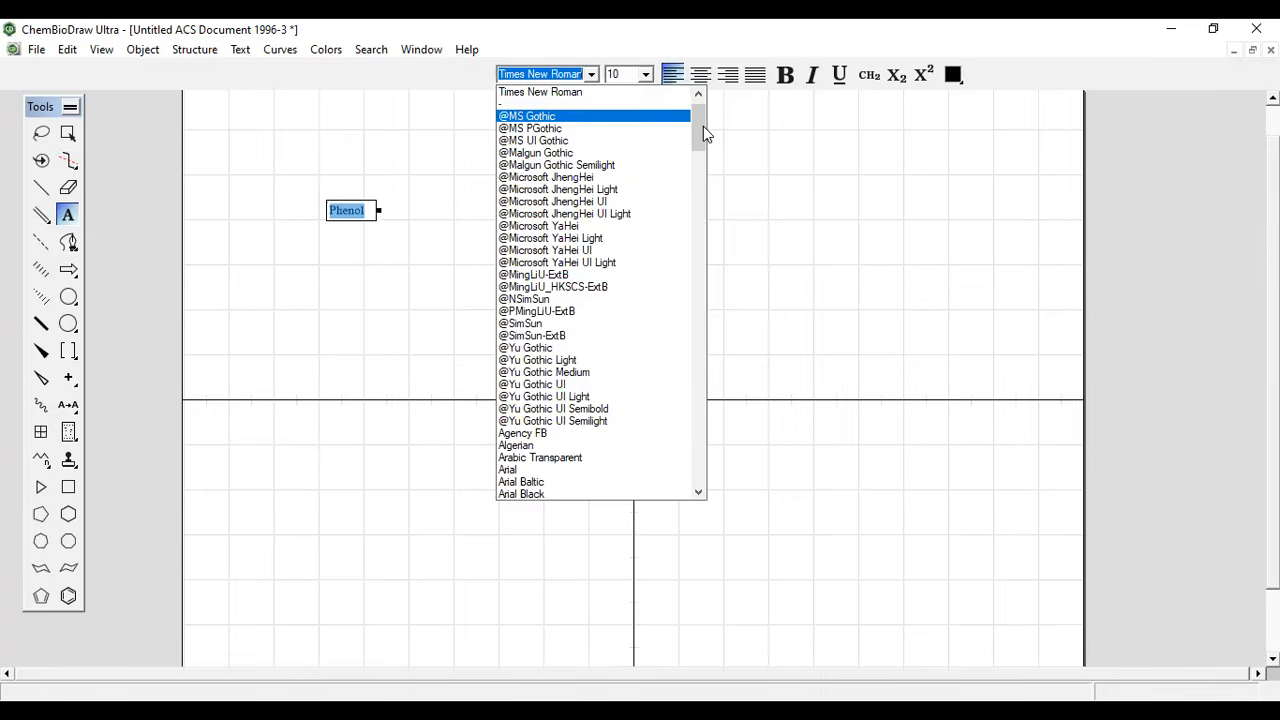
scroll(703, 126, up, 1)
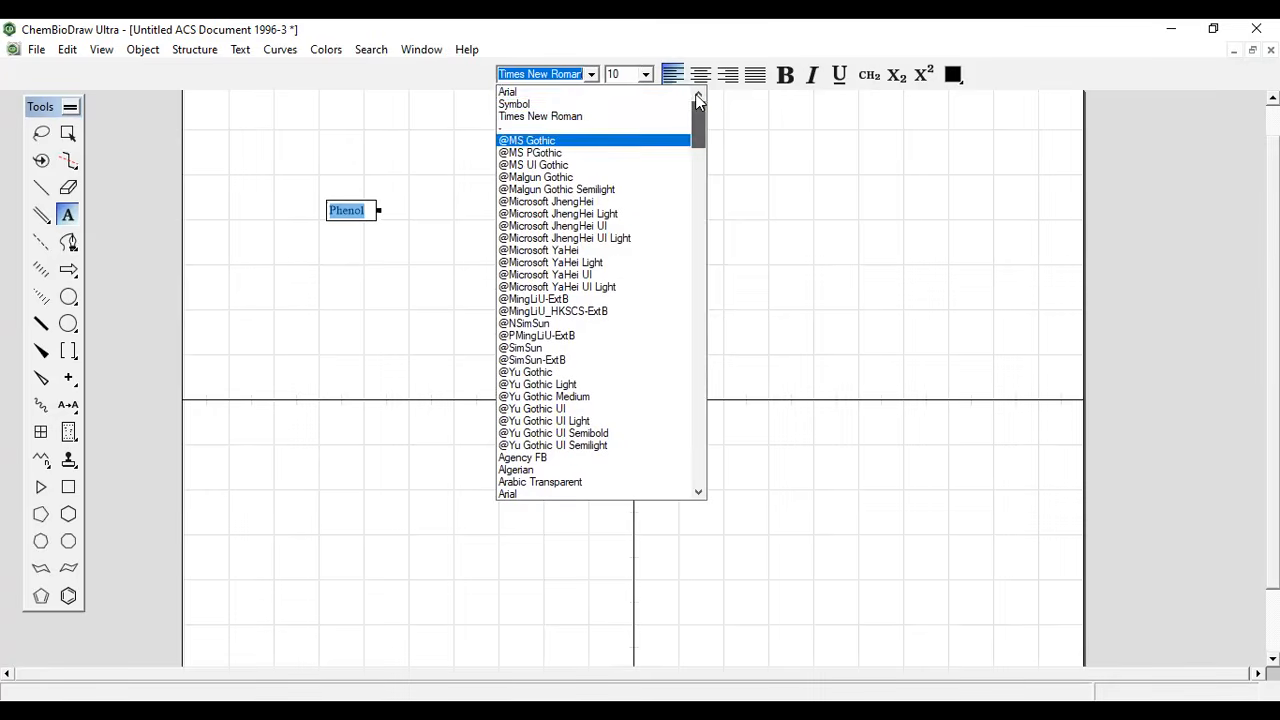
click(645, 74)
Step: Try font size 24 on the Phenol caption and set it back to 10
click(645, 74)
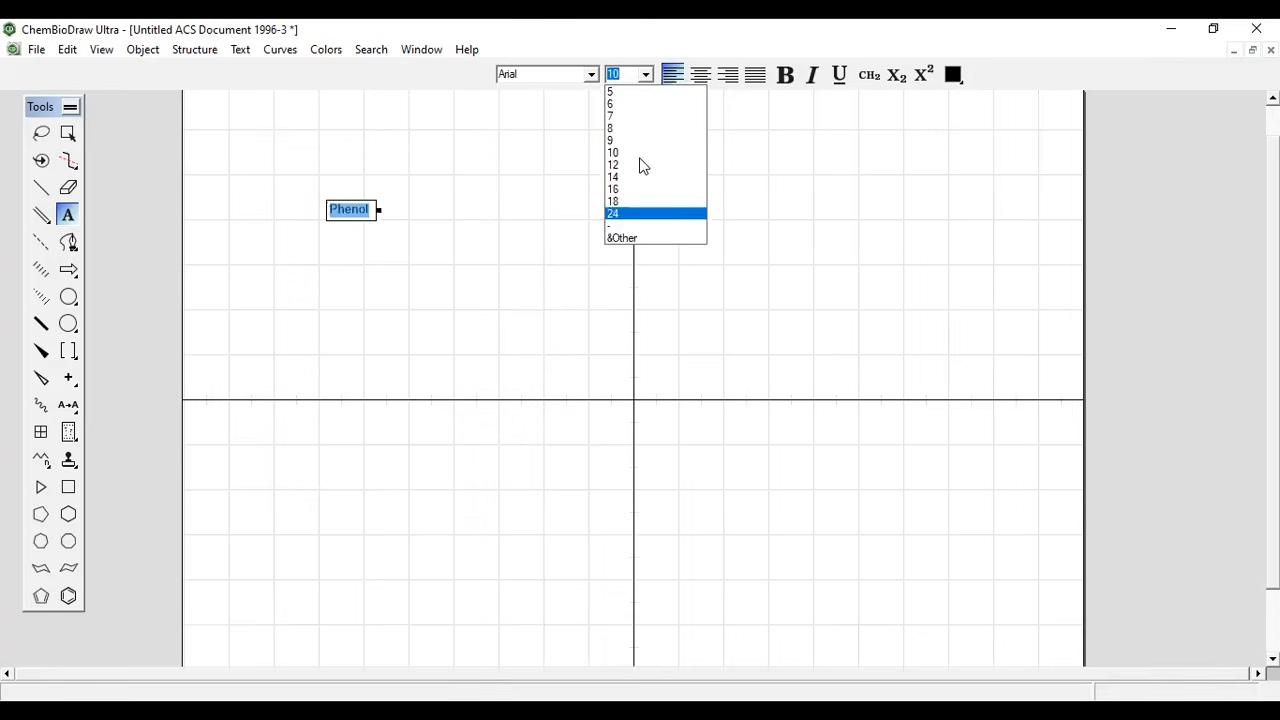
click(640, 213)
click(643, 75)
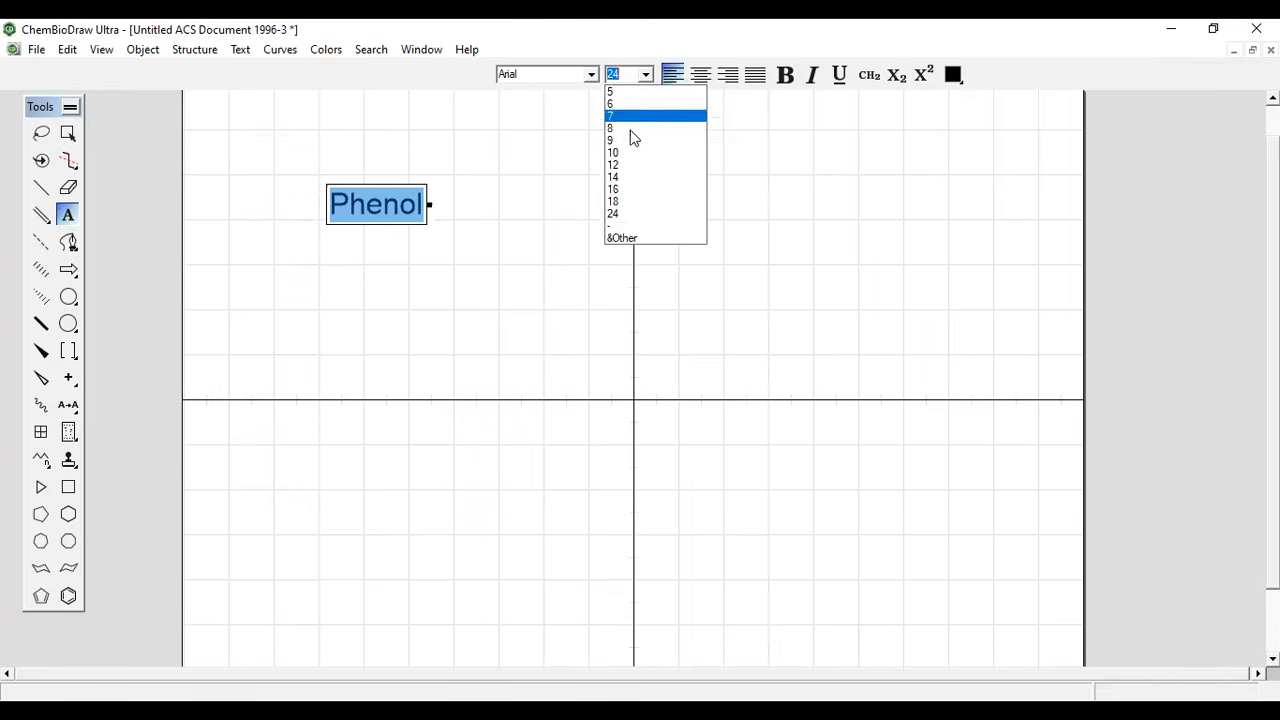
click(624, 153)
Step: Try centered and right alignment on the Phenol caption and settle on justified
click(699, 75)
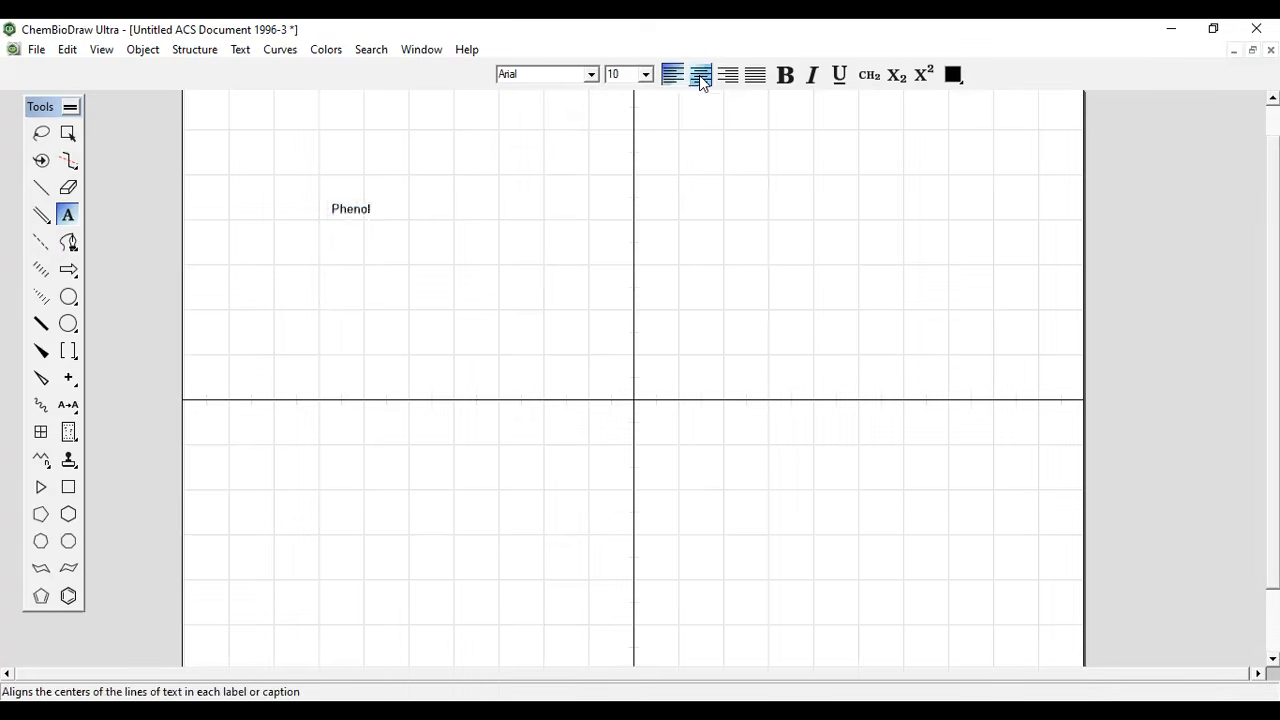
click(738, 76)
click(755, 76)
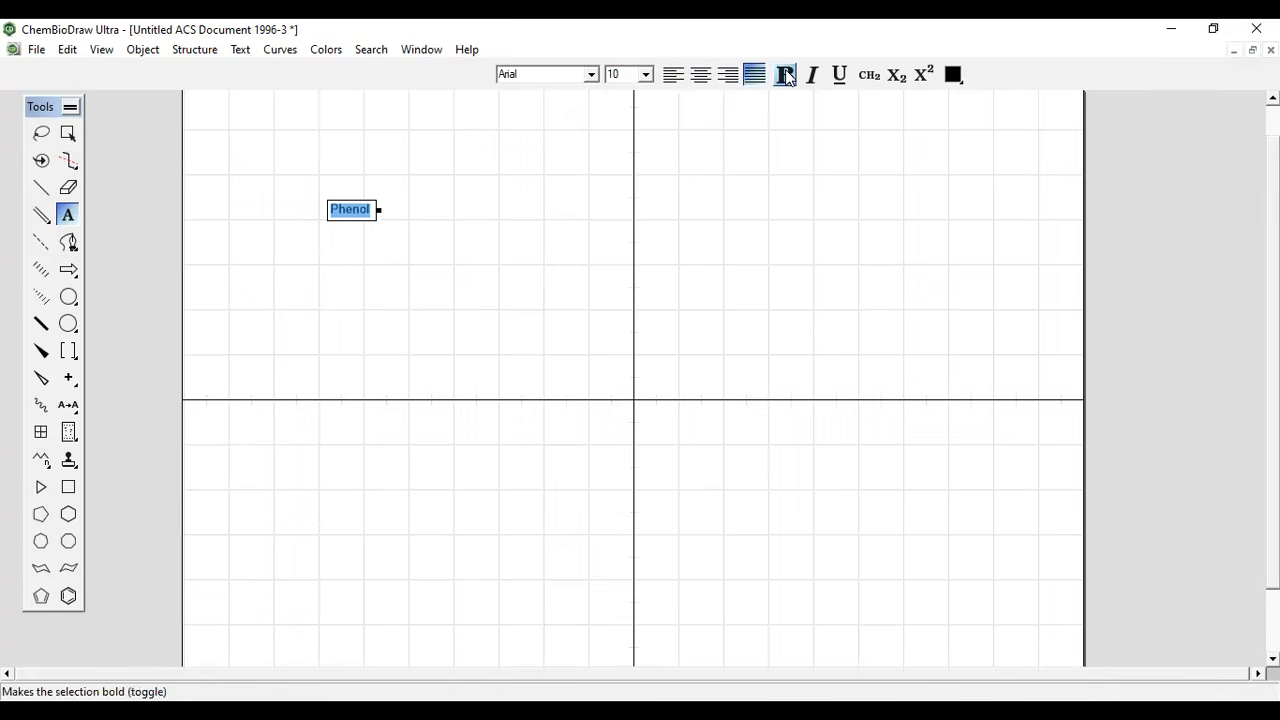
Step: Make the Phenol caption bold, italic and underlined
click(786, 76)
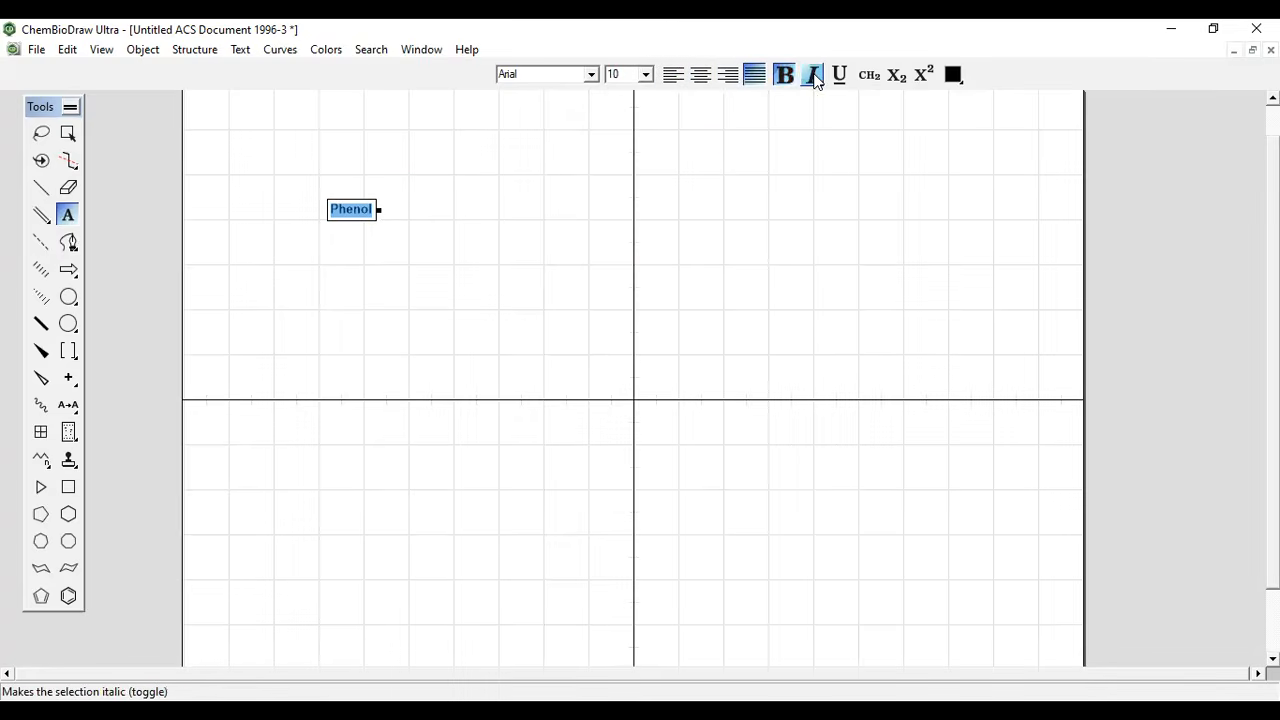
click(815, 78)
click(840, 76)
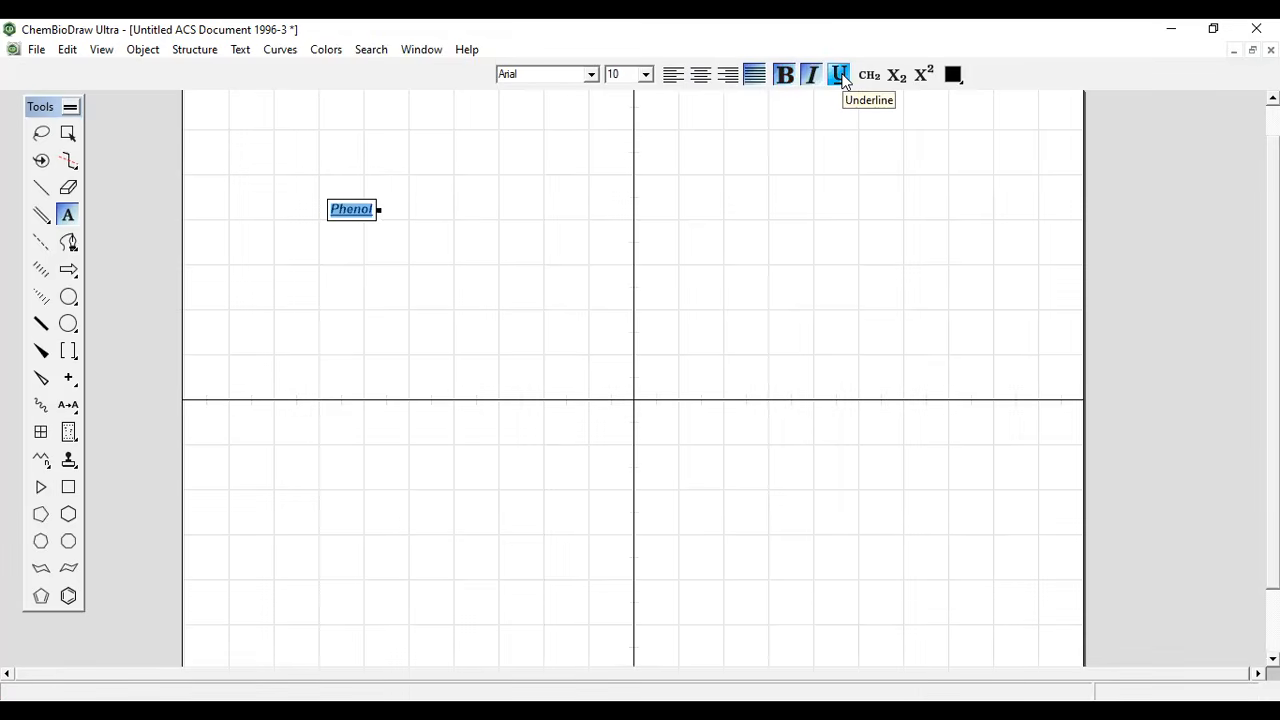
Step: Color the Phenol caption yellow, blue and finally red to demonstrate the text colors
click(953, 78)
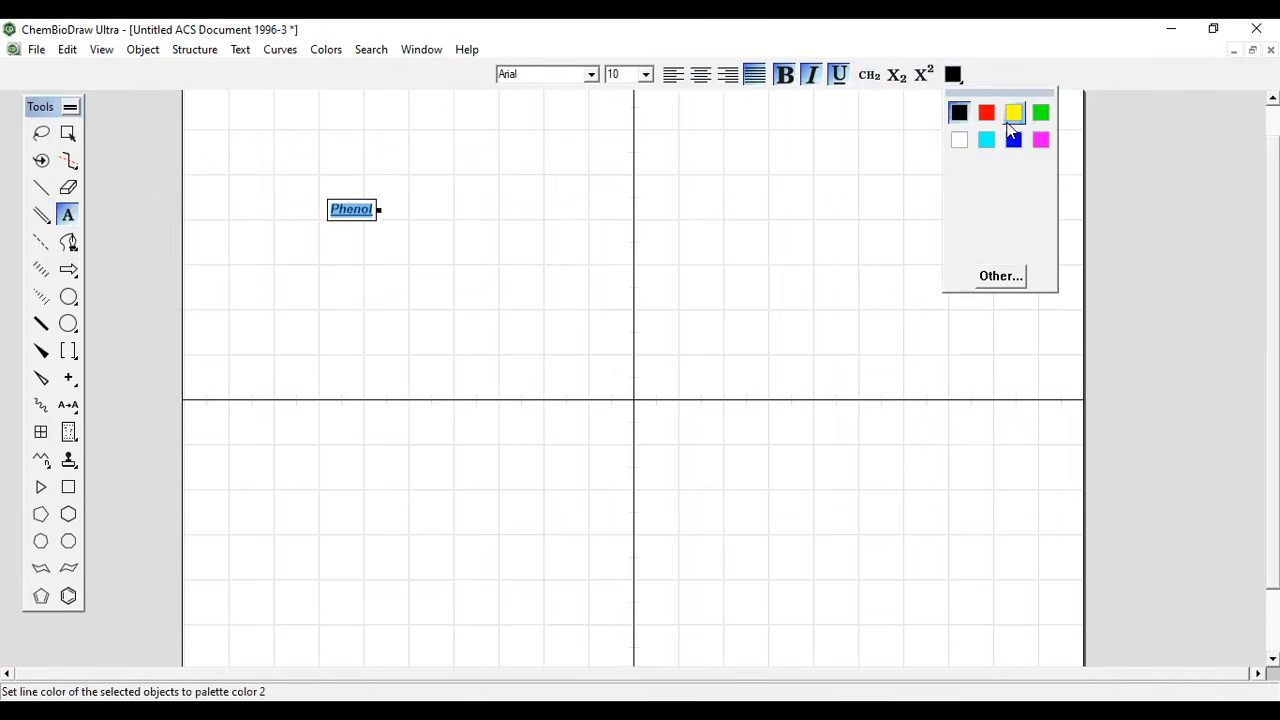
click(1010, 120)
click(955, 86)
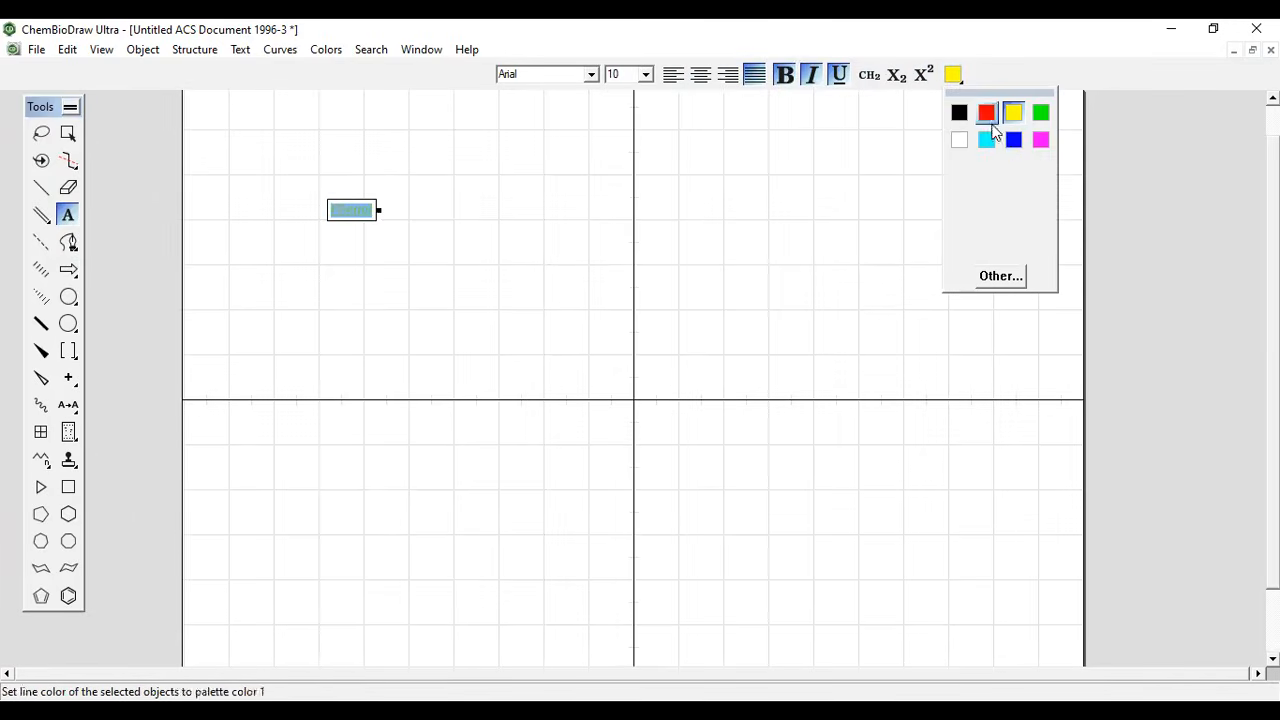
click(1013, 138)
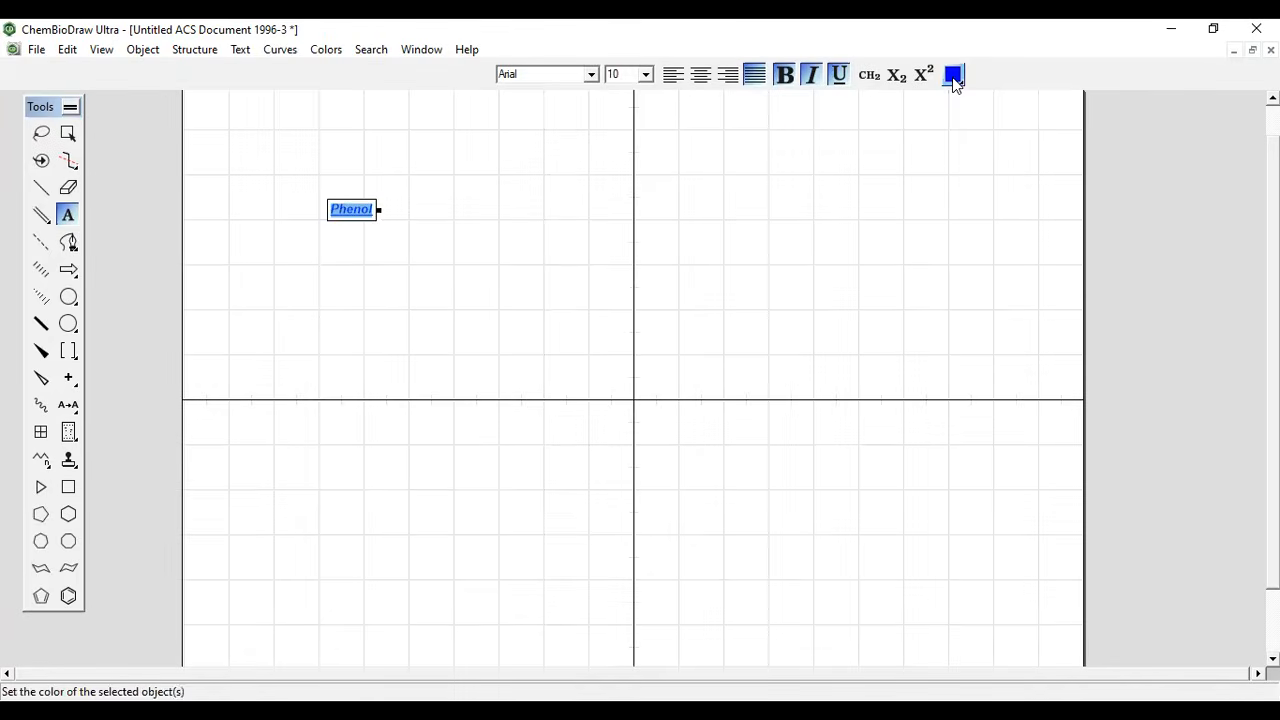
click(955, 86)
click(987, 113)
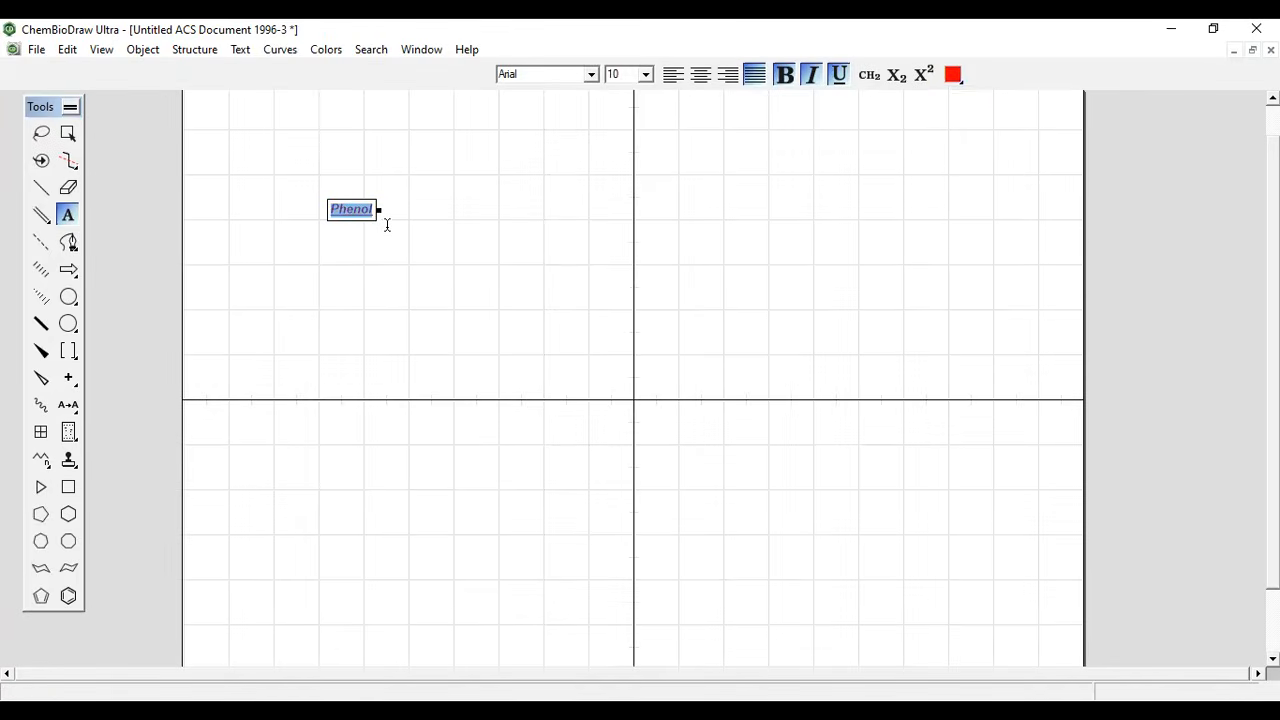
Step: Delete the Phenol text and reset the text color to black
key(BackSpace)
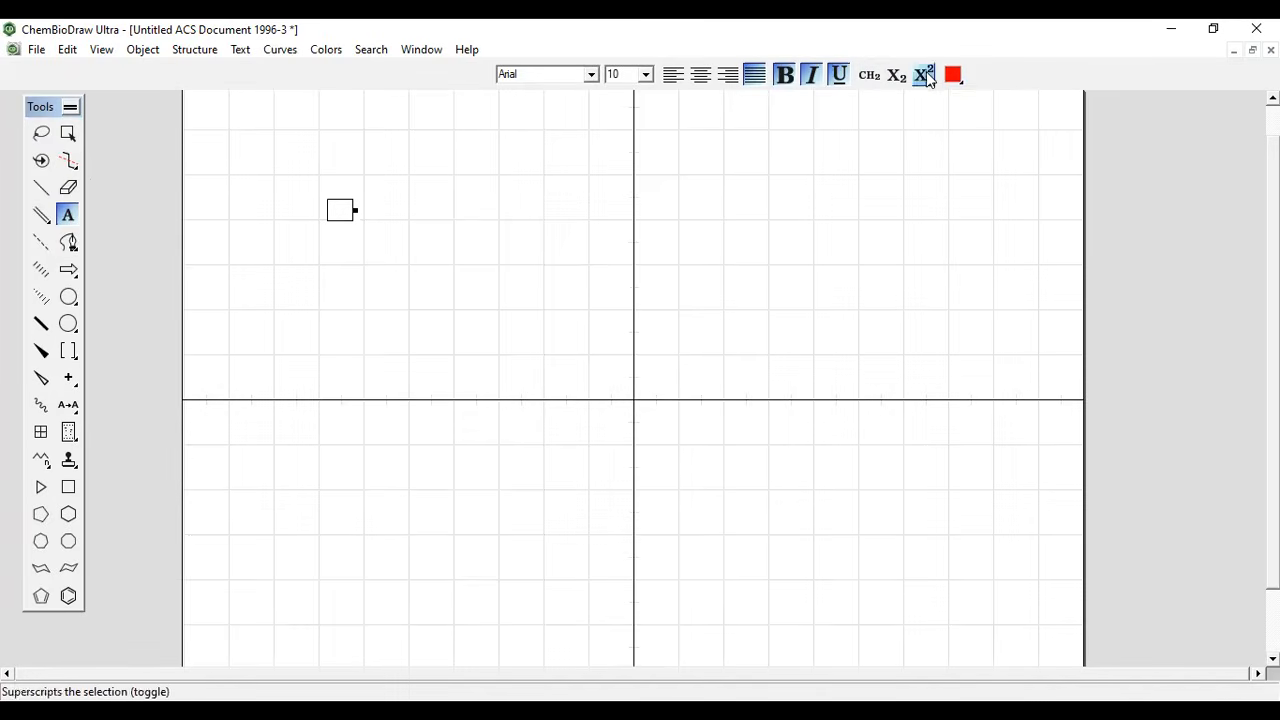
click(956, 80)
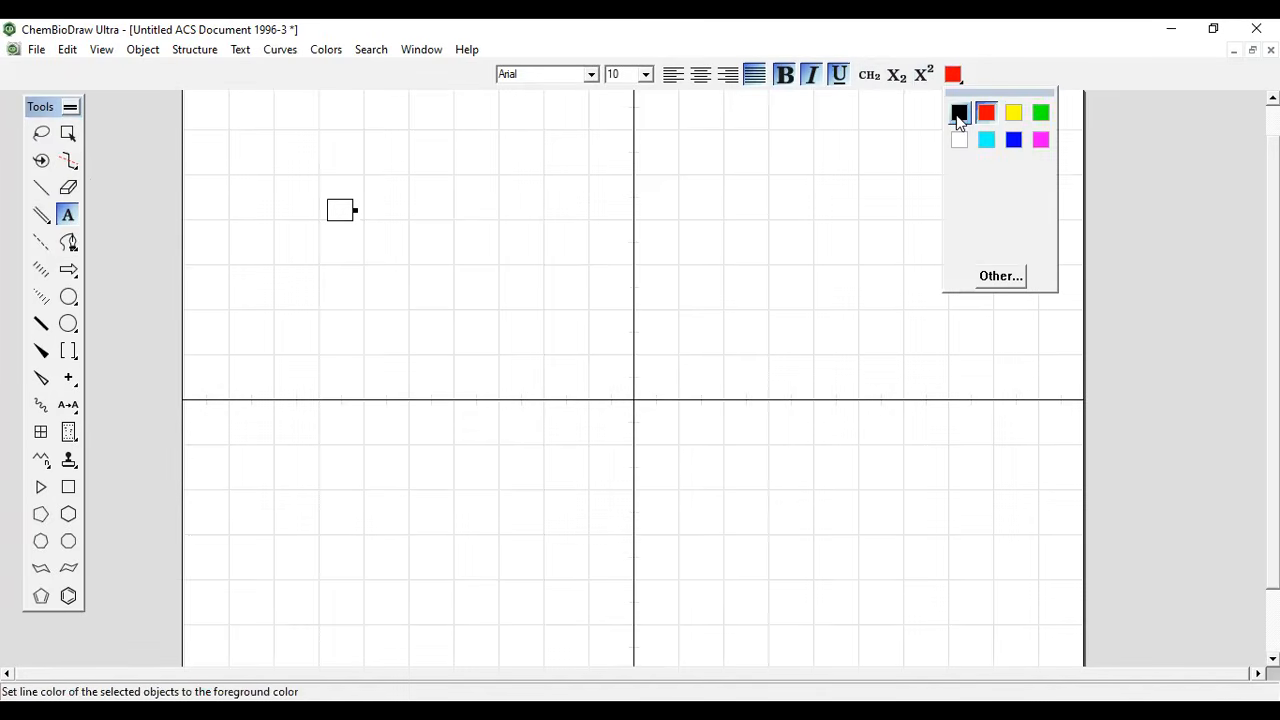
click(958, 114)
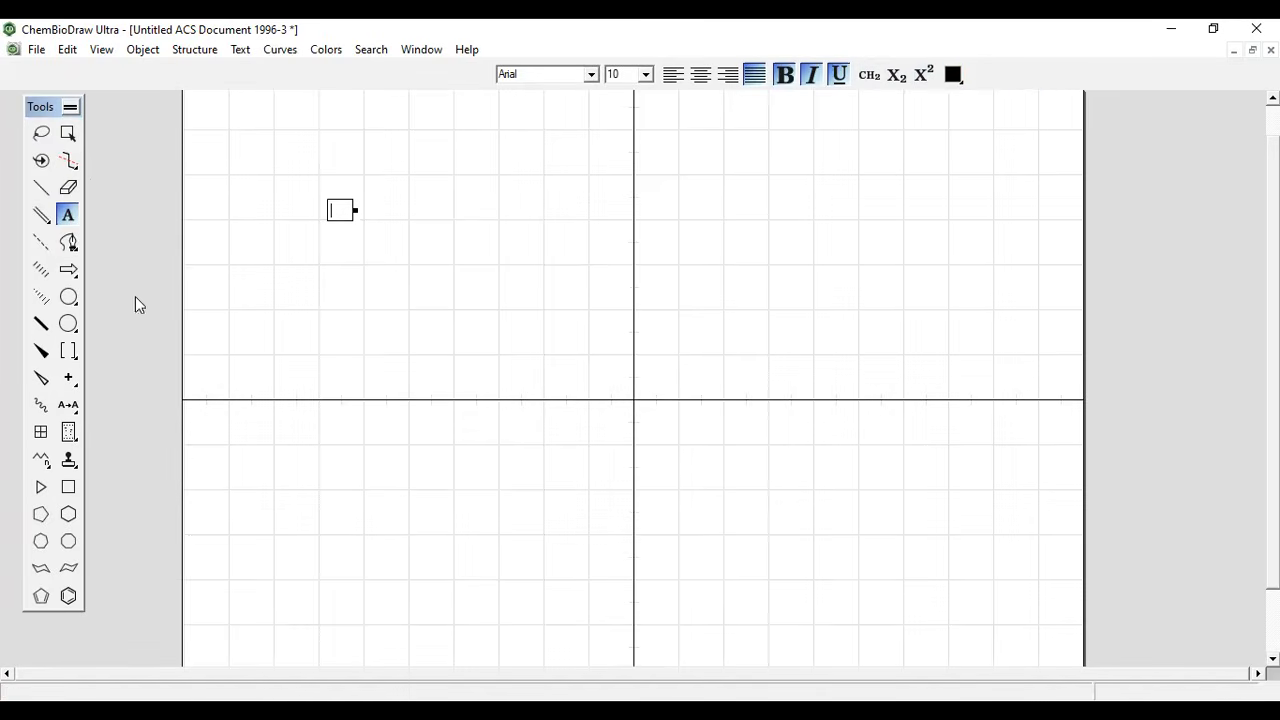
Step: Open the document settings and briefly enable and disable the header and footer options
click(38, 50)
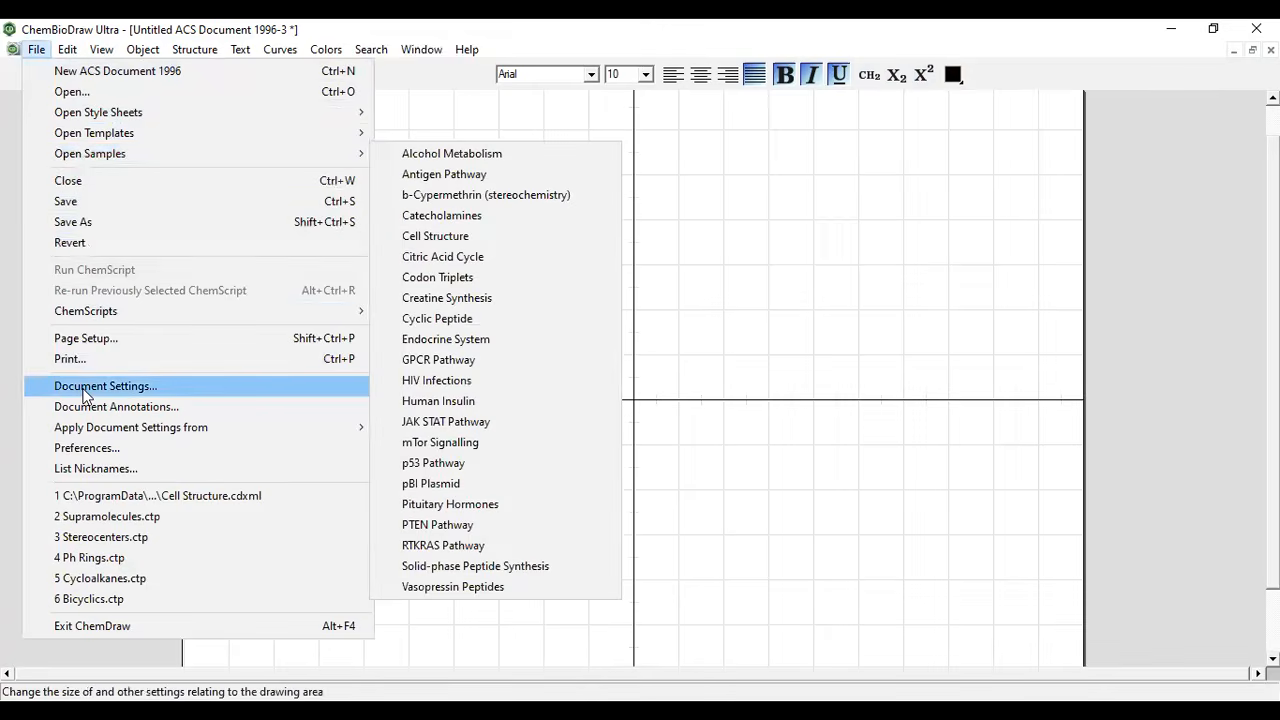
click(84, 388)
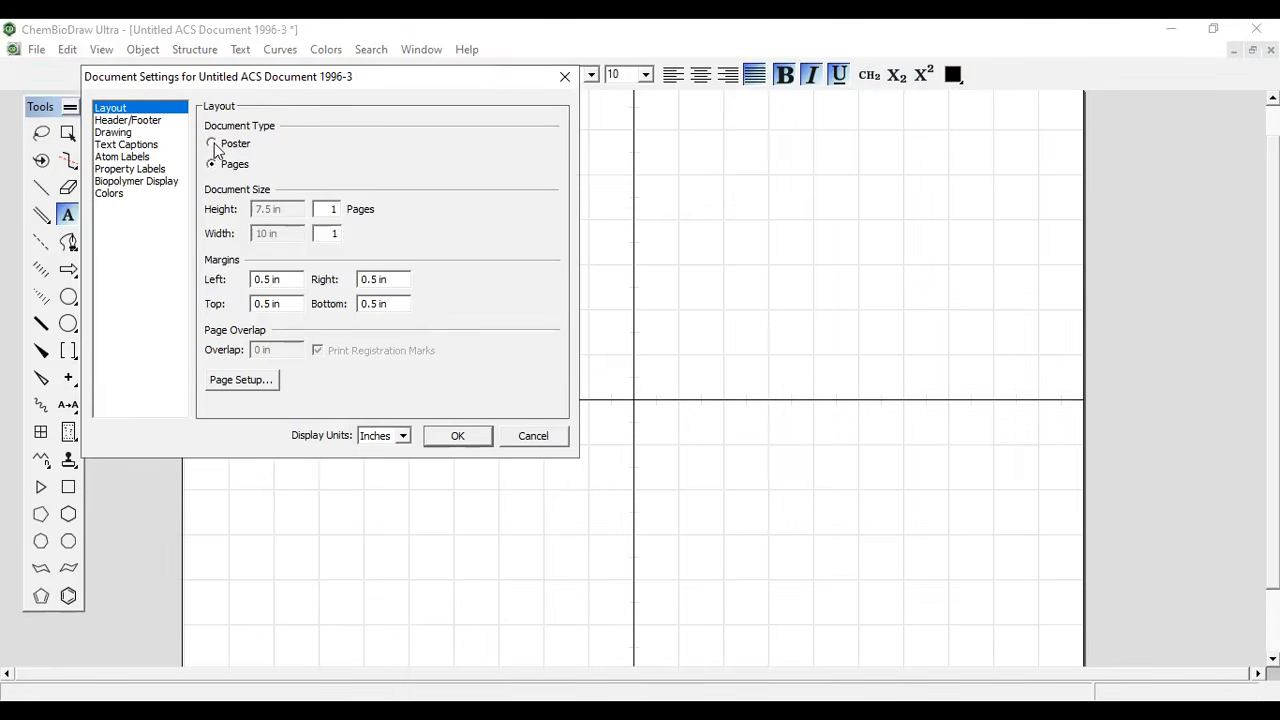
click(161, 121)
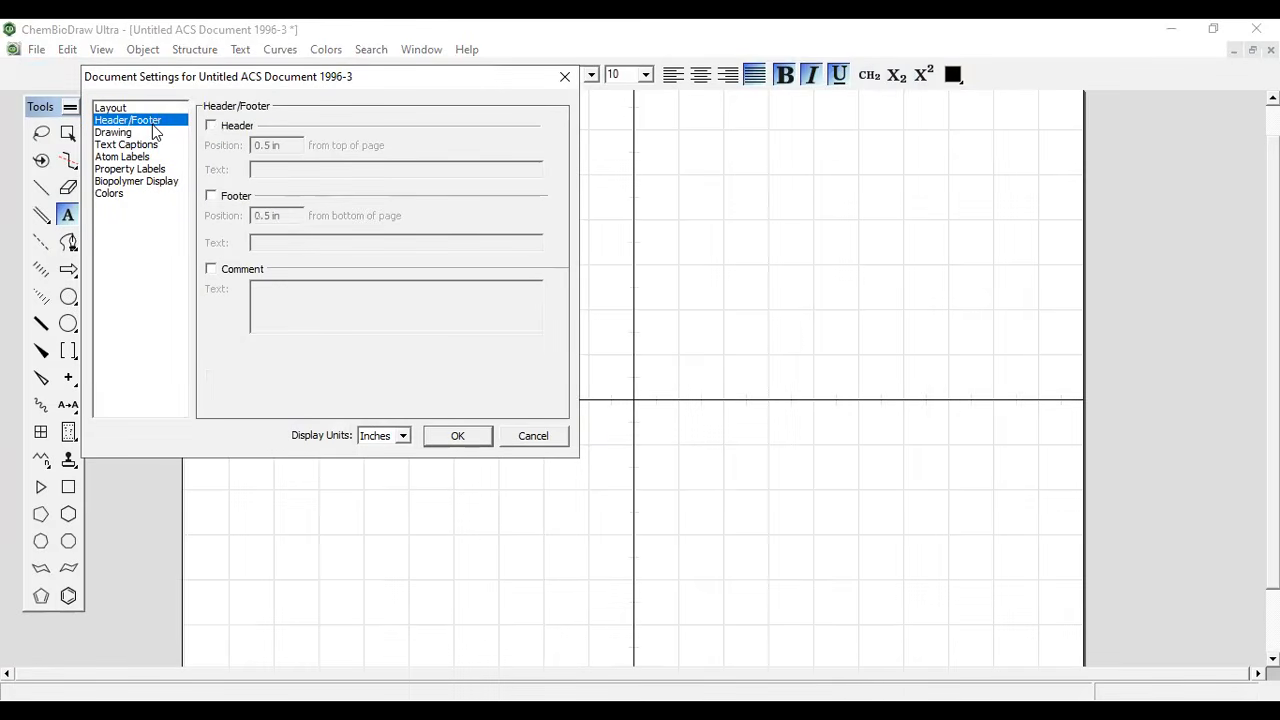
click(211, 126)
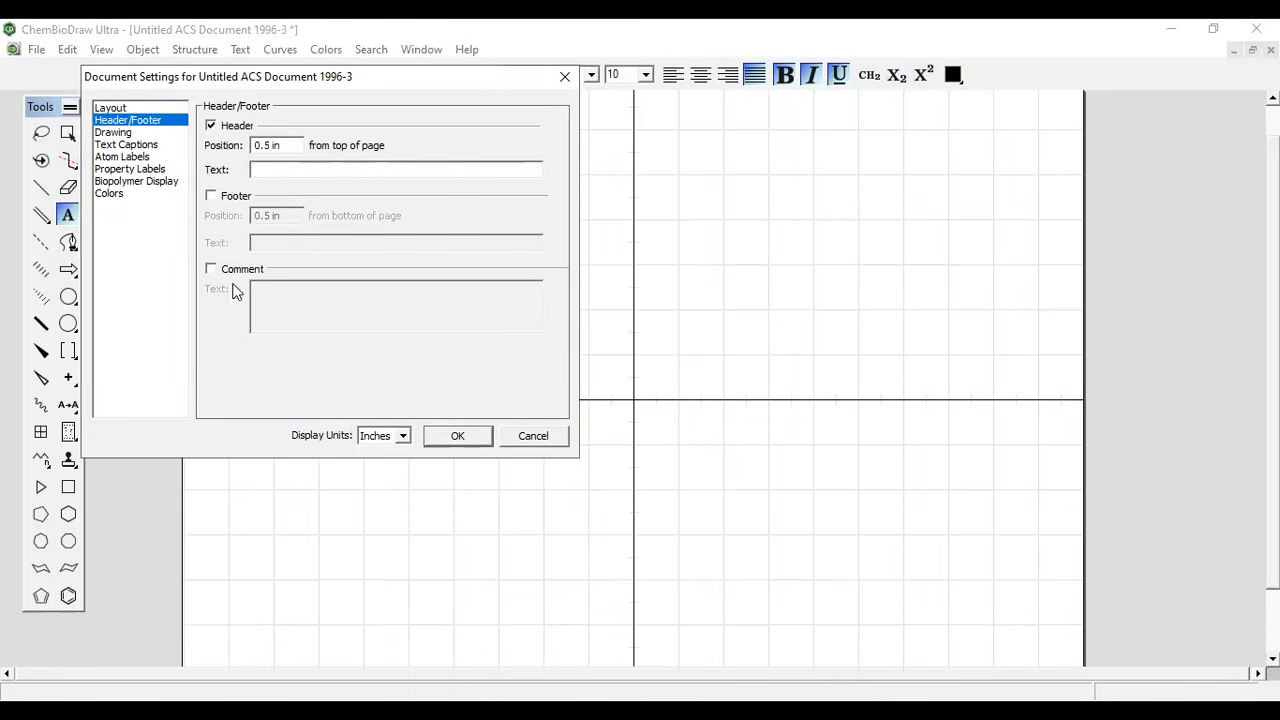
click(211, 196)
click(211, 126)
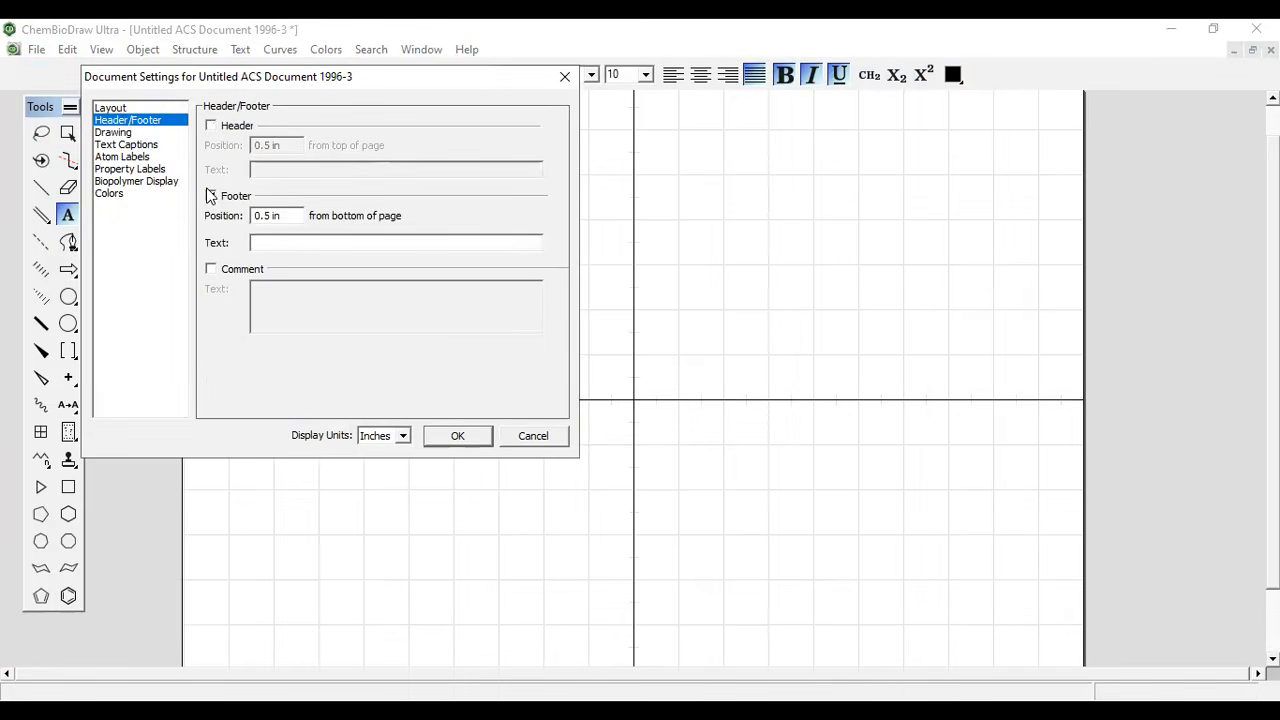
click(211, 196)
Step: Review the text caption, atom label and color settings, and close the document settings without applying anything
click(128, 146)
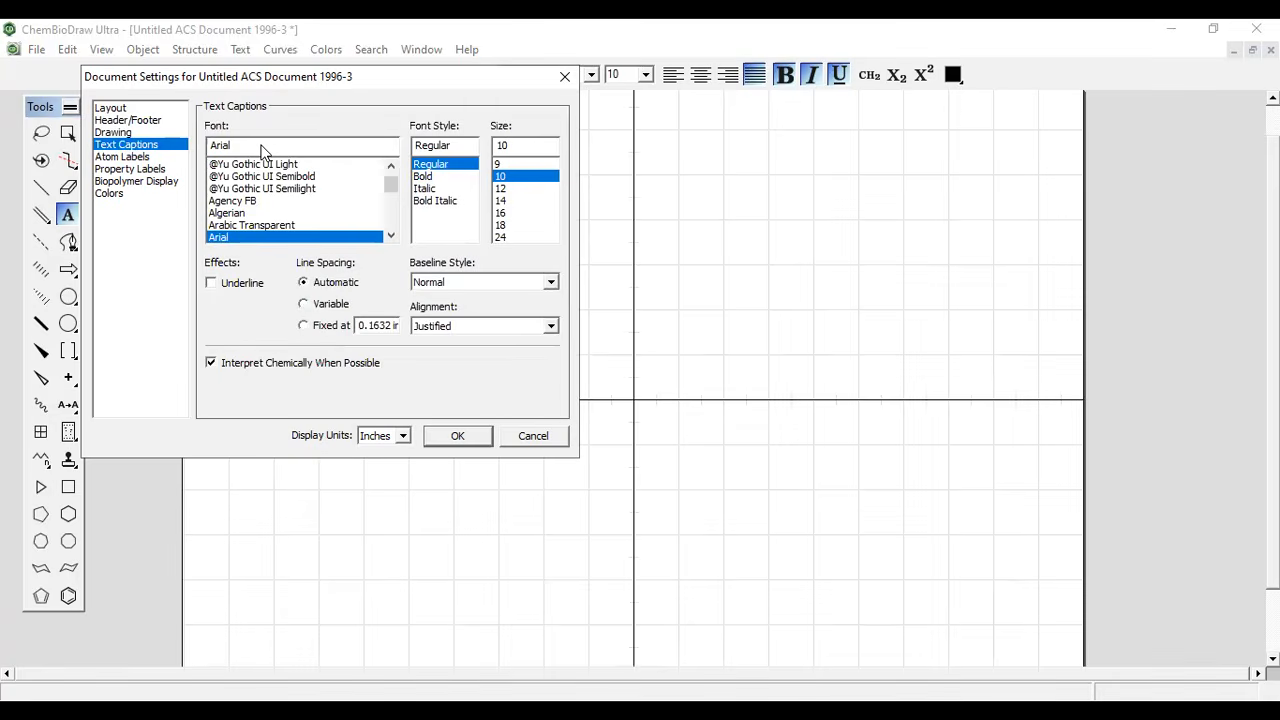
click(131, 159)
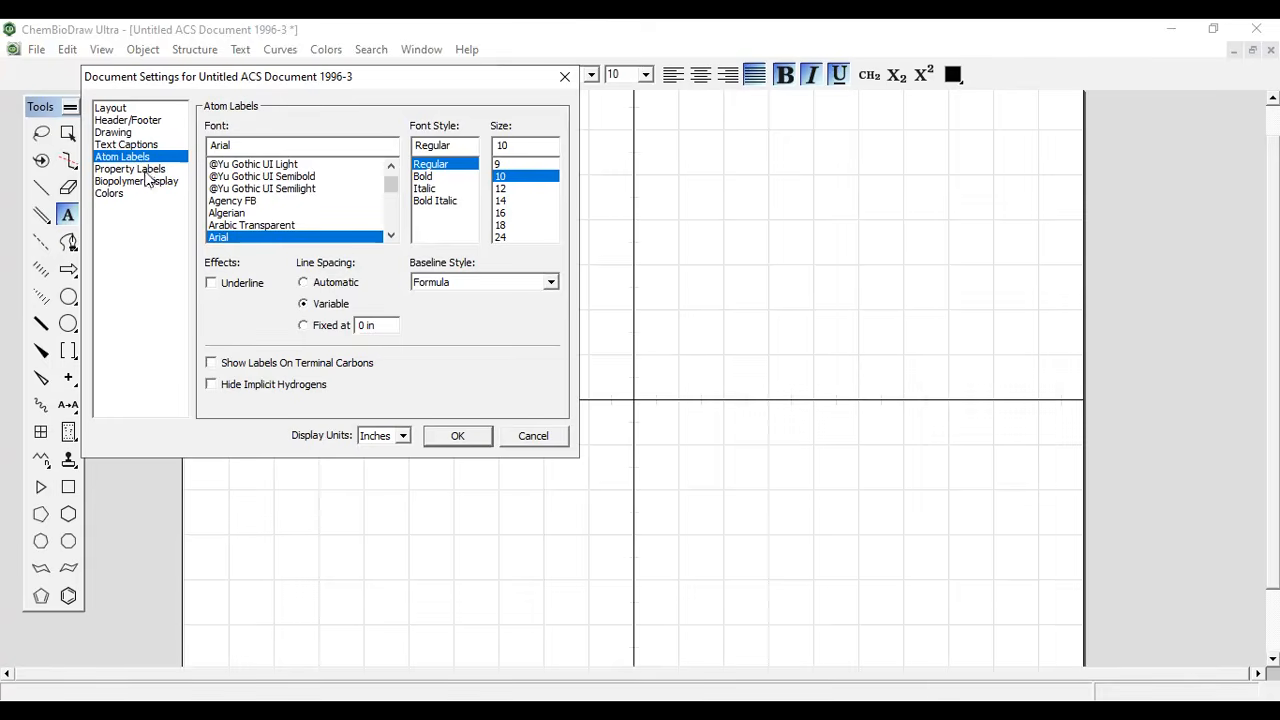
click(112, 195)
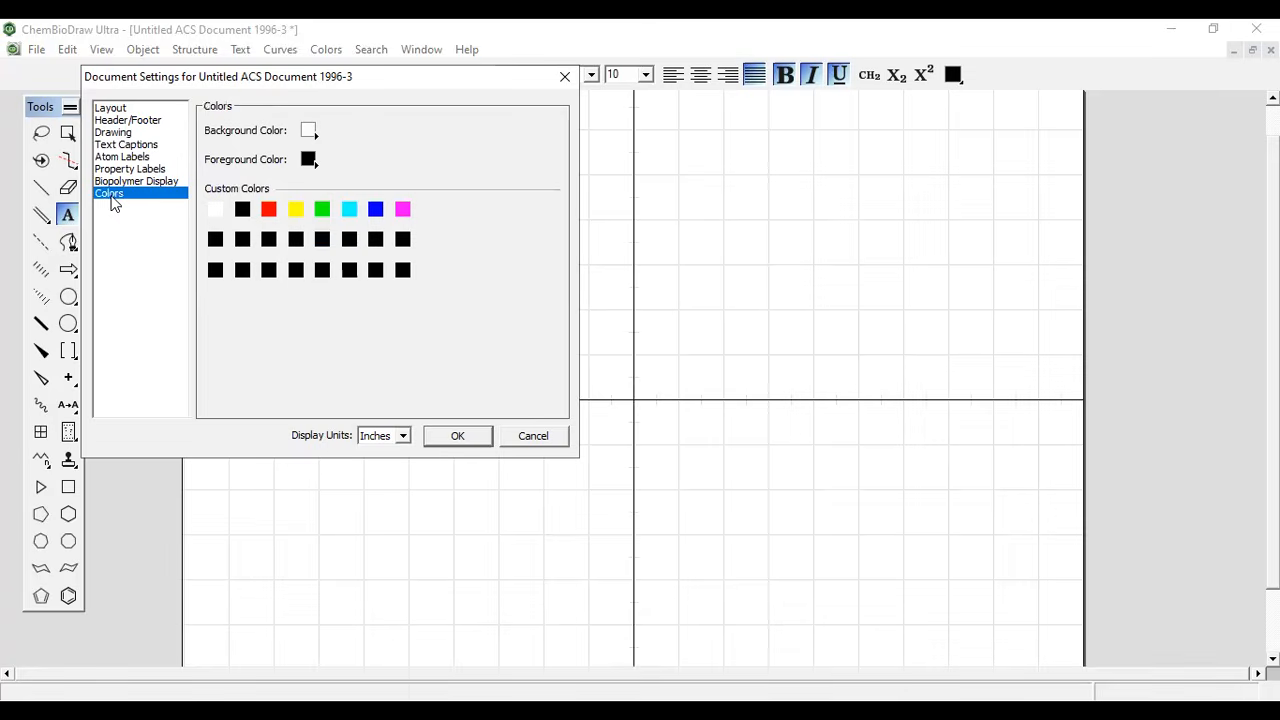
click(562, 78)
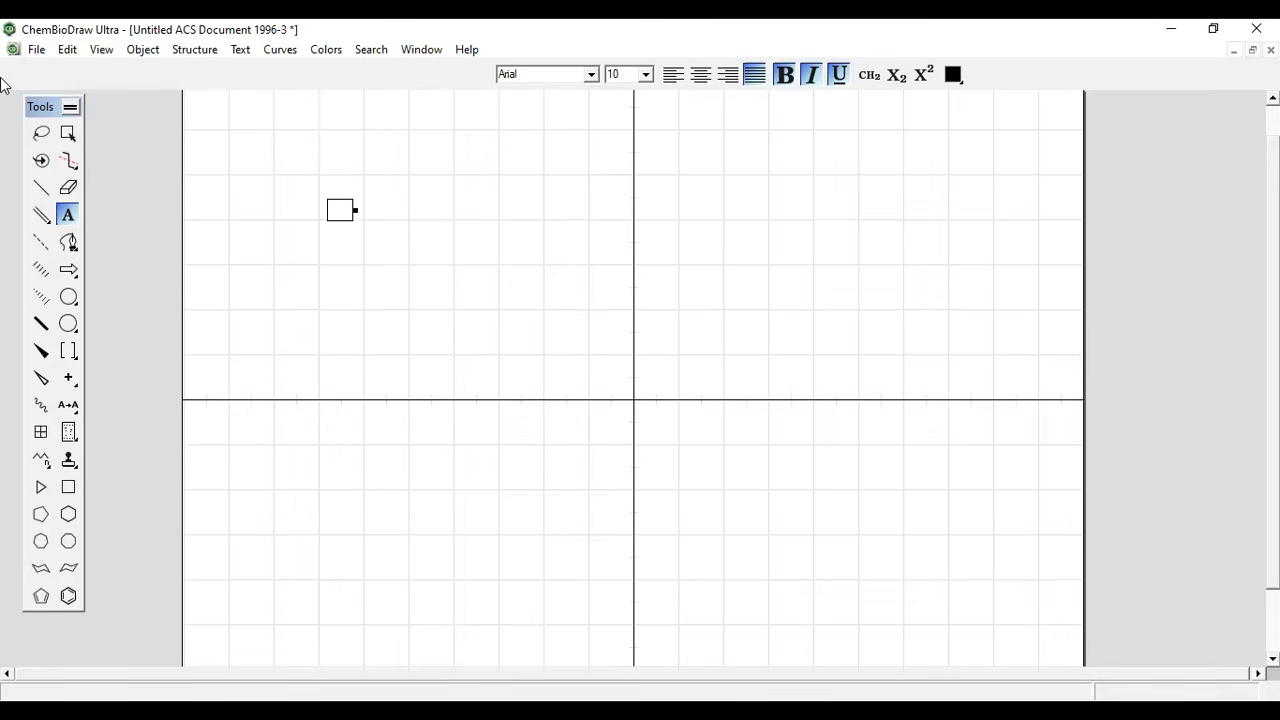
scroll(133, 212, up, 1)
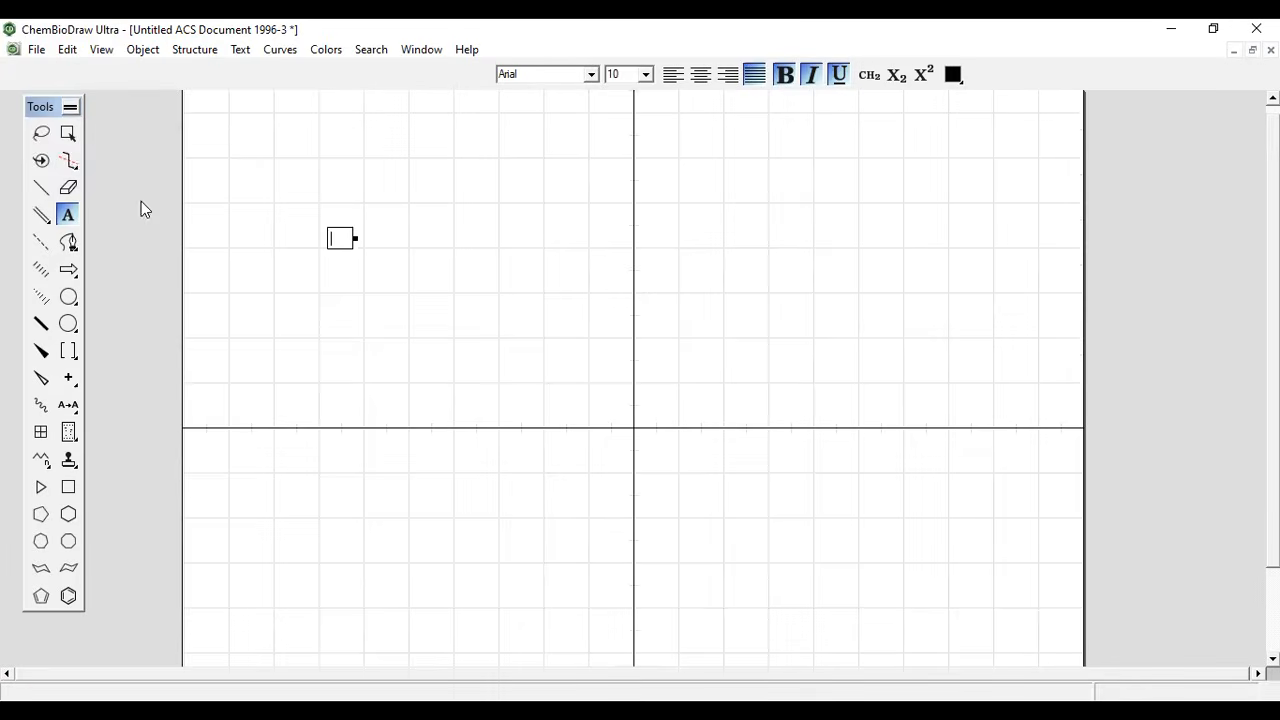
Step: Insert the structure of piperidine by name with its name pasted below, using the Structure toolbar and closing that toolbar
click(101, 49)
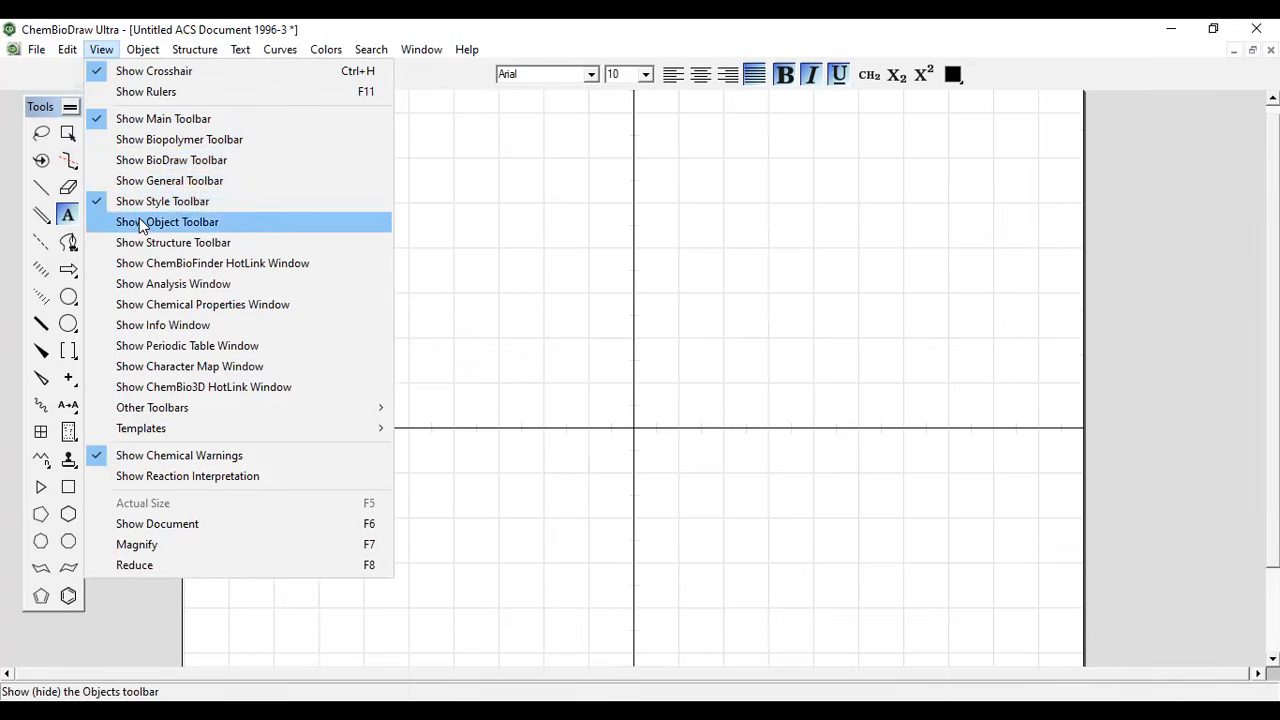
click(141, 244)
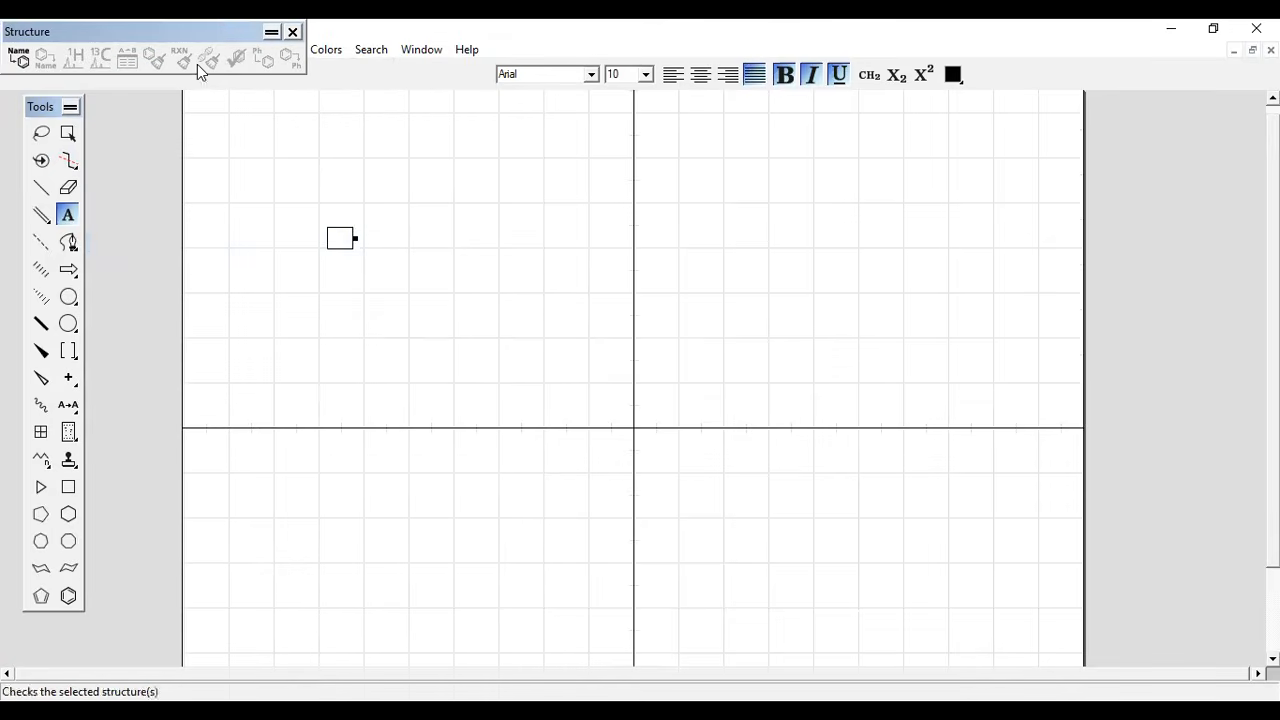
click(19, 57)
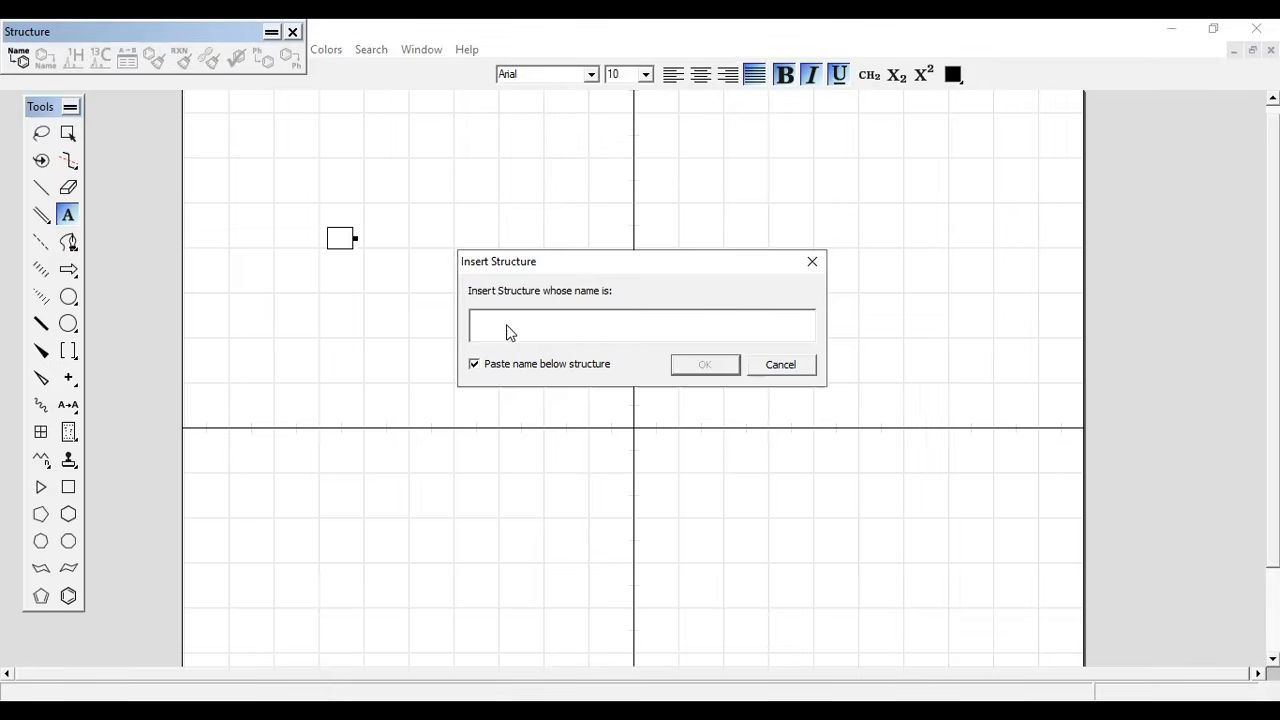
text(phiperddine)
click(688, 373)
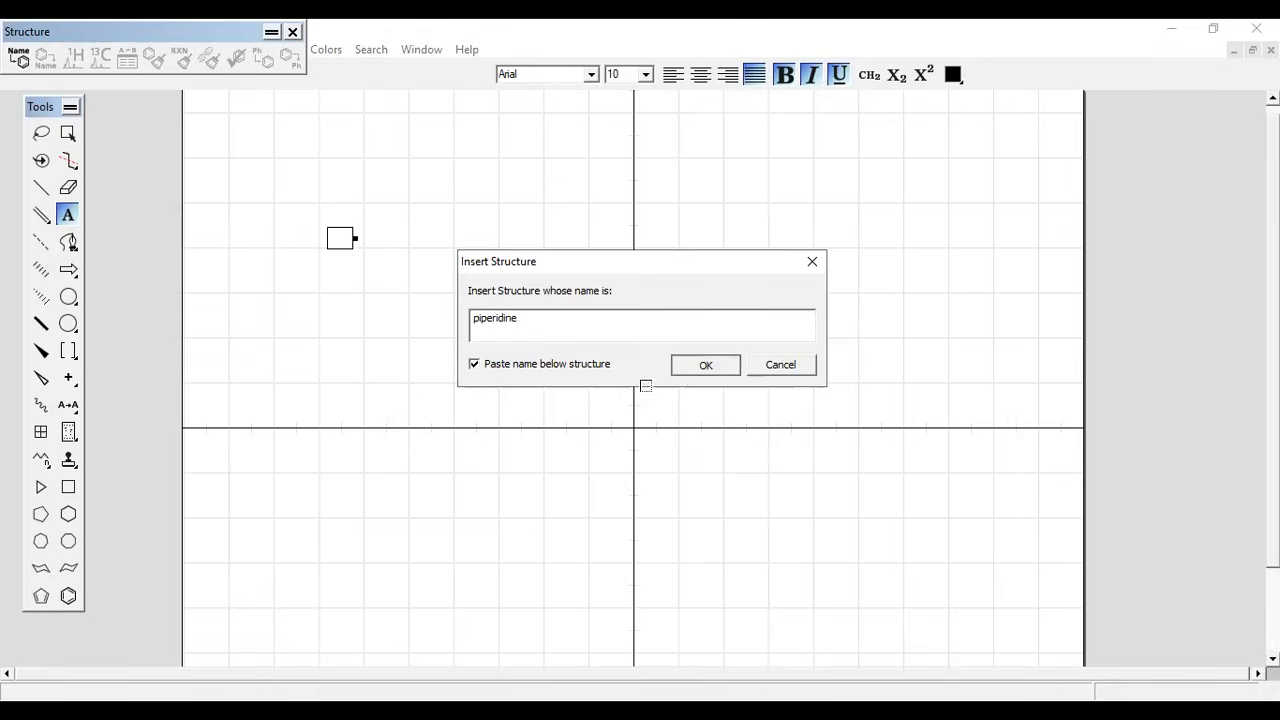
click(717, 437)
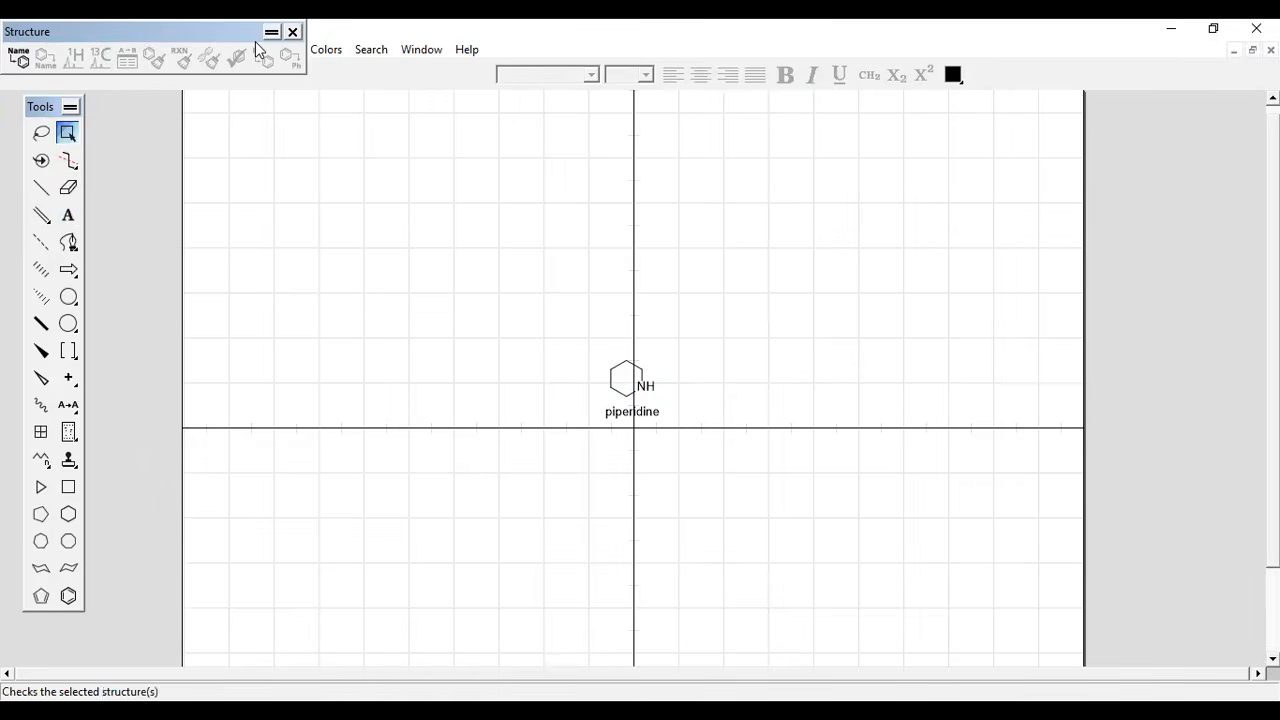
click(293, 33)
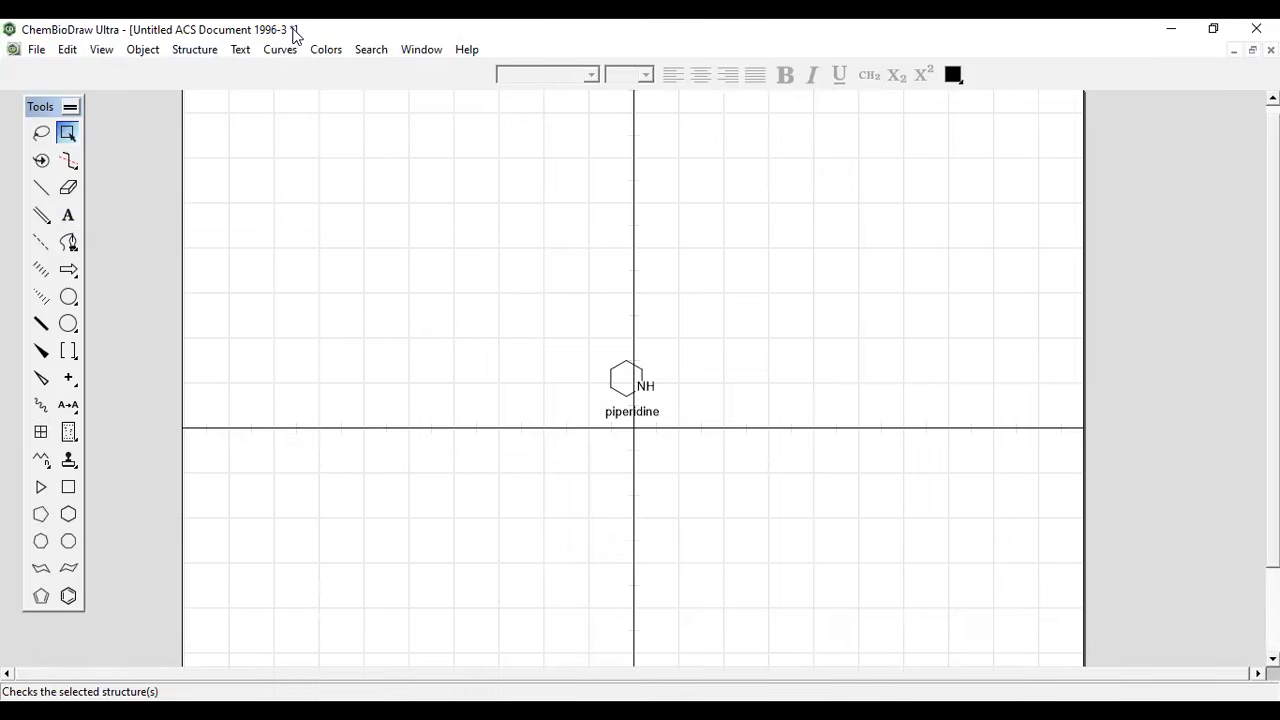
Step: View the ChemBioFinder HotLink window for the document and close it
click(104, 49)
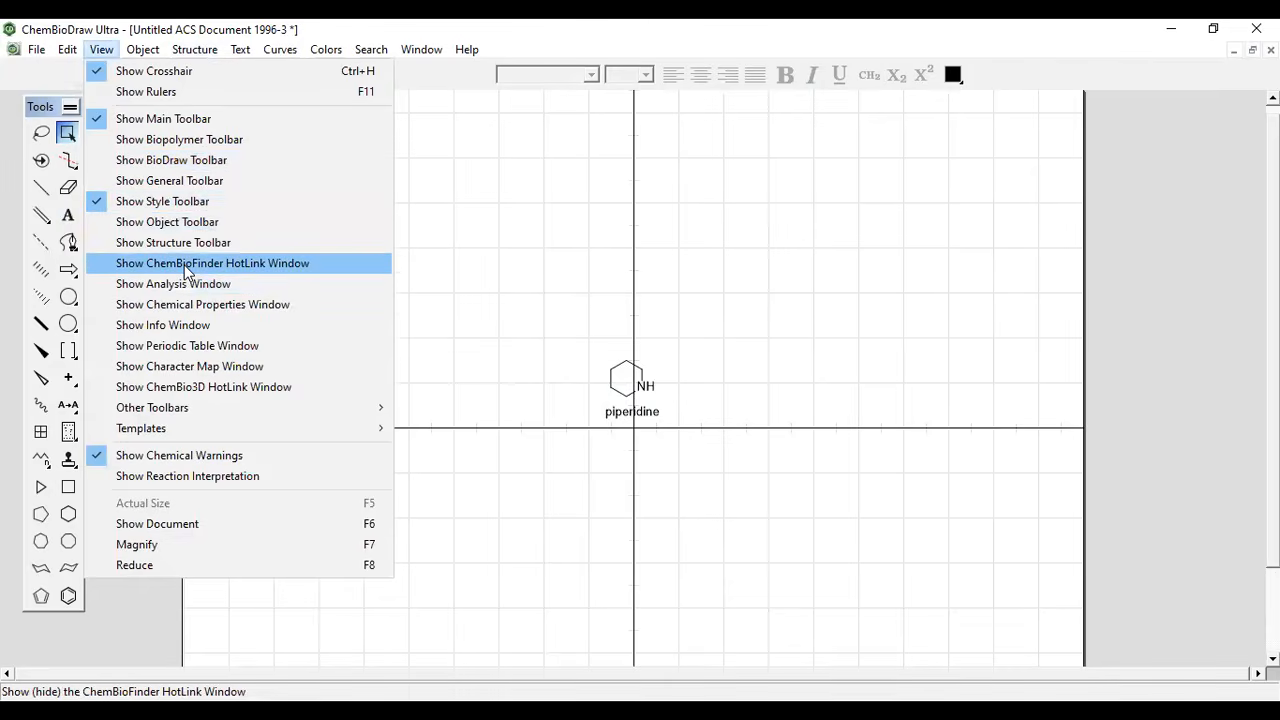
click(186, 268)
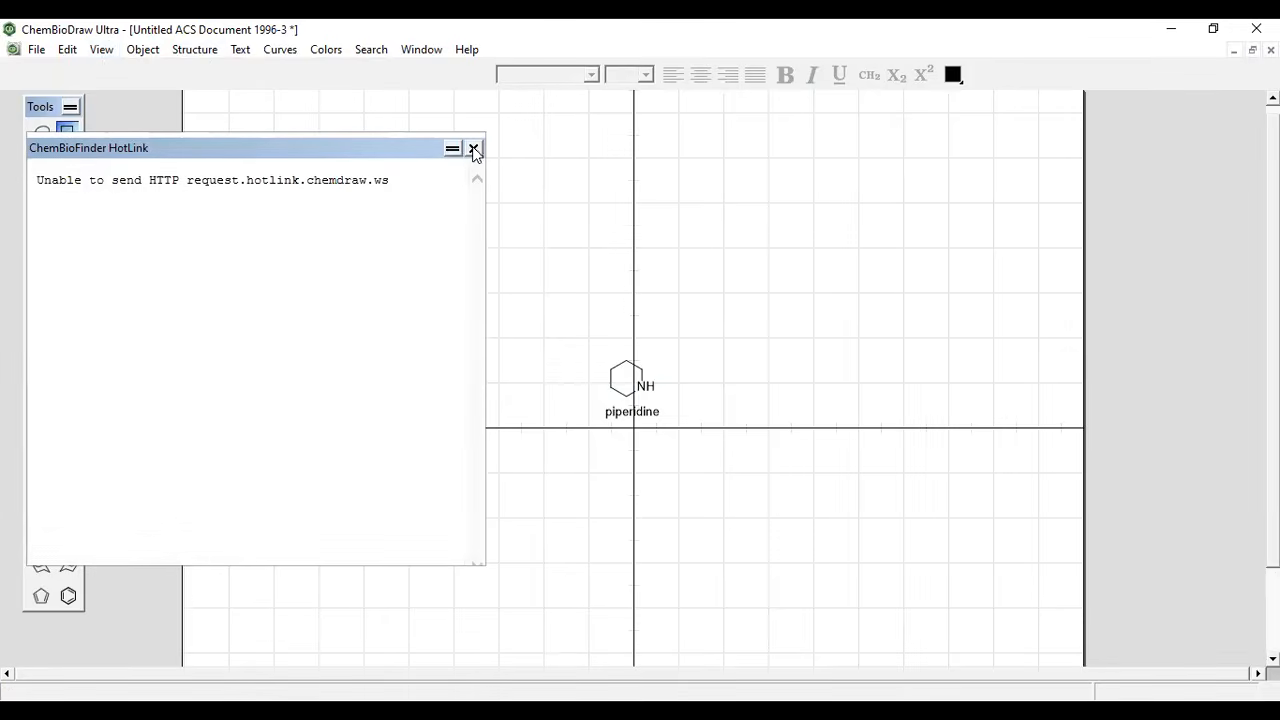
click(474, 148)
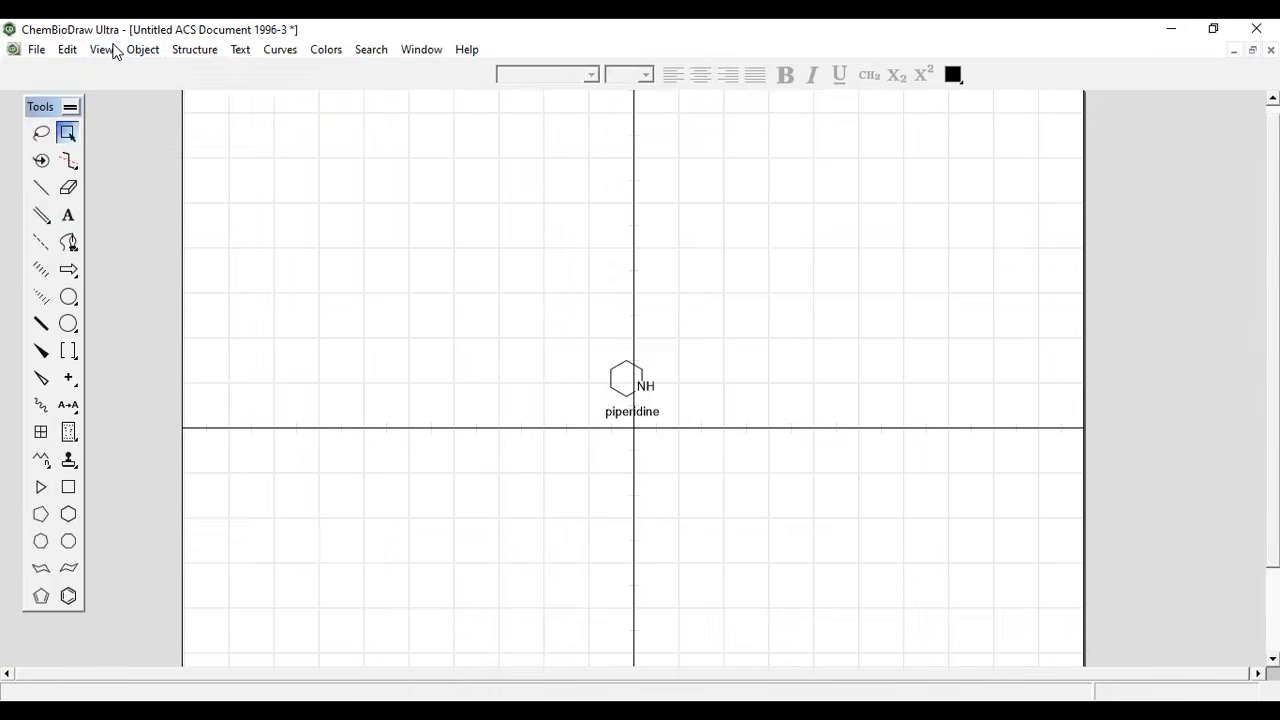
Step: Examine piperidine's formula, masses and elemental analysis in the Analysis window and close it
click(101, 49)
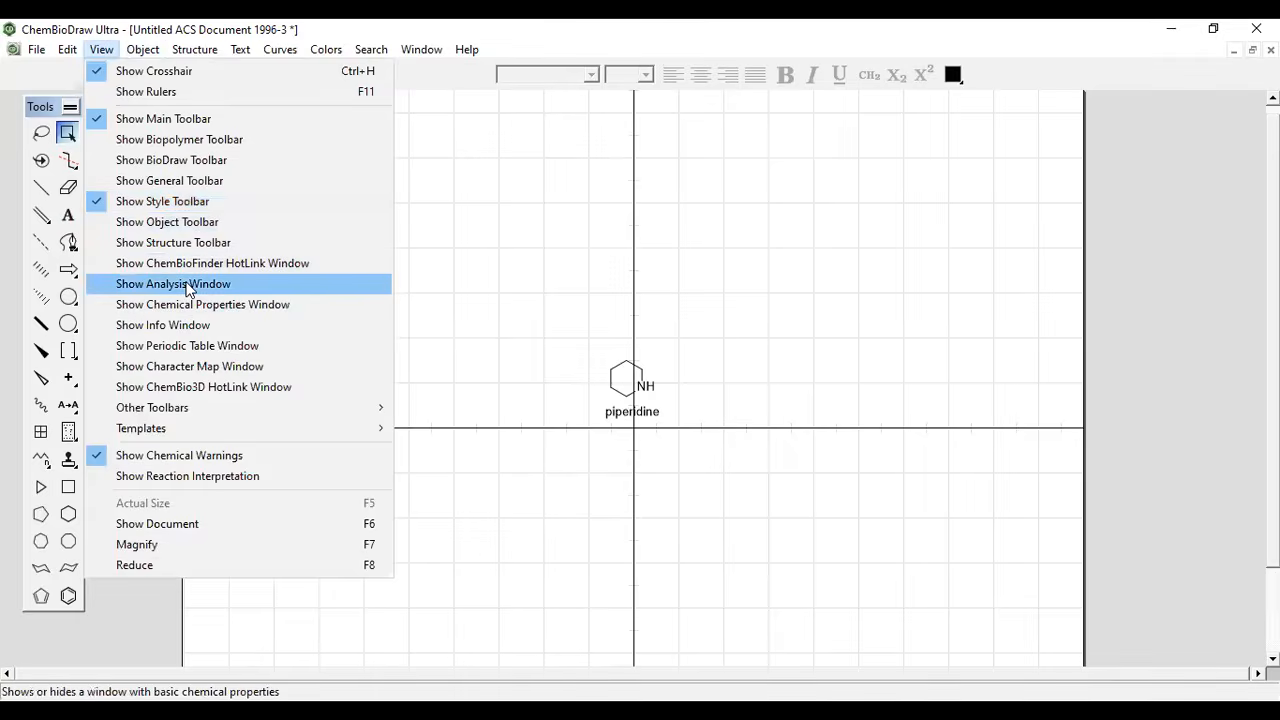
click(188, 287)
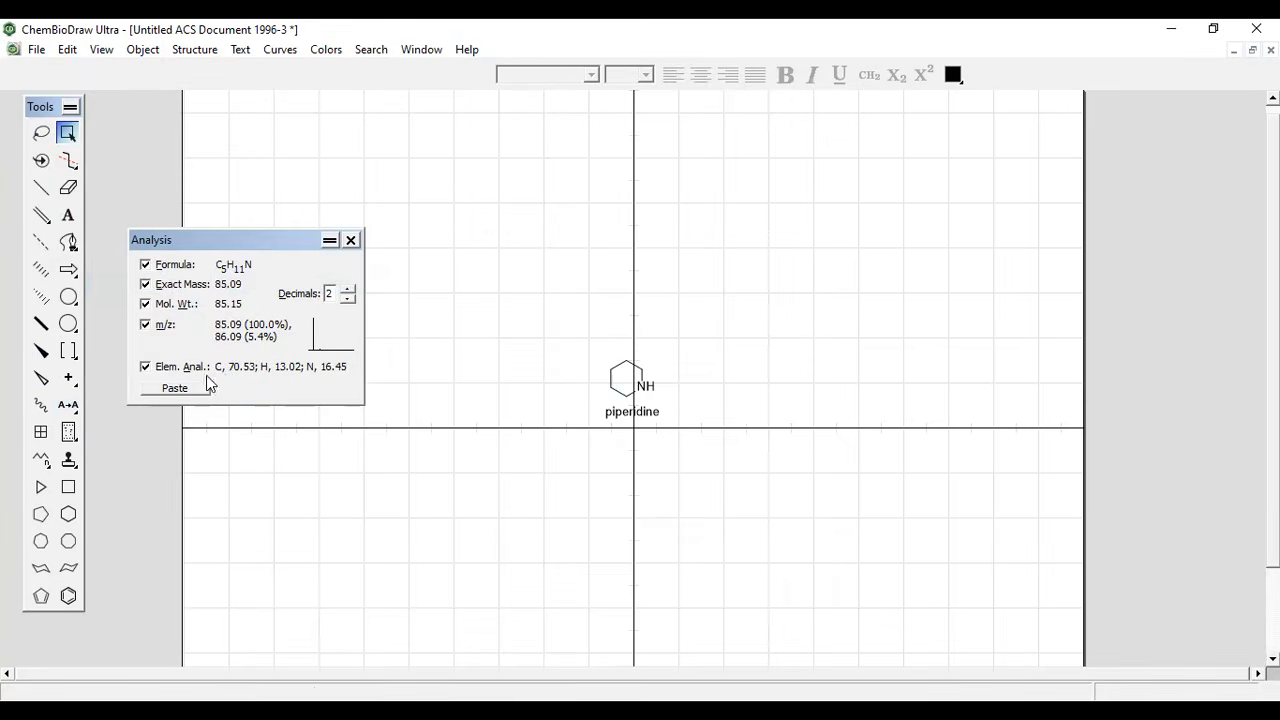
click(349, 241)
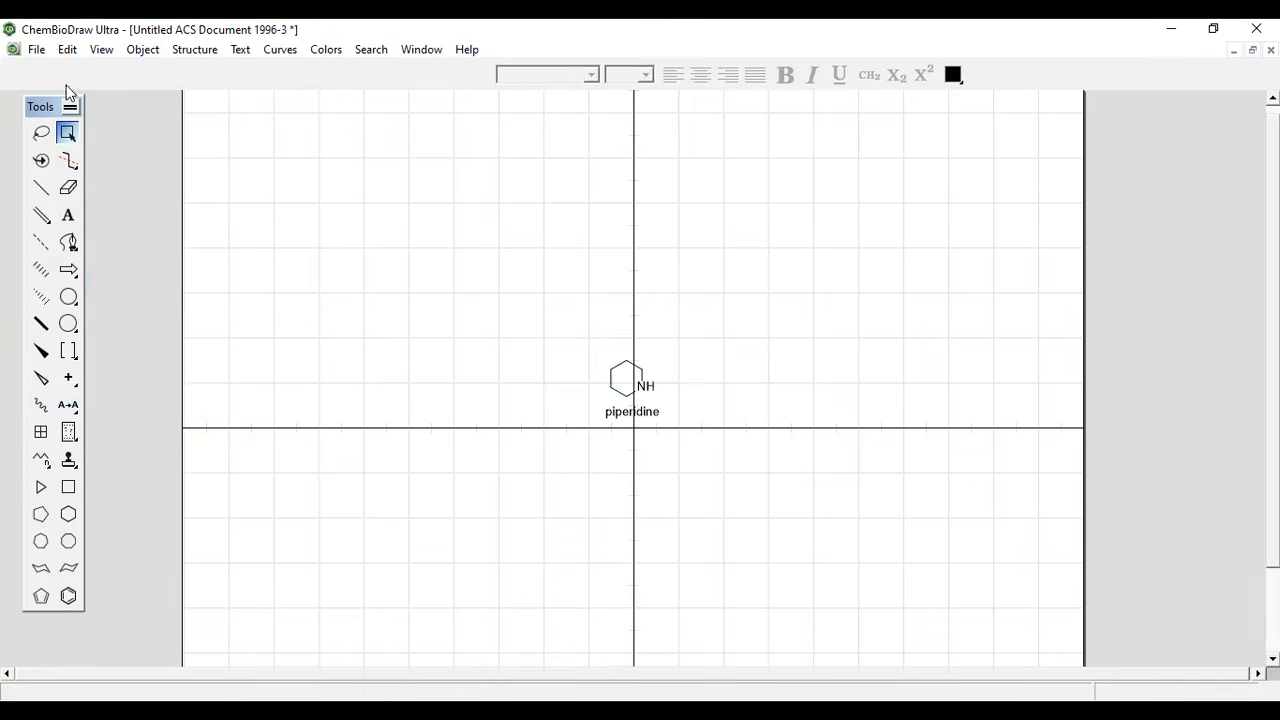
Step: Examine piperidine's predicted physical properties in the Chemical Properties window, moving it clear of the tools, and close it
click(104, 50)
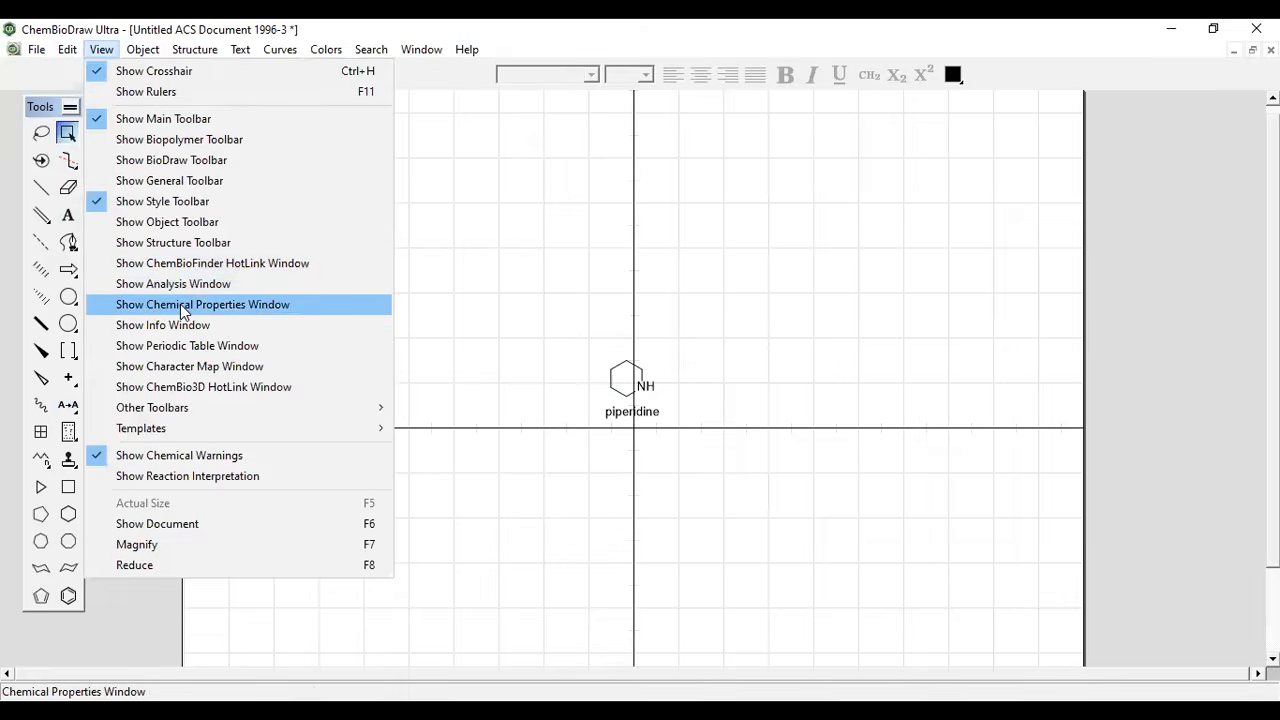
click(180, 304)
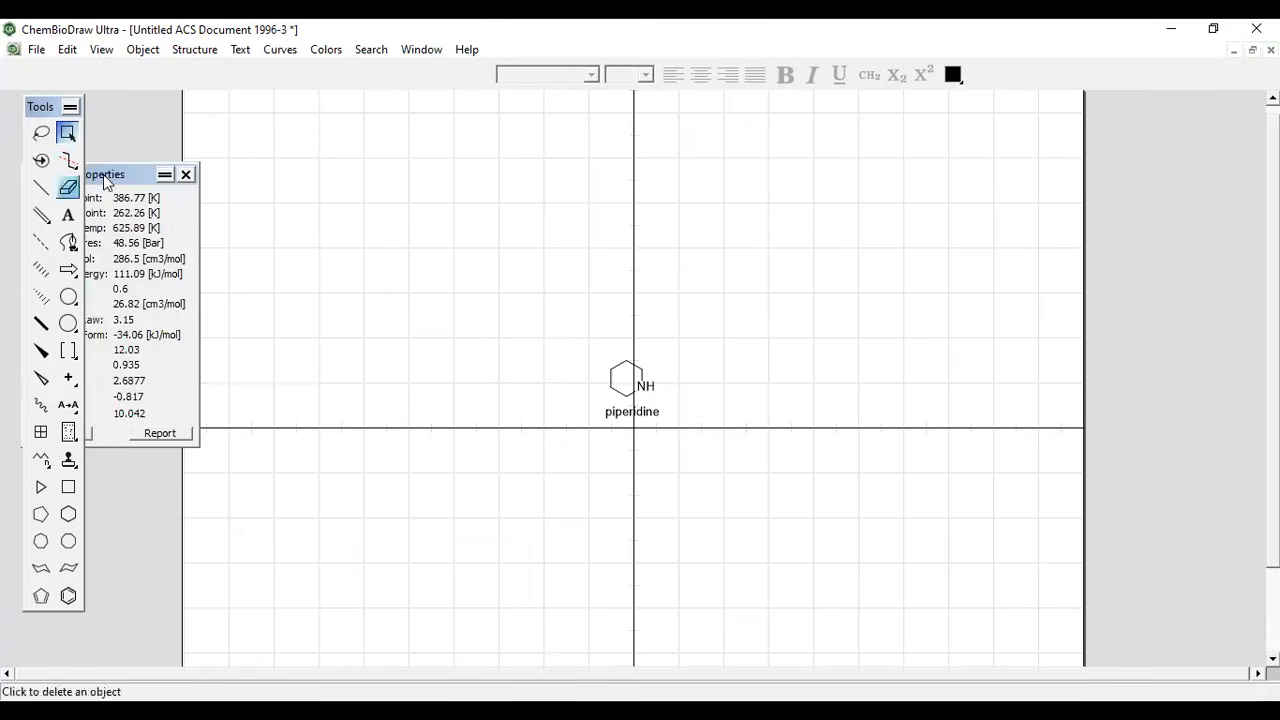
click(137, 167)
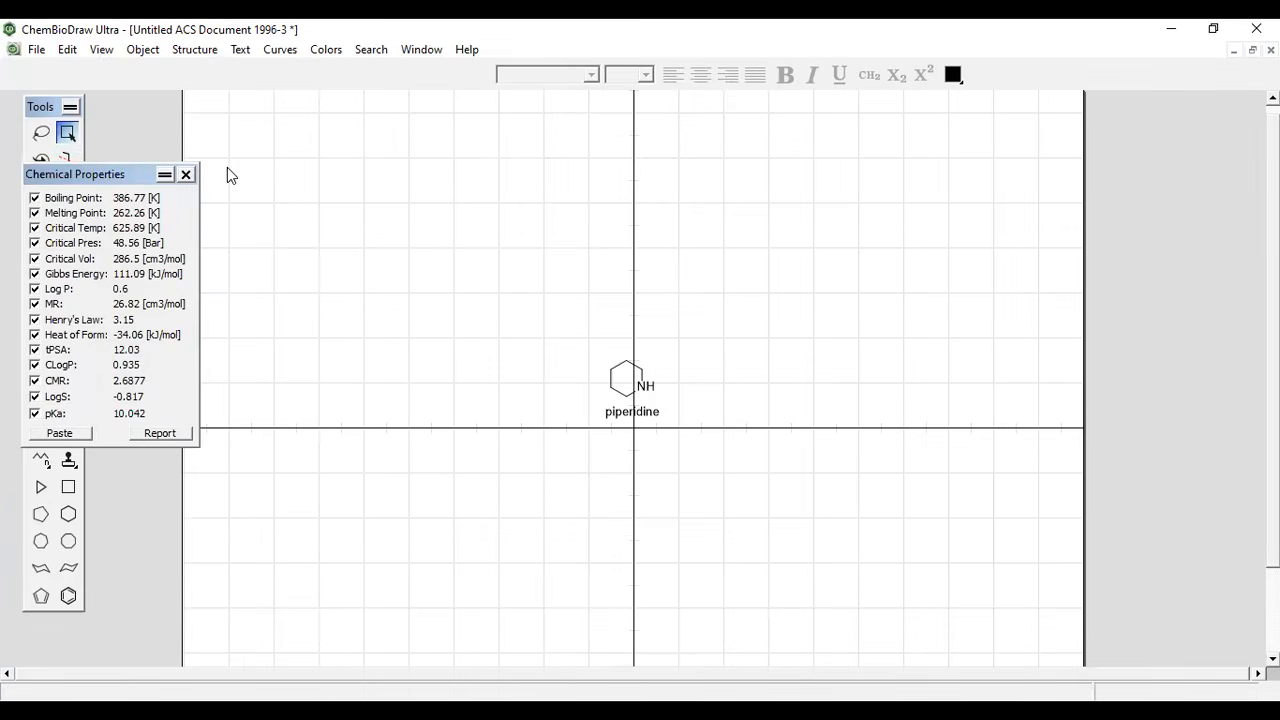
drag(102, 174, 206, 158)
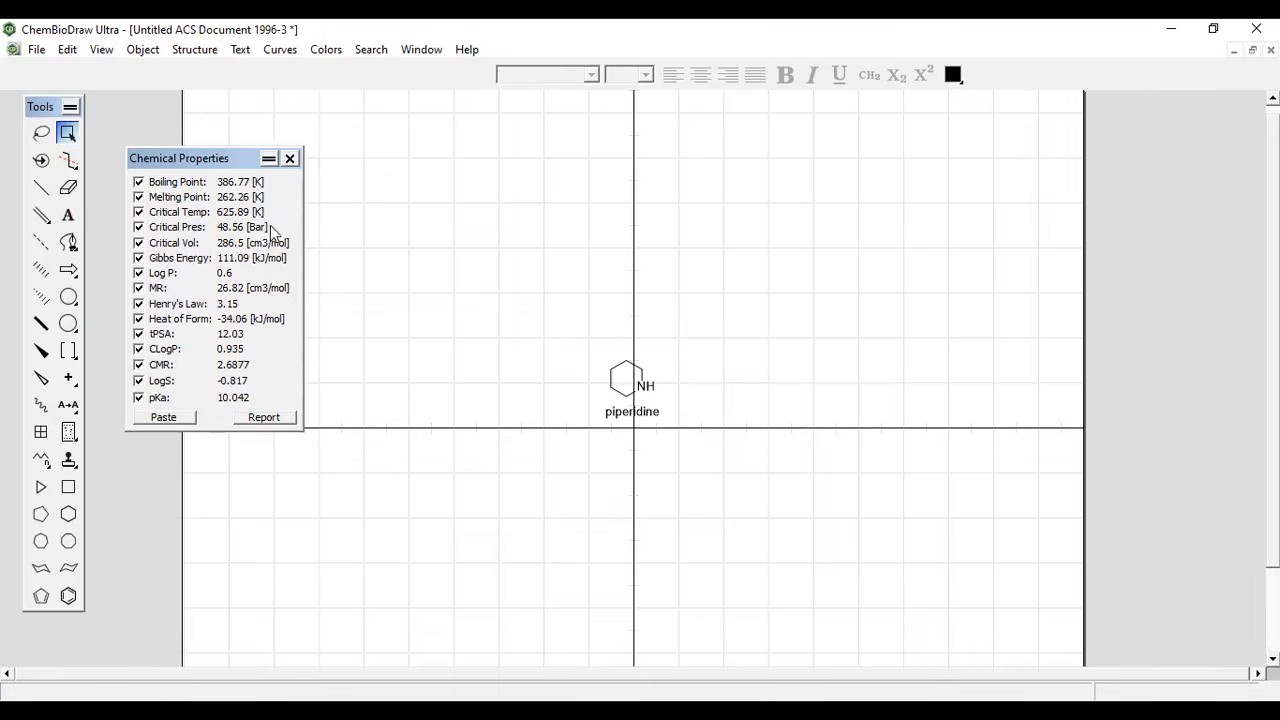
click(270, 161)
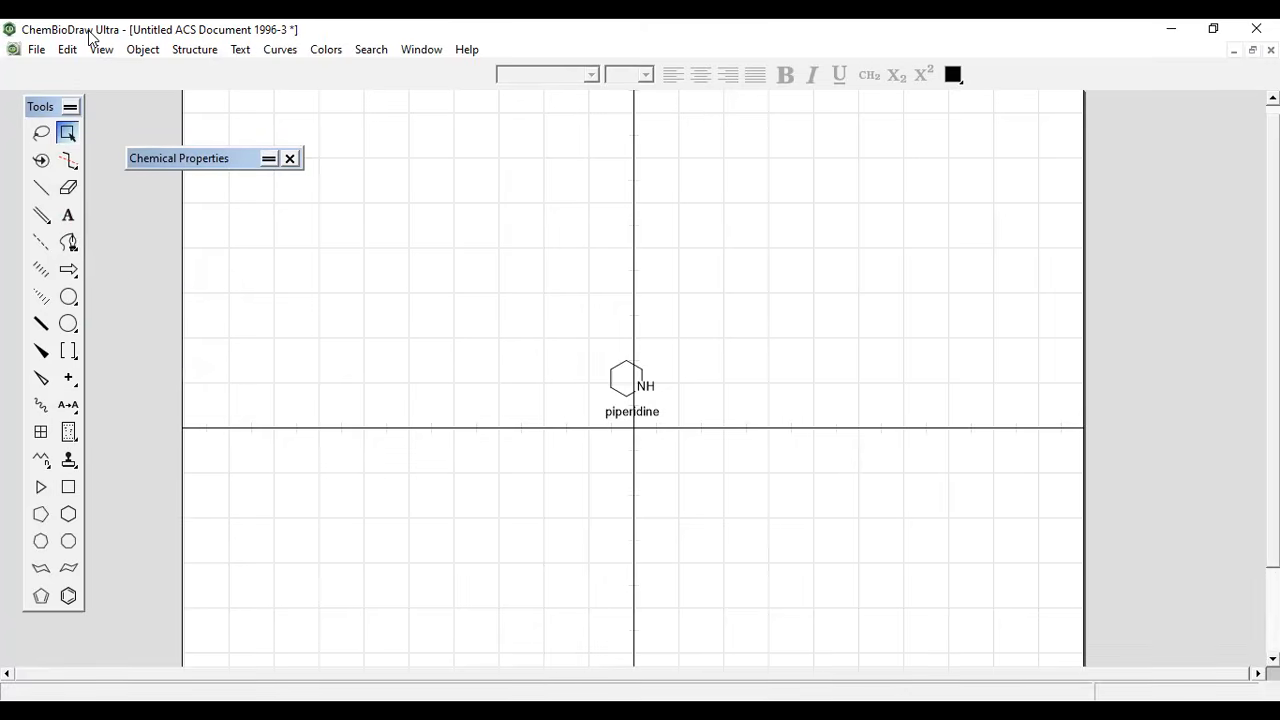
click(287, 161)
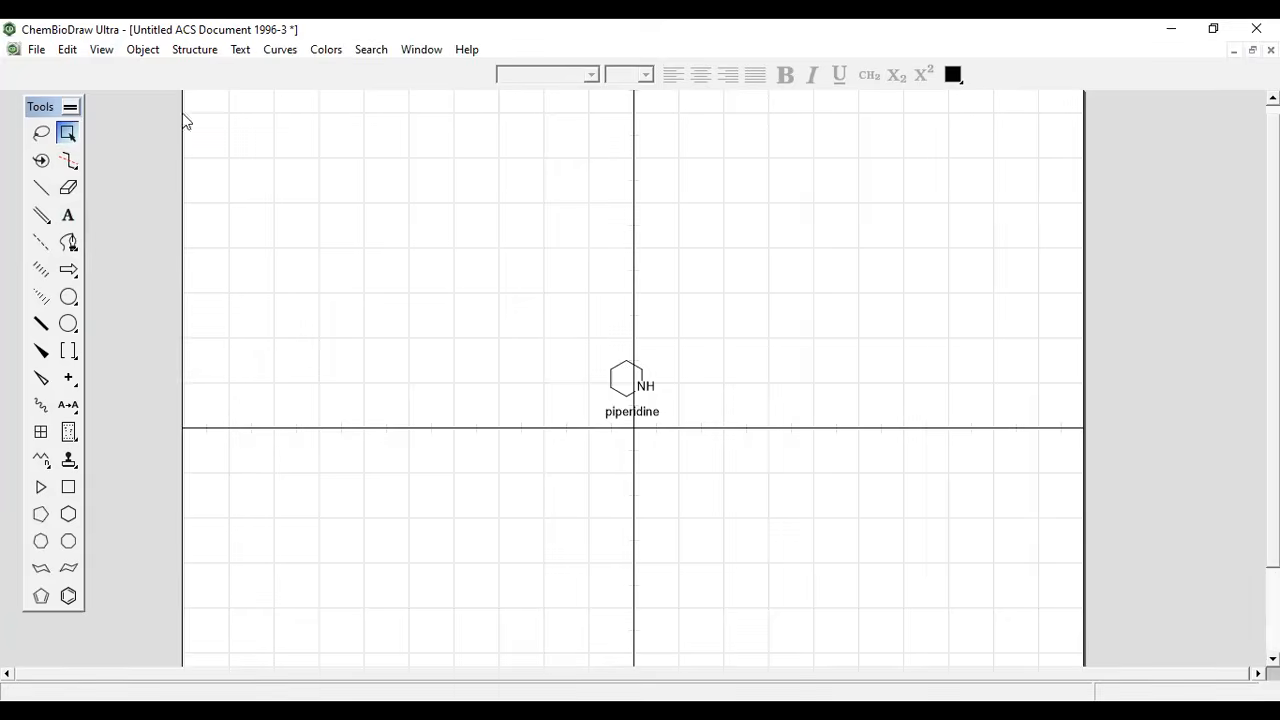
Step: View the Info window with its pointer and selection fields and close it
click(106, 50)
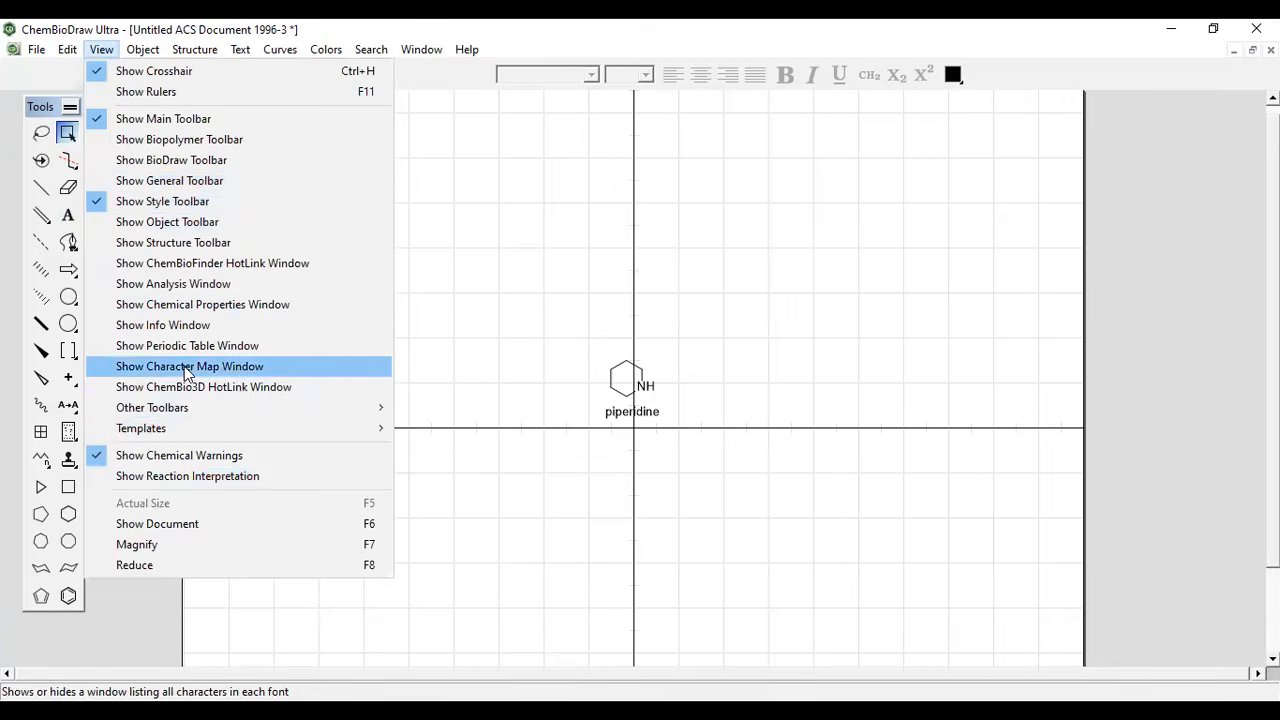
click(195, 330)
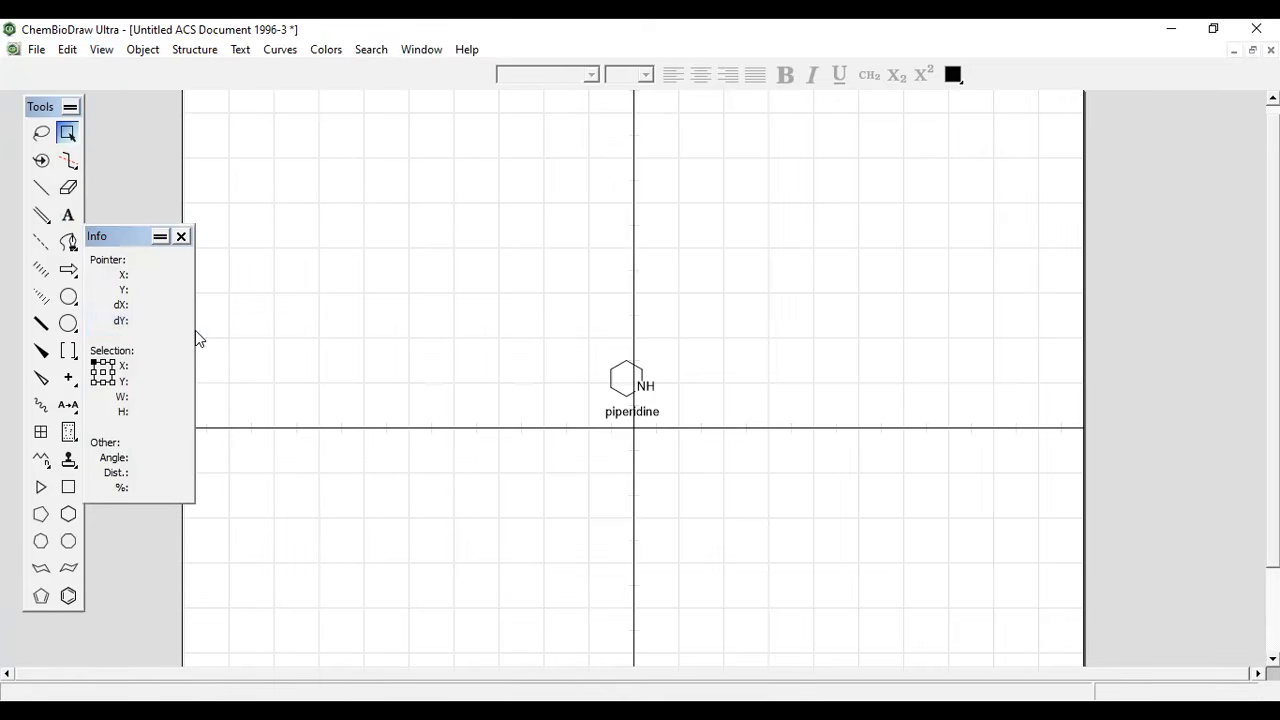
click(181, 237)
Step: Place a zinc atom from the Periodic Table window on the page, above and to the left of piperidine
click(100, 50)
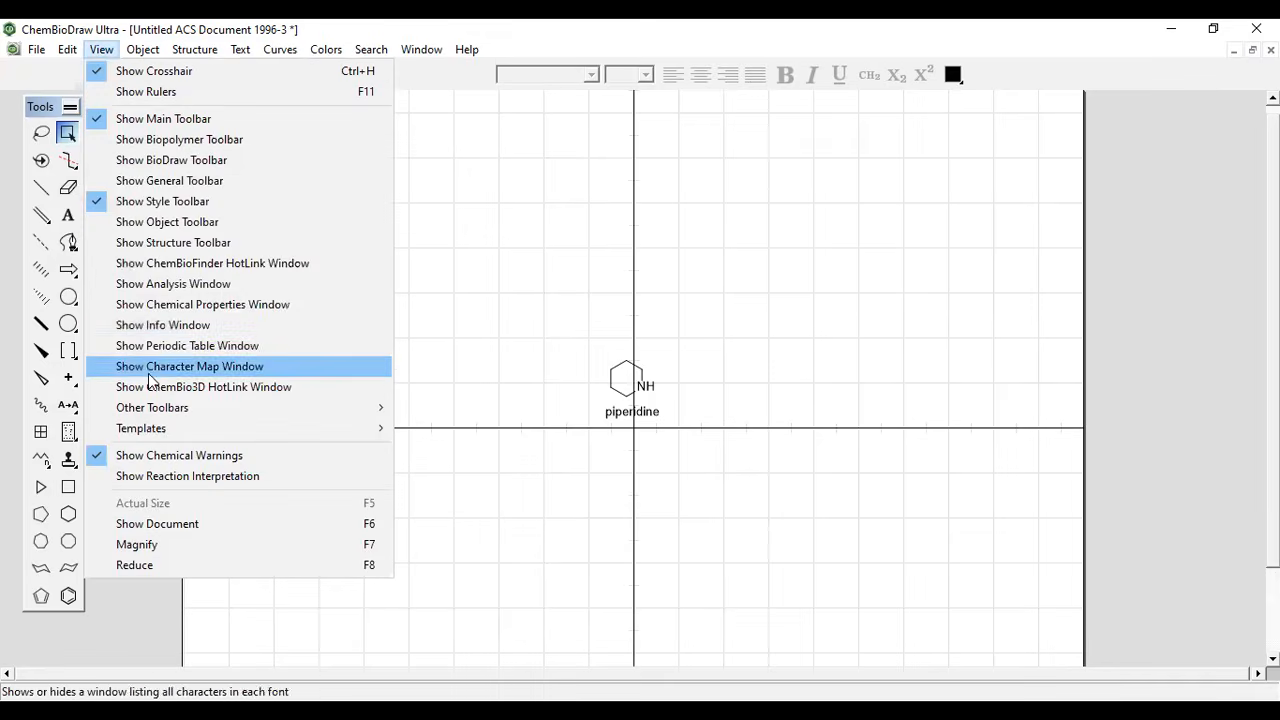
click(164, 348)
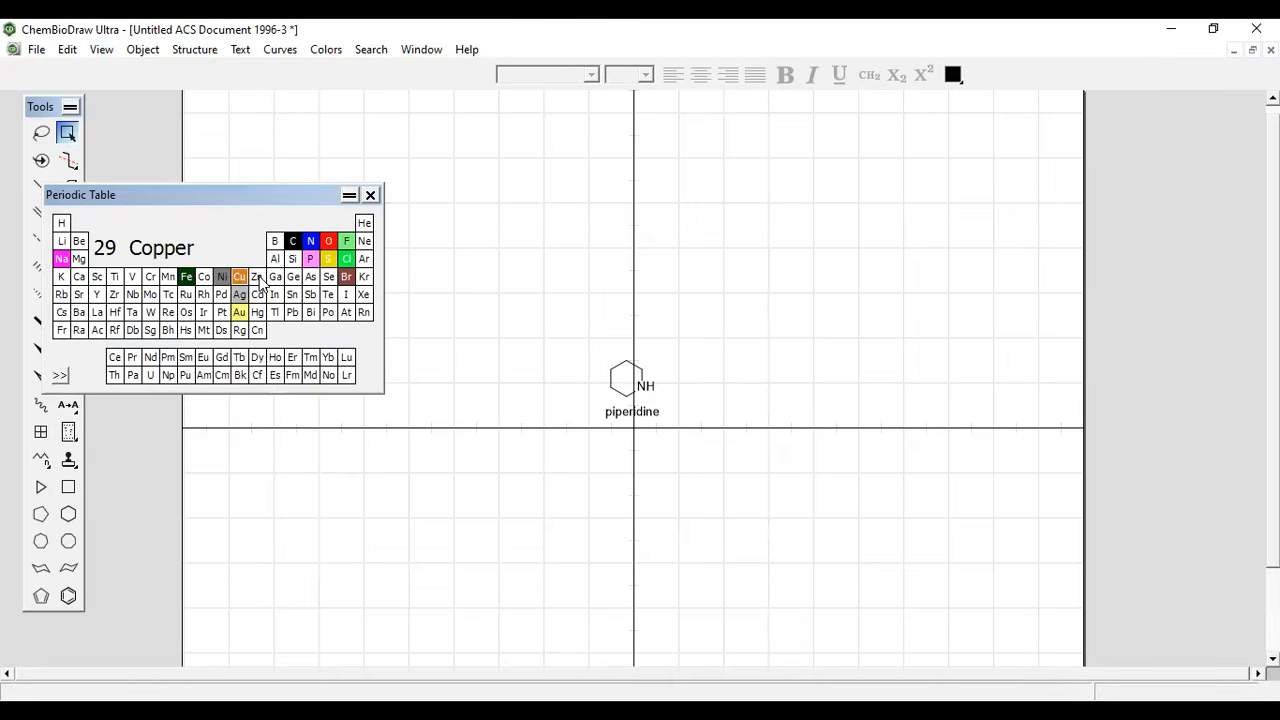
click(257, 279)
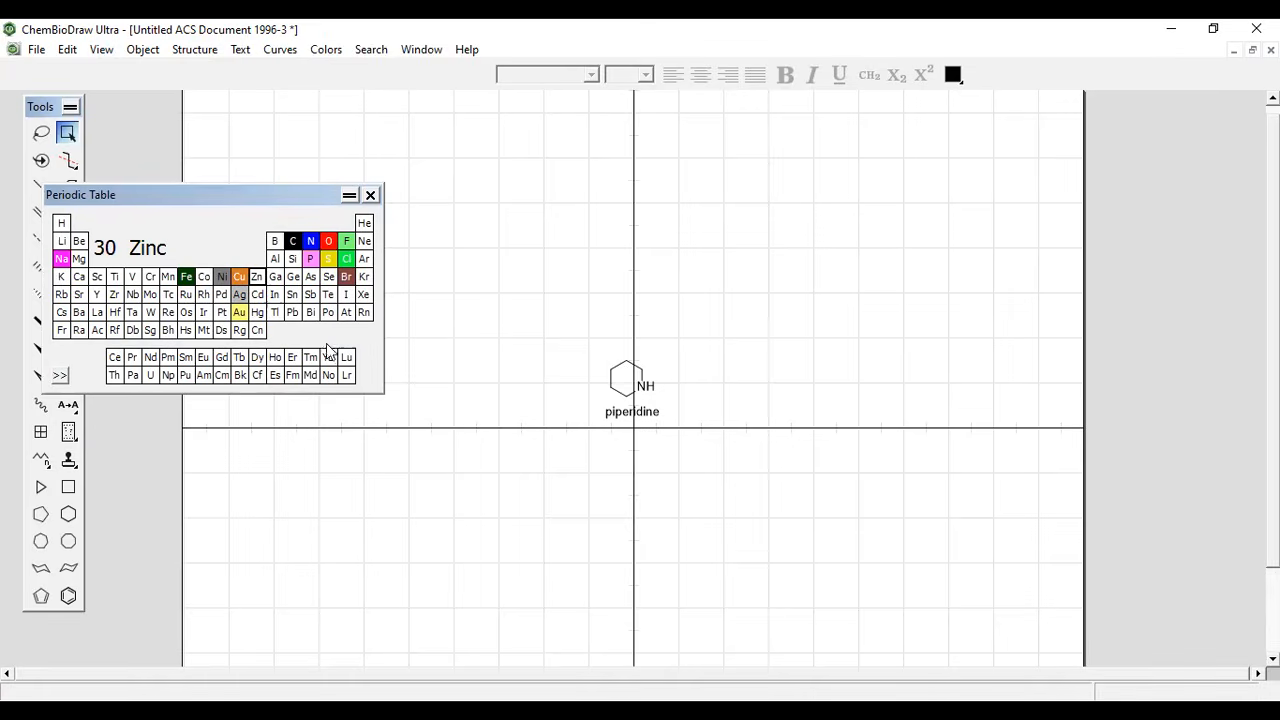
click(450, 271)
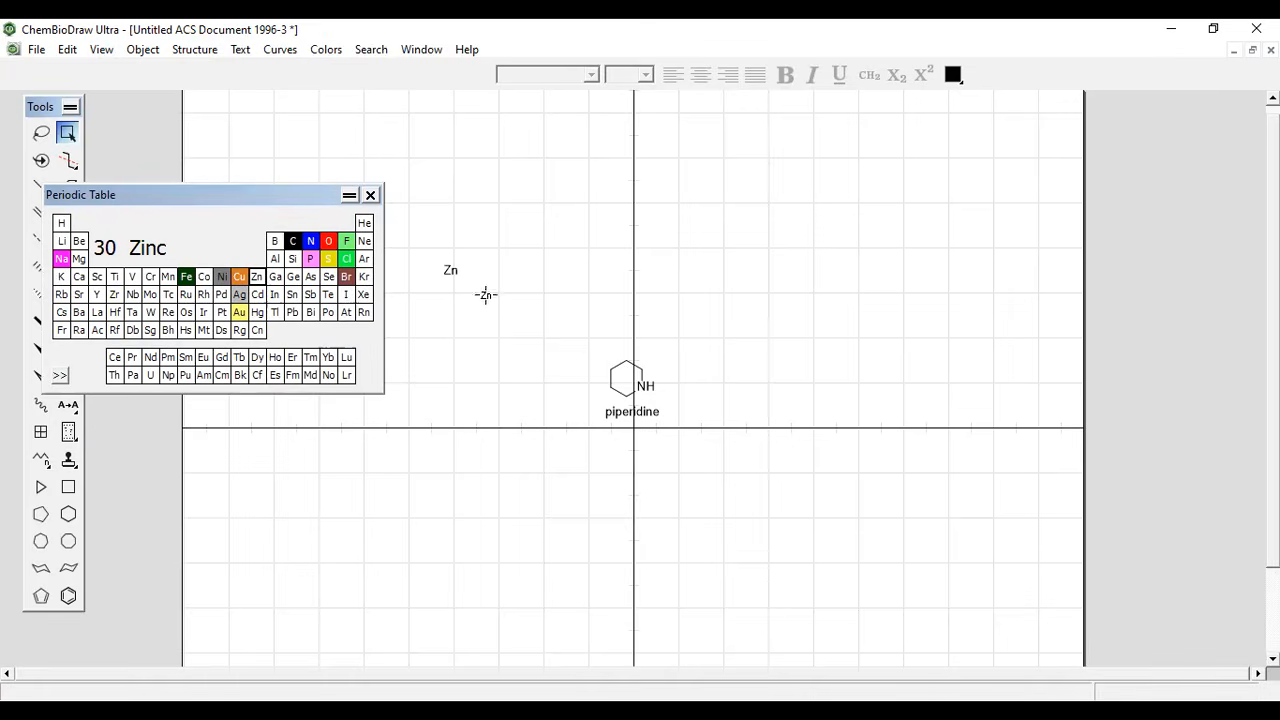
Step: Pick xenon and radon in the Periodic Table window, and collapse and re-expand the window
click(310, 295)
click(363, 294)
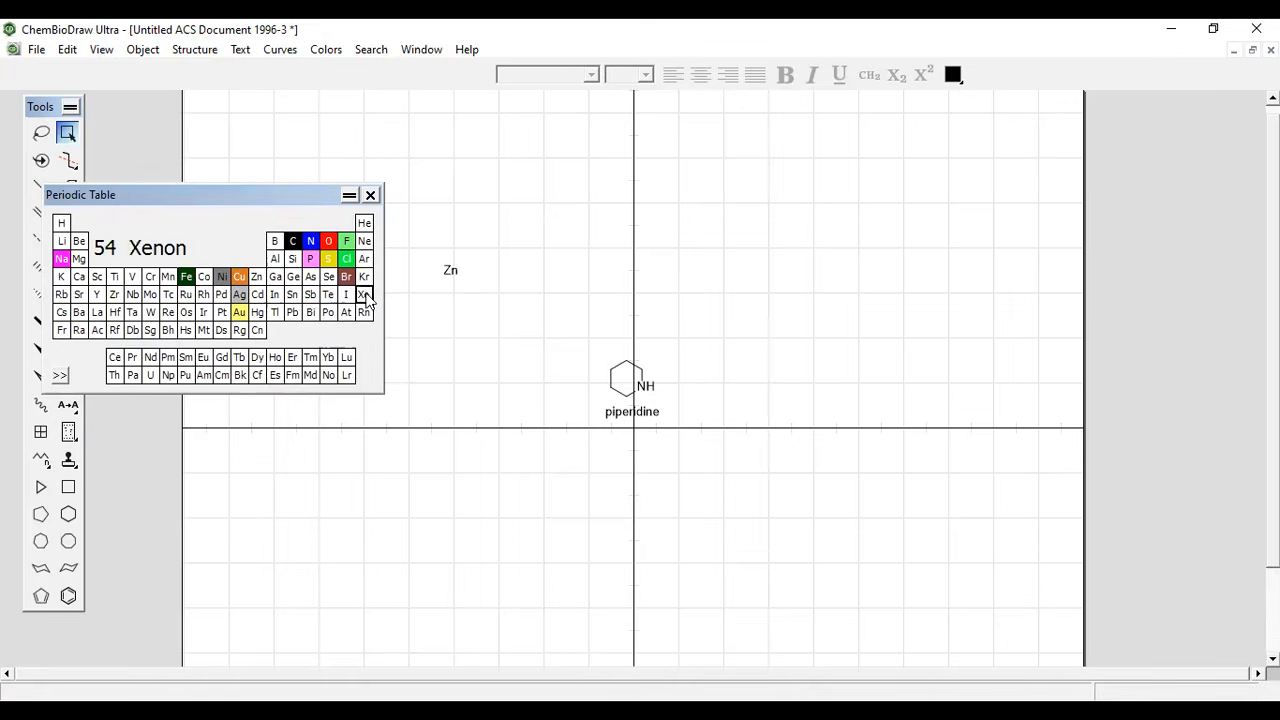
click(363, 312)
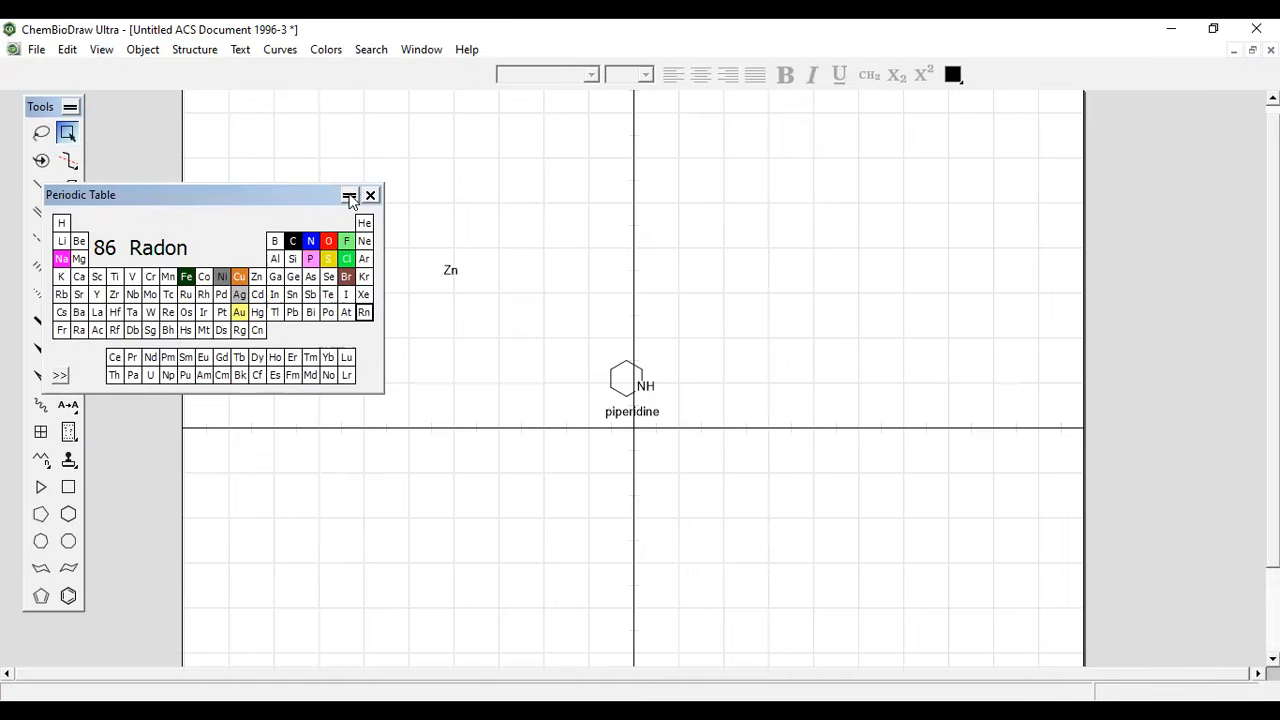
click(349, 196)
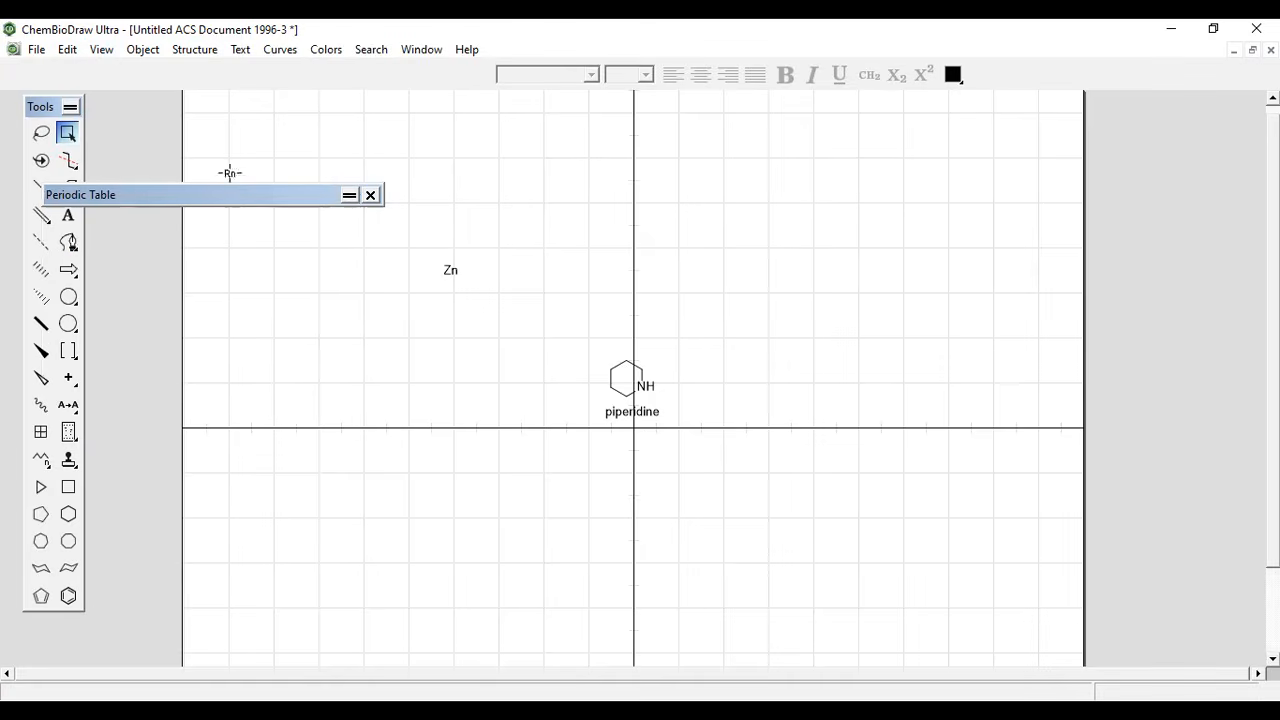
click(349, 196)
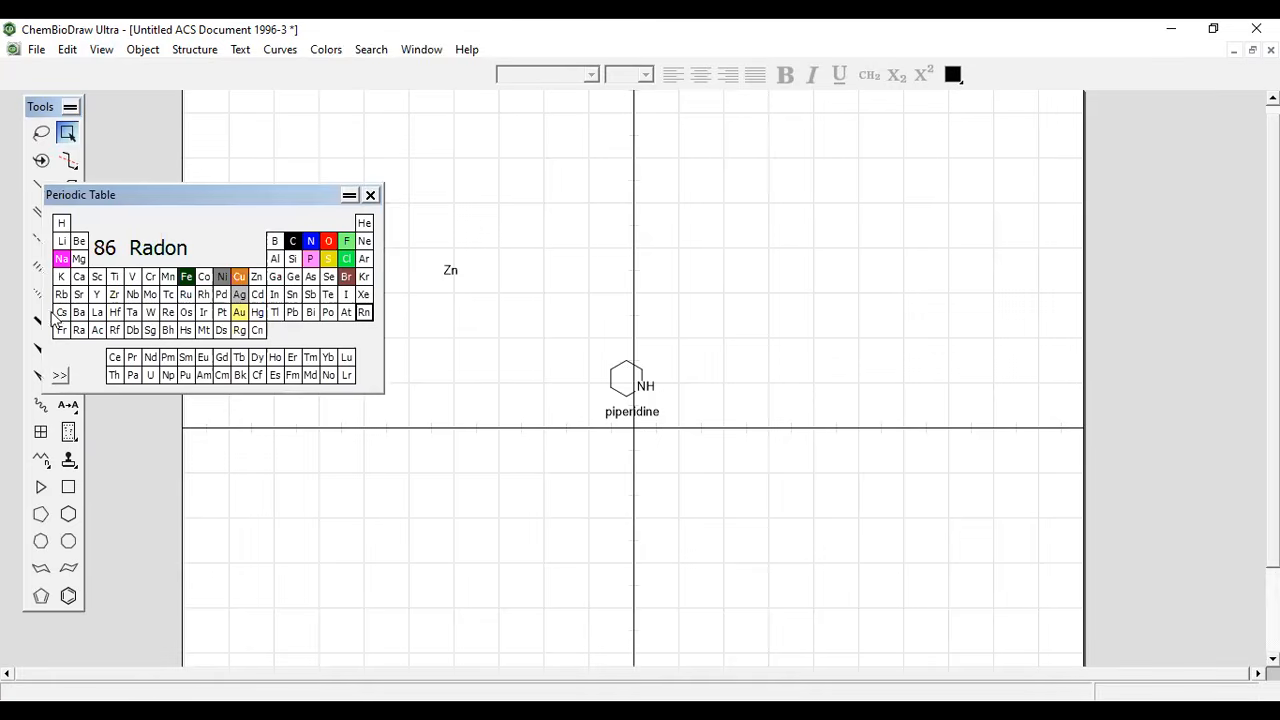
Step: Place a zirconium atom from the periodic table just below the zinc atom and close the Periodic Table window
click(98, 296)
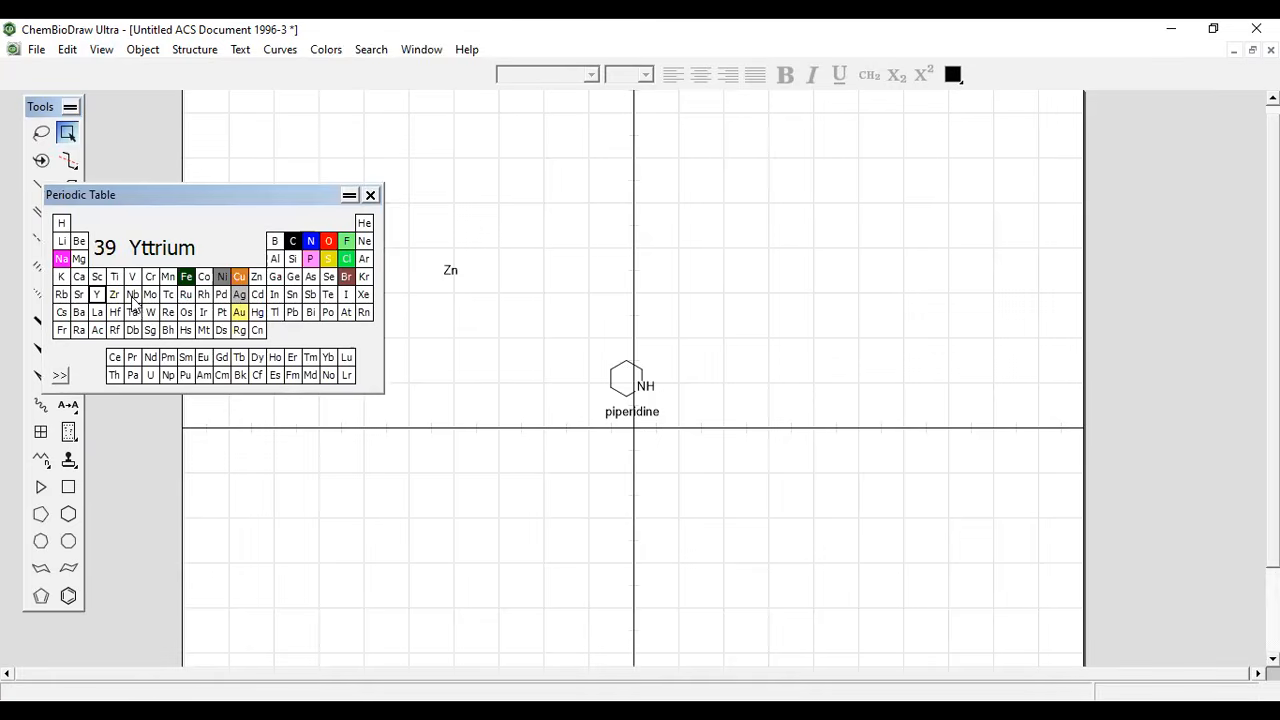
click(120, 297)
click(461, 302)
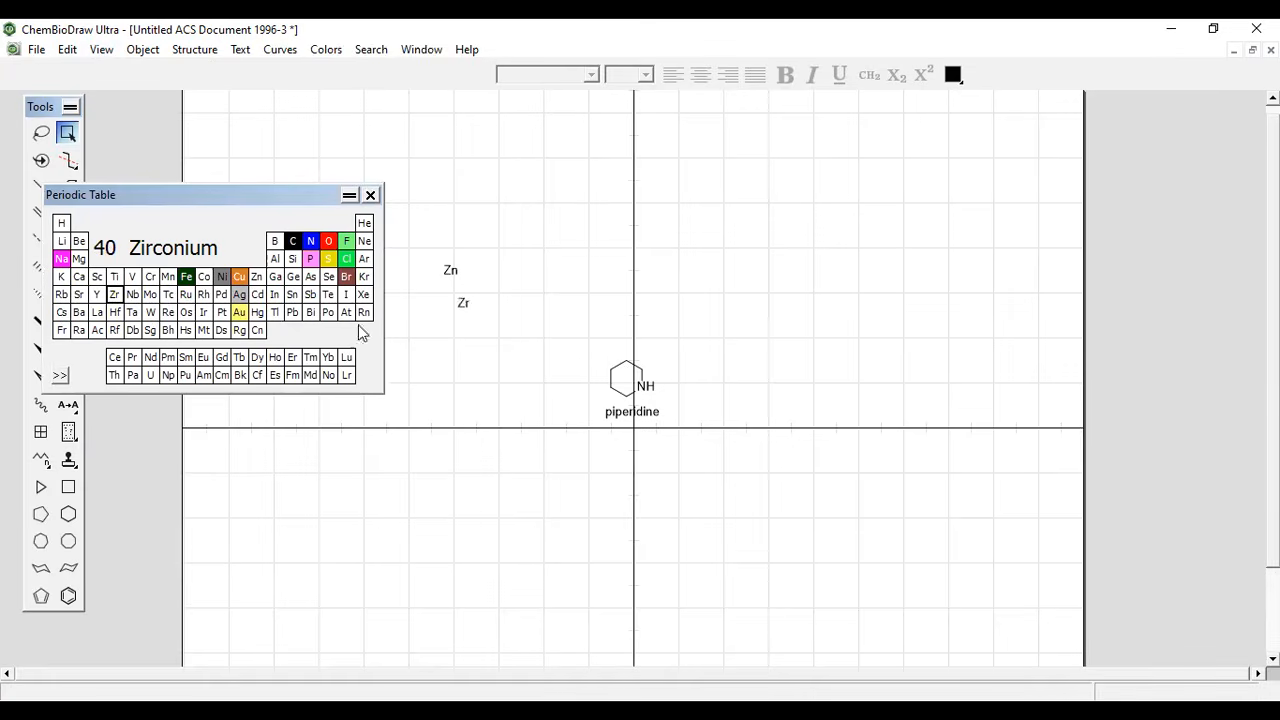
click(349, 195)
double_click(67, 132)
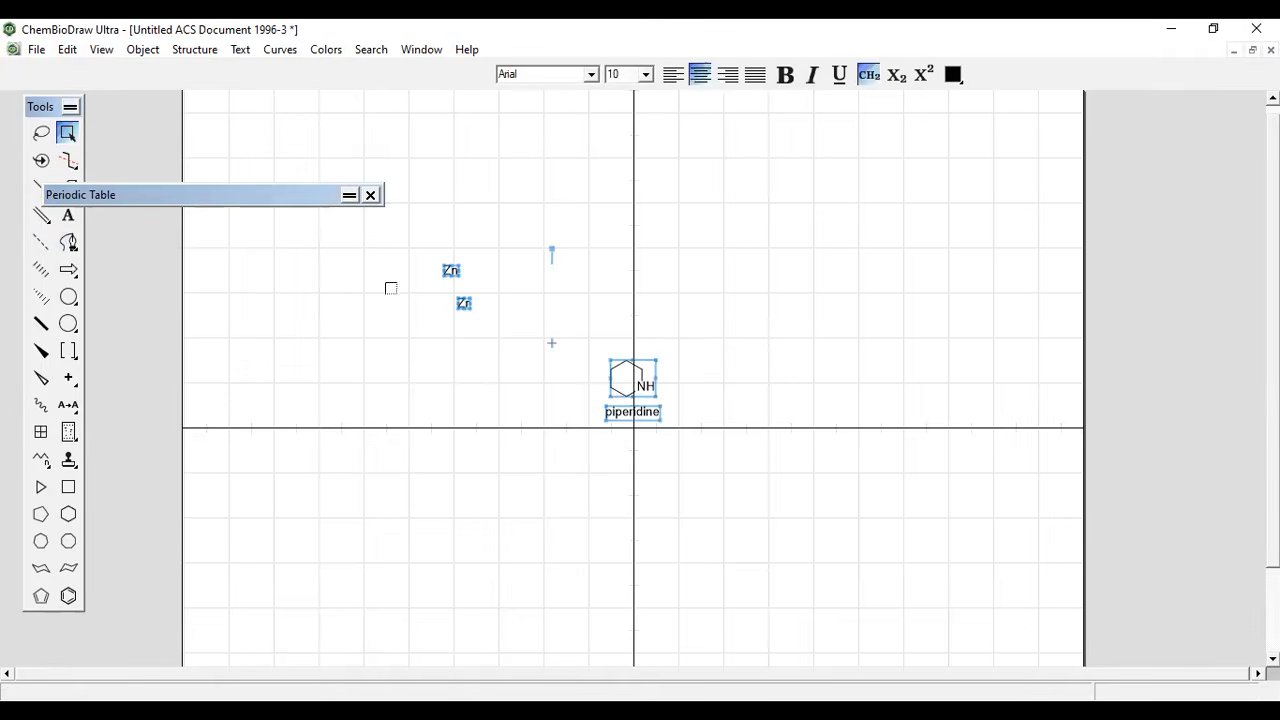
click(370, 196)
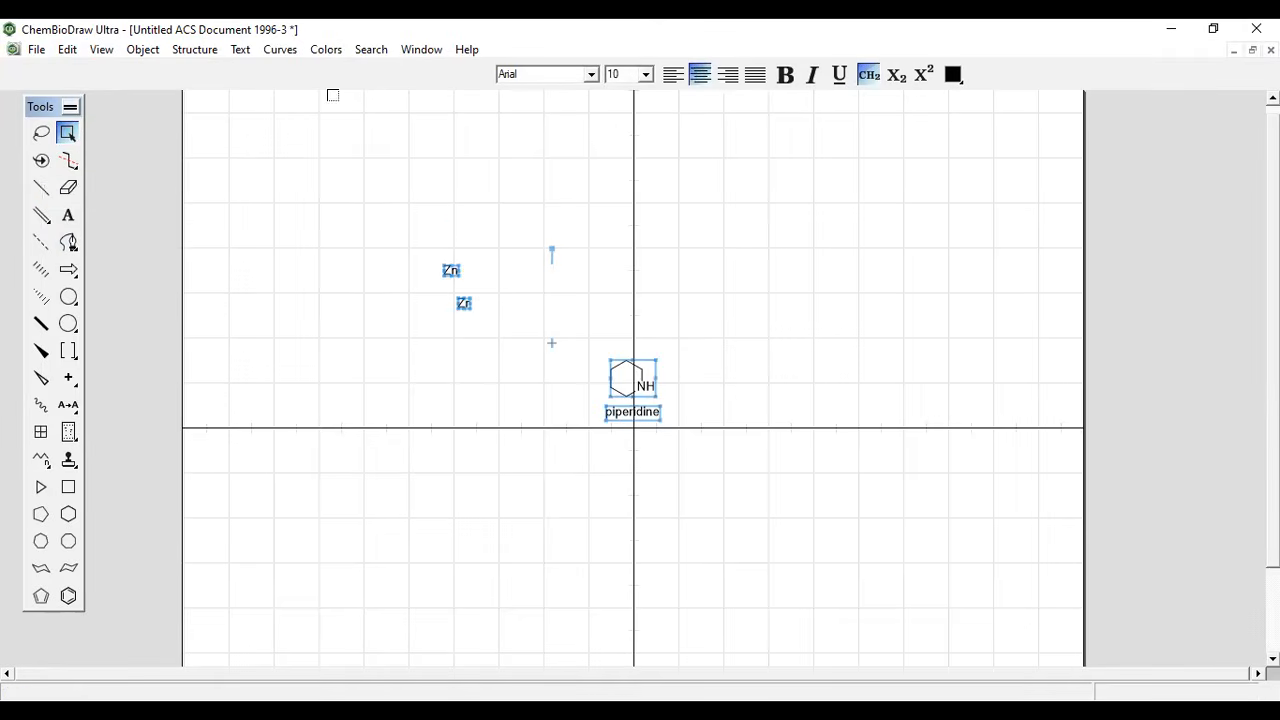
Step: Show the Character Map window in full and draw a horizontal solid-headed arrow on the page, below and to the left of piperidine
click(104, 50)
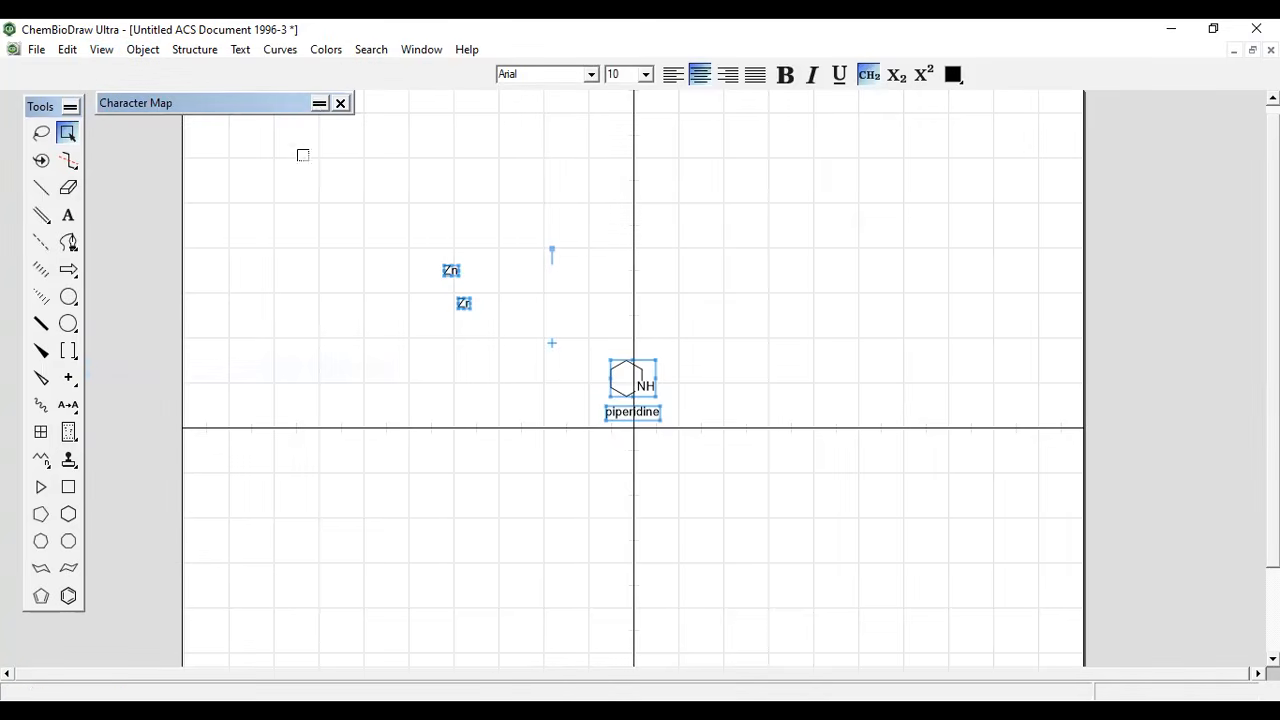
click(318, 103)
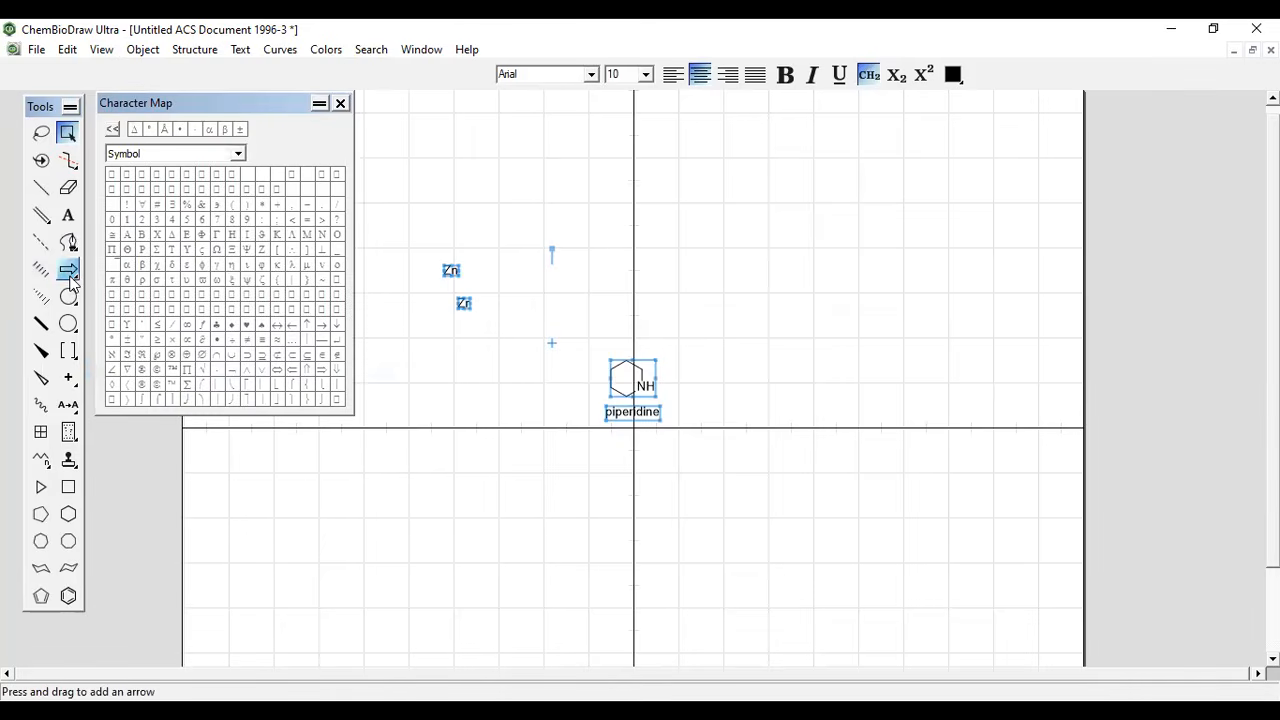
drag(70, 282, 155, 290)
drag(430, 537, 598, 537)
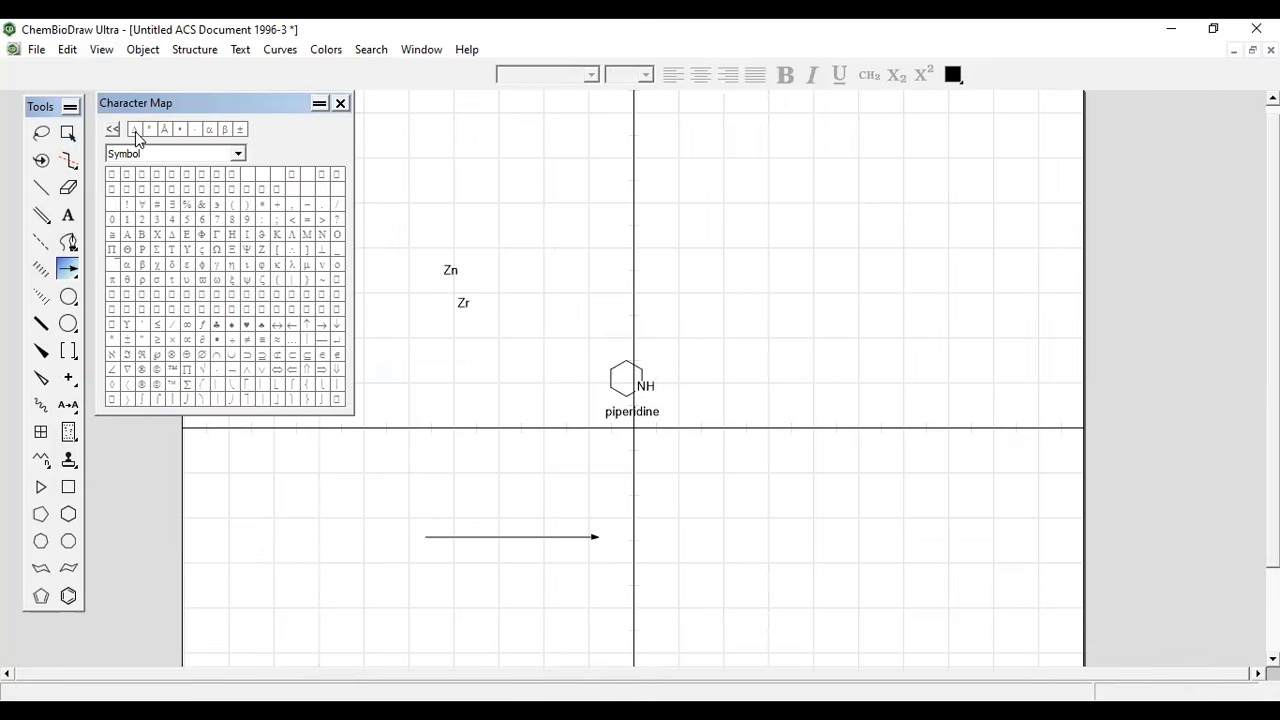
Step: Add a Δ symbol from the Character Map as a text label above the arrow and close the Character Map
click(68, 214)
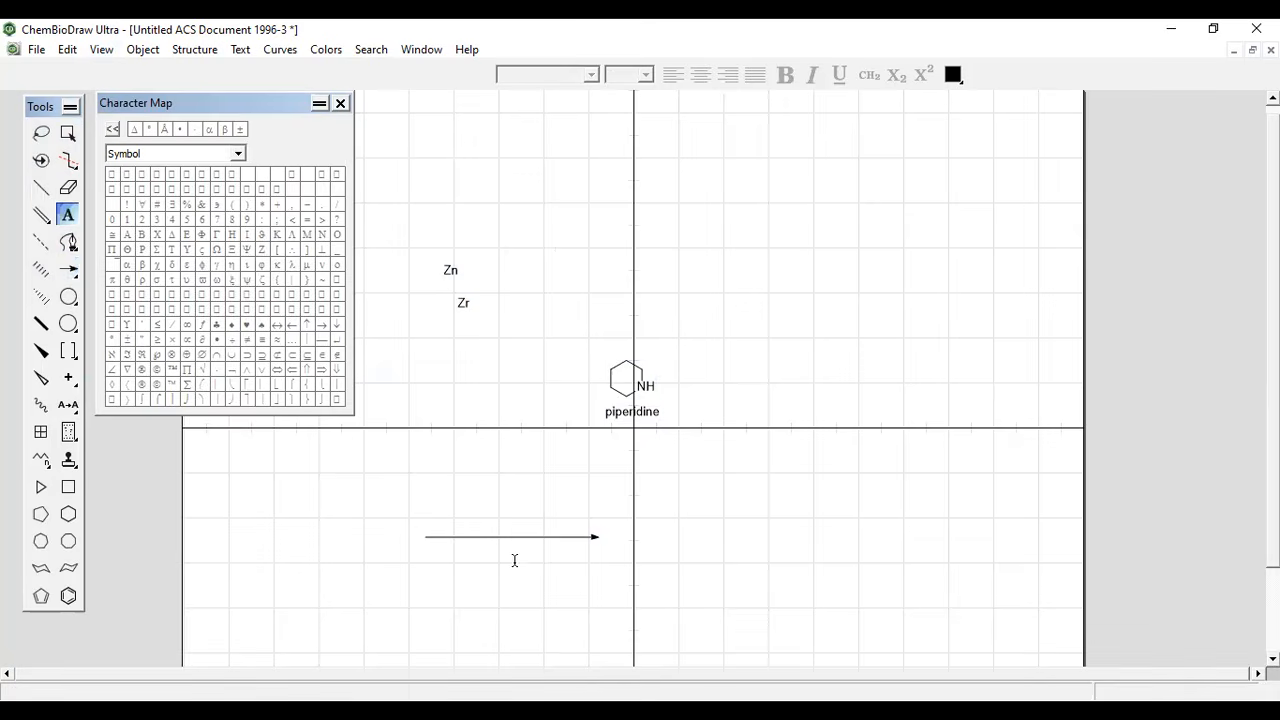
click(479, 529)
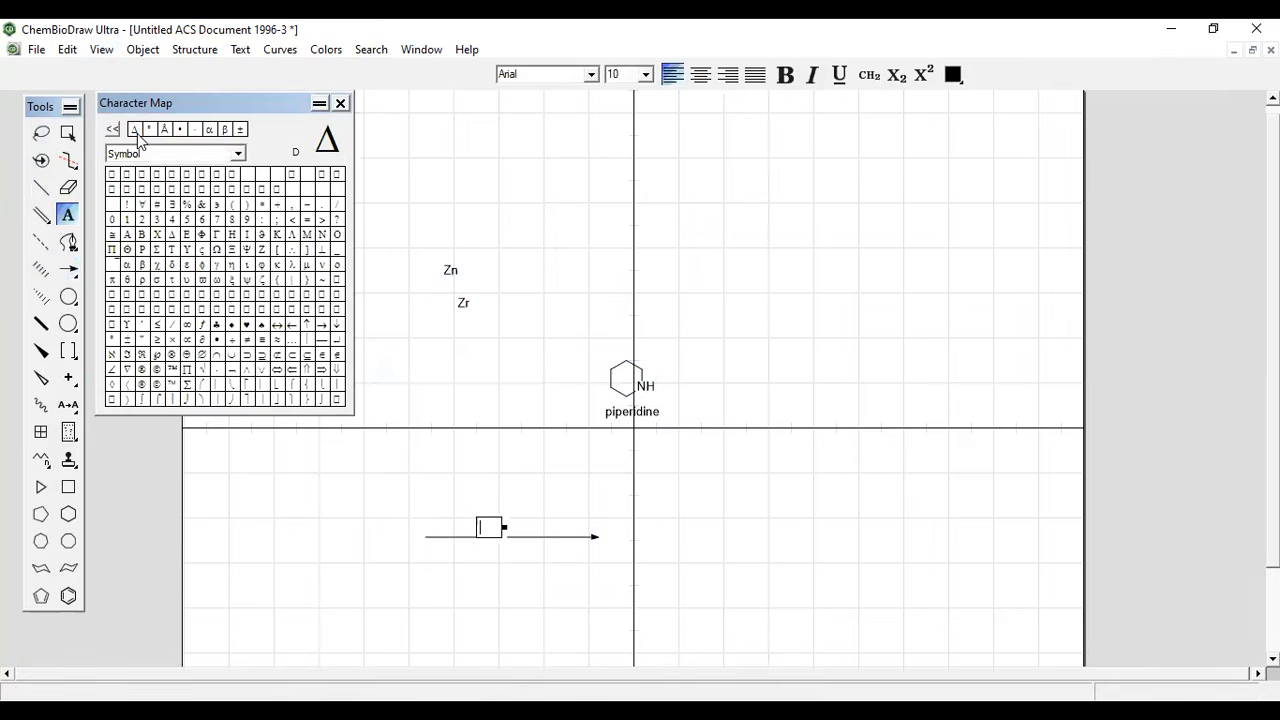
click(137, 133)
scroll(196, 442, up, 1)
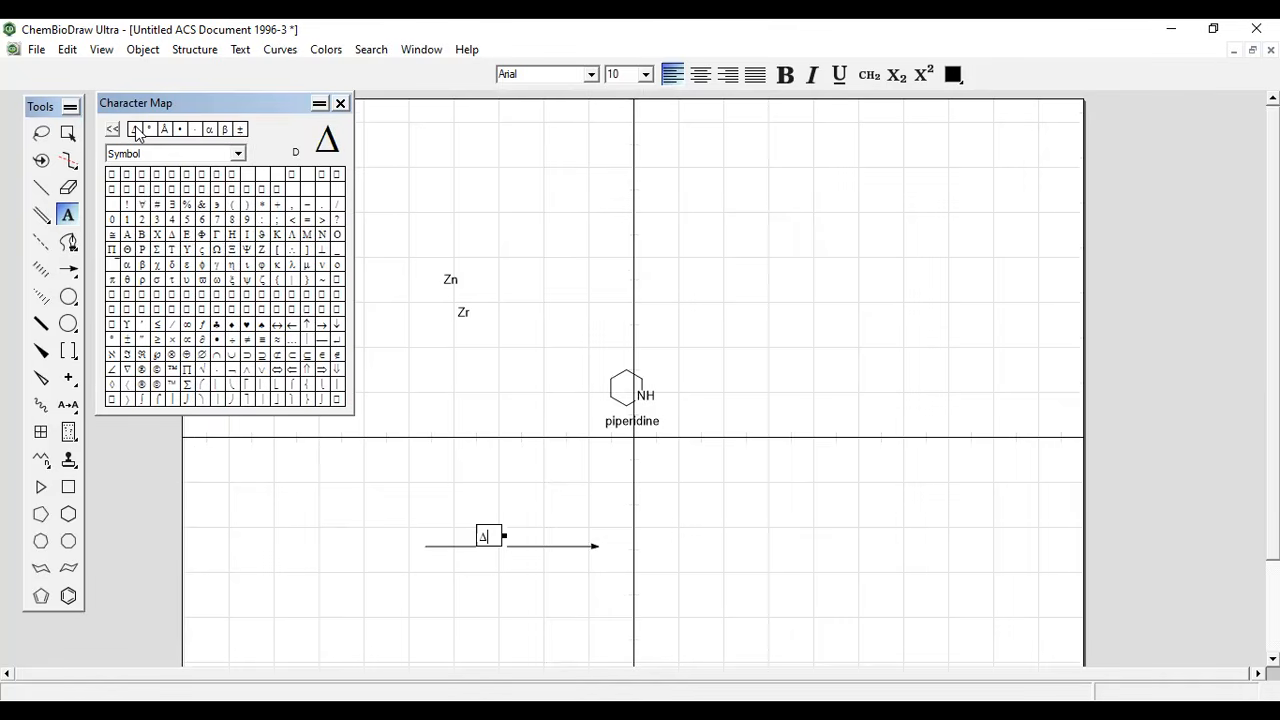
click(340, 108)
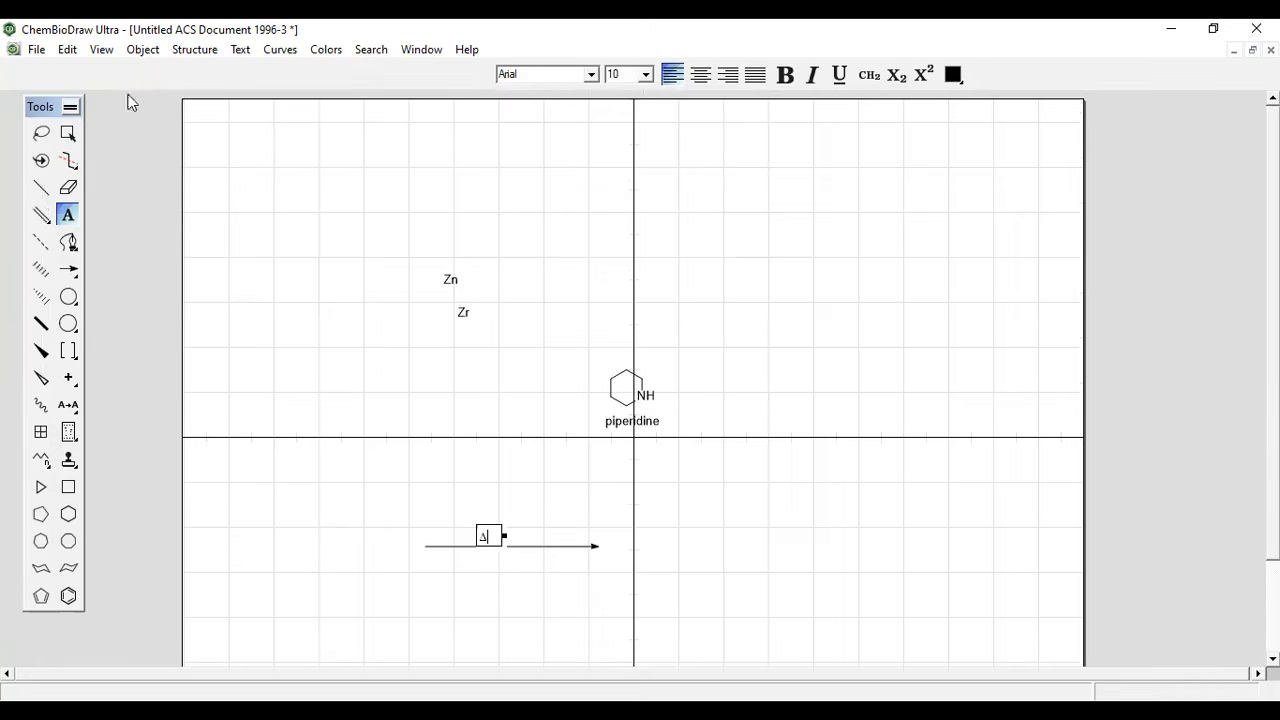
Step: Show the Arrows toolbar, compare it with the arrow tool's own palette, and close the toolbar
click(101, 49)
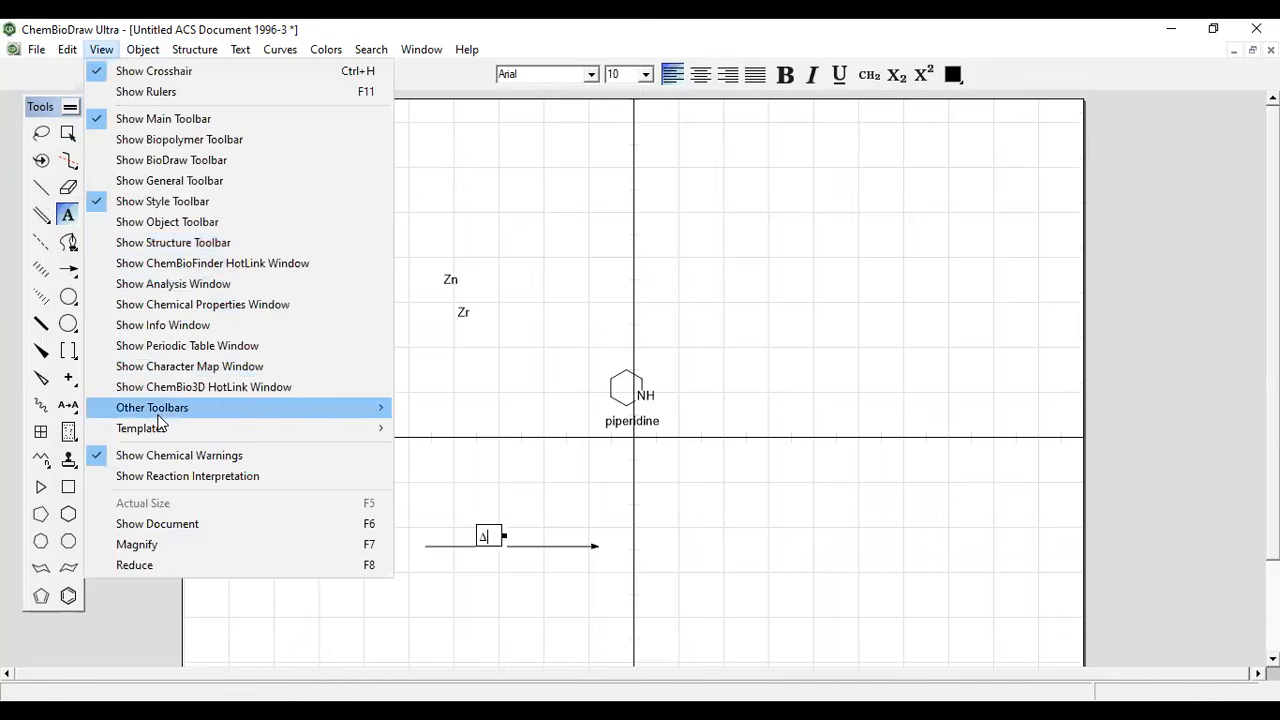
mouse_move(160, 421)
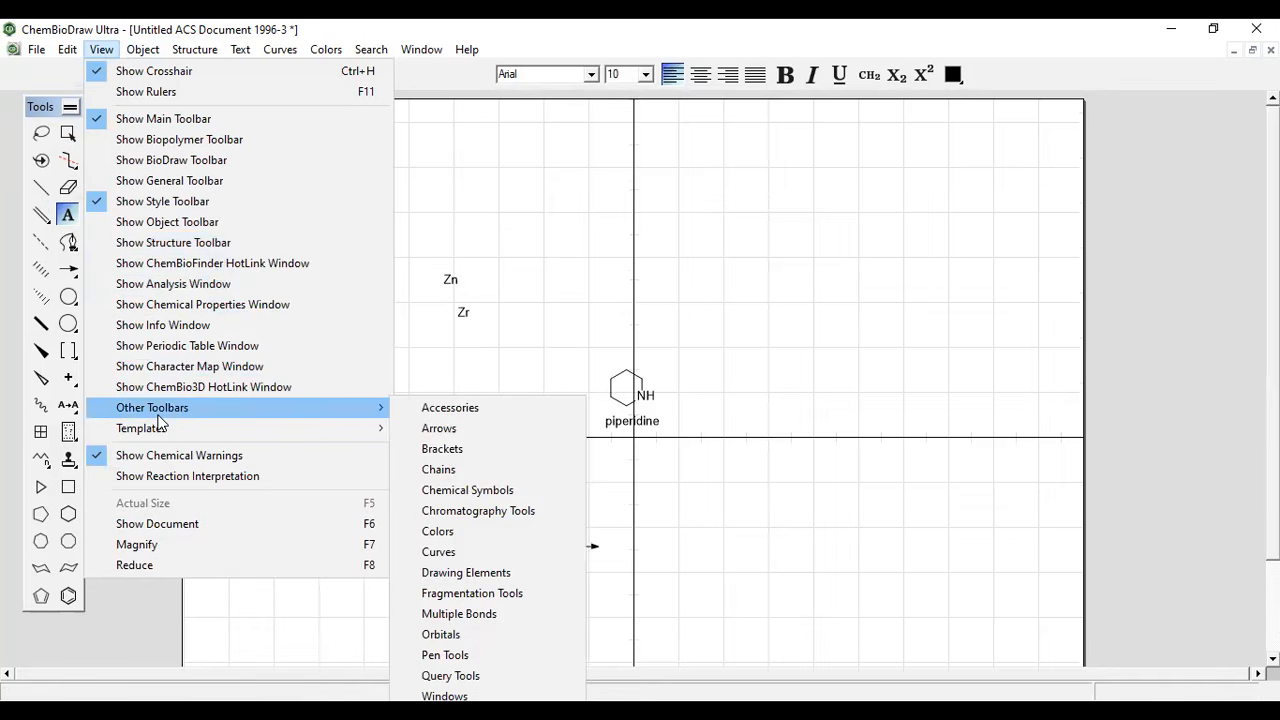
click(429, 431)
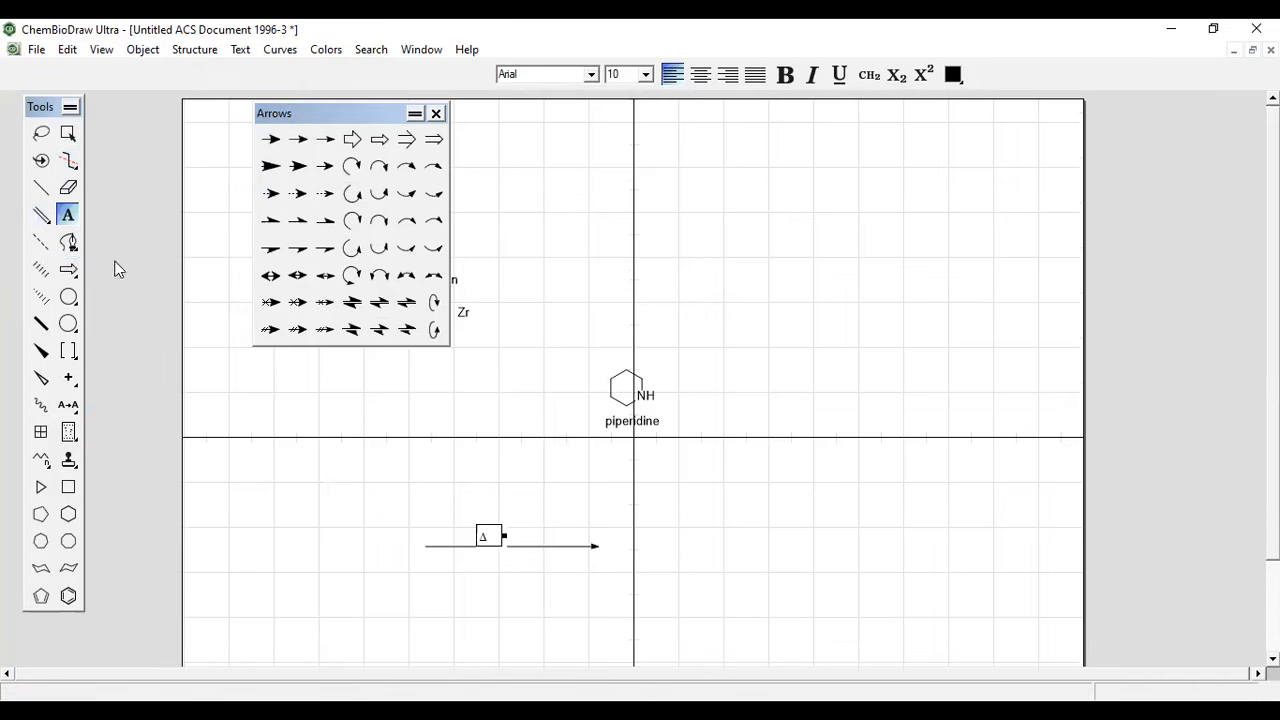
right_click(70, 272)
click(71, 266)
click(72, 268)
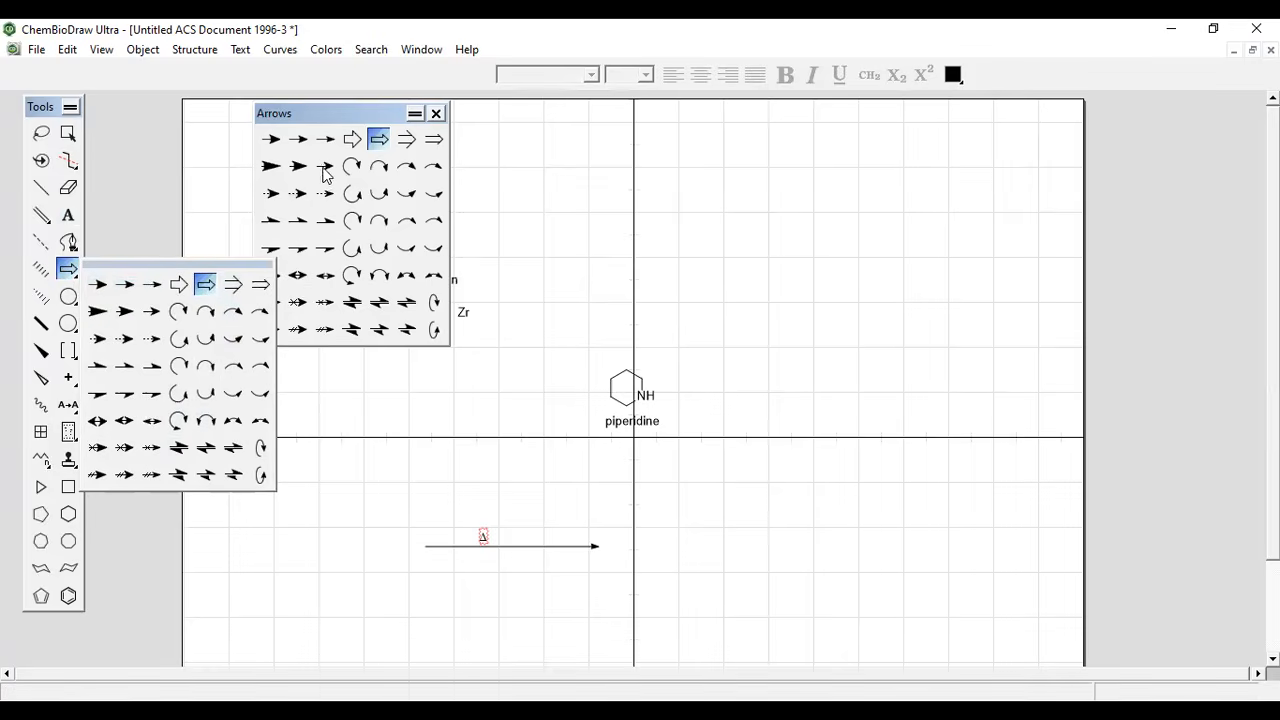
click(357, 254)
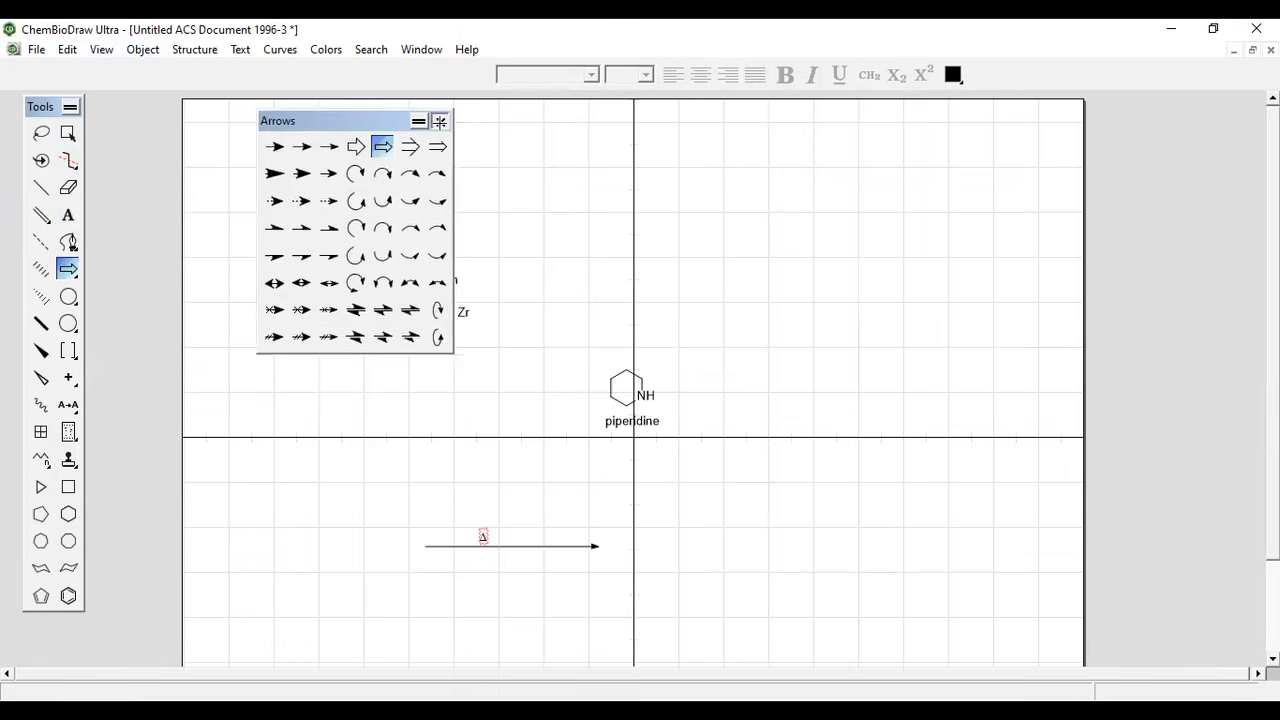
click(437, 116)
click(94, 53)
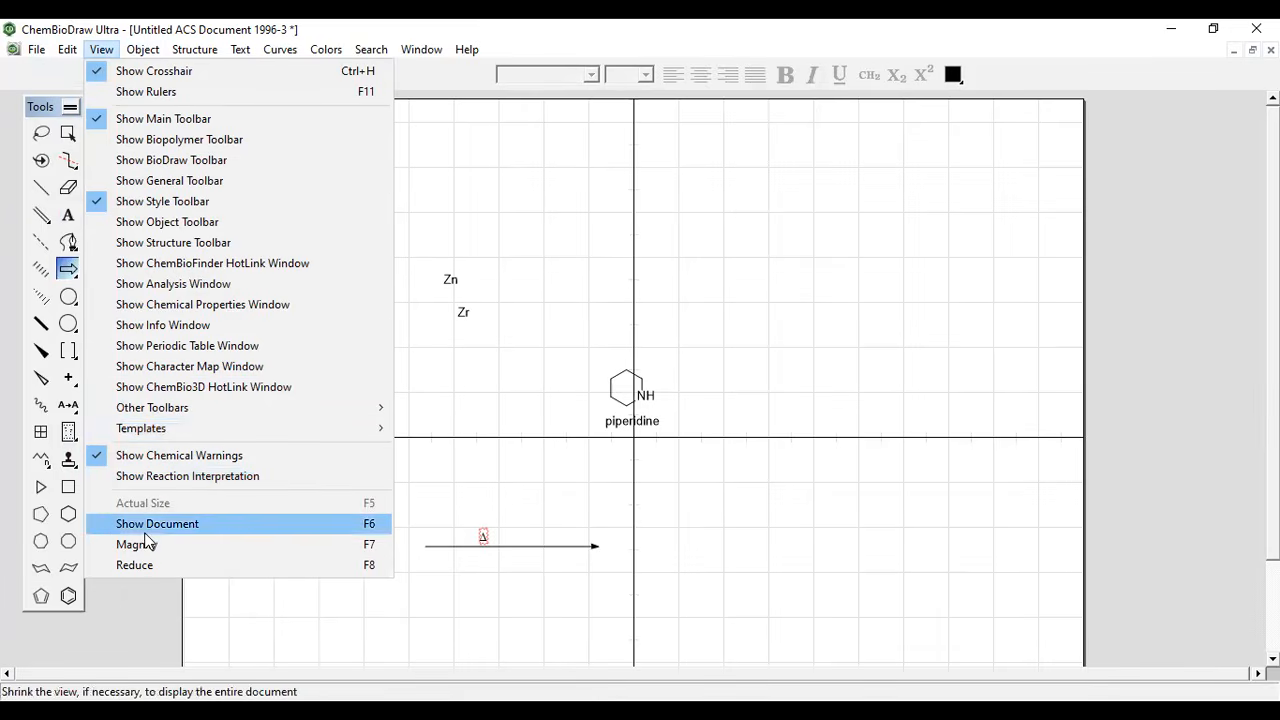
mouse_move(136, 50)
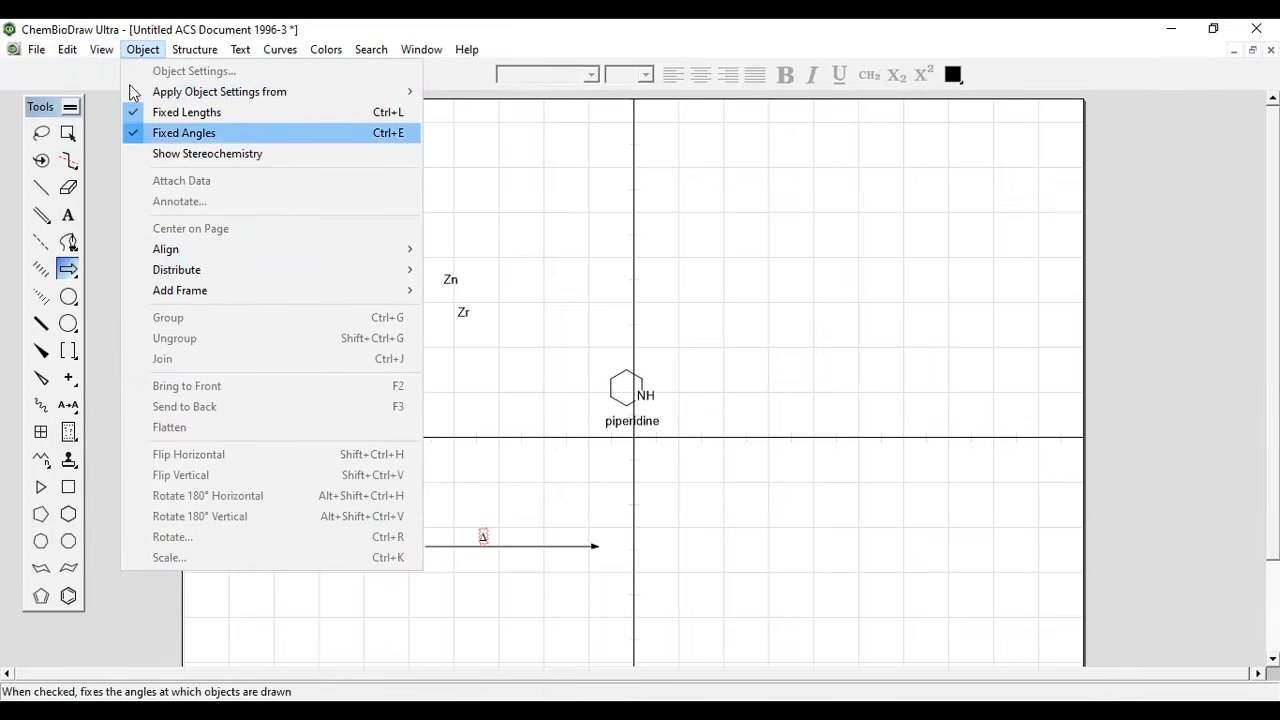
key(Escape)
Step: Create a new document and set its page orientation to landscape
key(ctrl+n)
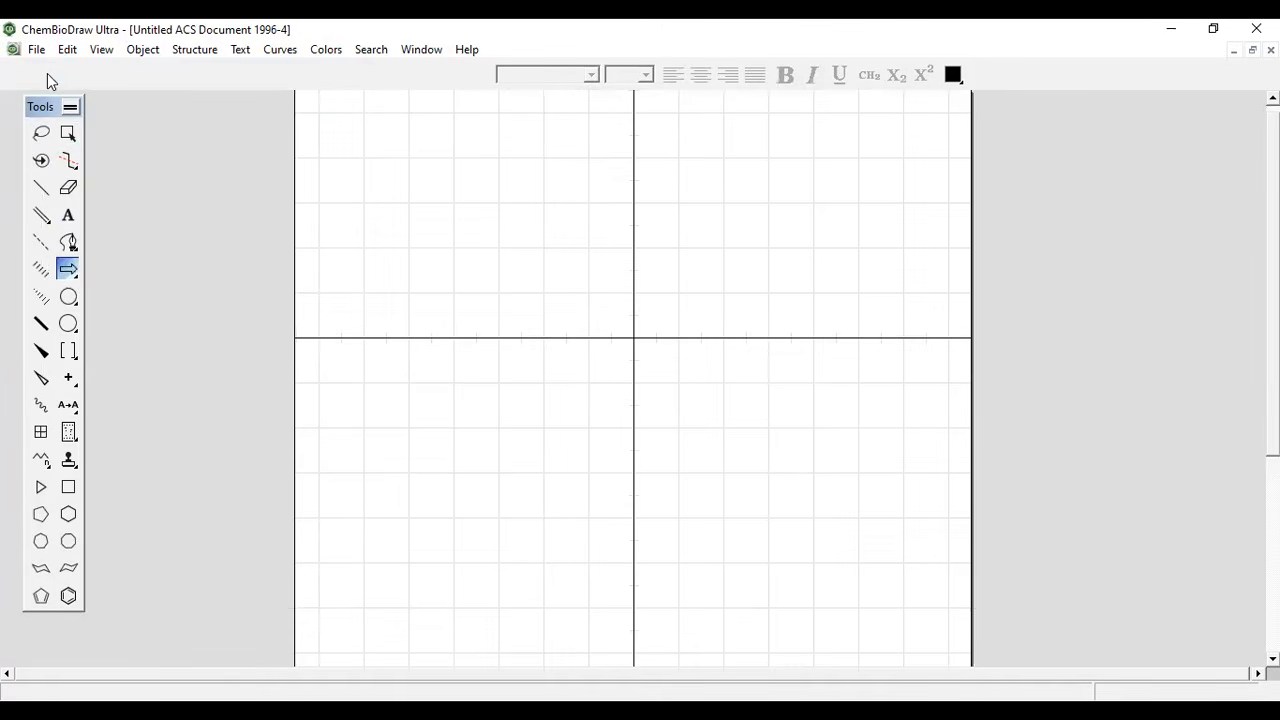
click(35, 48)
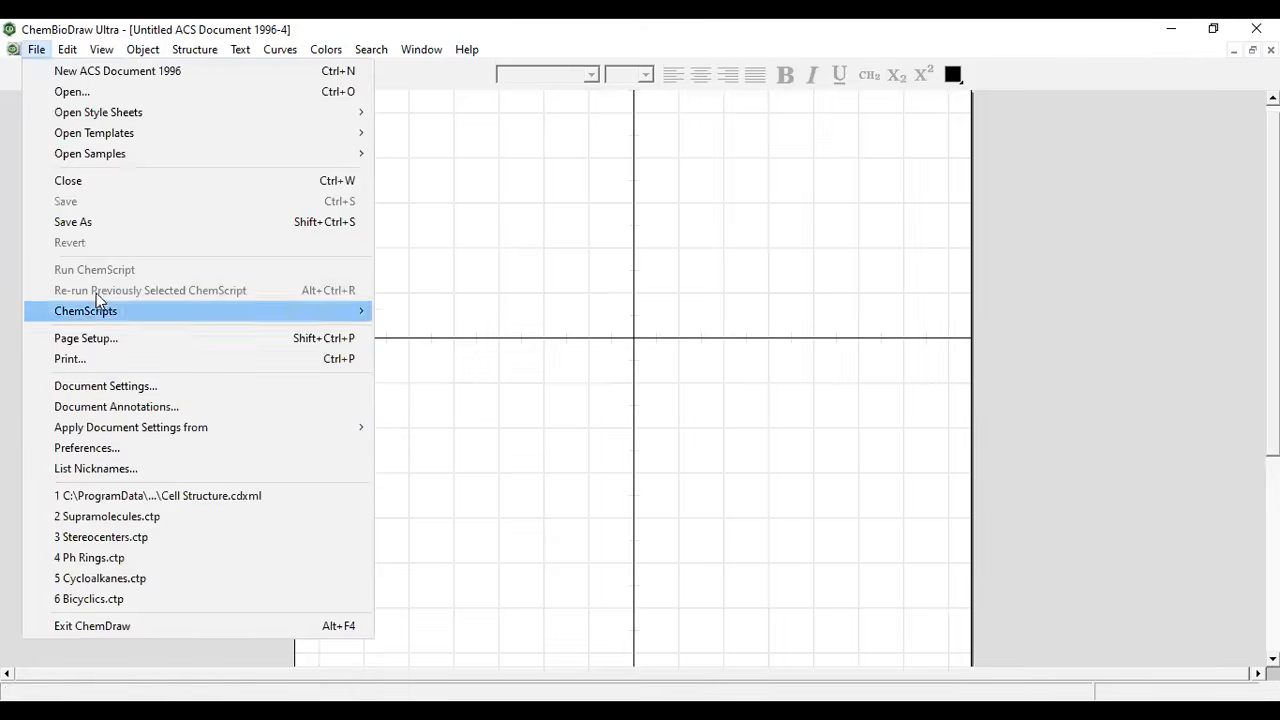
click(94, 340)
click(85, 433)
click(265, 479)
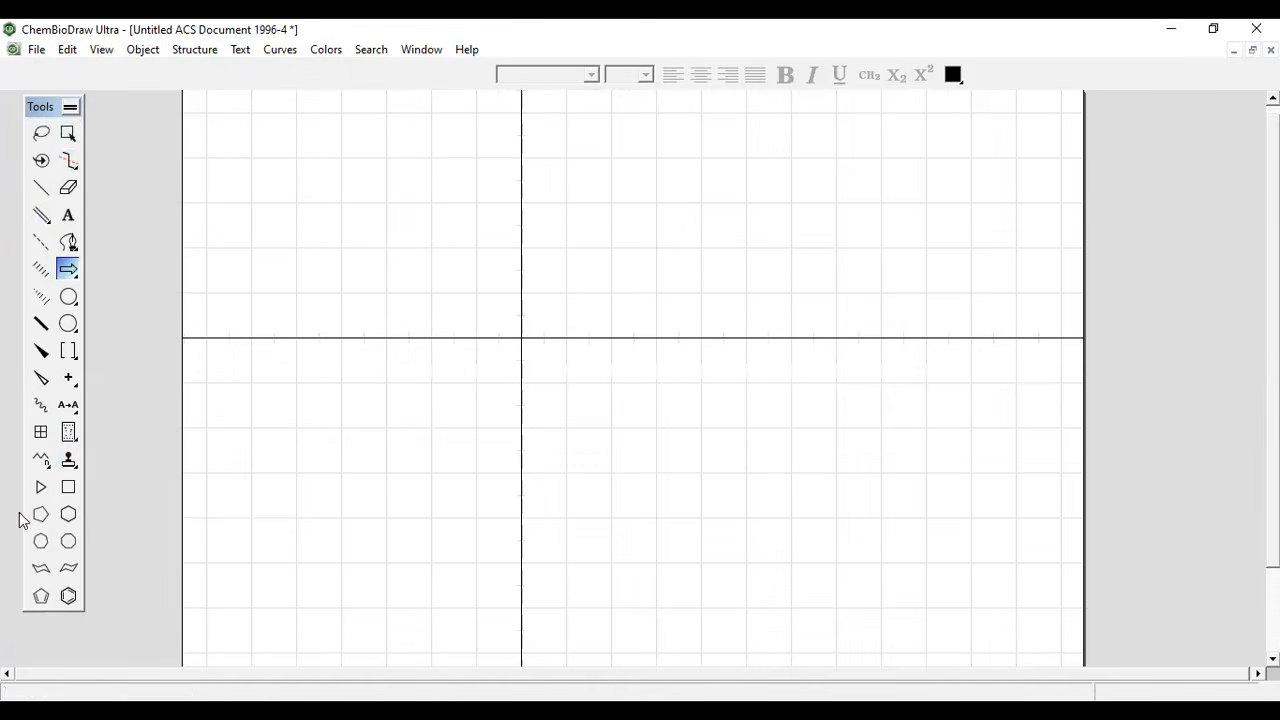
Step: Place a benzene ring in the upper-left area of the page
click(66, 597)
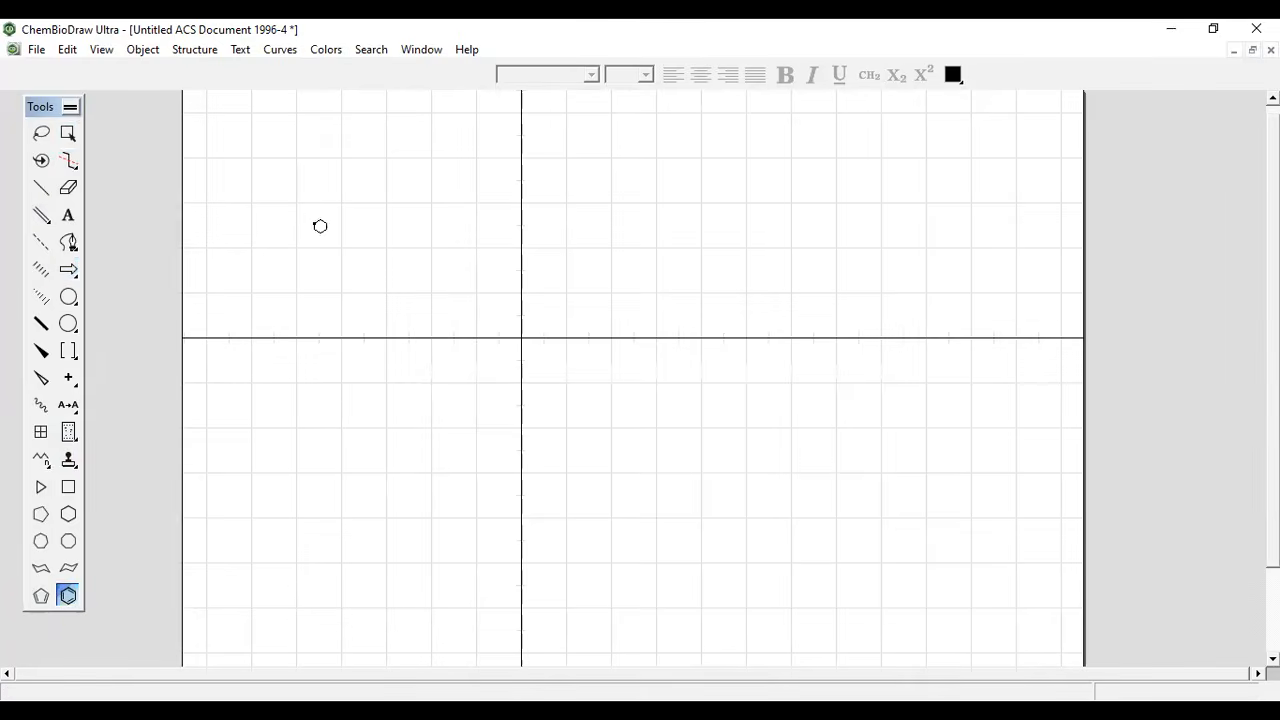
click(316, 222)
Step: Build three linearly fused benzene rings below the first ring and delete the fused structure
click(302, 408)
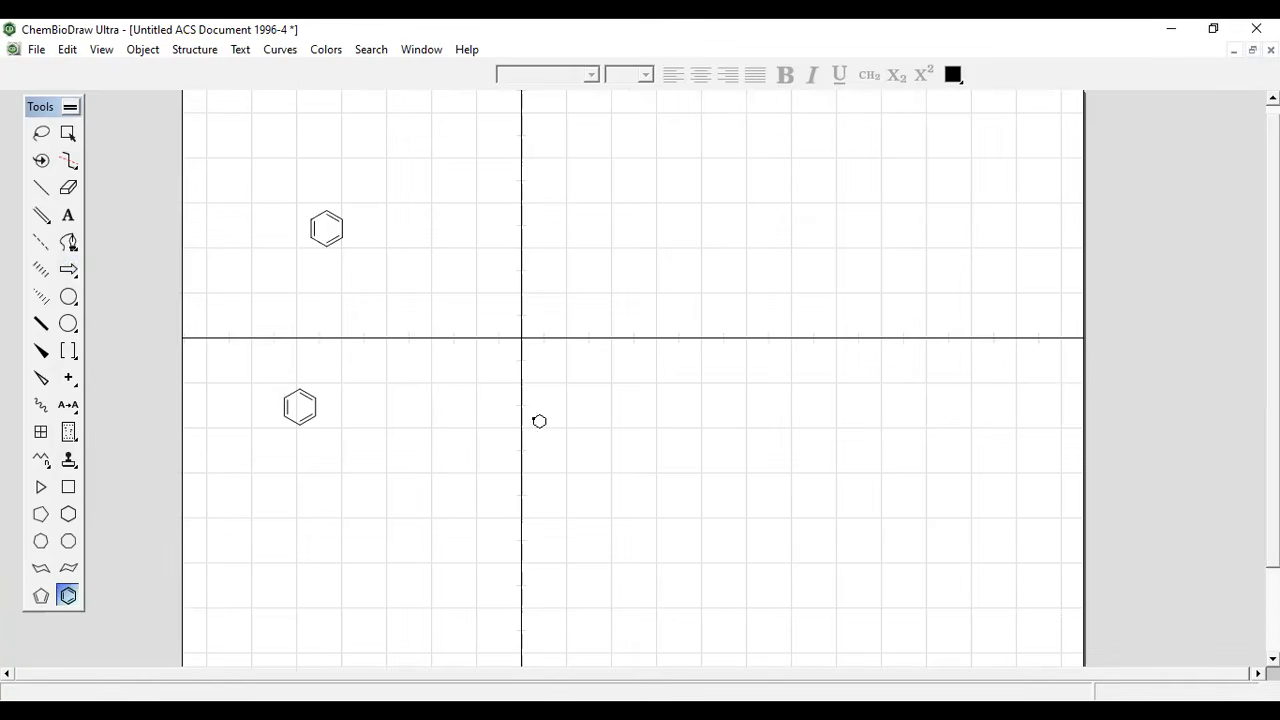
click(318, 408)
click(349, 408)
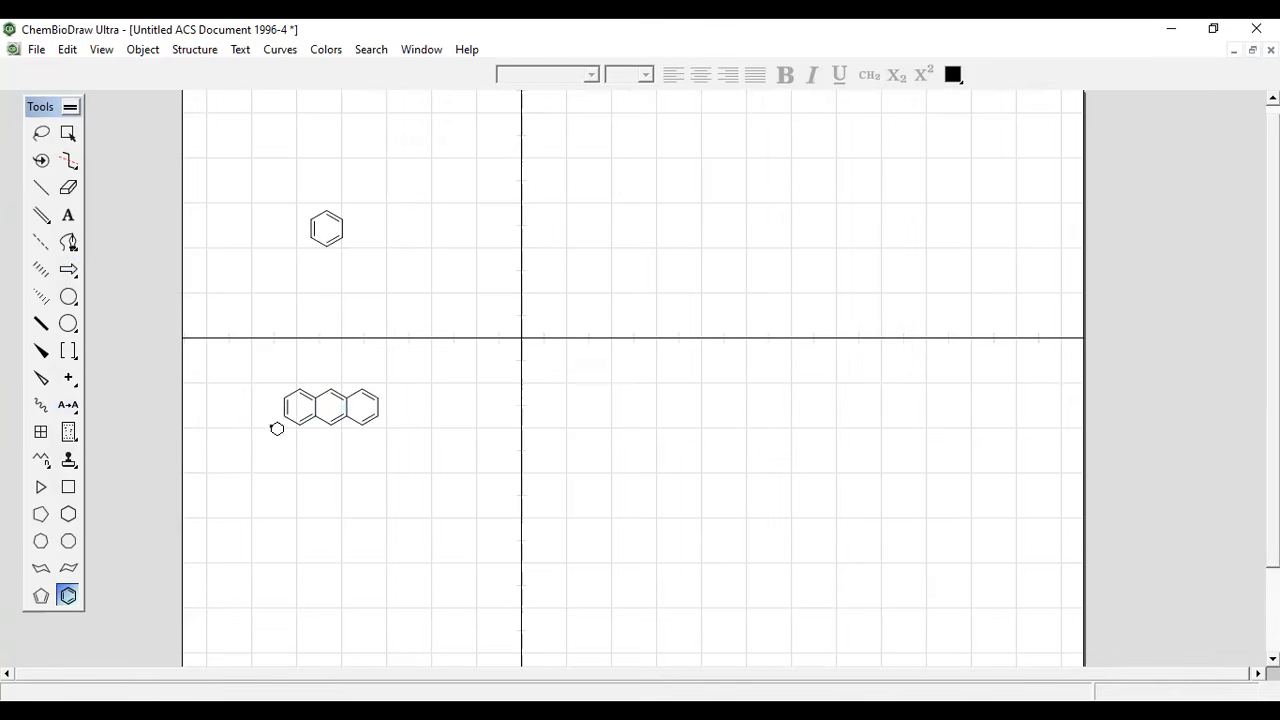
click(68, 132)
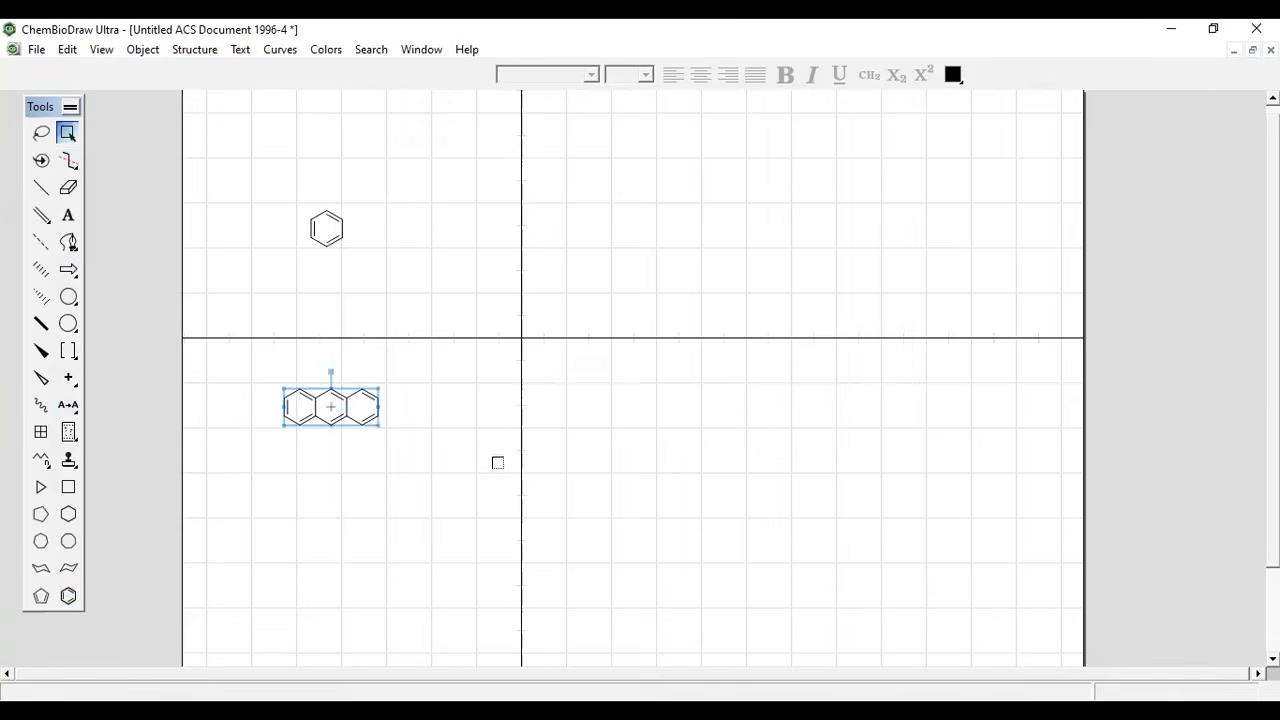
key(Delete)
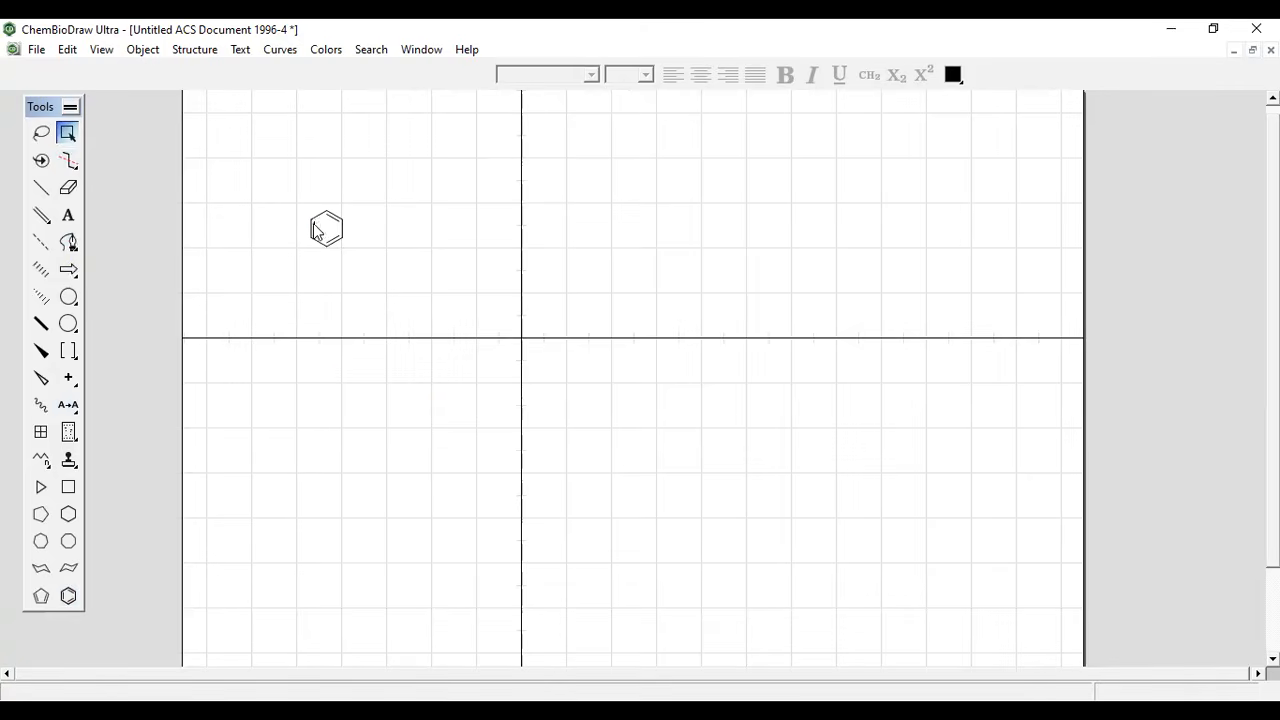
Step: Attach a single bond to the top carbon of the benzene ring and label its end CH3
click(40, 187)
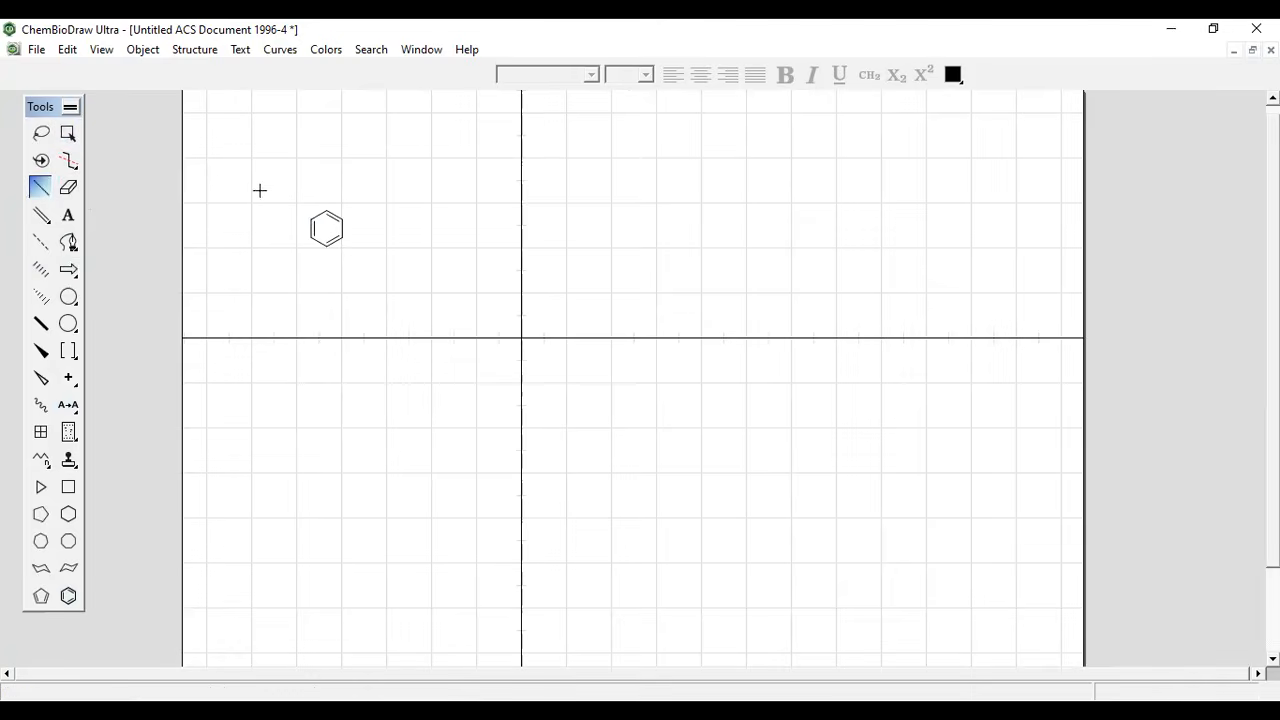
click(326, 210)
key(c)
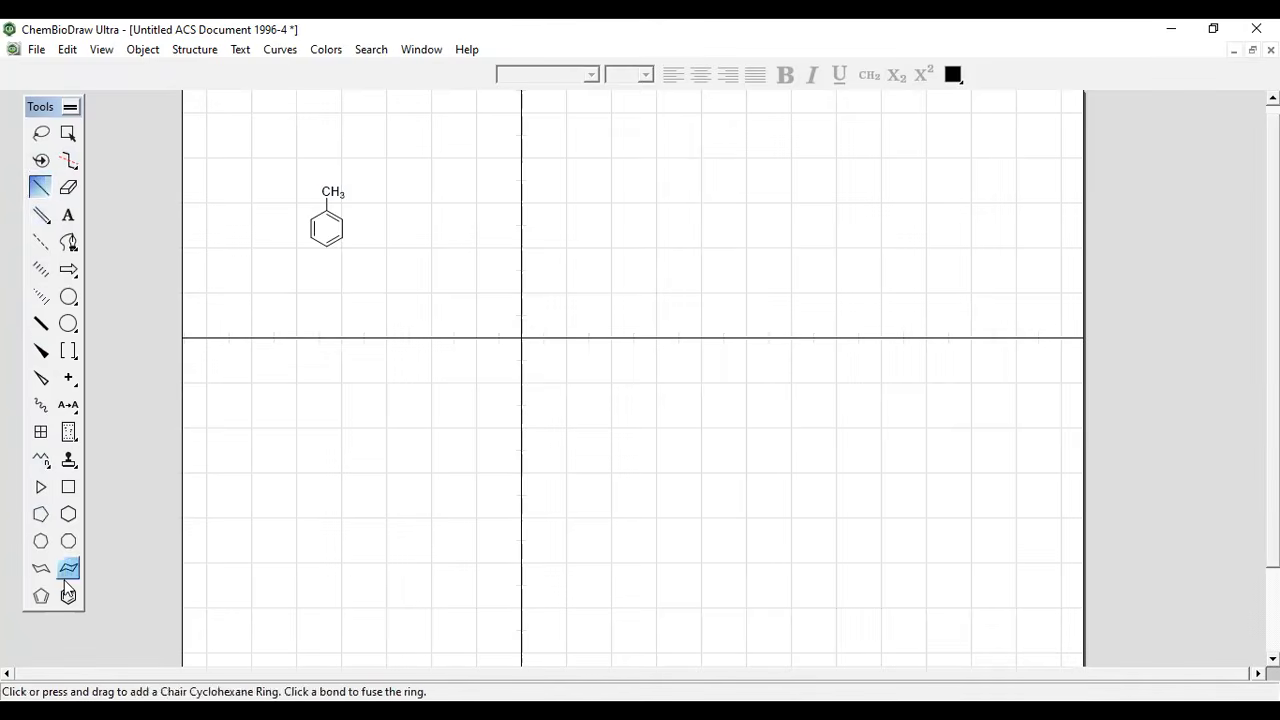
Step: Select the methyl-substituted benzene ring with the Marquee tool and again with the Lasso tool
click(68, 136)
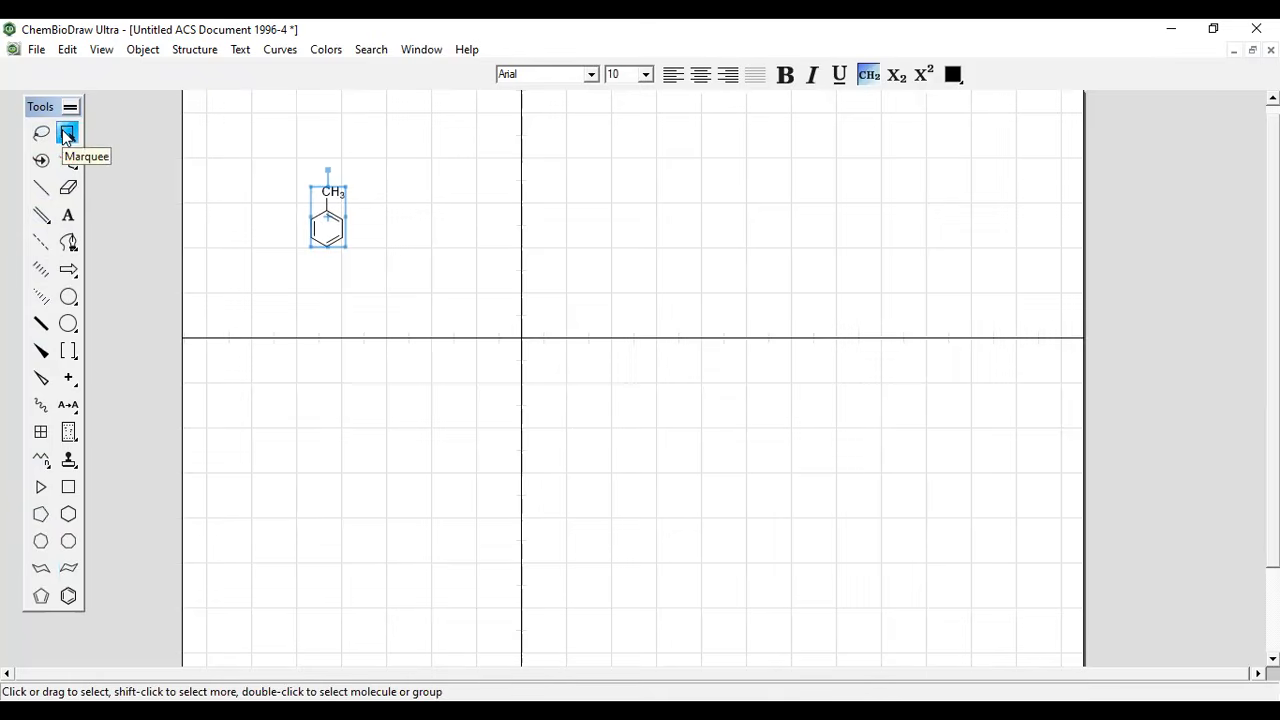
drag(271, 157, 429, 323)
click(42, 147)
mouse_move(283, 160)
mouse_down()
mouse_move(294, 190)
mouse_move(414, 286)
mouse_move(290, 175)
mouse_move(370, 267)
mouse_up()
drag(427, 247, 443, 153)
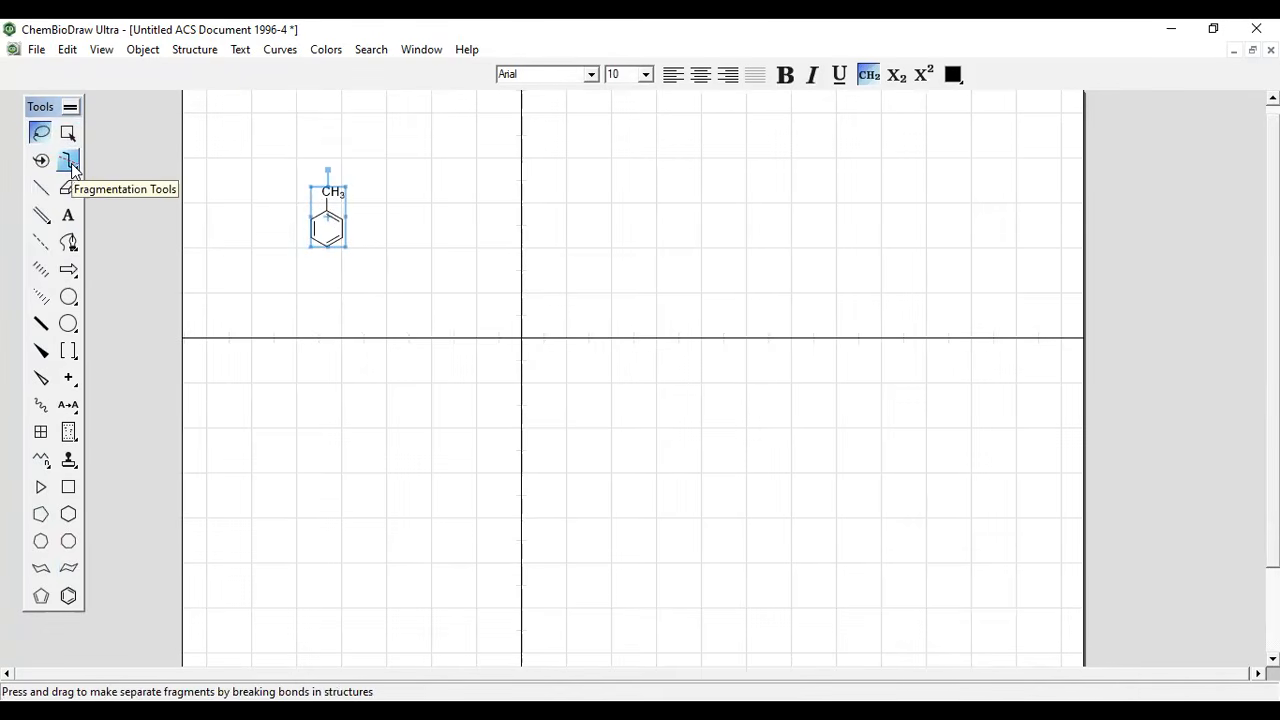
Step: Split the methyl-substituted benzene ring across its CH3 bond with the Fragmentation tool
drag(71, 170, 94, 174)
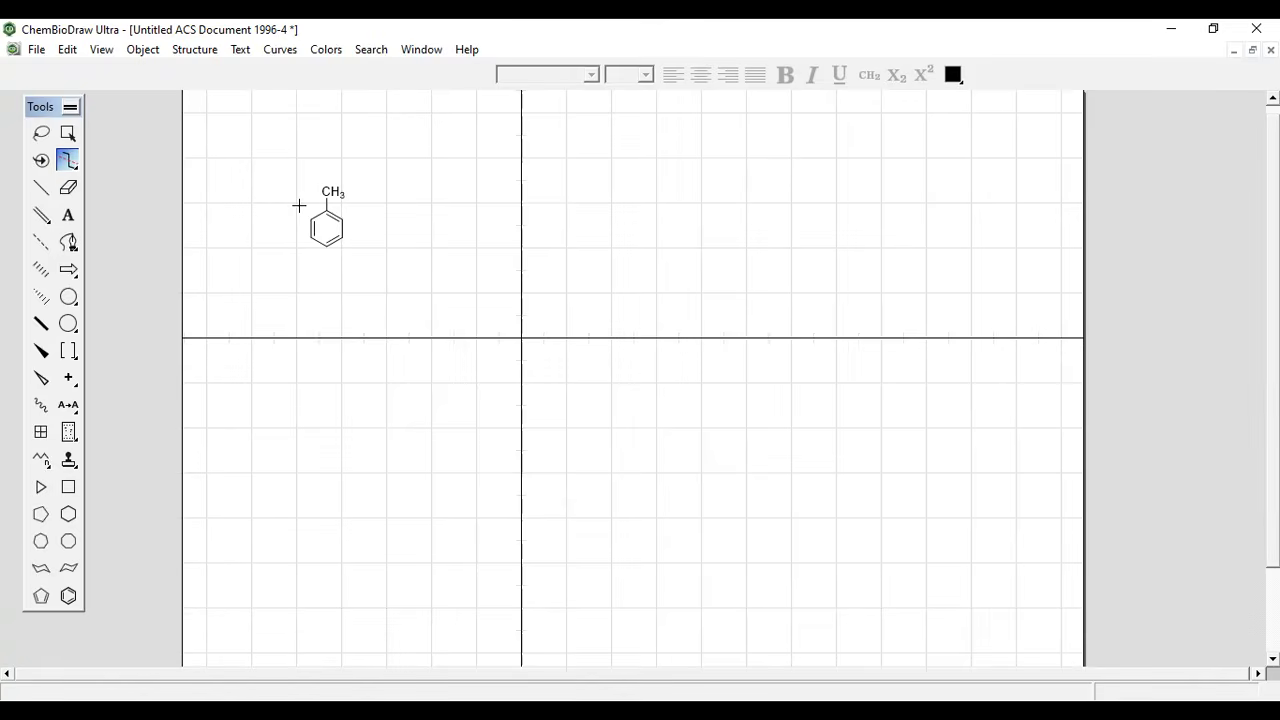
drag(298, 205, 386, 205)
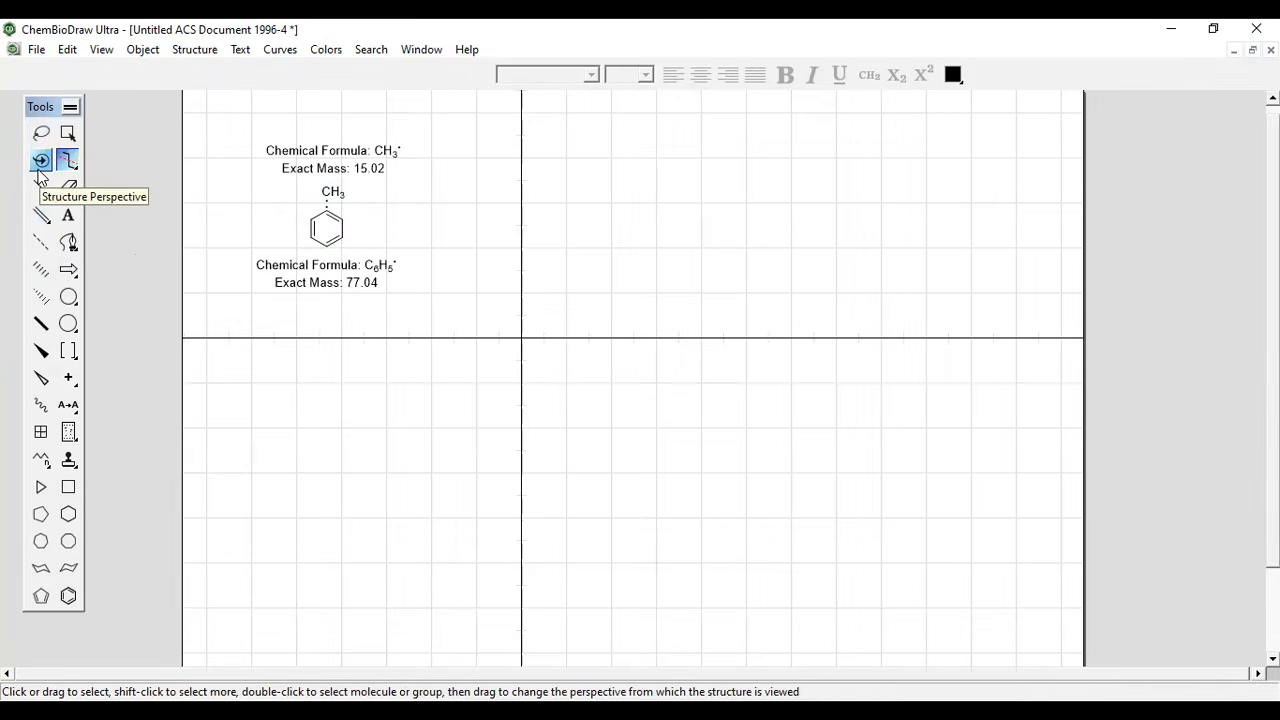
Step: Place a second benzene ring below the fragmented structure, tilt it with Structure Perspective, and delete it
click(72, 597)
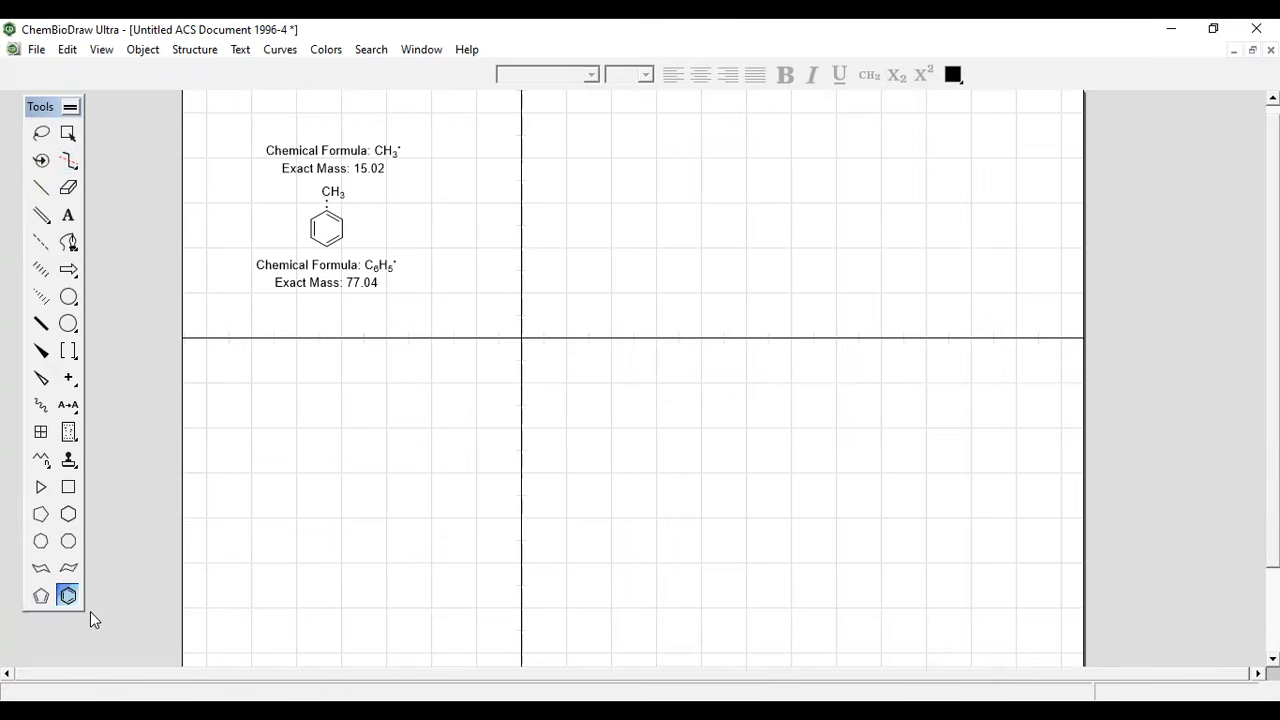
click(320, 416)
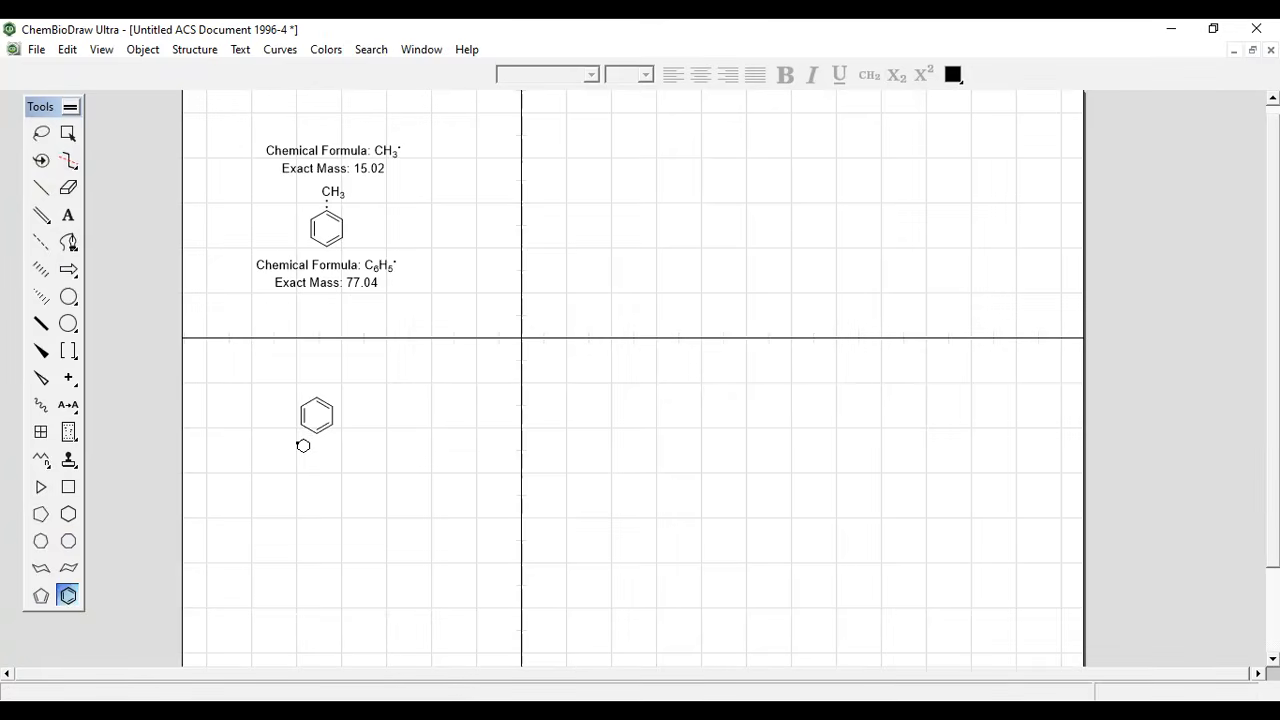
click(40, 166)
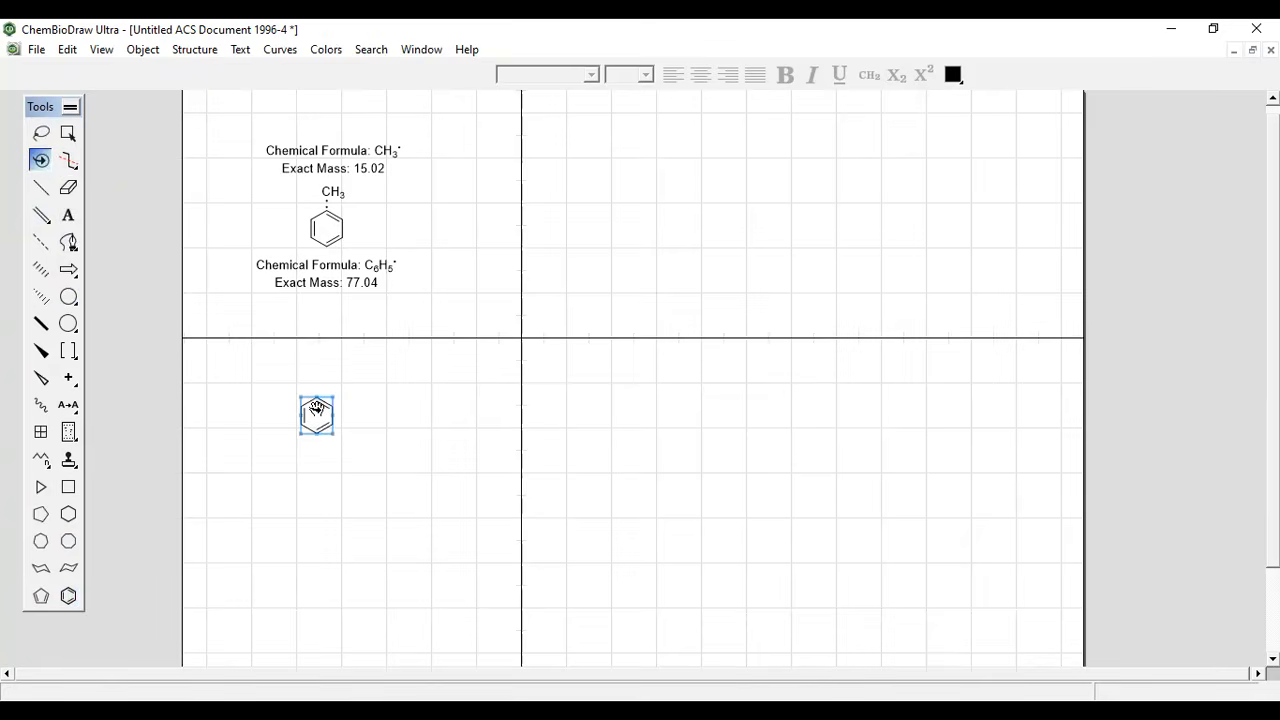
drag(316, 411, 320, 545)
click(311, 419)
drag(329, 451, 308, 391)
key(Delete)
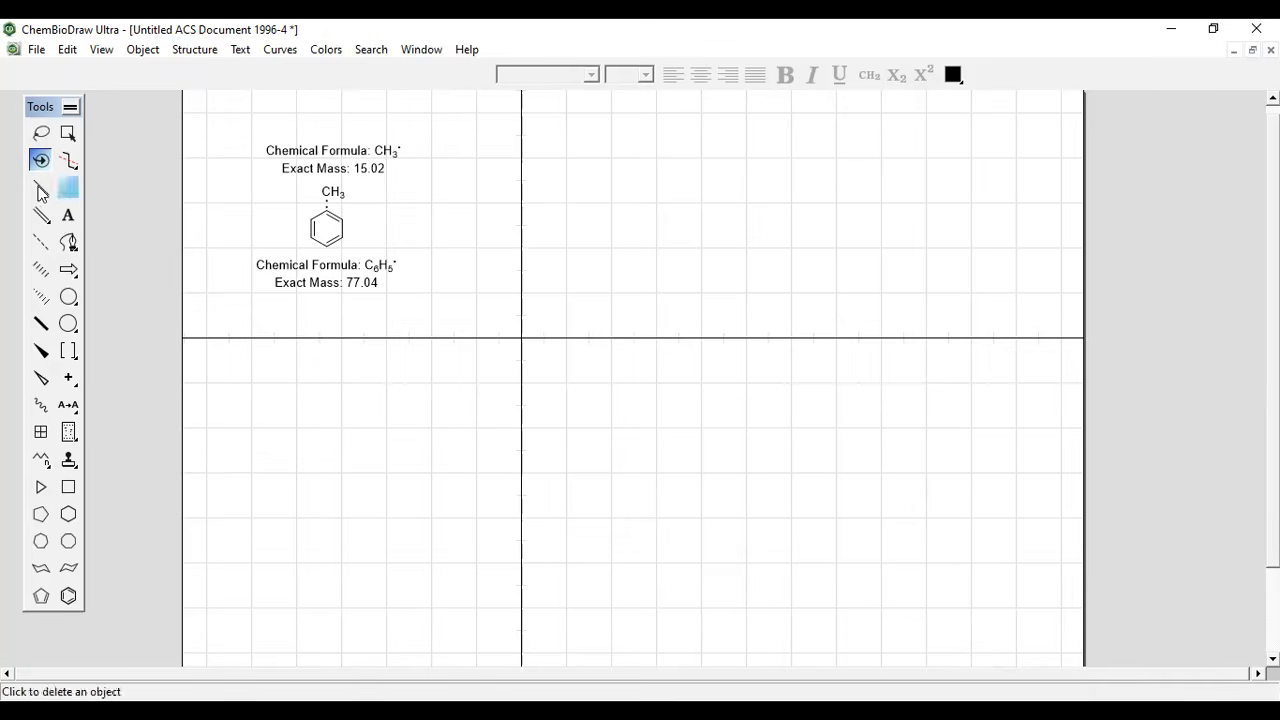
Step: Erase both formula and mass captions, the methyl group and the entire benzene ring with the Eraser
click(71, 189)
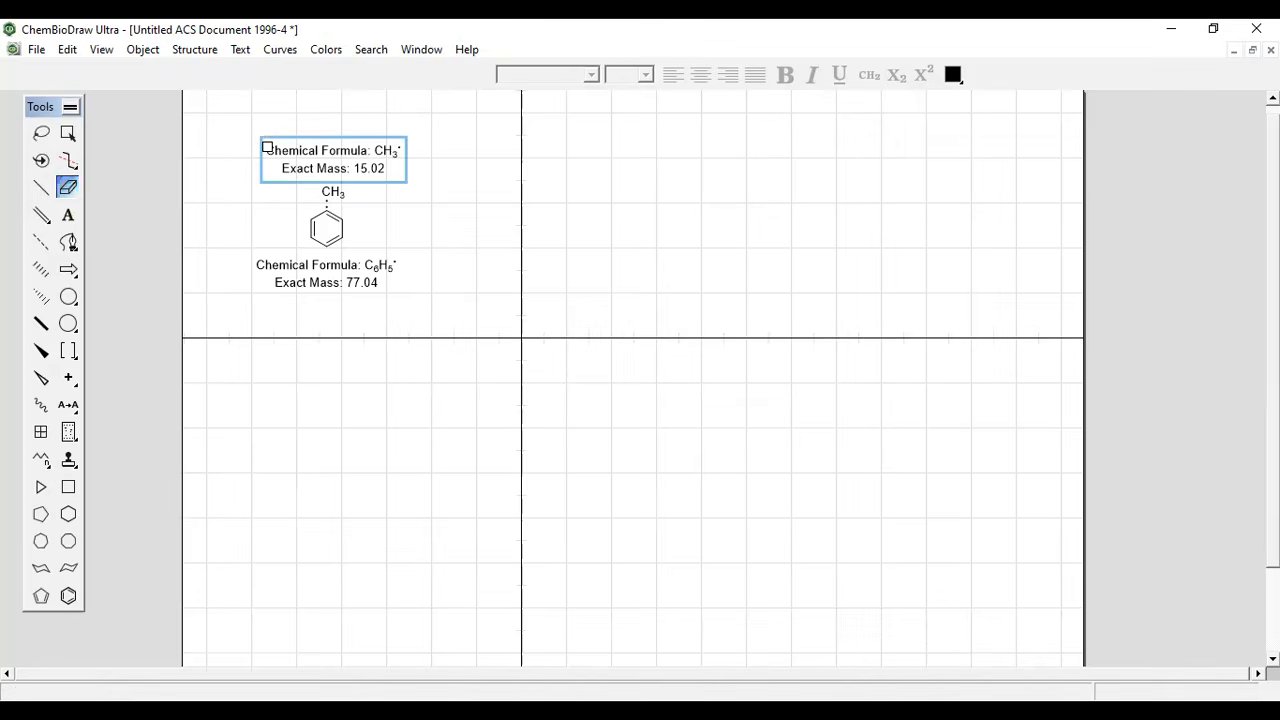
click(275, 150)
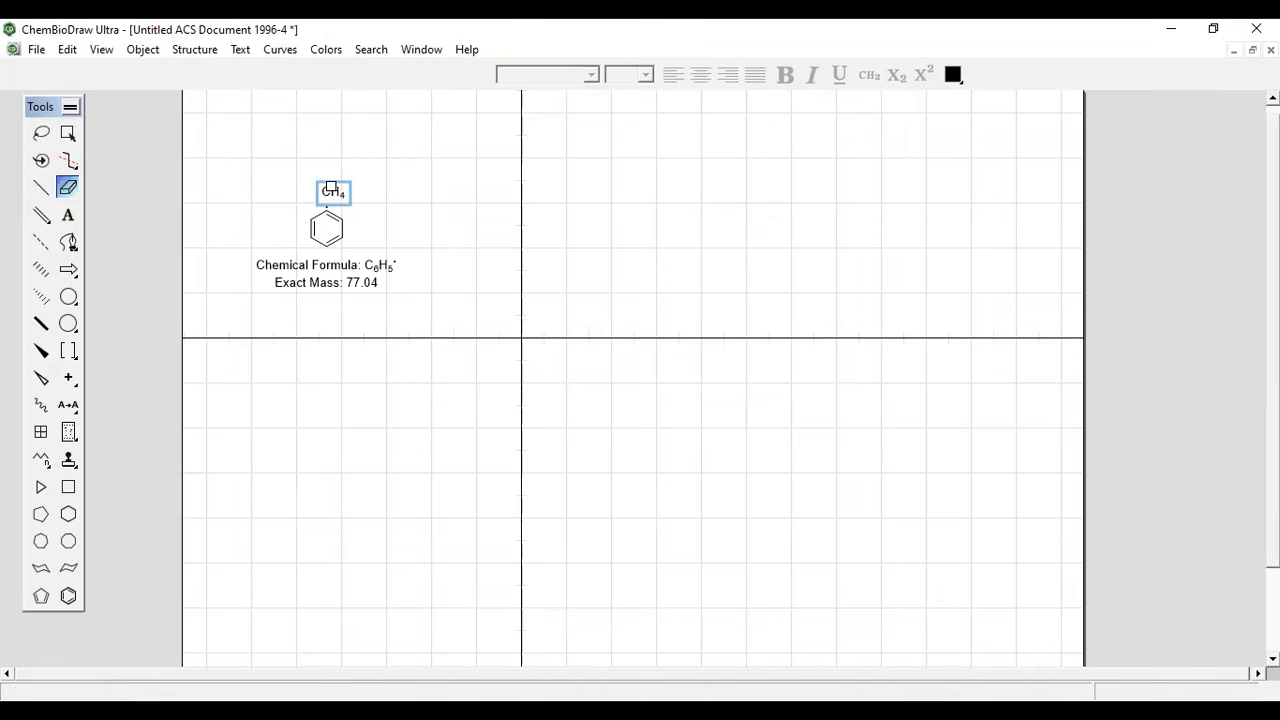
click(331, 188)
click(334, 207)
click(268, 266)
click(316, 222)
click(328, 207)
click(346, 228)
click(323, 243)
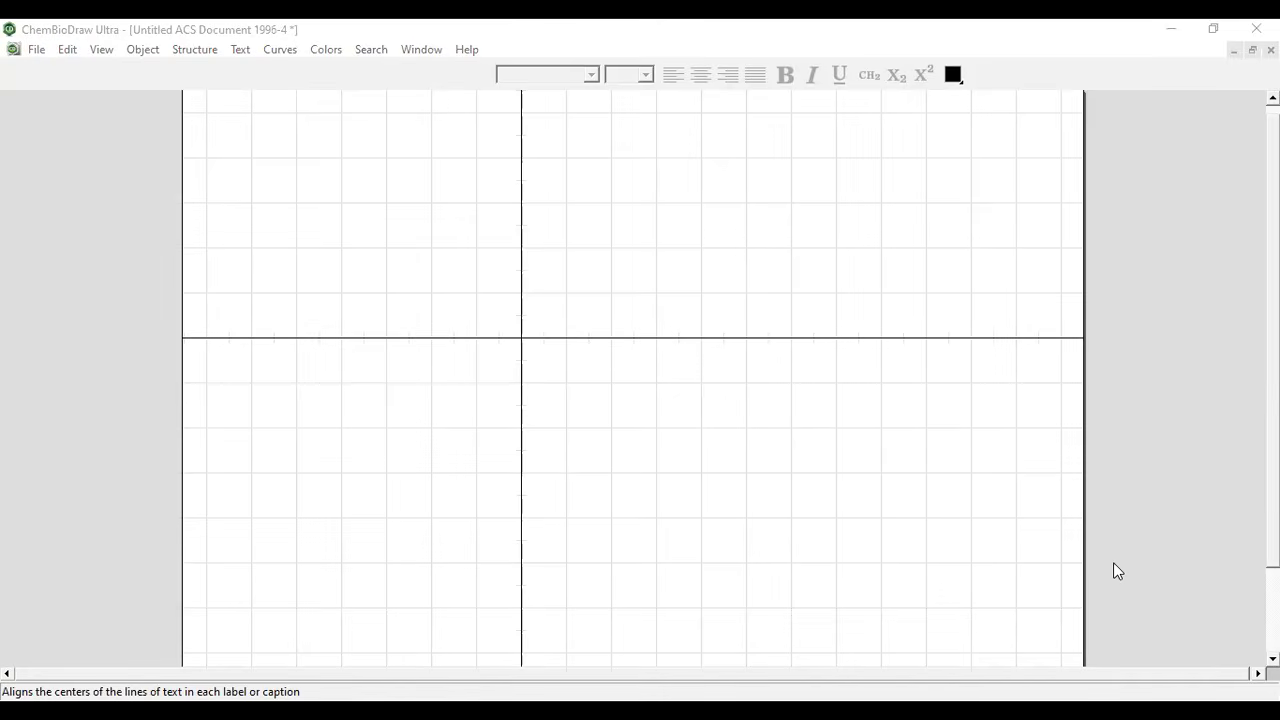
click(118, 262)
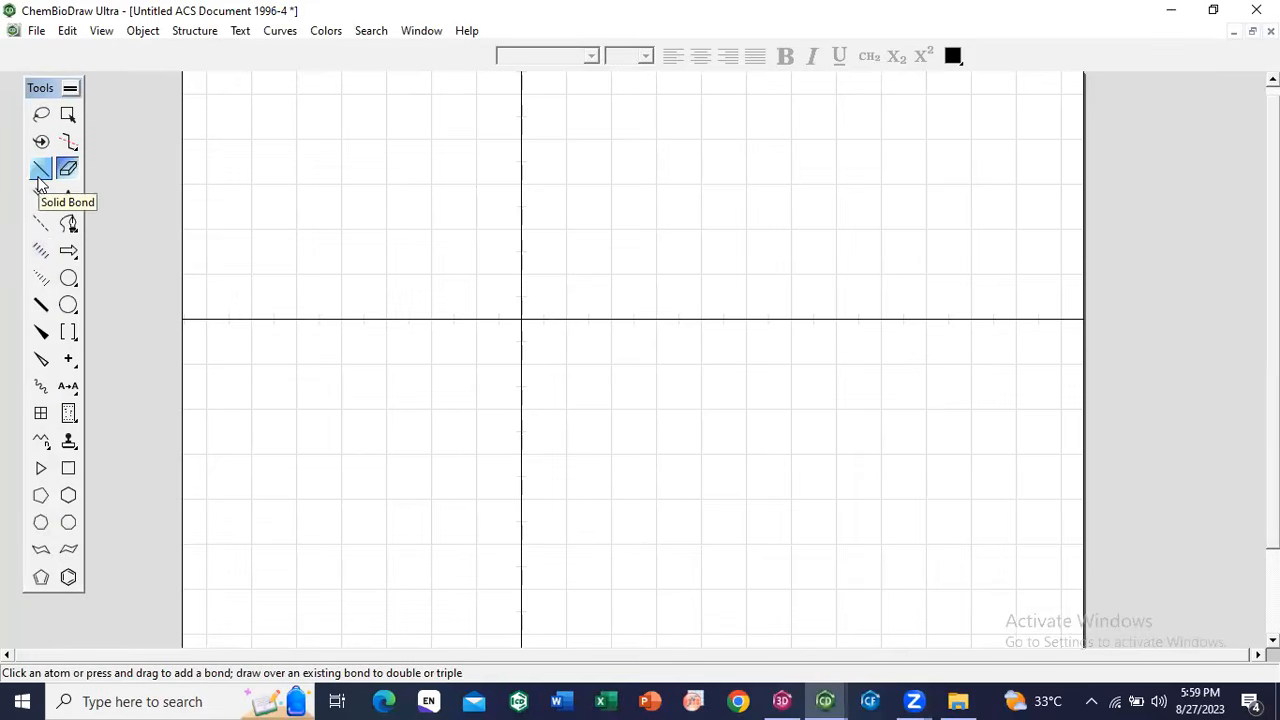
Step: Draw a zigzag chain of six solid single bonds in the upper-left area of the page
click(39, 174)
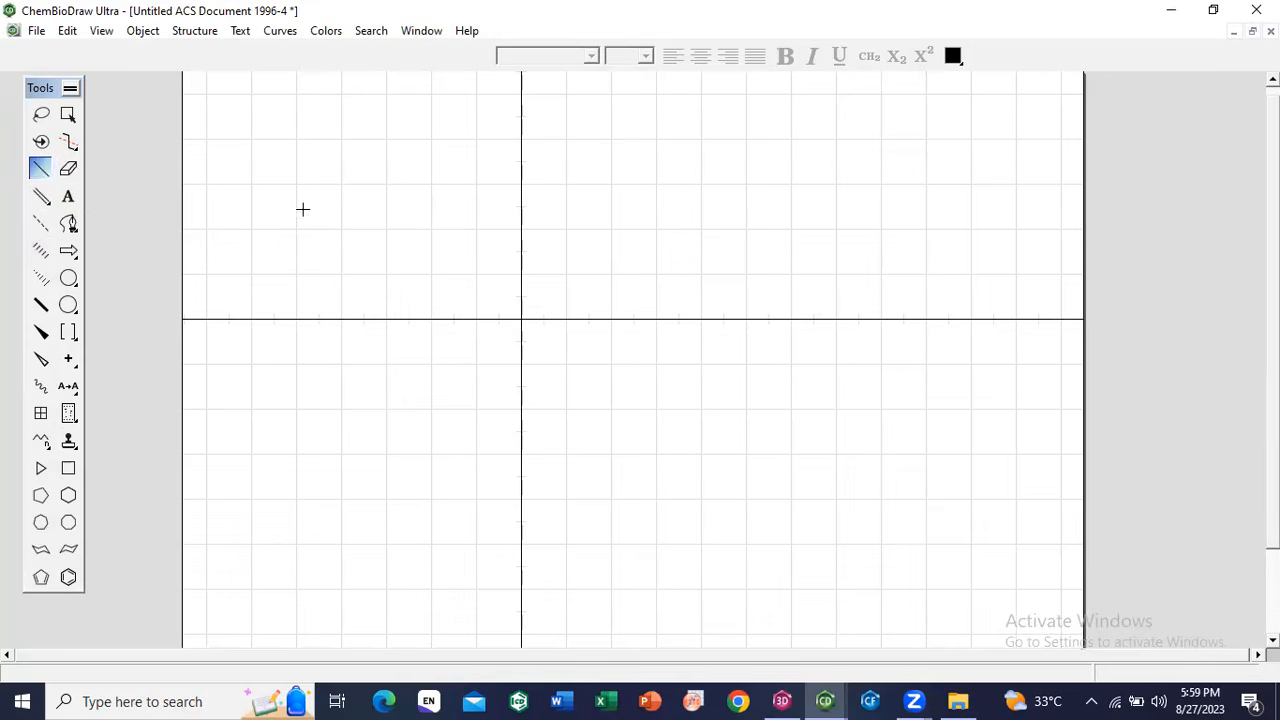
click(240, 232)
click(257, 222)
click(290, 224)
click(286, 223)
click(301, 230)
click(318, 220)
Step: Add a chain of 12 carbon atoms with the Acyclic Chain tool below the horizontal crosshair
click(41, 447)
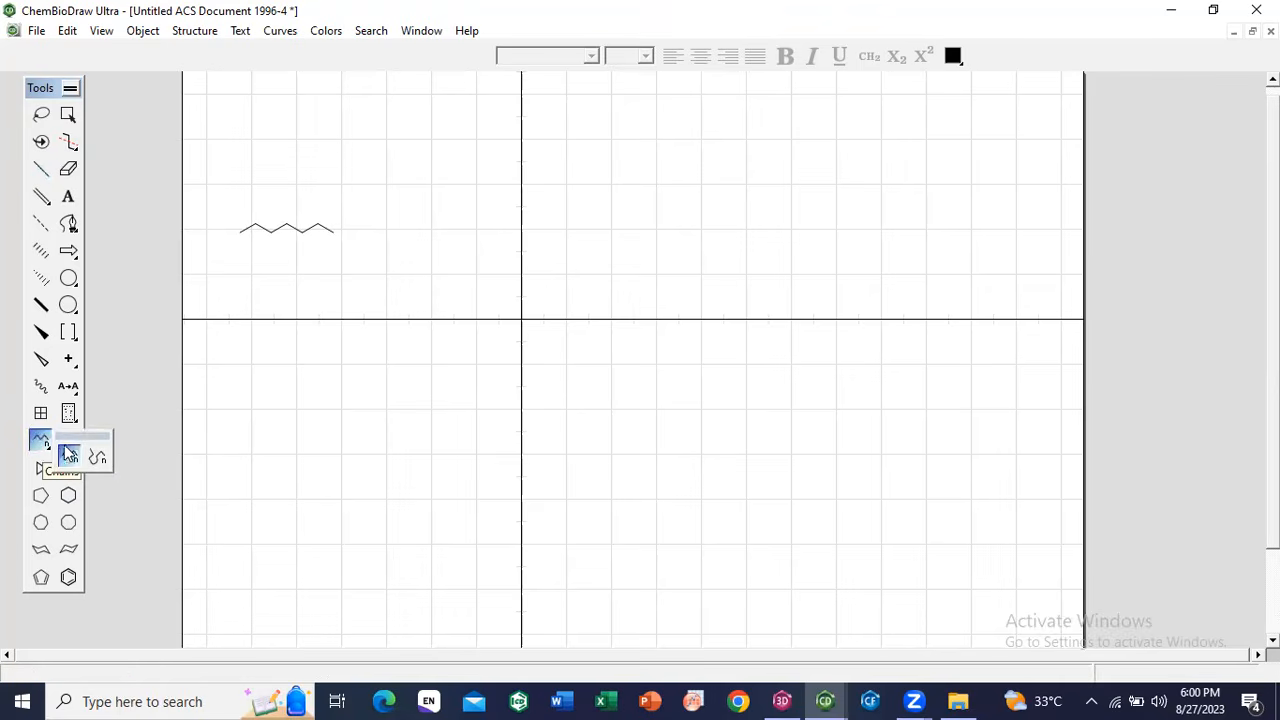
click(72, 465)
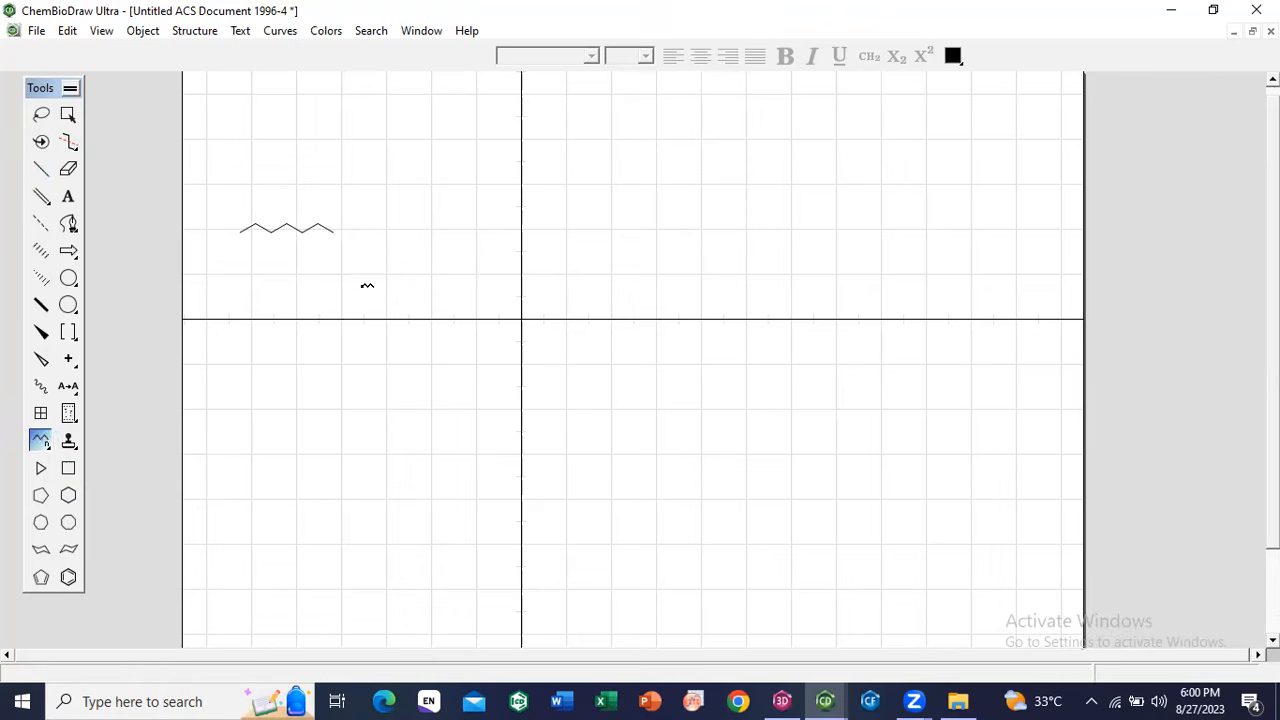
click(425, 409)
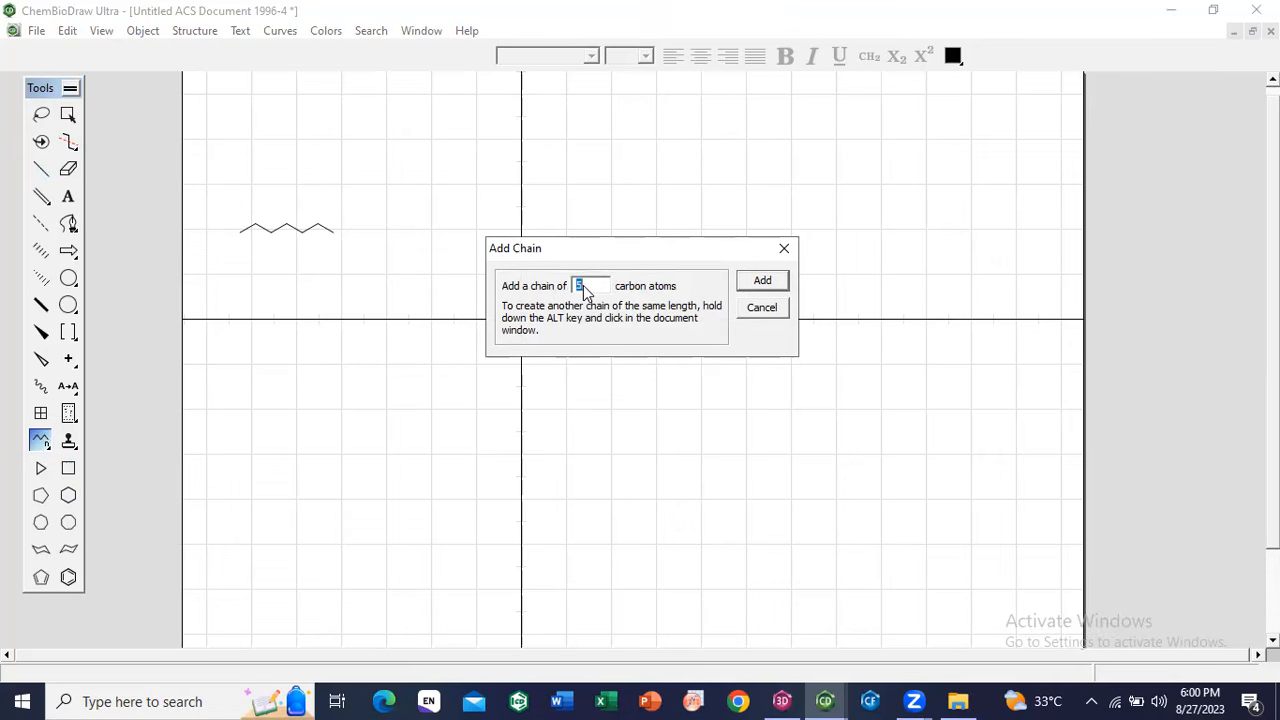
text(12)
click(760, 282)
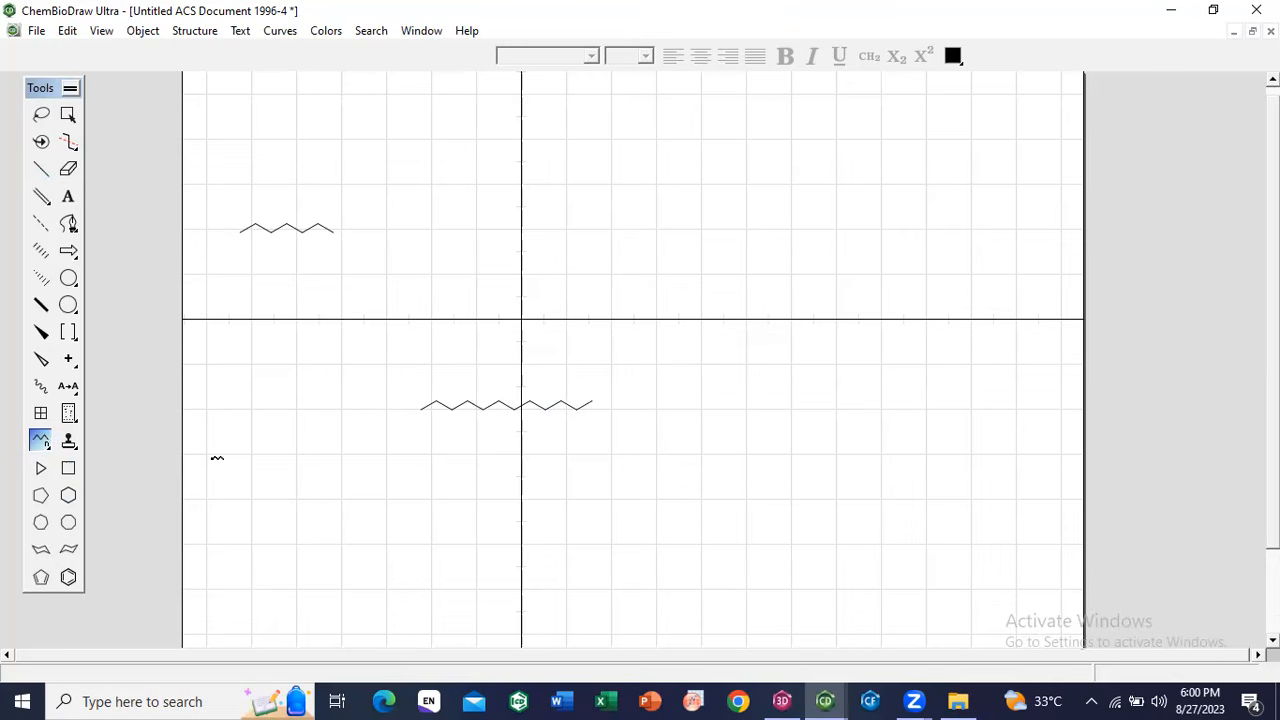
Step: Erase the six-bond zigzag chain and the 12-carbon chain with the Eraser
click(63, 176)
drag(251, 225, 374, 225)
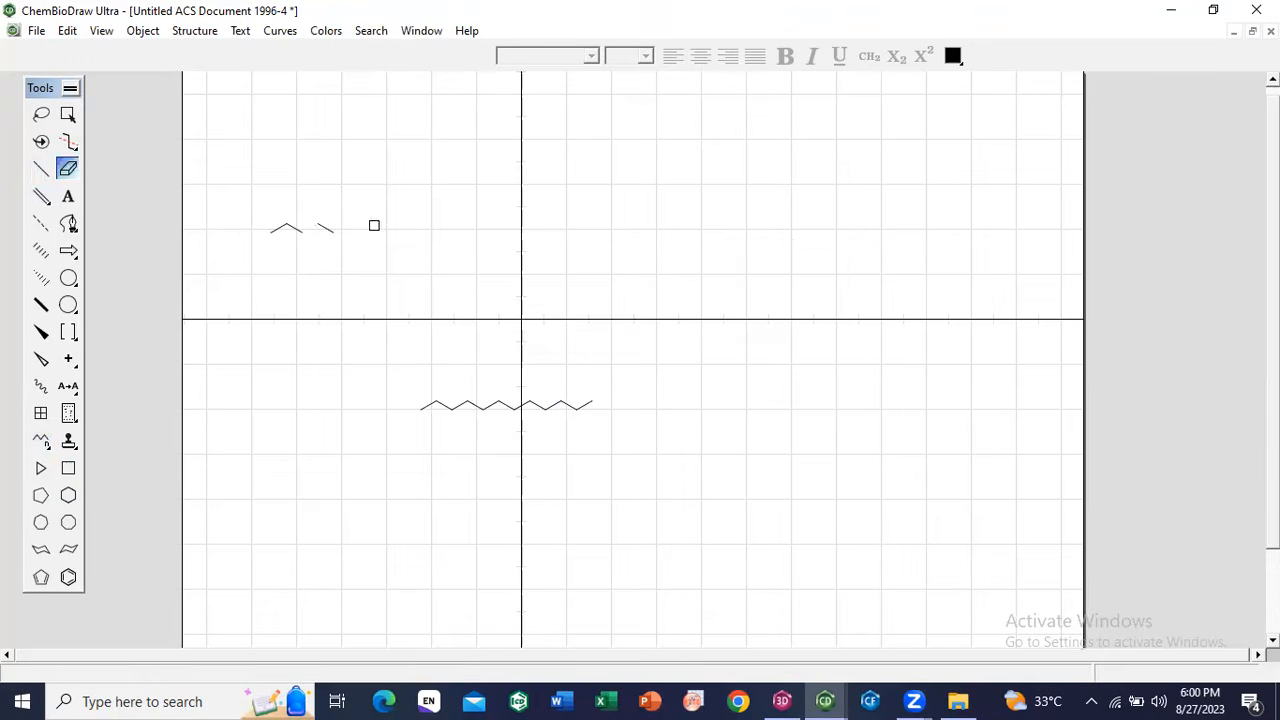
mouse_move(288, 250)
mouse_down()
mouse_move(268, 228)
mouse_move(296, 254)
mouse_up()
click(437, 402)
click(576, 406)
mouse_move(576, 405)
mouse_down()
mouse_move(449, 406)
mouse_move(548, 408)
mouse_up()
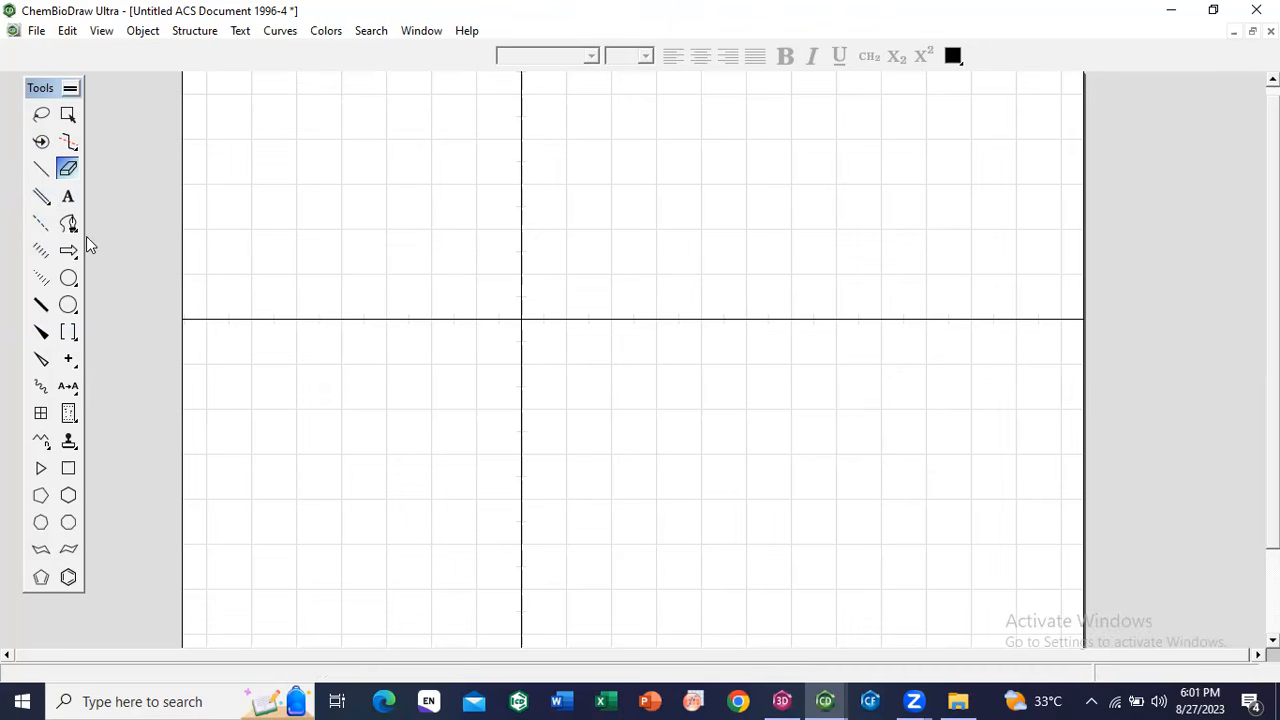
click(40, 170)
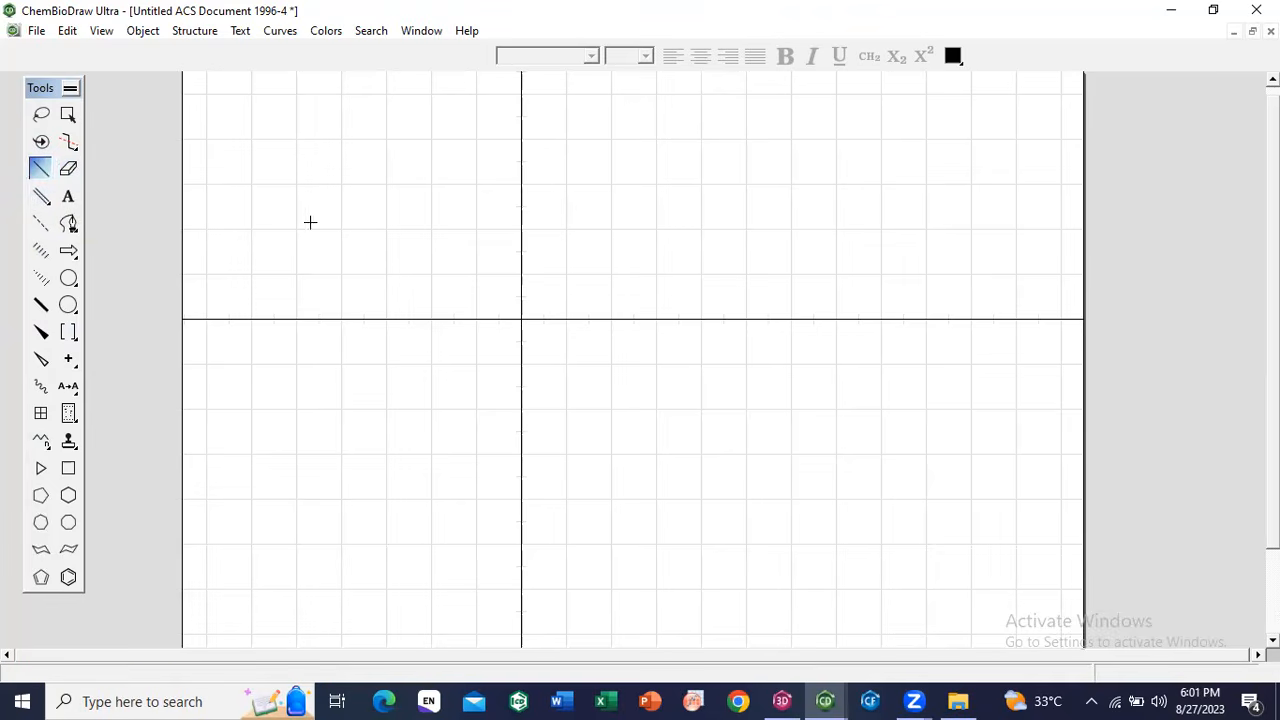
click(47, 207)
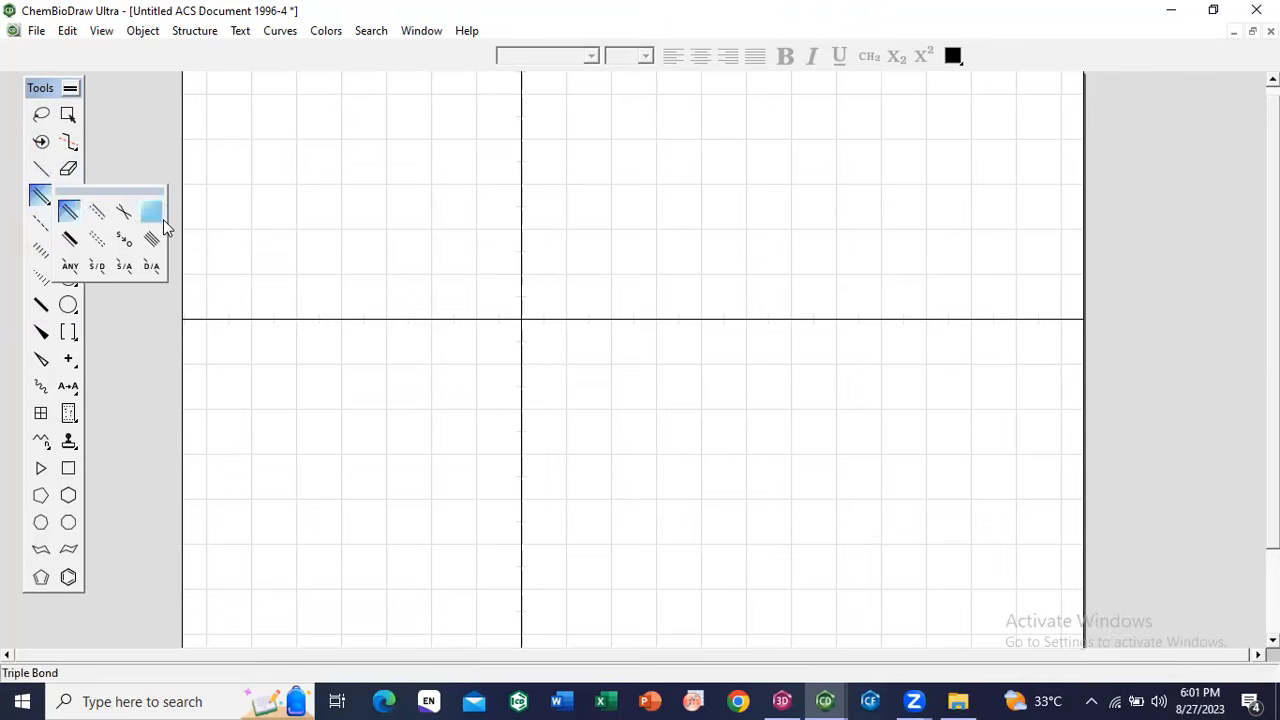
click(68, 248)
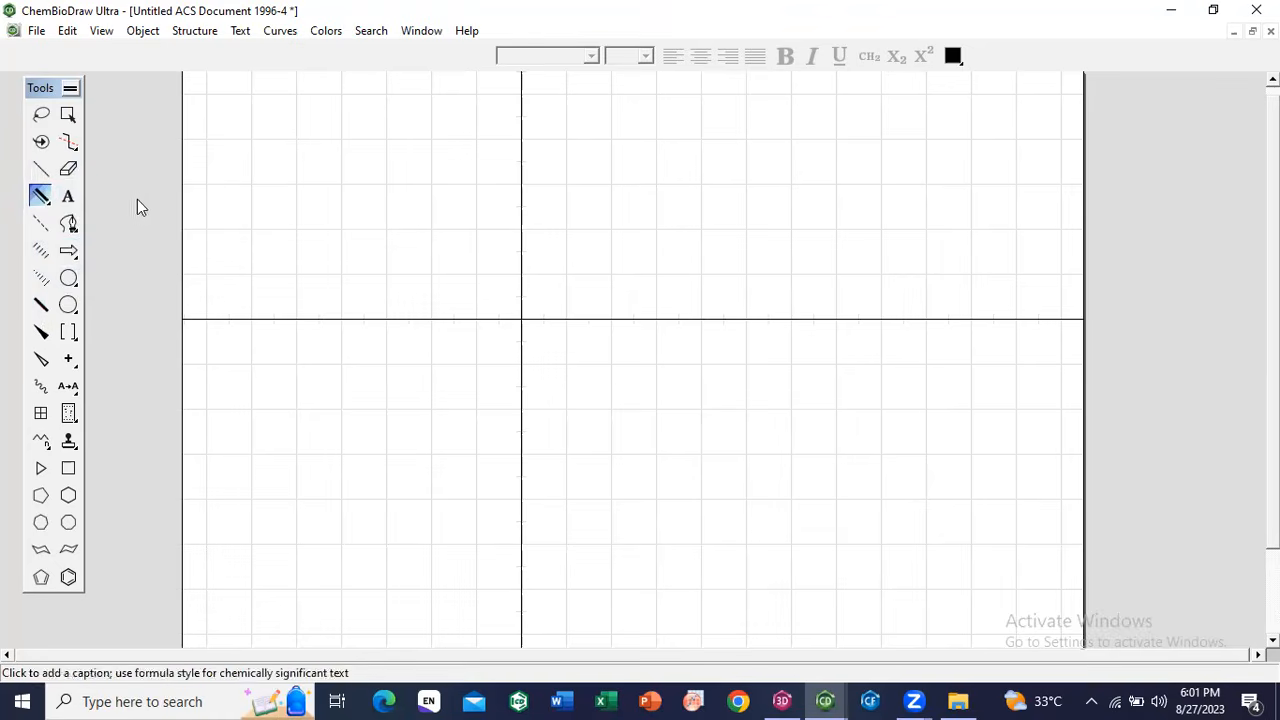
Step: Draw two connected solid single bonds in the upper-left area and extend their right end with a double bond
click(40, 168)
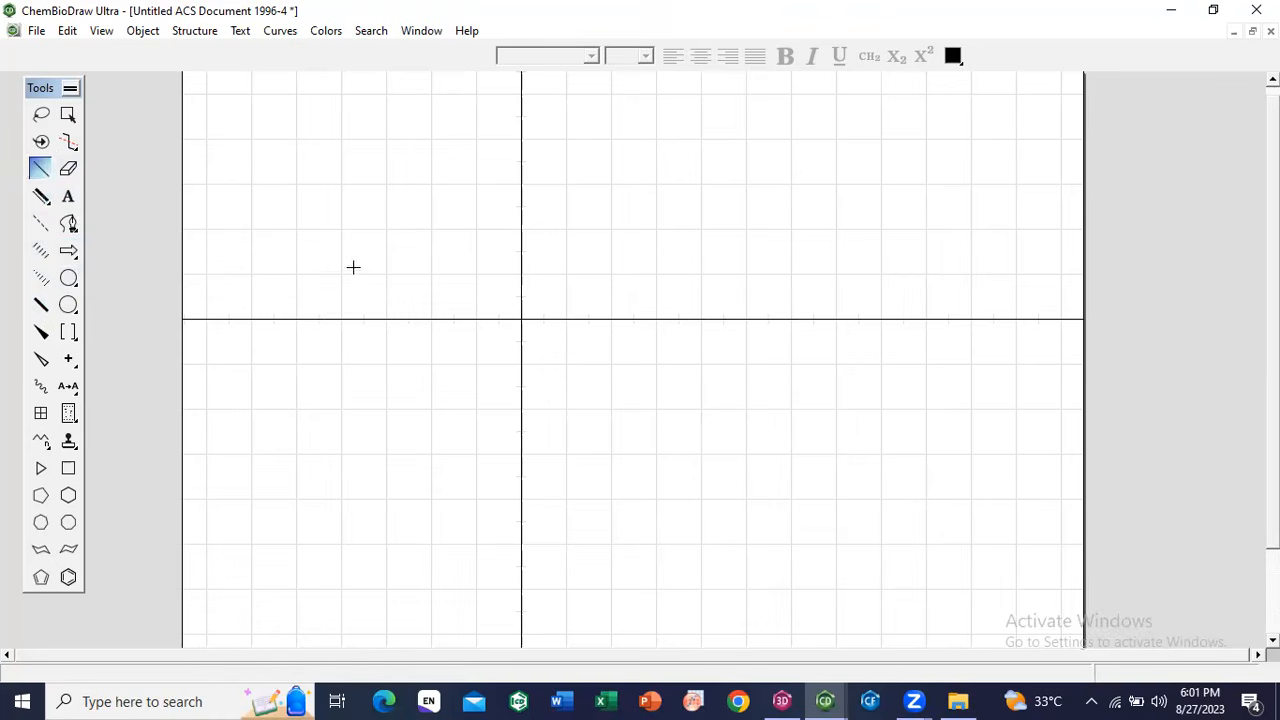
click(297, 256)
drag(311, 248, 328, 257)
drag(47, 203, 72, 220)
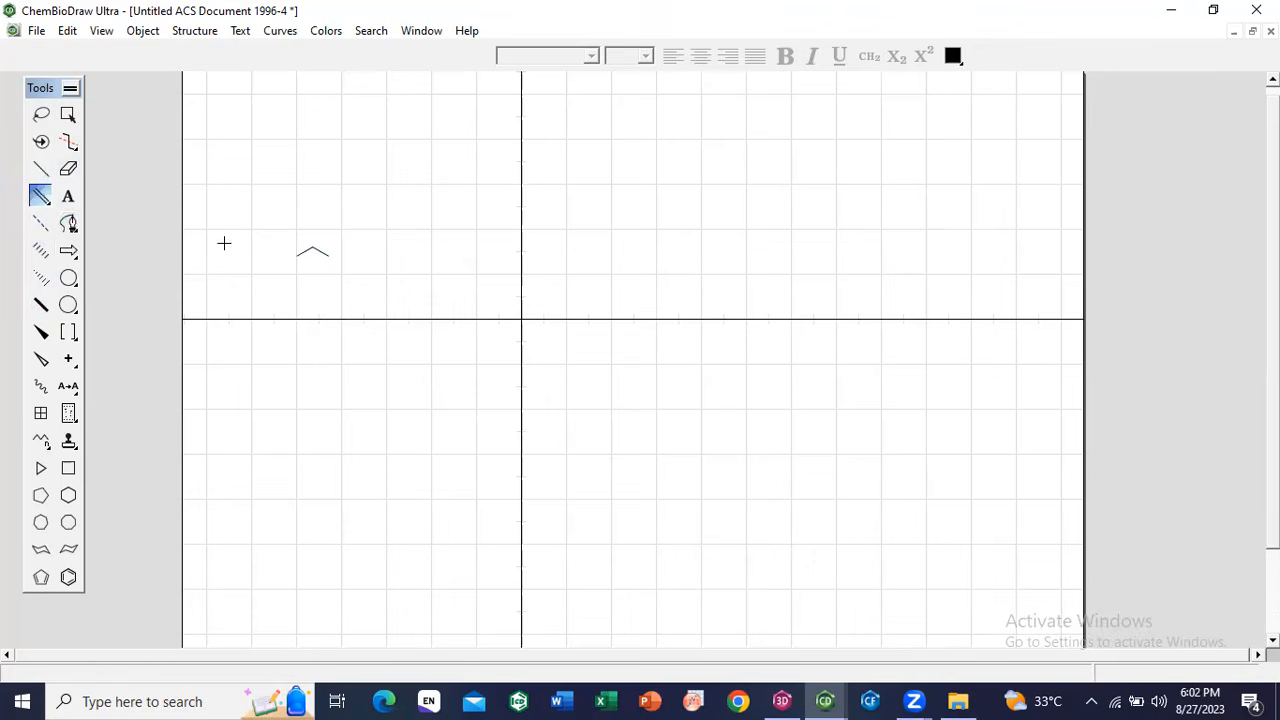
click(330, 256)
Step: Label all four atoms of the double-bonded chain as carbon so their hydrogens are written out
key(c)
key(c)
key(c)
key(c)
Step: Change the double bond at the end of the four-carbon chain to a triple bond, undoing misplaced attempts
click(47, 205)
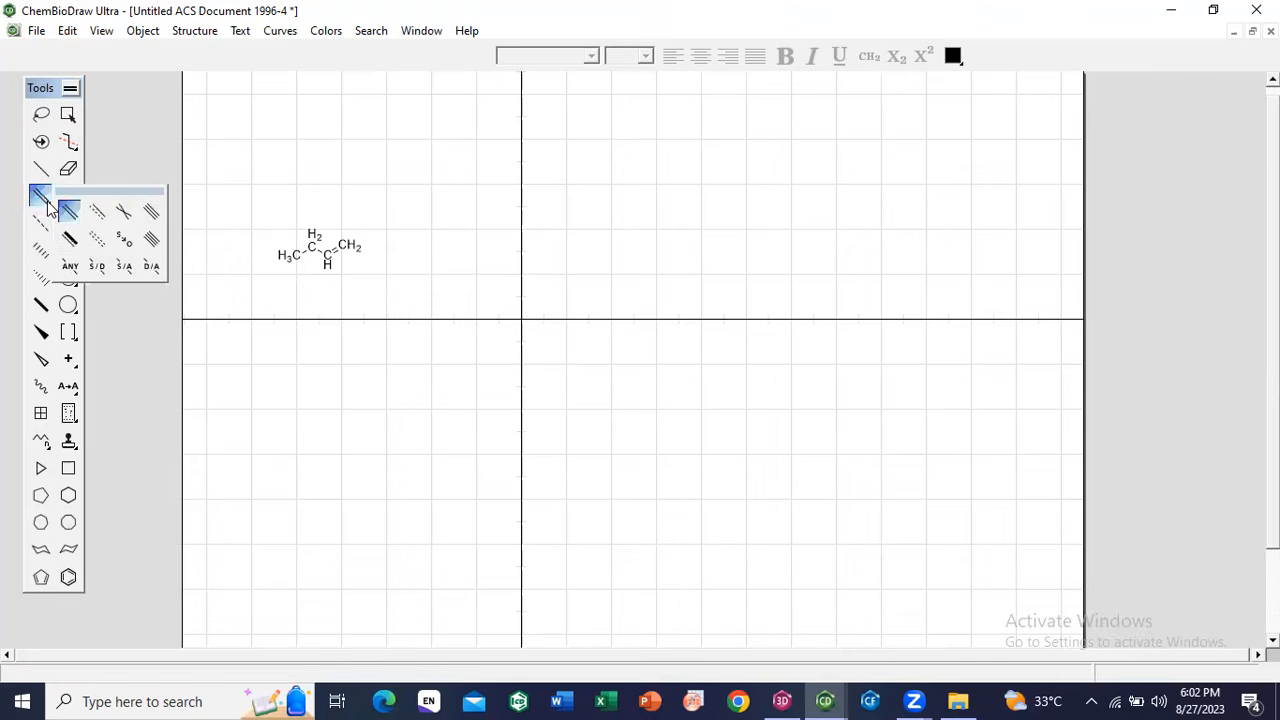
click(154, 212)
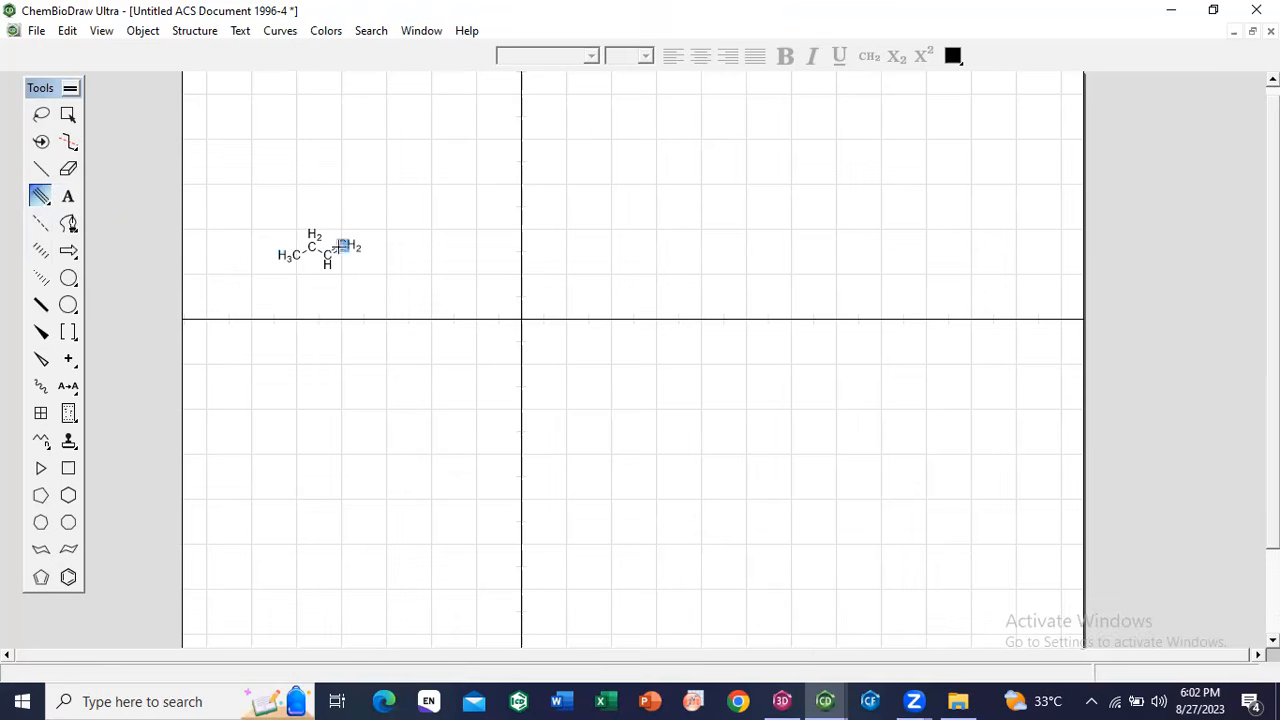
click(342, 245)
key(ctrl+z)
click(328, 255)
key(ctrl+z)
key(ctrl+z)
click(341, 247)
key(ctrl+z)
click(343, 247)
Step: Draw a separate horizontal single bond below the four-carbon structure and convert it to a triple bond
click(41, 170)
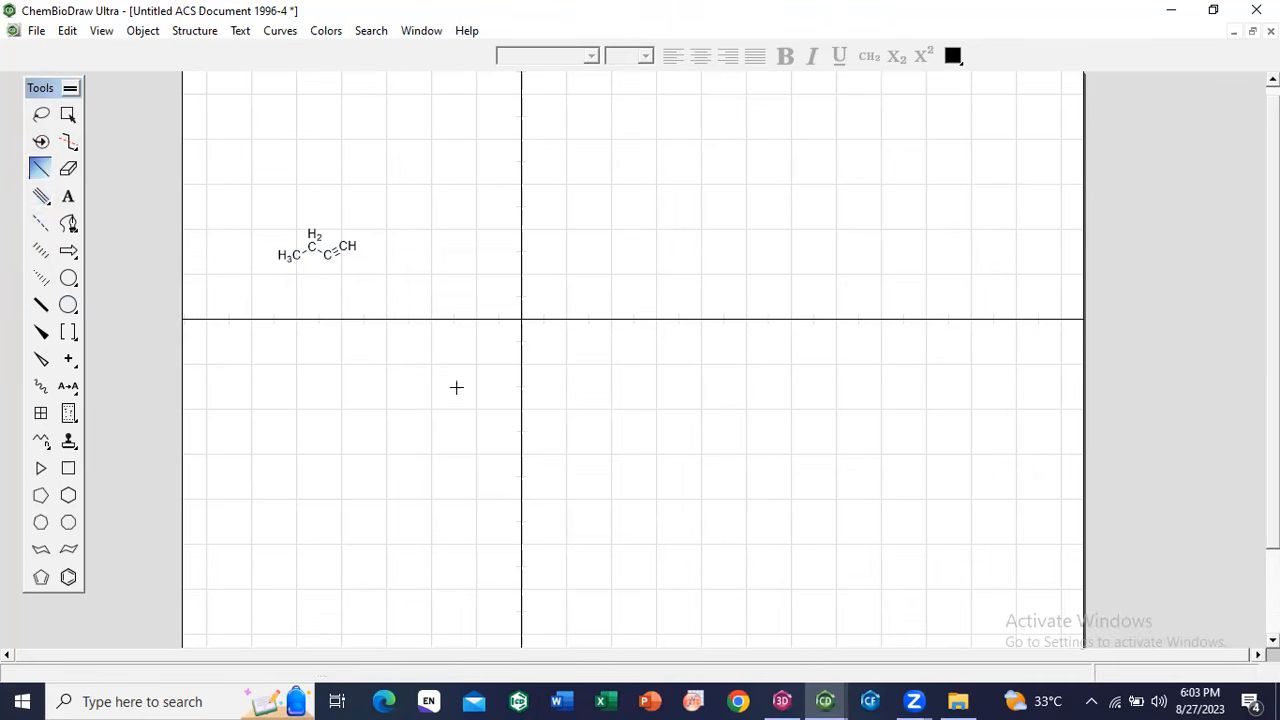
click(352, 380)
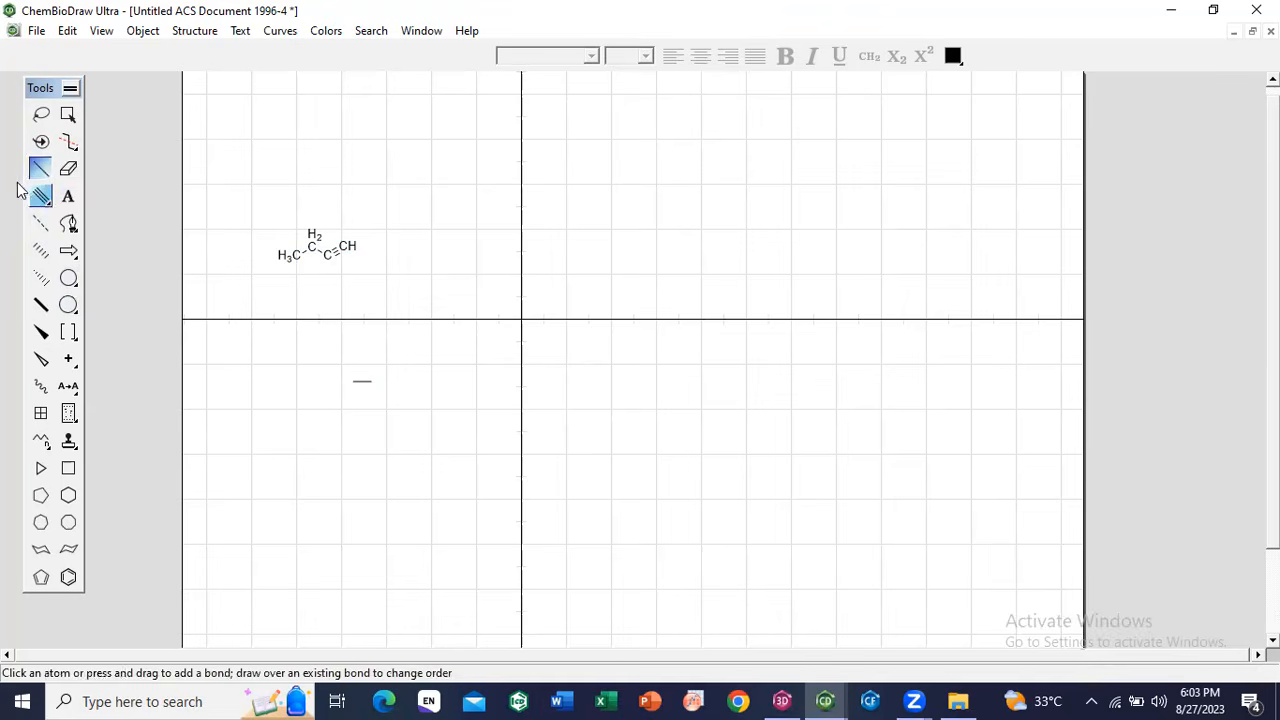
click(43, 204)
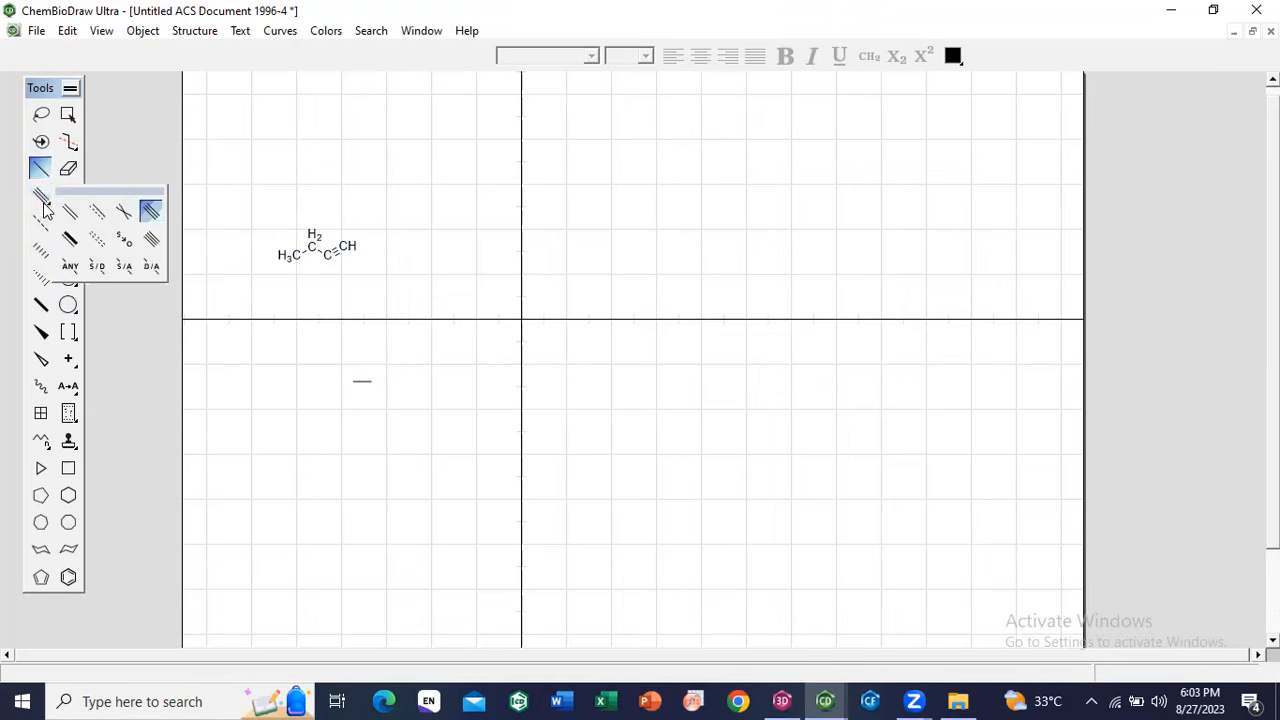
click(156, 218)
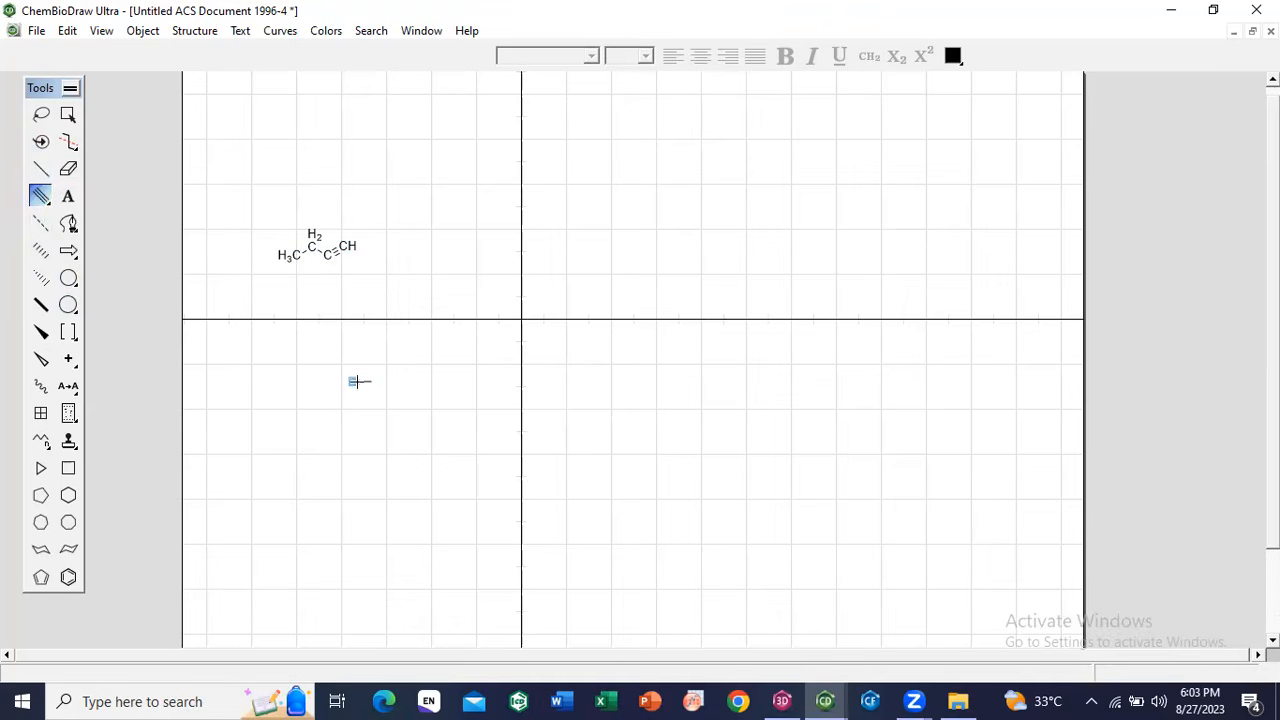
click(360, 381)
Step: Add the caption ZnCl2 between the two structures and format its 2 as a subscript
click(67, 197)
click(424, 301)
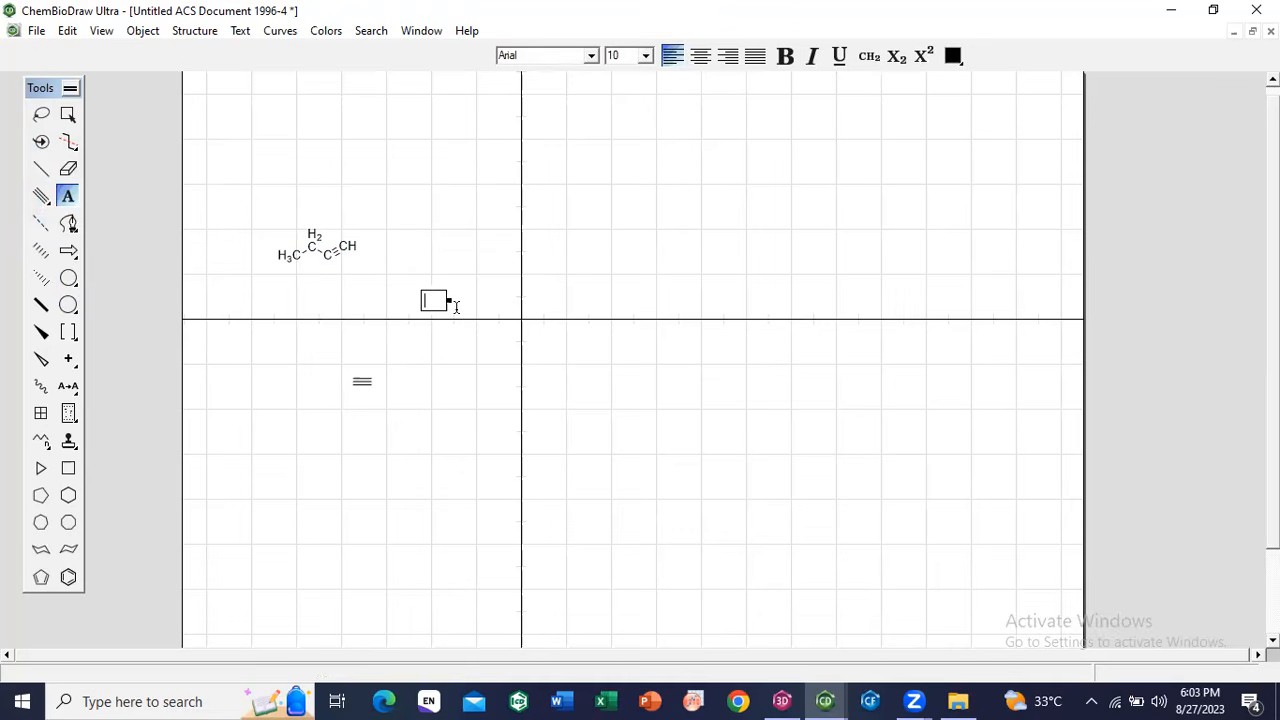
text(ZnCl2)
drag(463, 300, 451, 302)
click(895, 56)
click(280, 363)
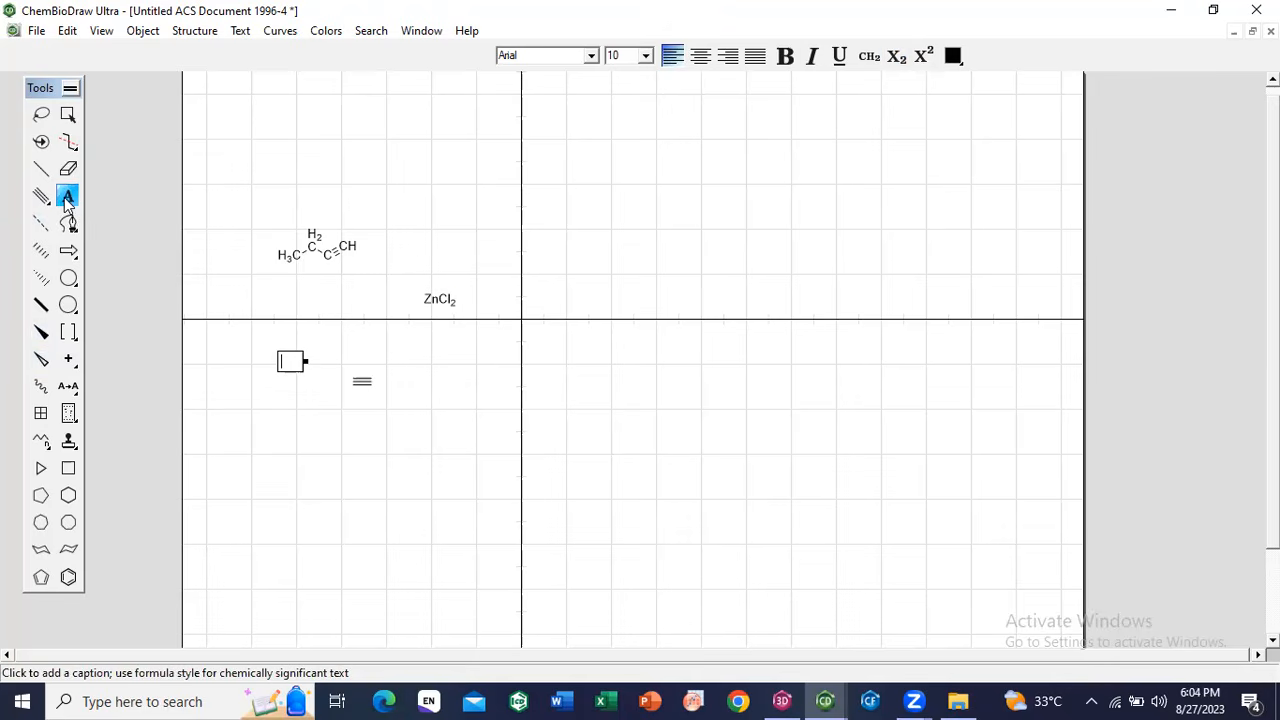
Step: Convert the four-carbon triple-bonded structure to its chemical name and nudge the name caption just below it
click(67, 114)
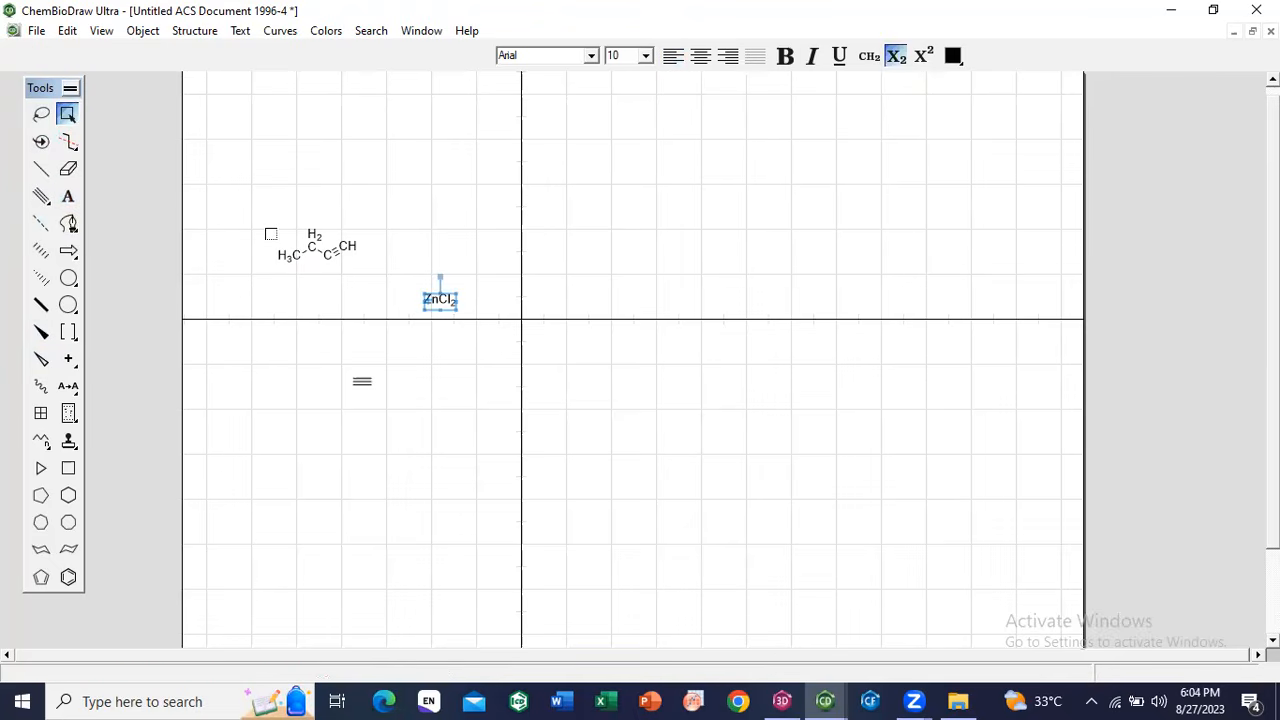
drag(245, 192, 374, 280)
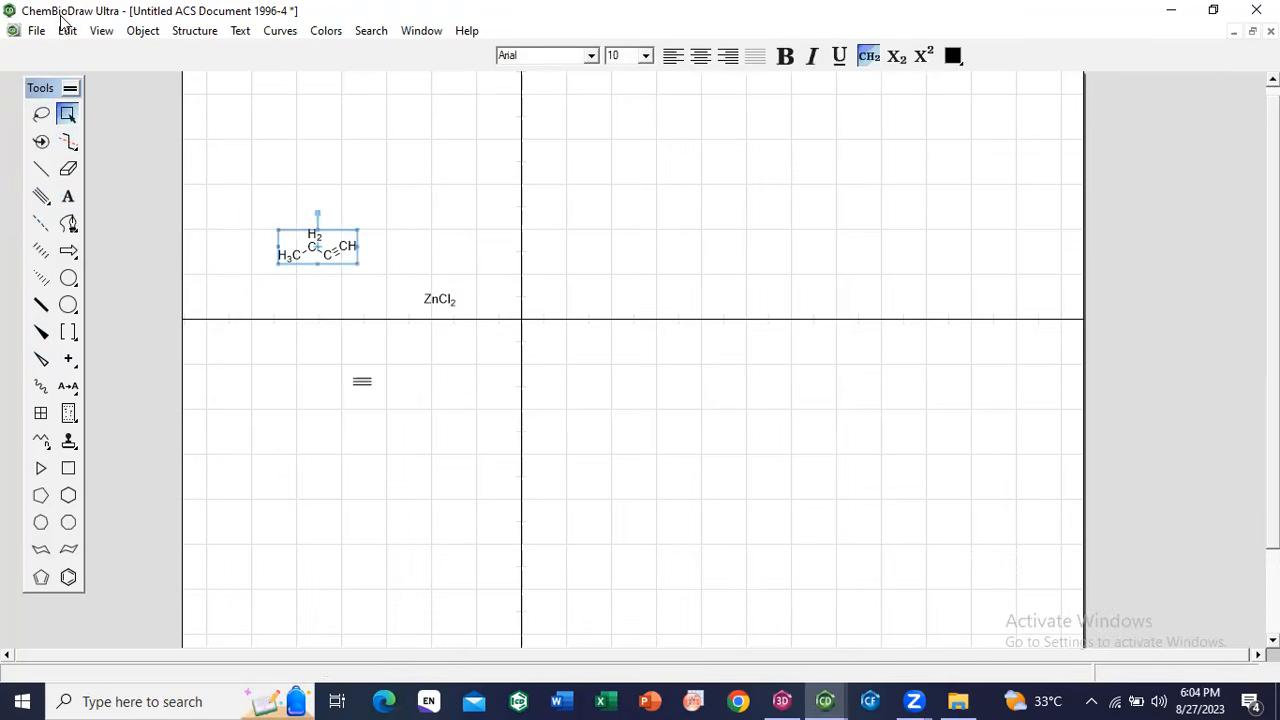
click(186, 31)
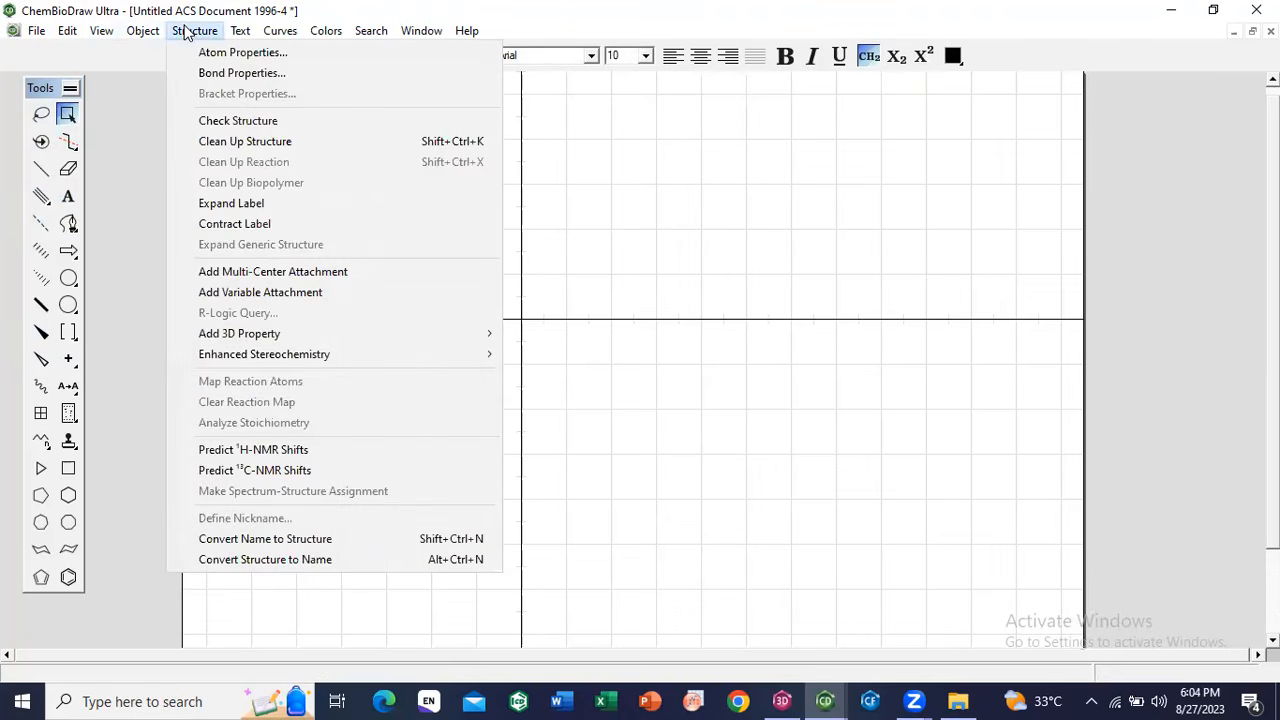
click(284, 560)
mouse_move(320, 282)
mouse_down()
mouse_move(323, 299)
mouse_move(322, 278)
mouse_up()
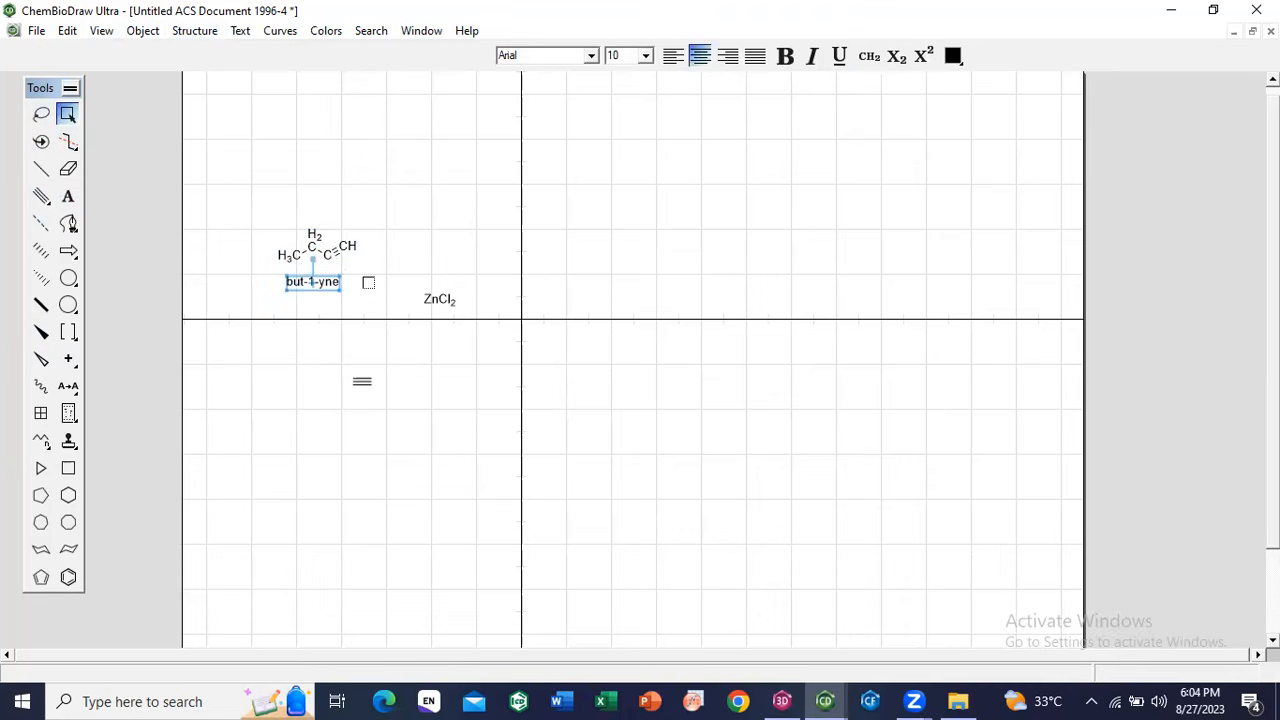
Step: Insert the structure for the name 1-butyne, with the name pasted below it
drag(252, 199, 382, 274)
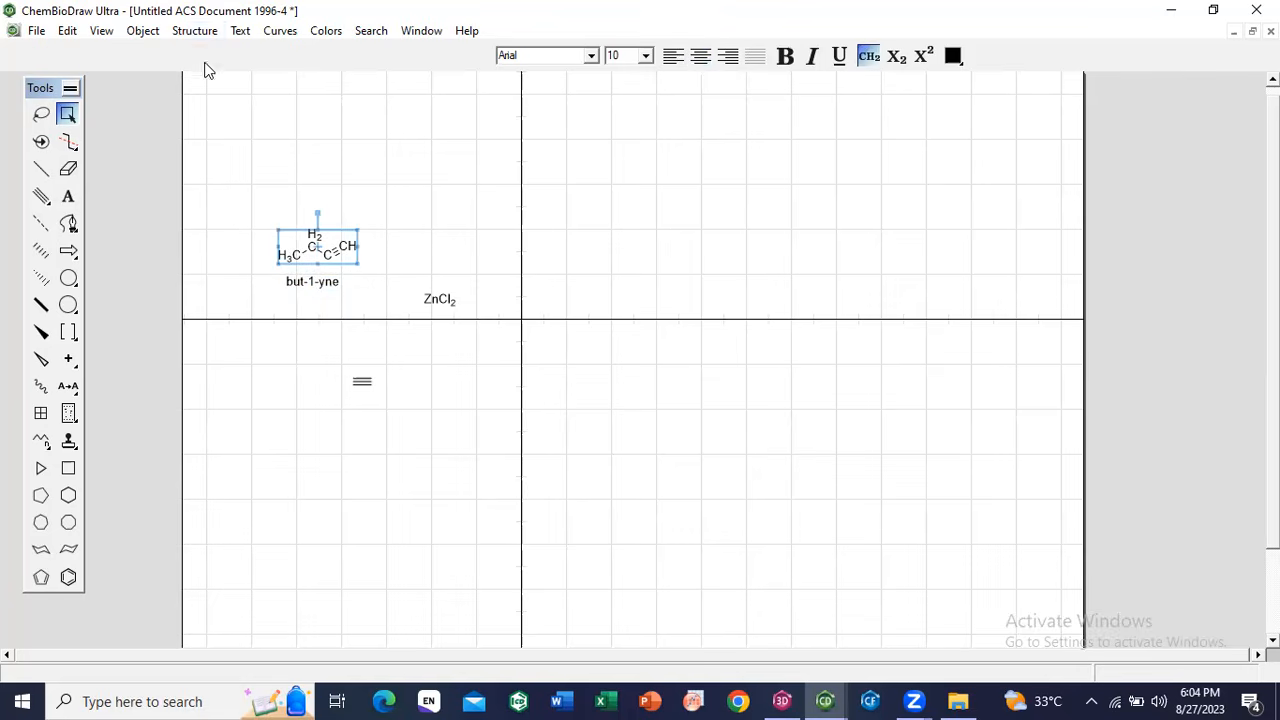
click(194, 30)
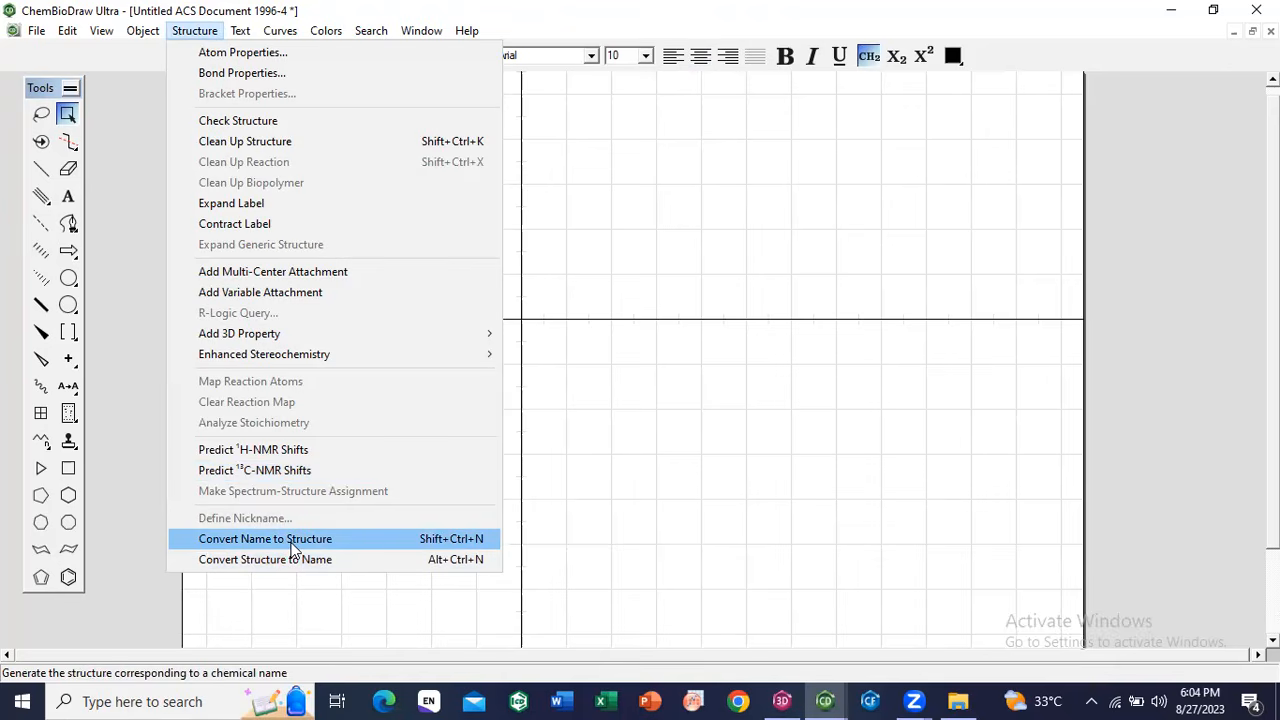
click(292, 540)
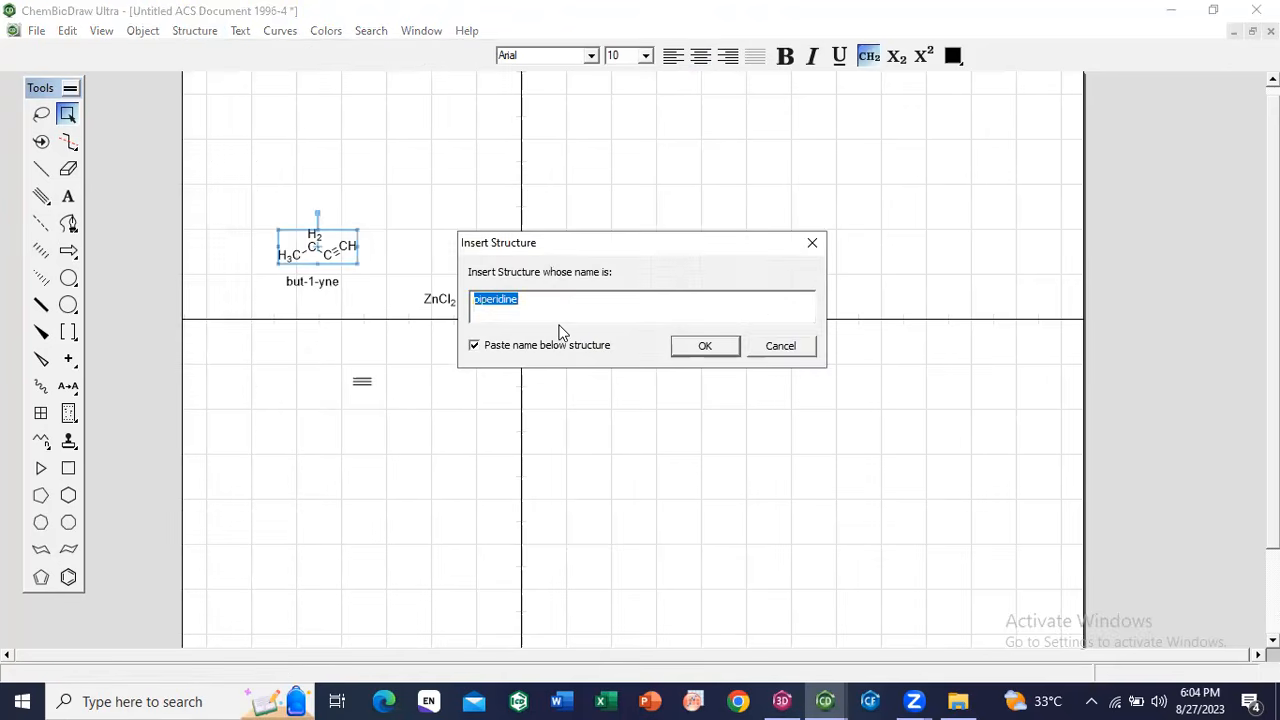
key(BackSpace)
text(1-butyne)
click(698, 352)
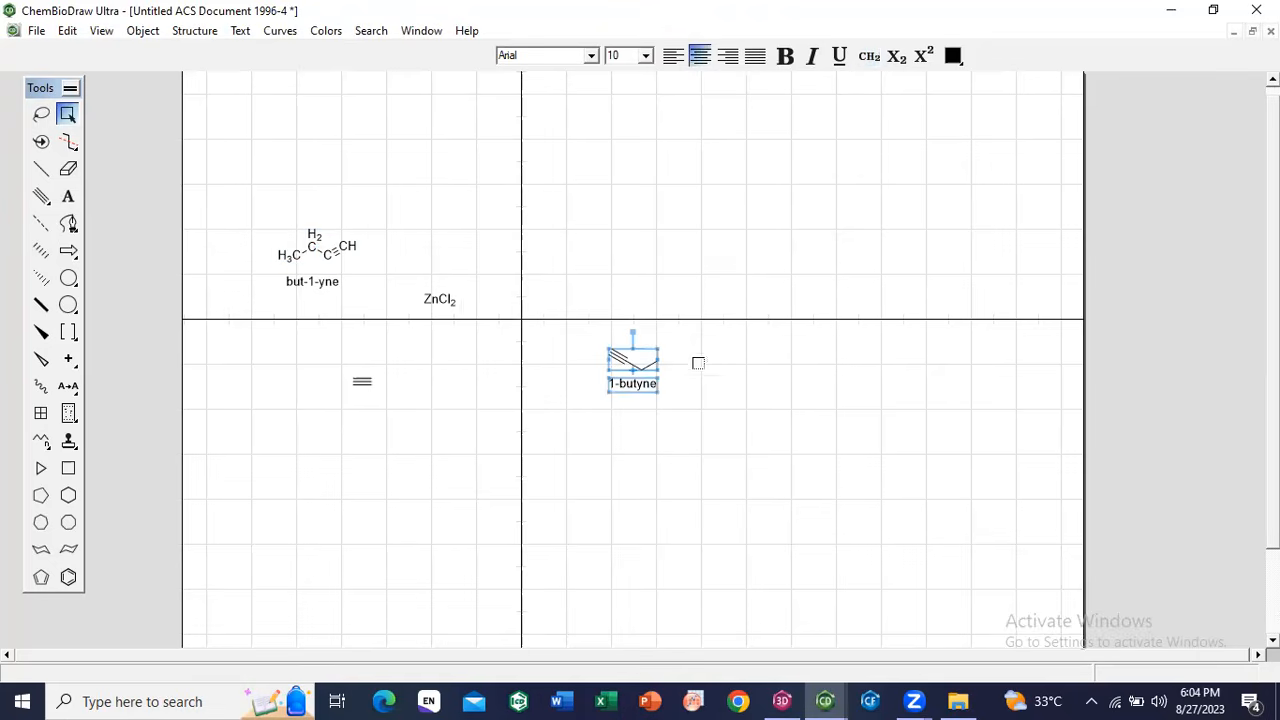
click(563, 497)
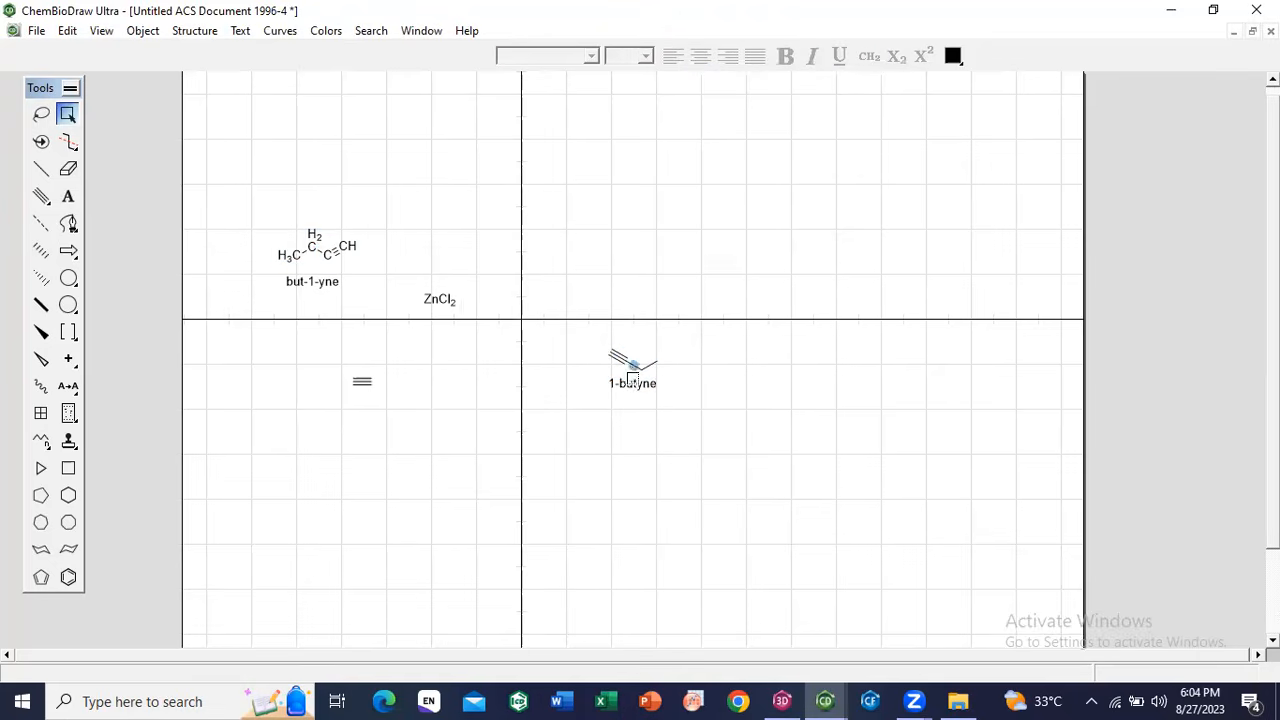
Step: Delete the inserted 1-butyne structure with its name, along with the separate triple bond below the but-1-yne structure
drag(582, 332, 756, 431)
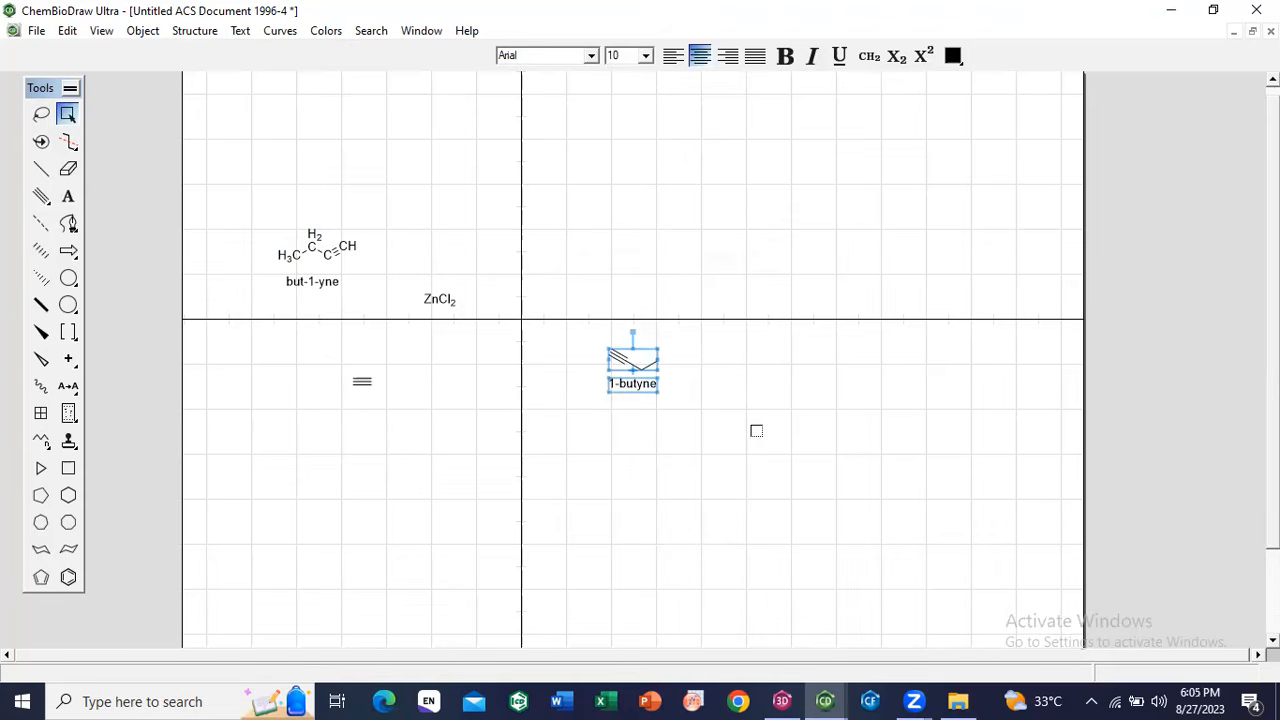
key(Delete)
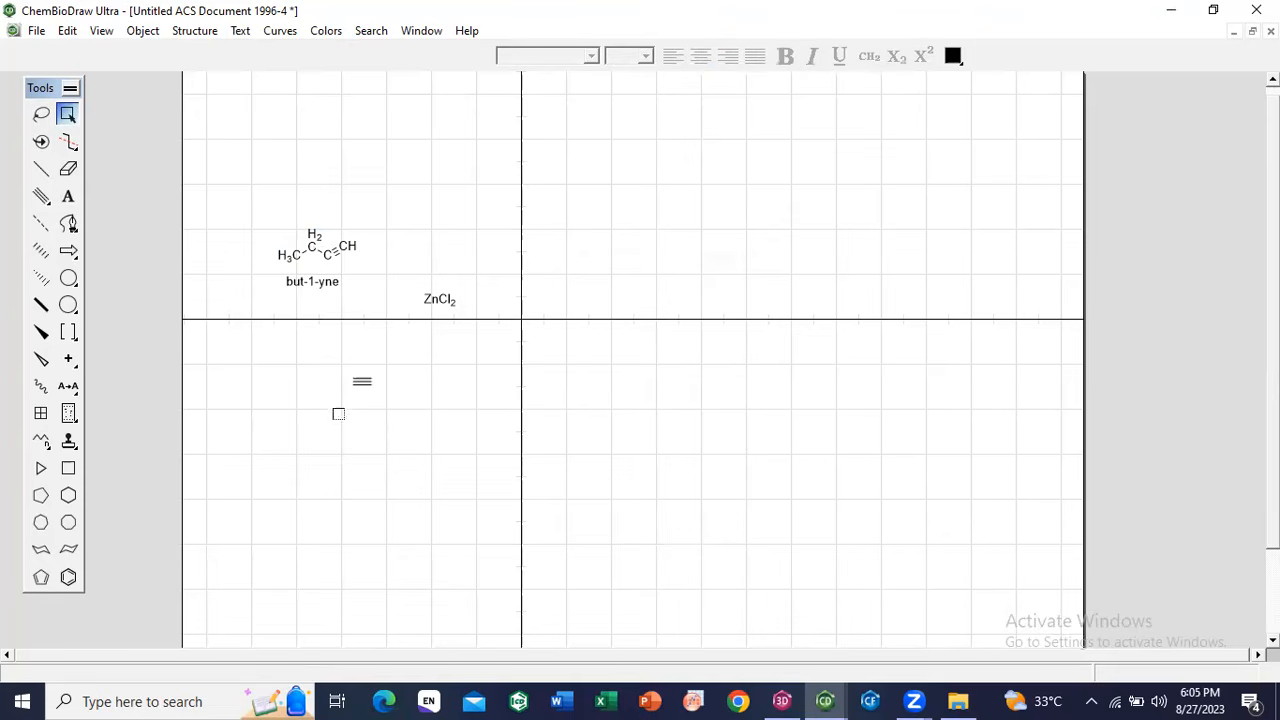
drag(340, 366, 410, 403)
key(Delete)
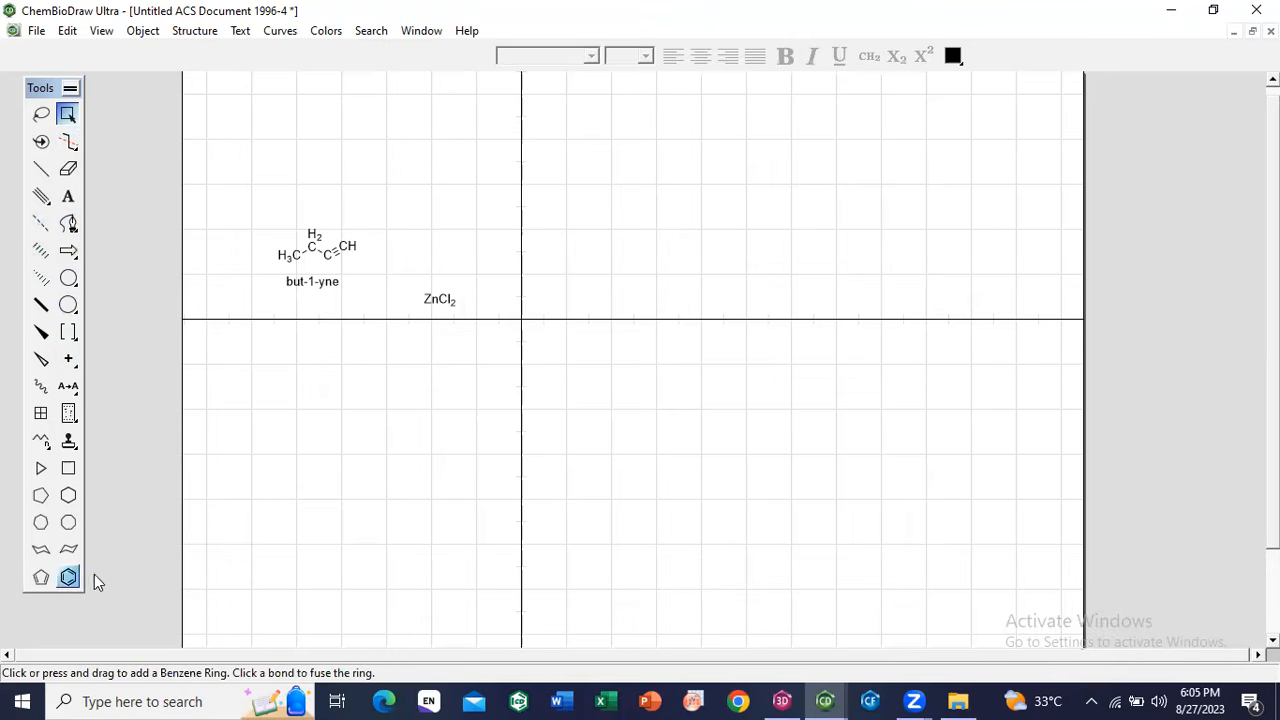
Step: Place a benzene ring below the but-1-yne structure and attach a solid single bond to its uppermost atom
click(62, 580)
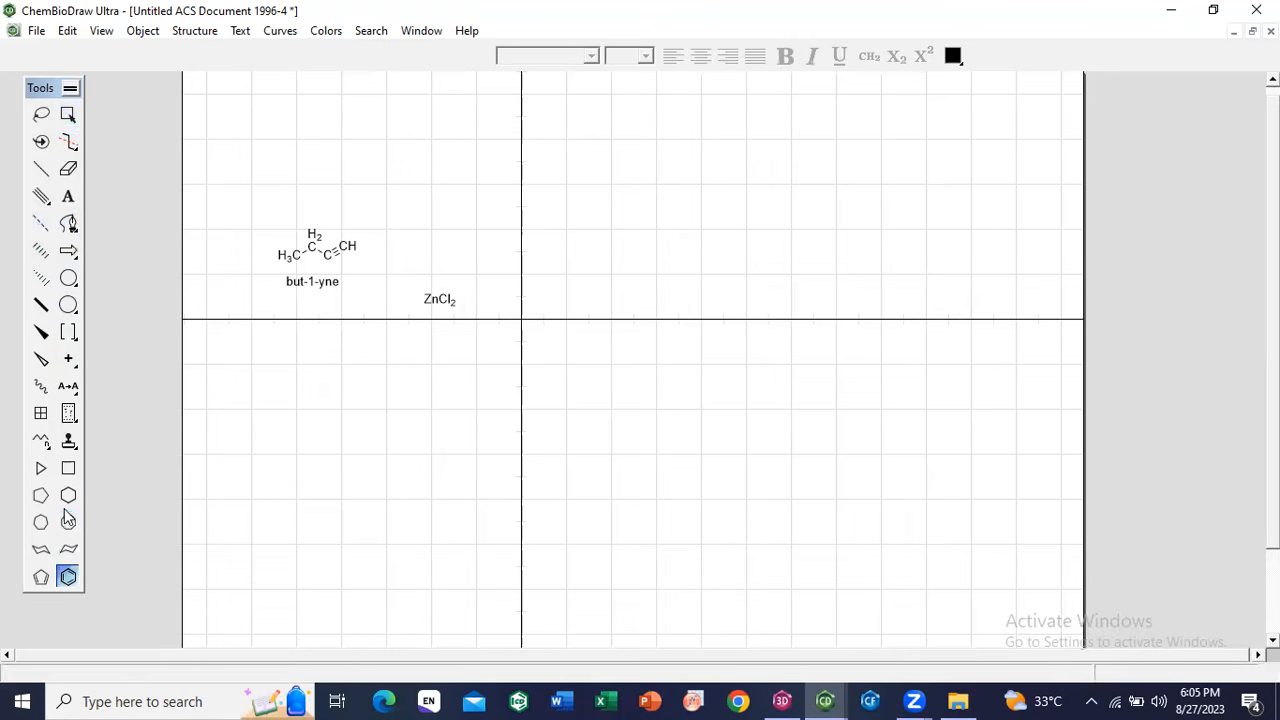
click(346, 483)
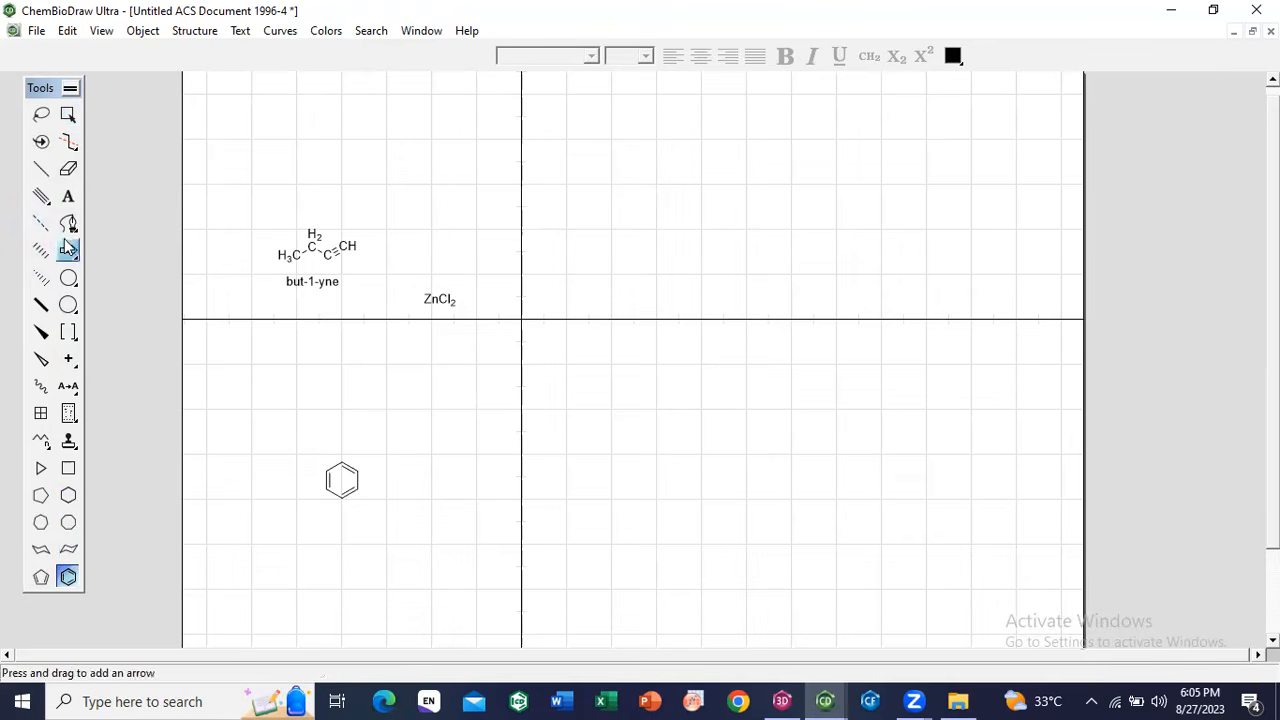
click(68, 196)
click(341, 464)
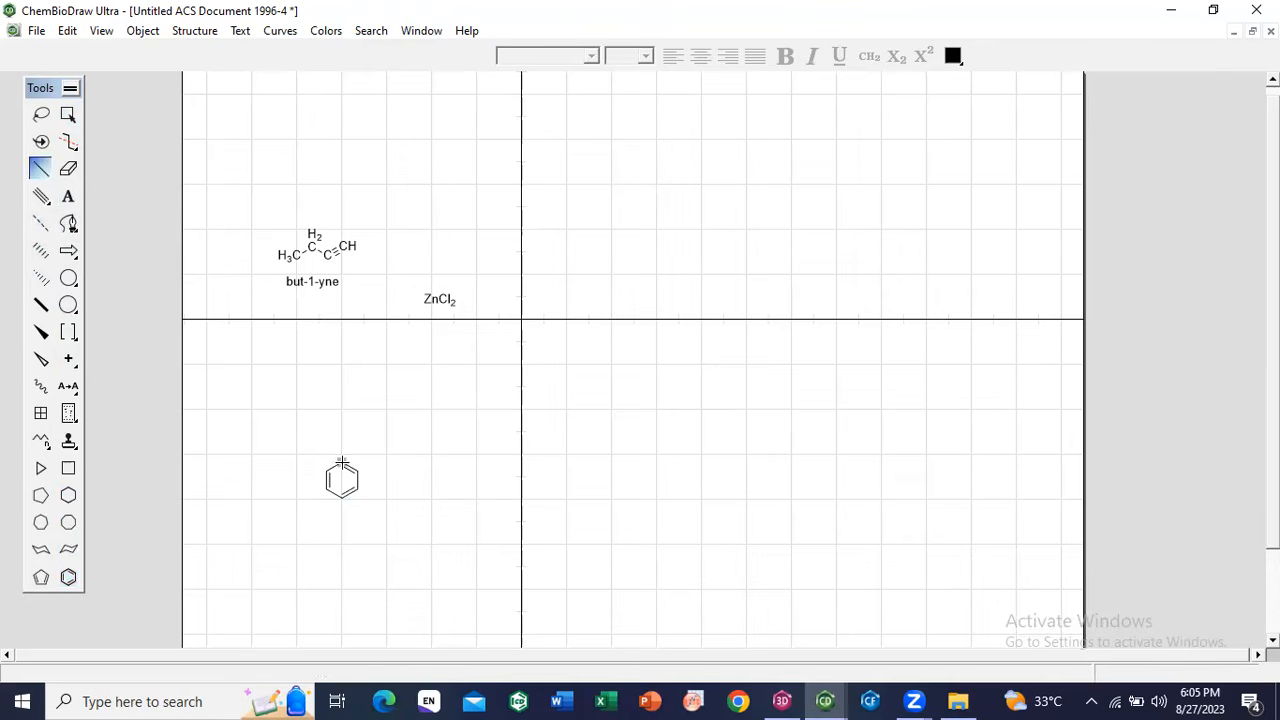
Step: Change the bond attached to the benzene ring to a dashed bond, then to a hashed bond
click(40, 224)
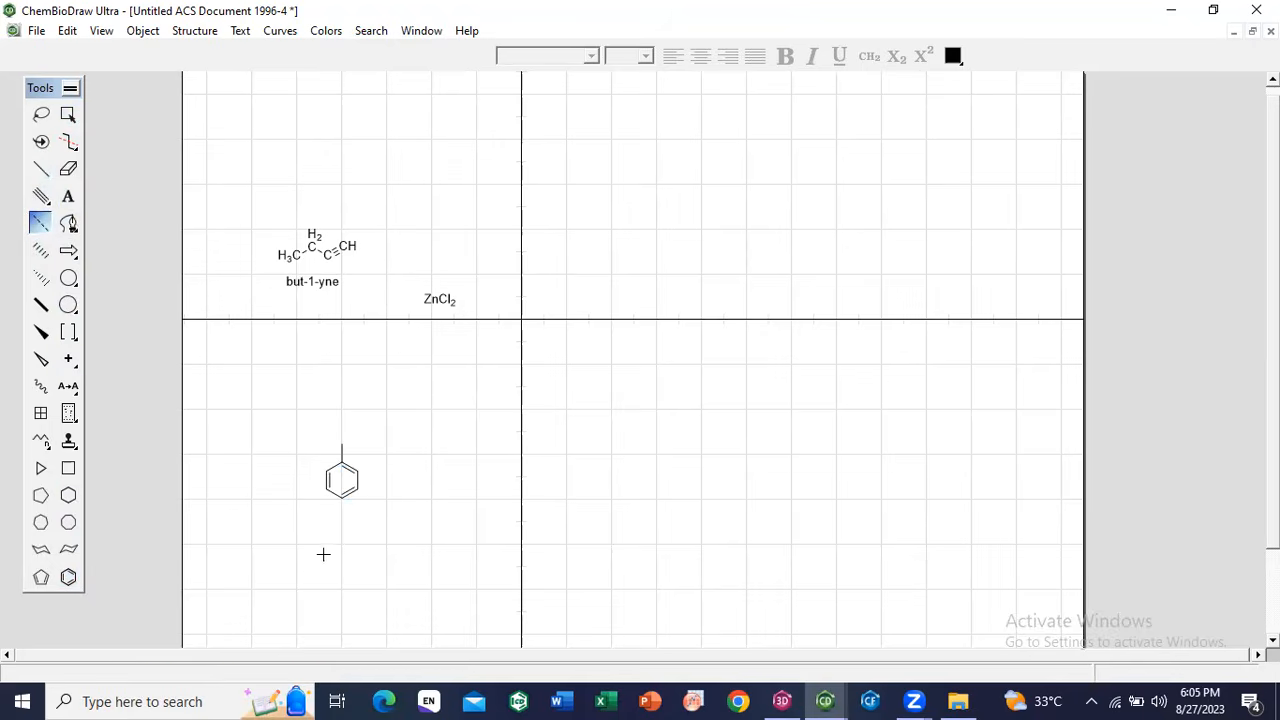
click(341, 452)
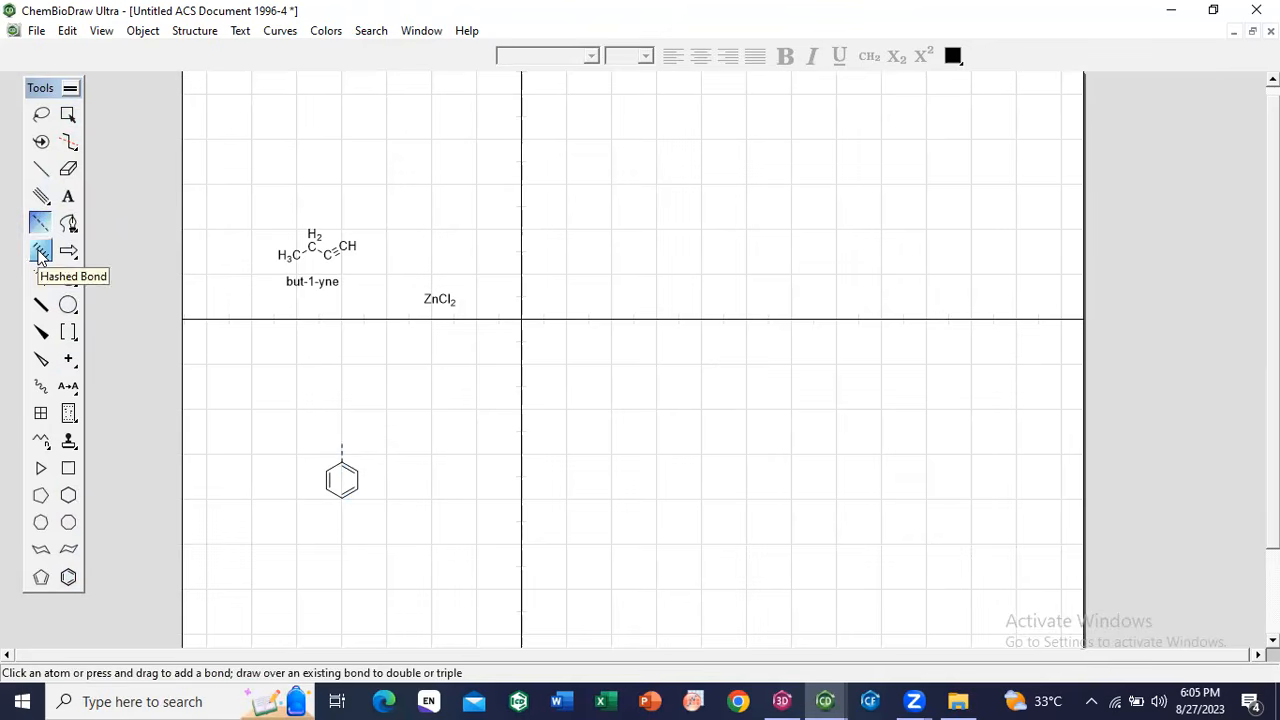
click(40, 251)
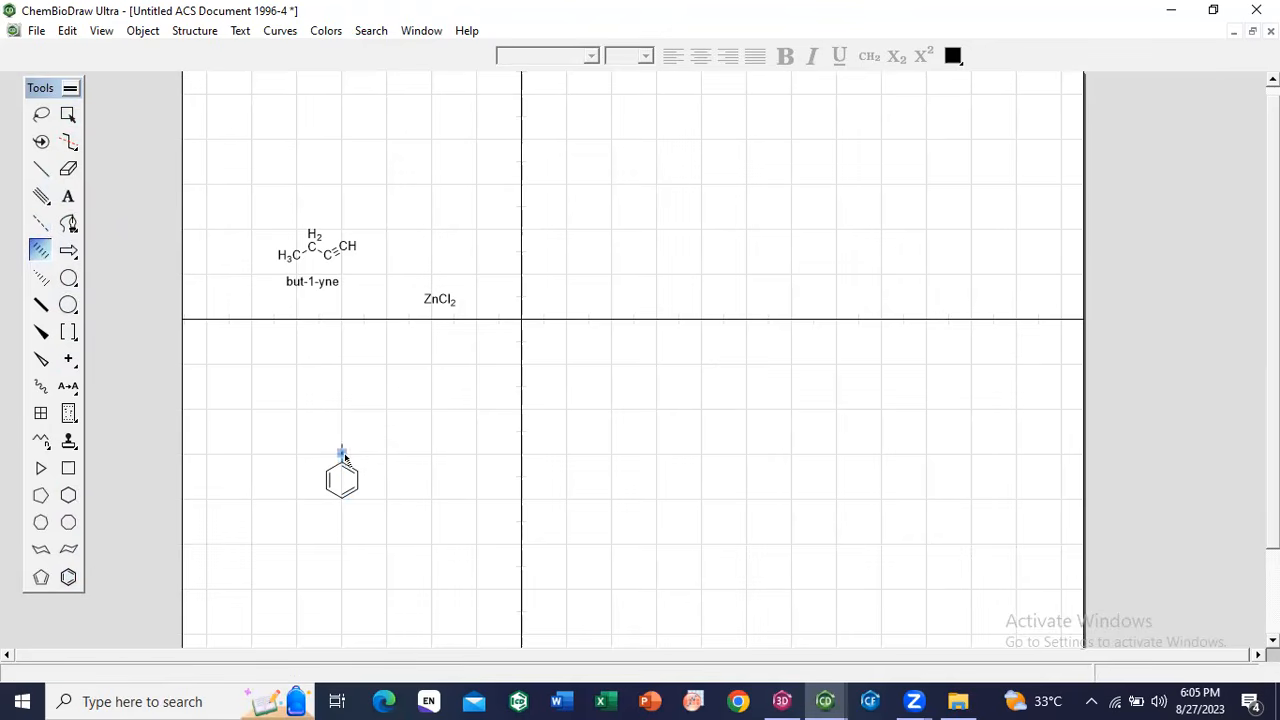
click(342, 455)
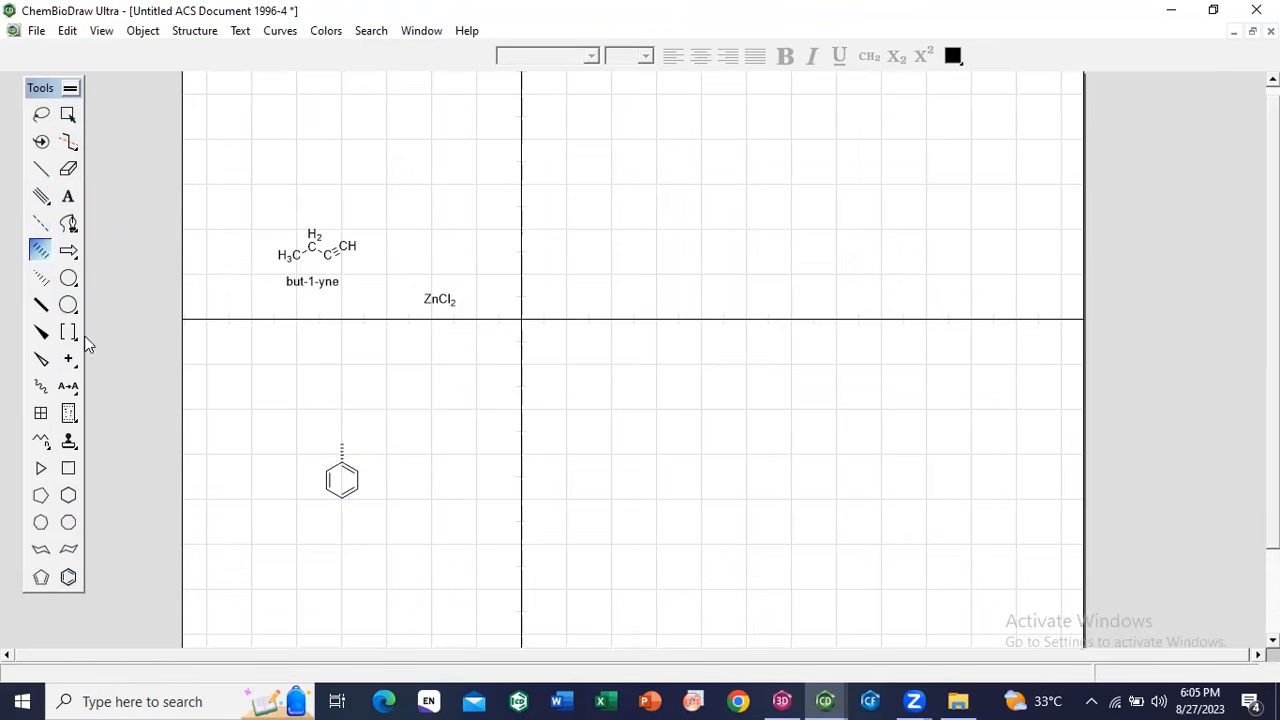
Step: Change the hashed bond on the benzene ring to a bold bond, then to a solid wedged bond
click(40, 277)
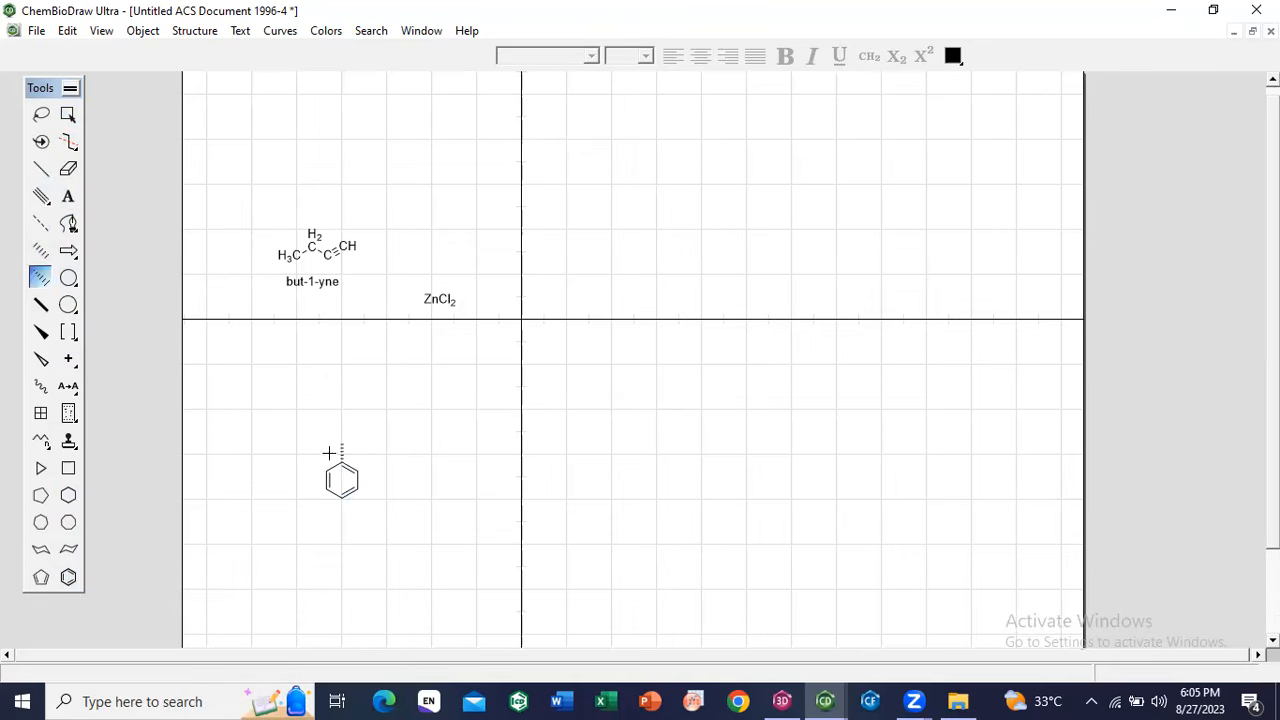
click(41, 360)
click(40, 305)
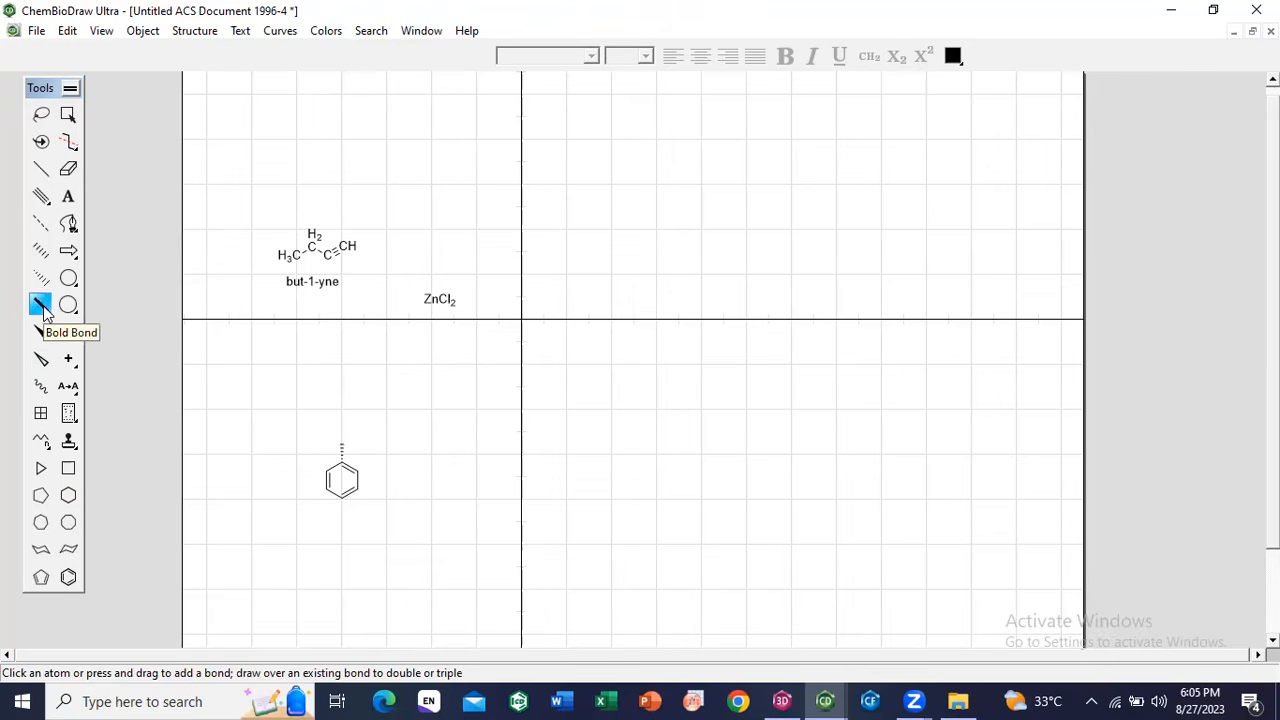
click(342, 452)
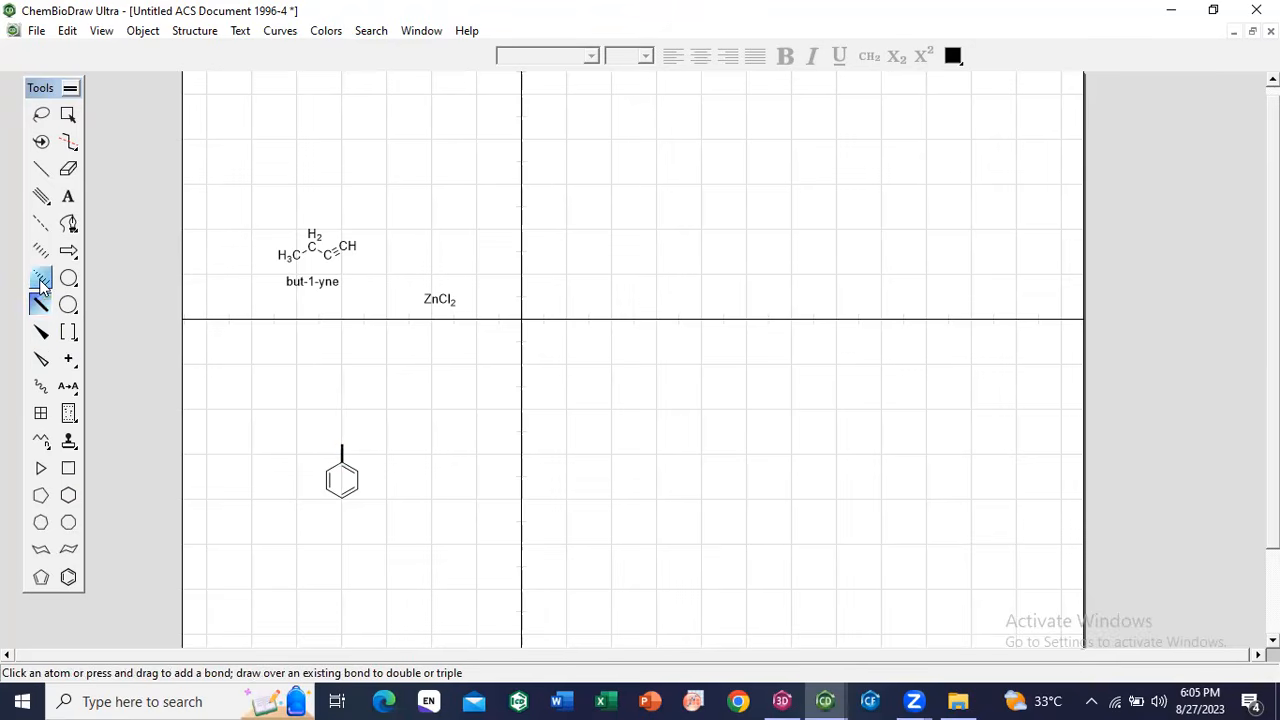
click(40, 331)
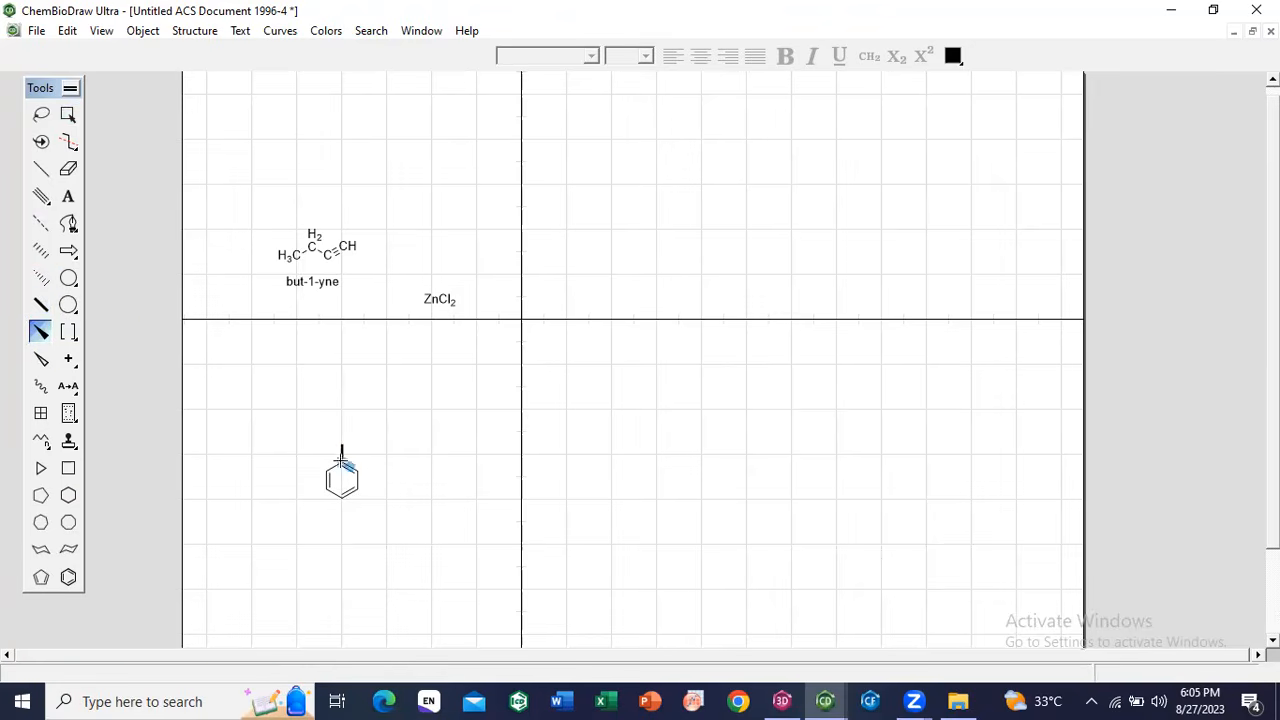
click(338, 452)
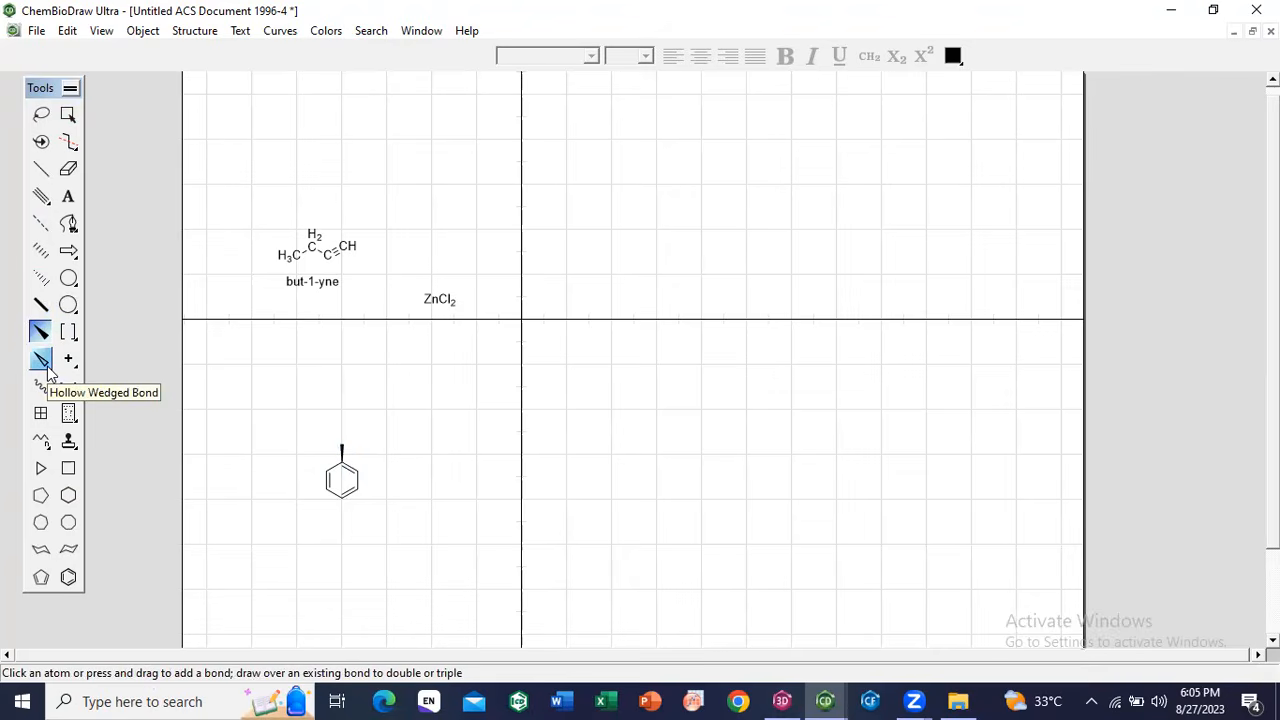
Step: Convert the ring's wedged bond to a hollow wedged bond and attach a wavy bond to the adjacent ring atom
click(44, 362)
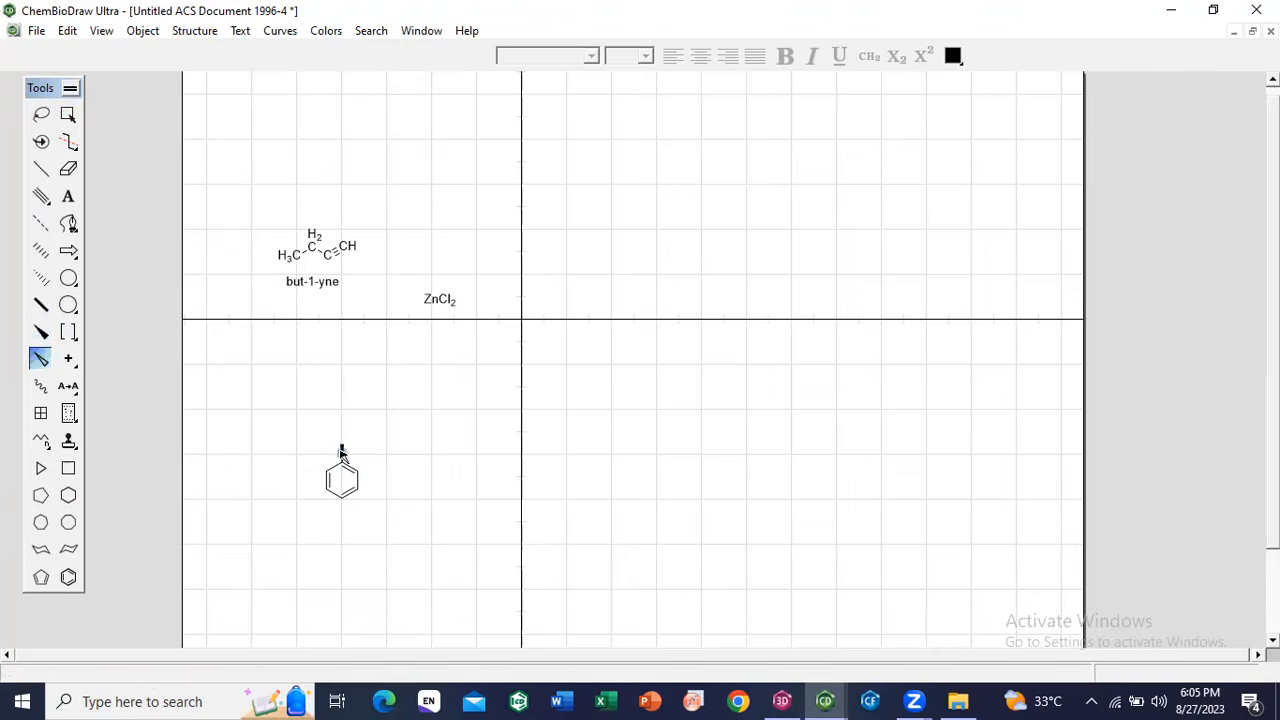
click(341, 453)
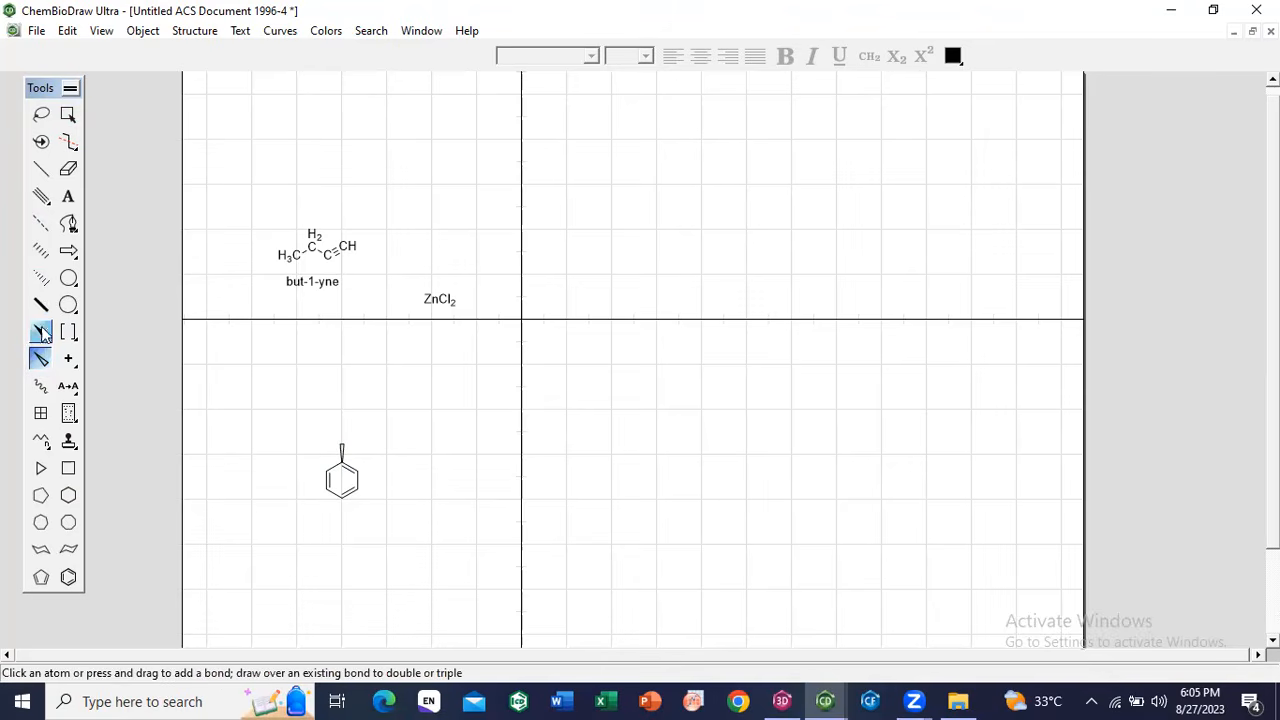
click(38, 358)
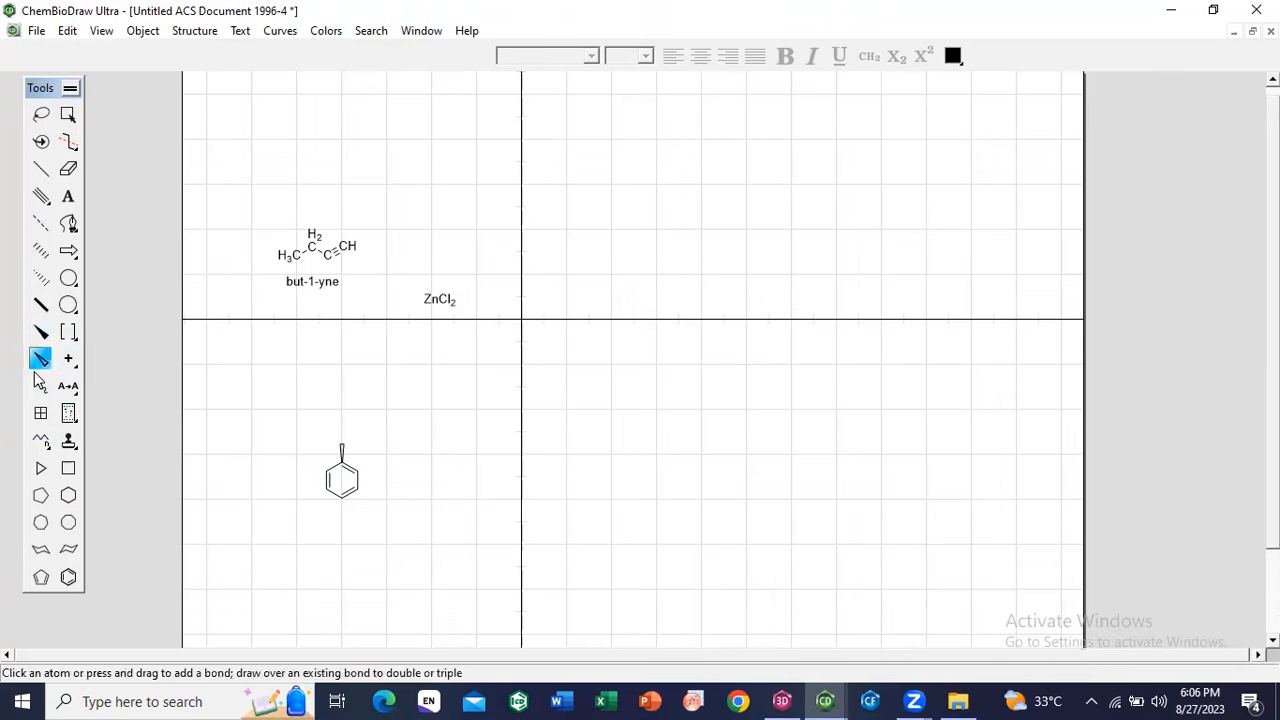
click(357, 470)
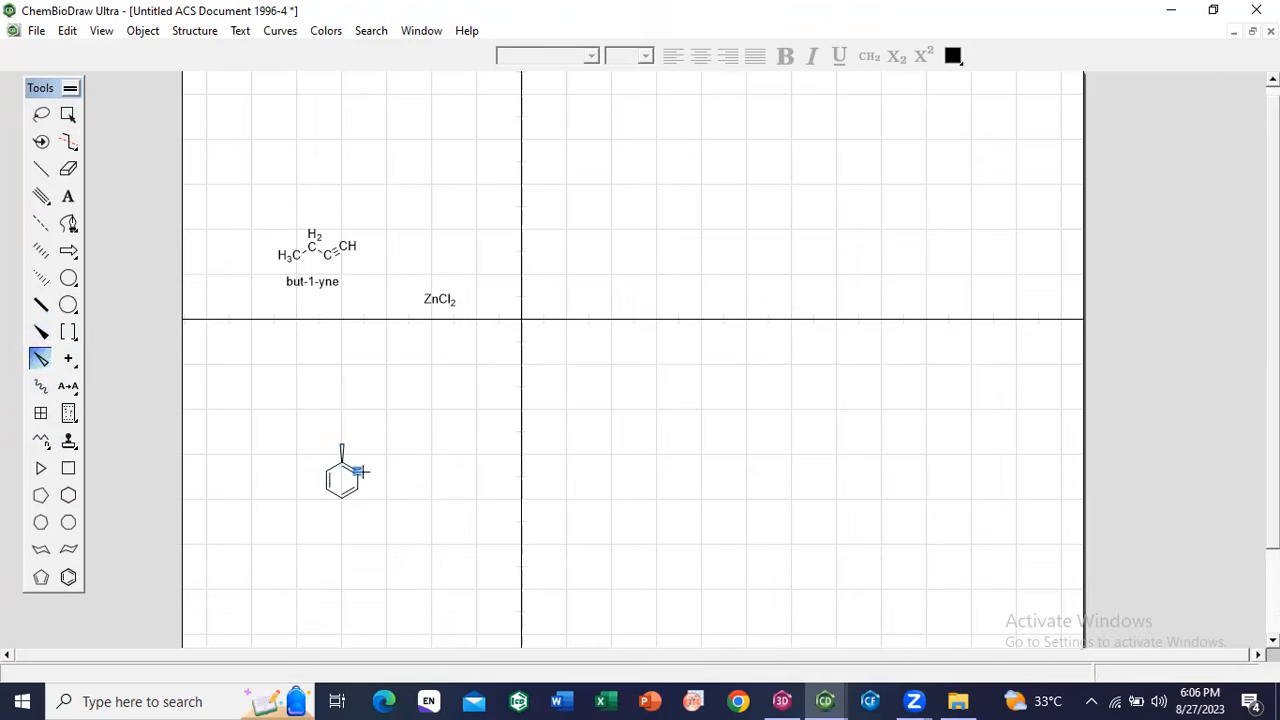
click(41, 386)
click(366, 467)
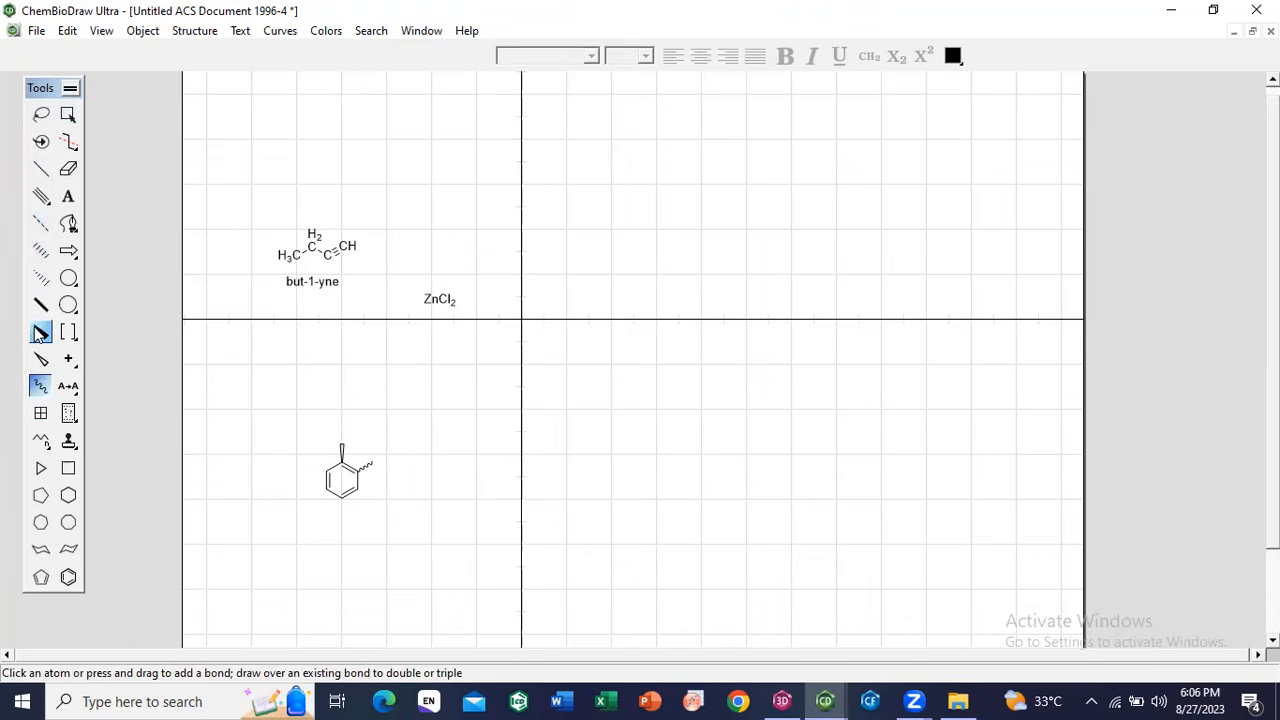
Step: Draw freehand Pen tool curves beside, below and around the but-1-yne structure and the ZnCl2 caption
click(71, 231)
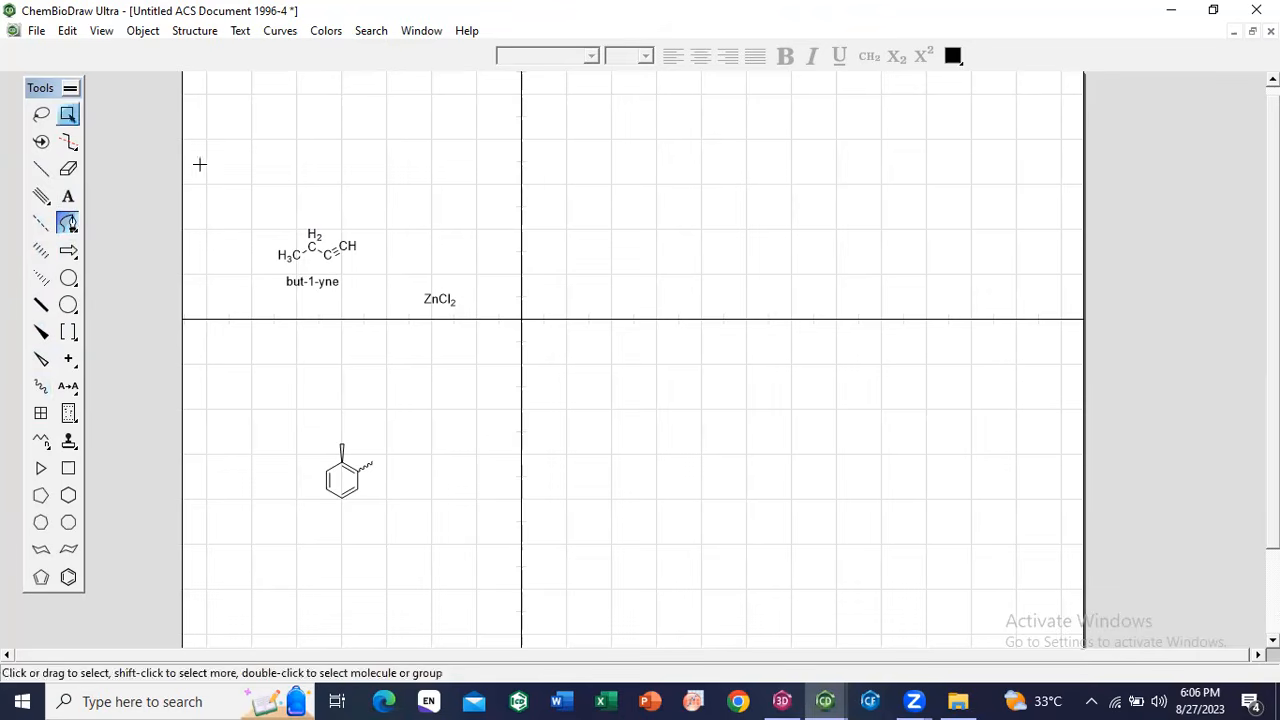
click(231, 199)
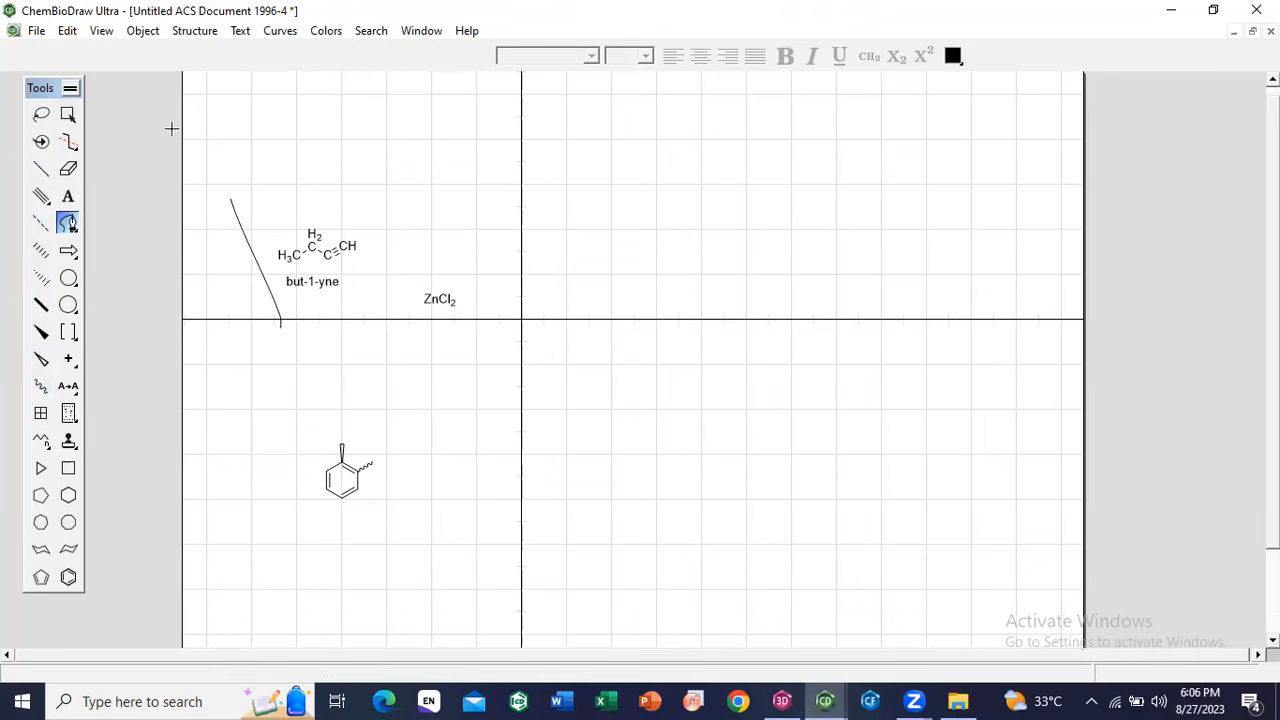
click(233, 197)
drag(228, 310, 449, 308)
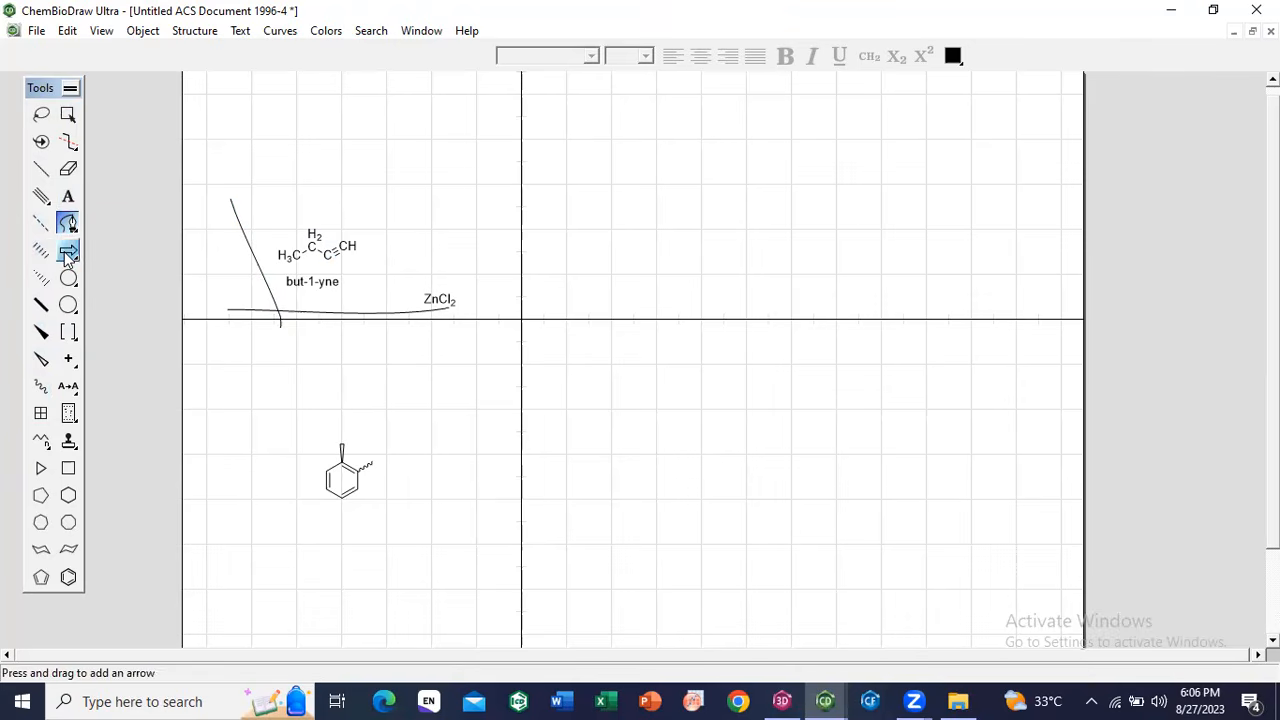
mouse_move(220, 216)
mouse_down()
mouse_move(380, 220)
mouse_move(454, 237)
mouse_move(478, 296)
mouse_move(443, 308)
mouse_up()
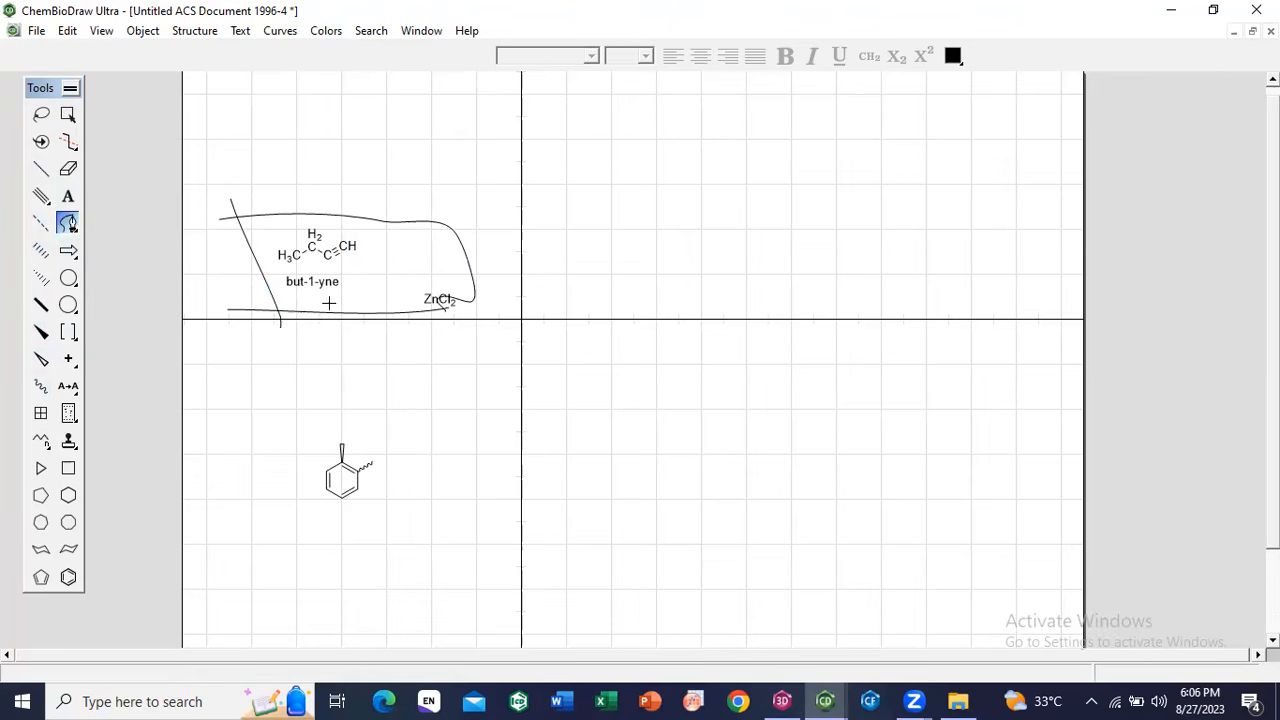
Step: Place a second benzene ring to the right of the substituted ring and attach an OH group to its uppermost atom
click(70, 254)
click(73, 261)
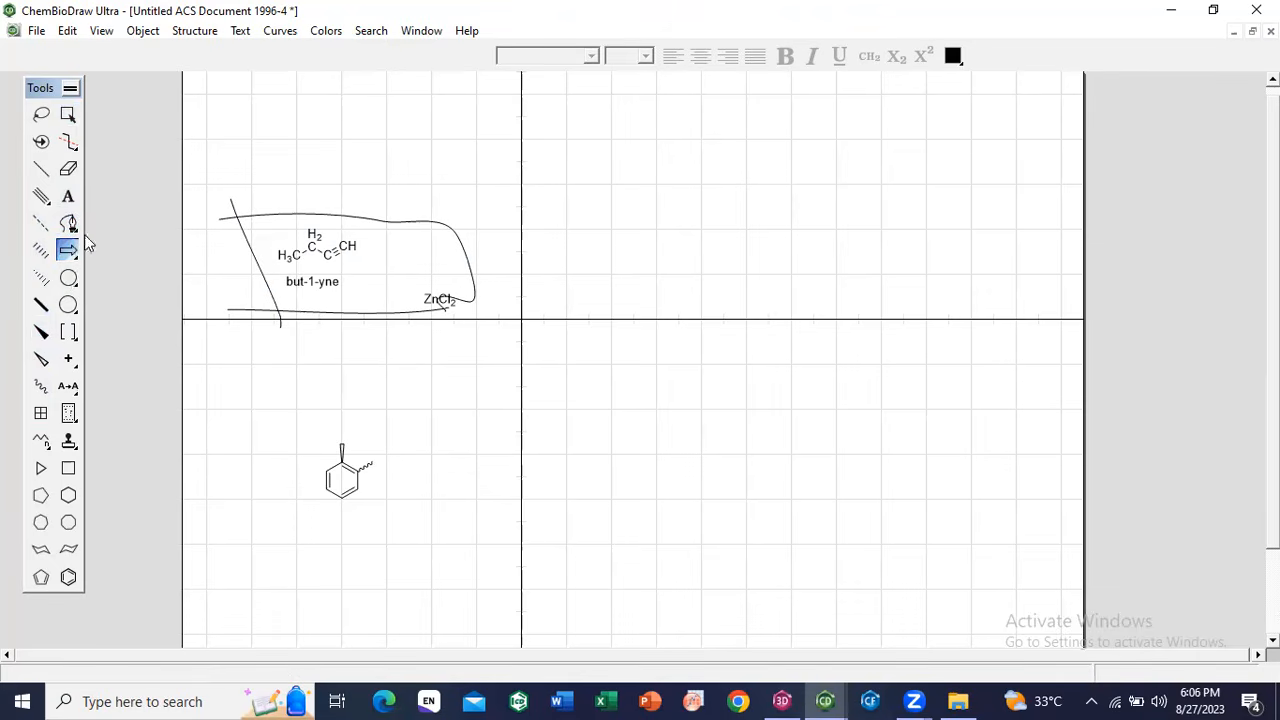
click(68, 578)
click(575, 455)
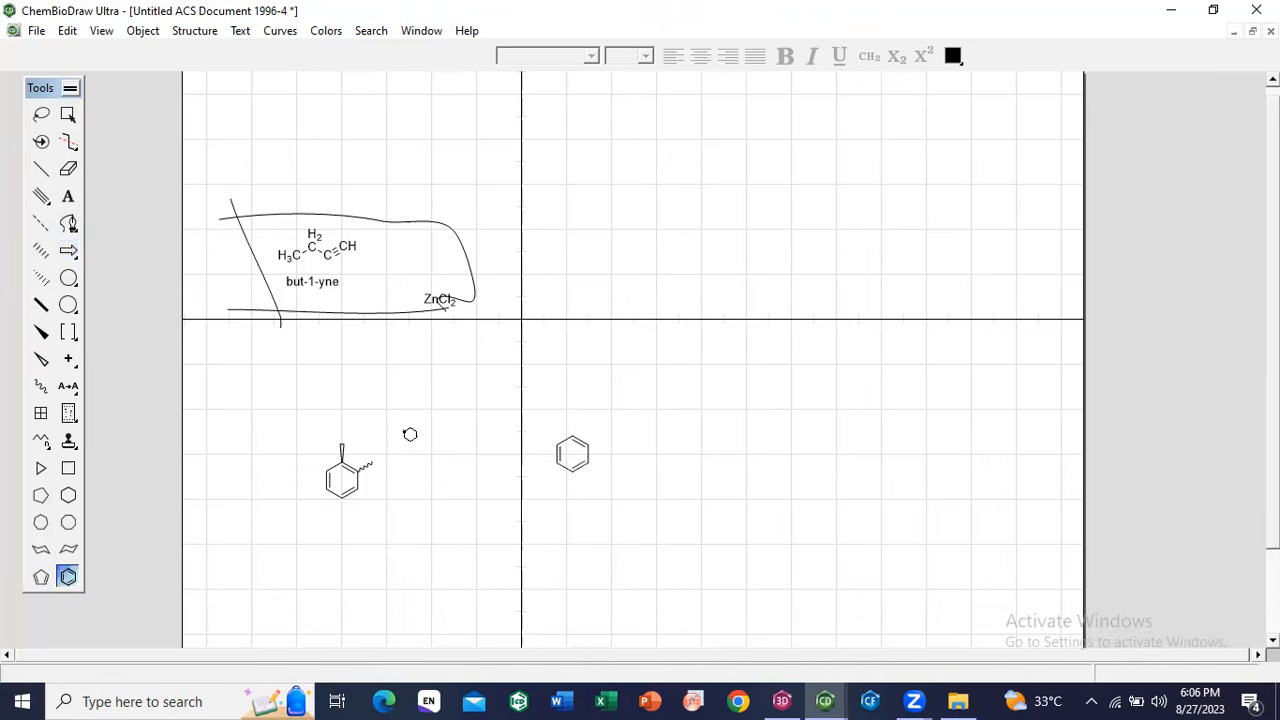
click(40, 168)
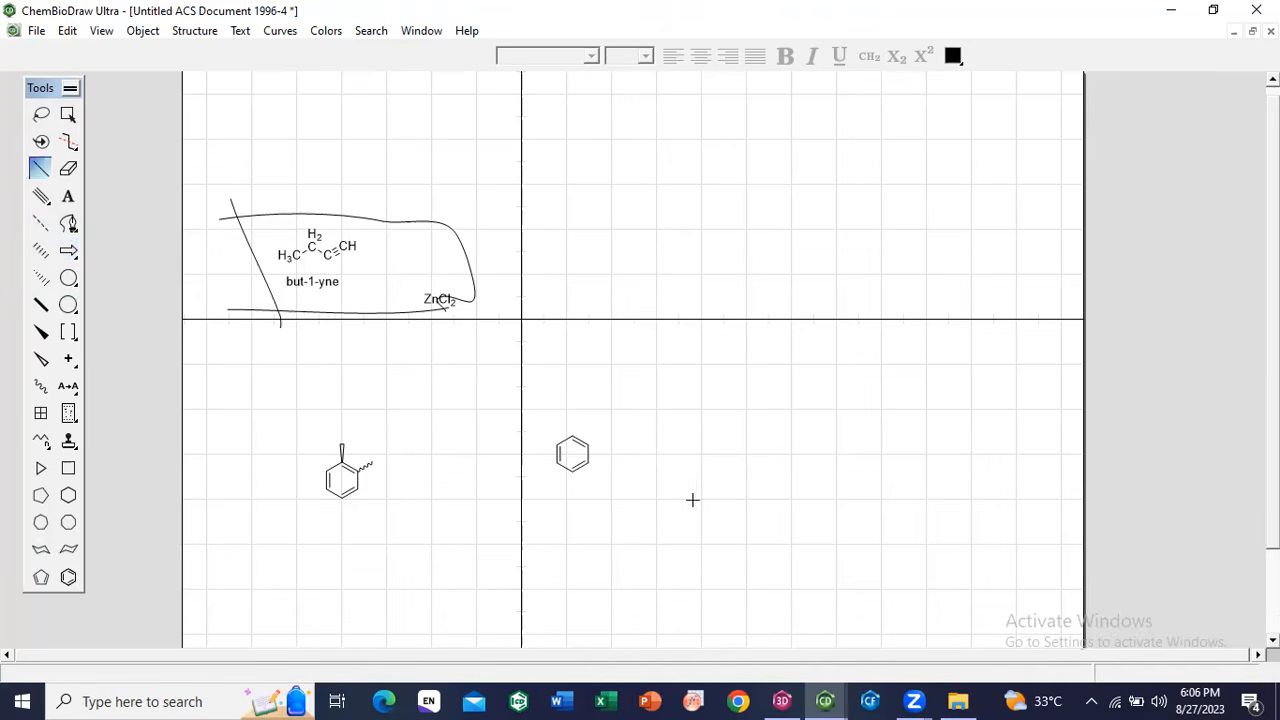
click(571, 436)
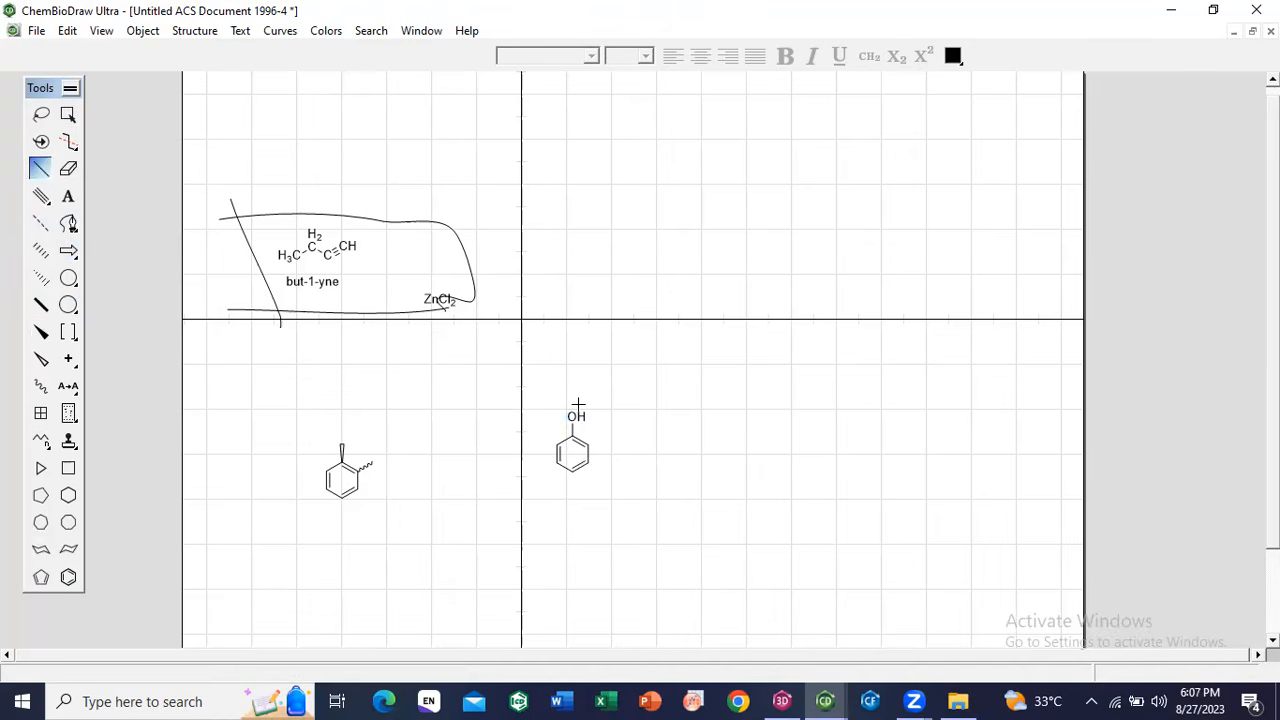
Step: Add a negative charge to the OH oxygen on the second benzene ring using the minus charge symbol
click(70, 362)
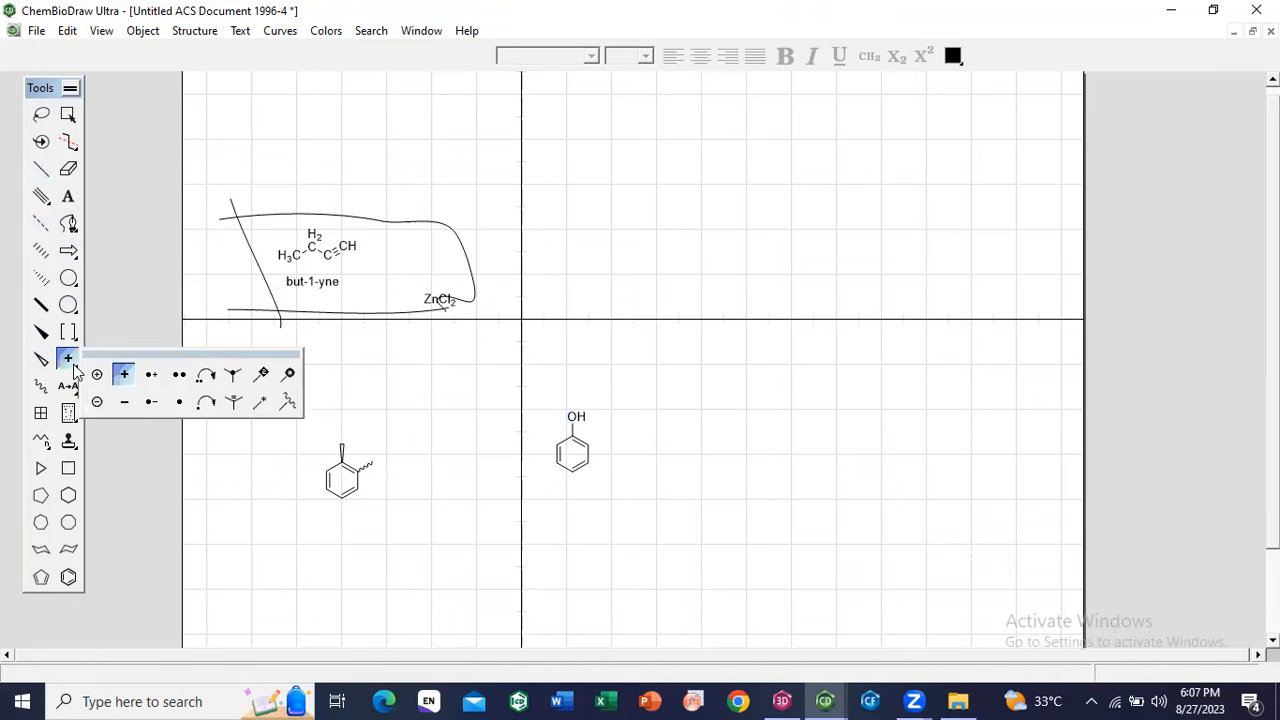
click(126, 404)
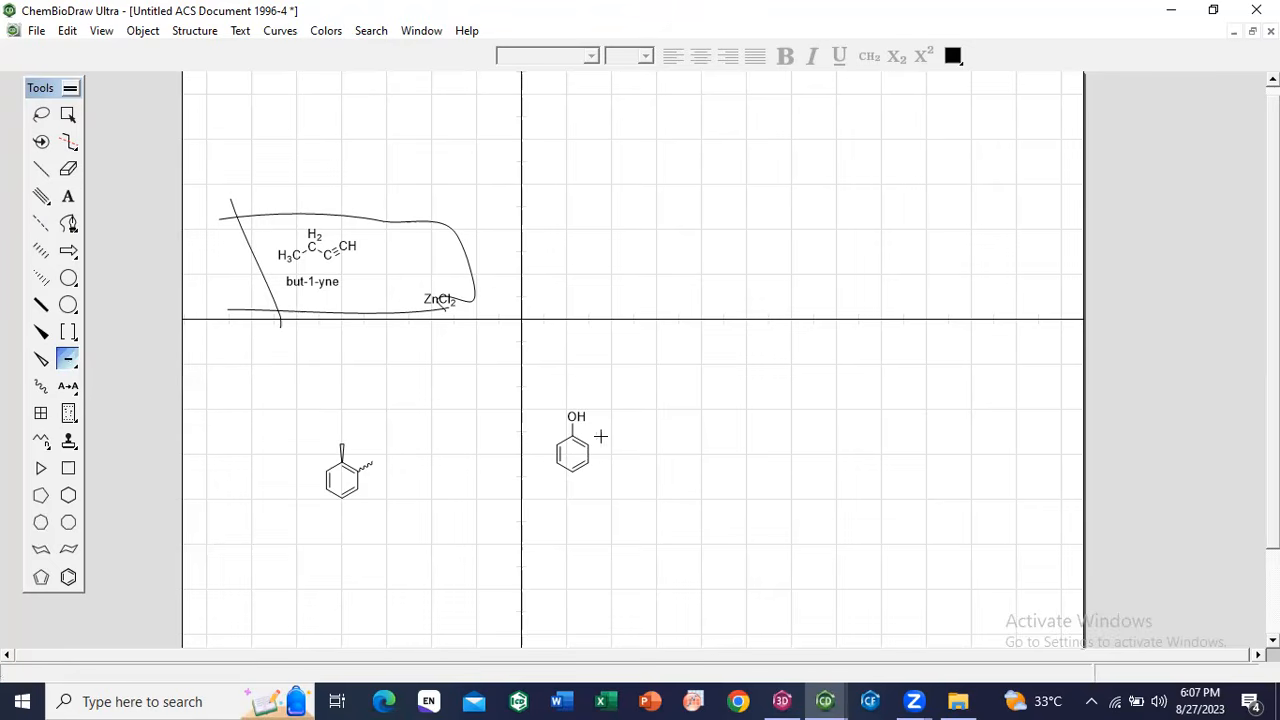
click(572, 416)
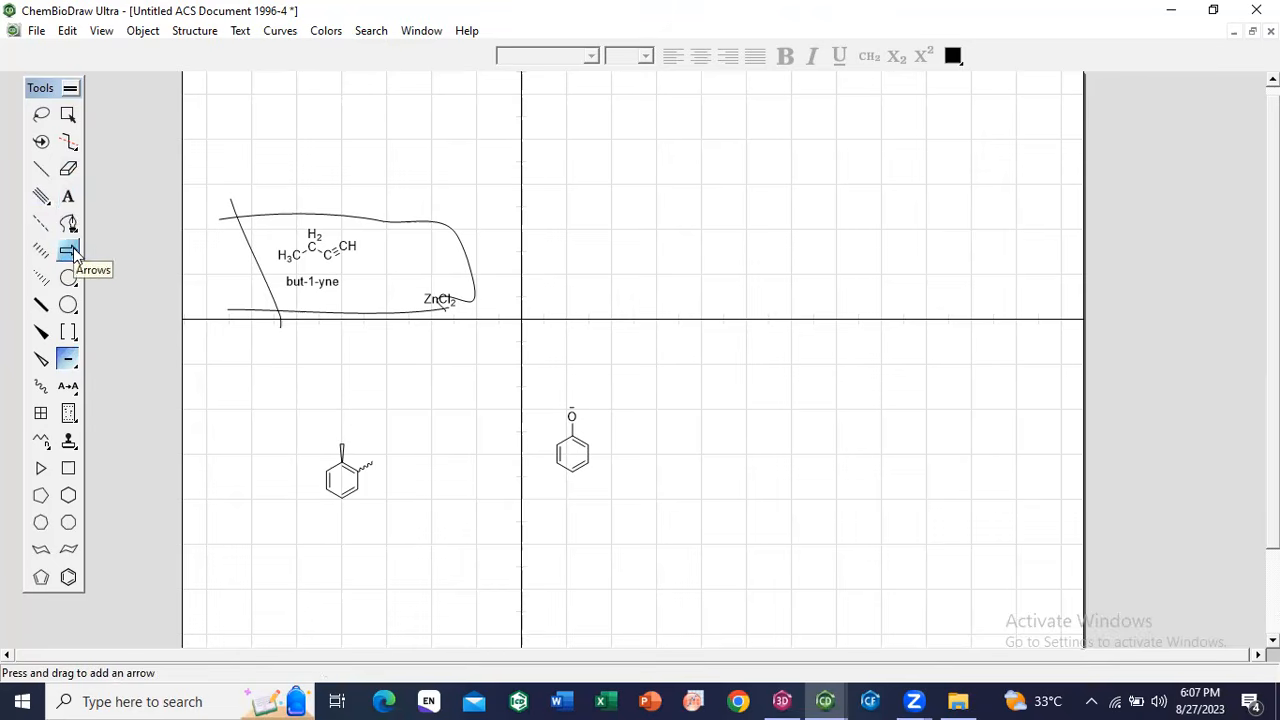
Step: Draw a short horizontal Resonance (Small) double-headed arrow to the right of the phenoxide structure
drag(73, 247, 156, 410)
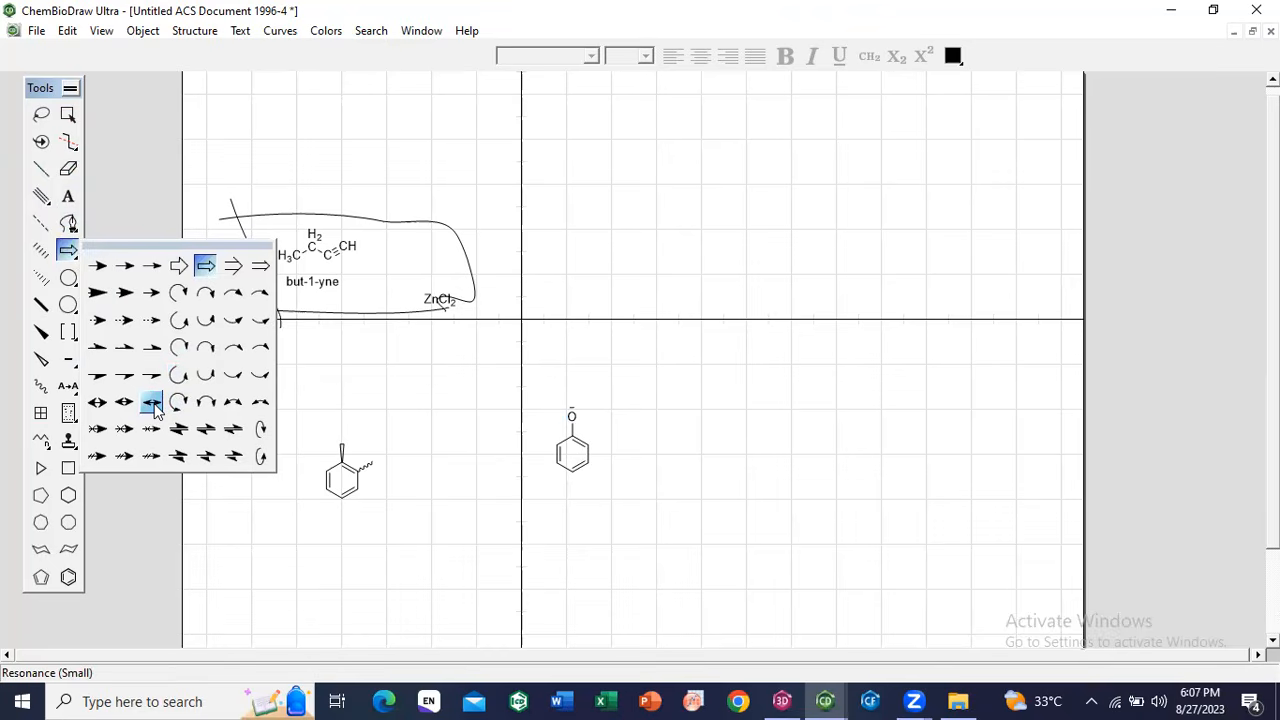
drag(156, 410, 153, 408)
drag(153, 408, 153, 408)
drag(606, 453, 665, 453)
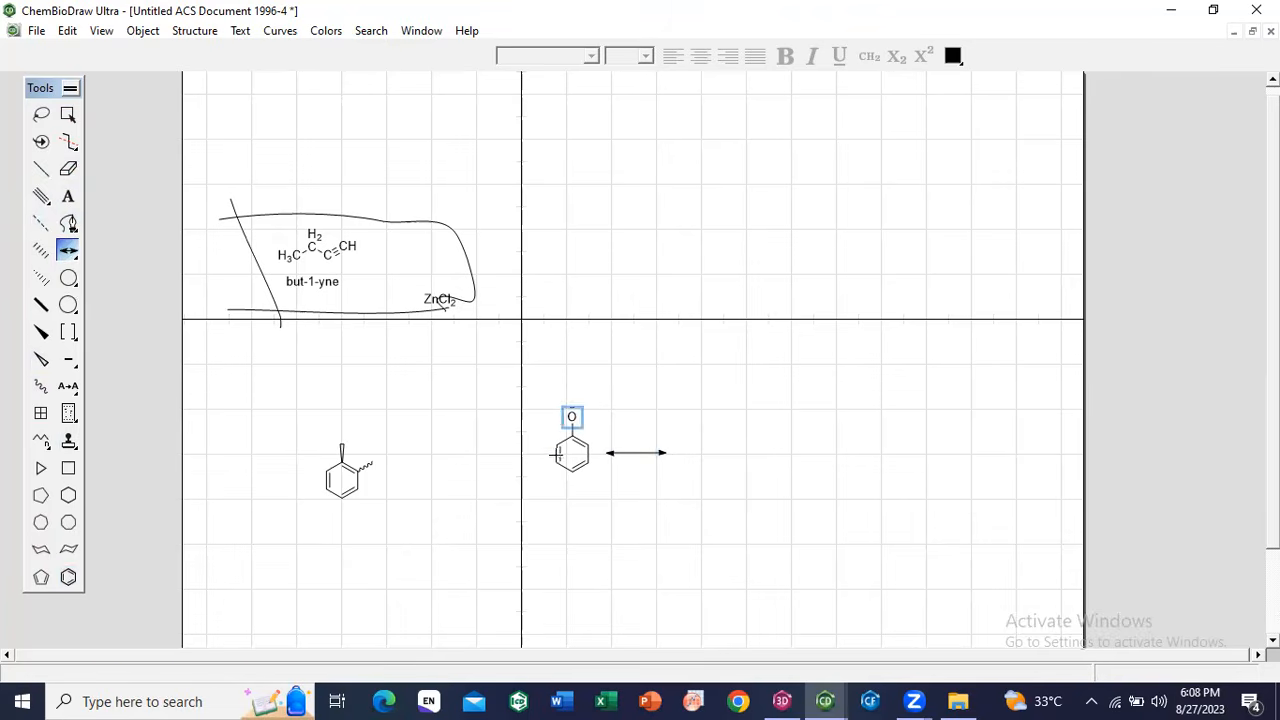
Step: Duplicate the phenoxide structure and place the copy at the far end of the resonance arrow
click(68, 115)
drag(557, 391, 597, 506)
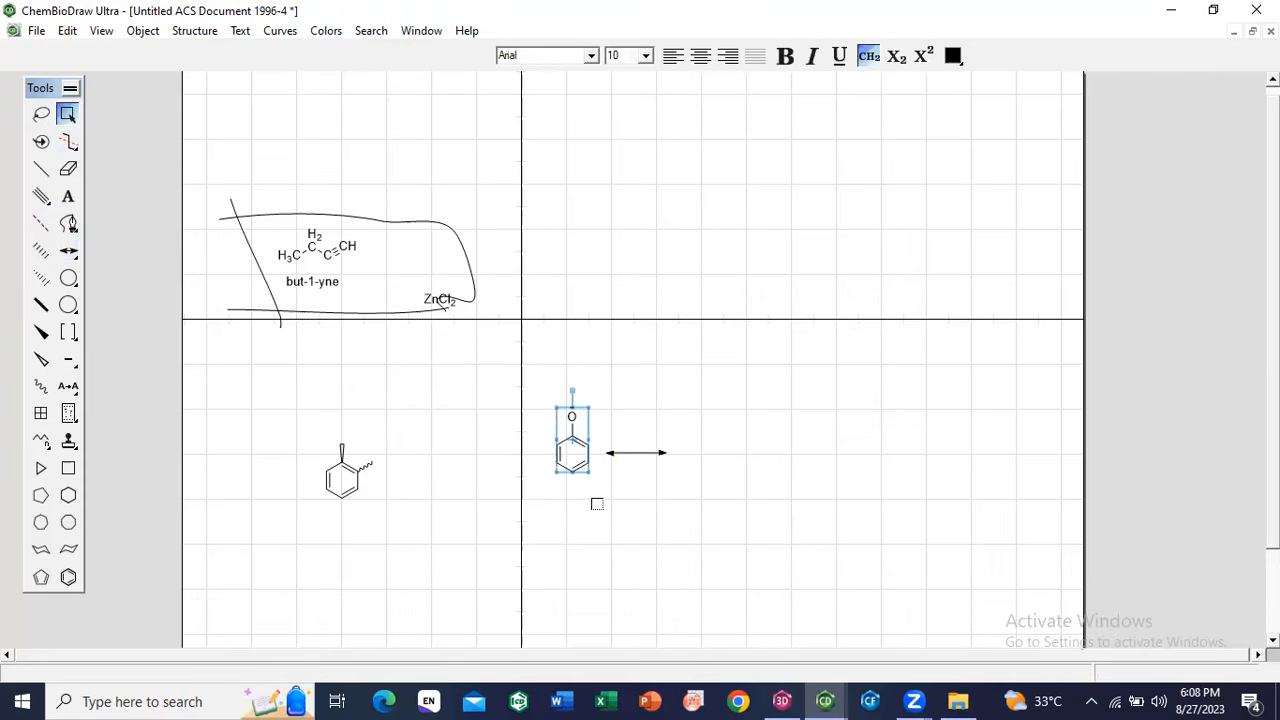
key(ctrl+v)
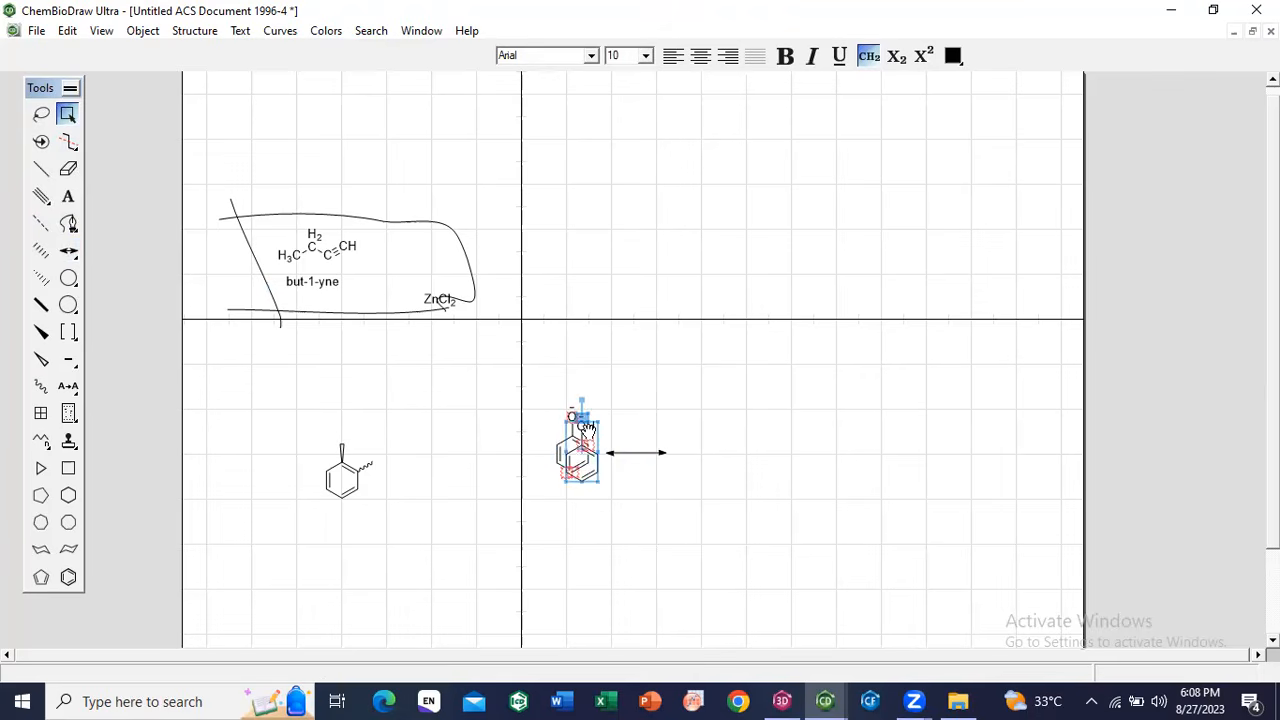
drag(608, 452, 693, 433)
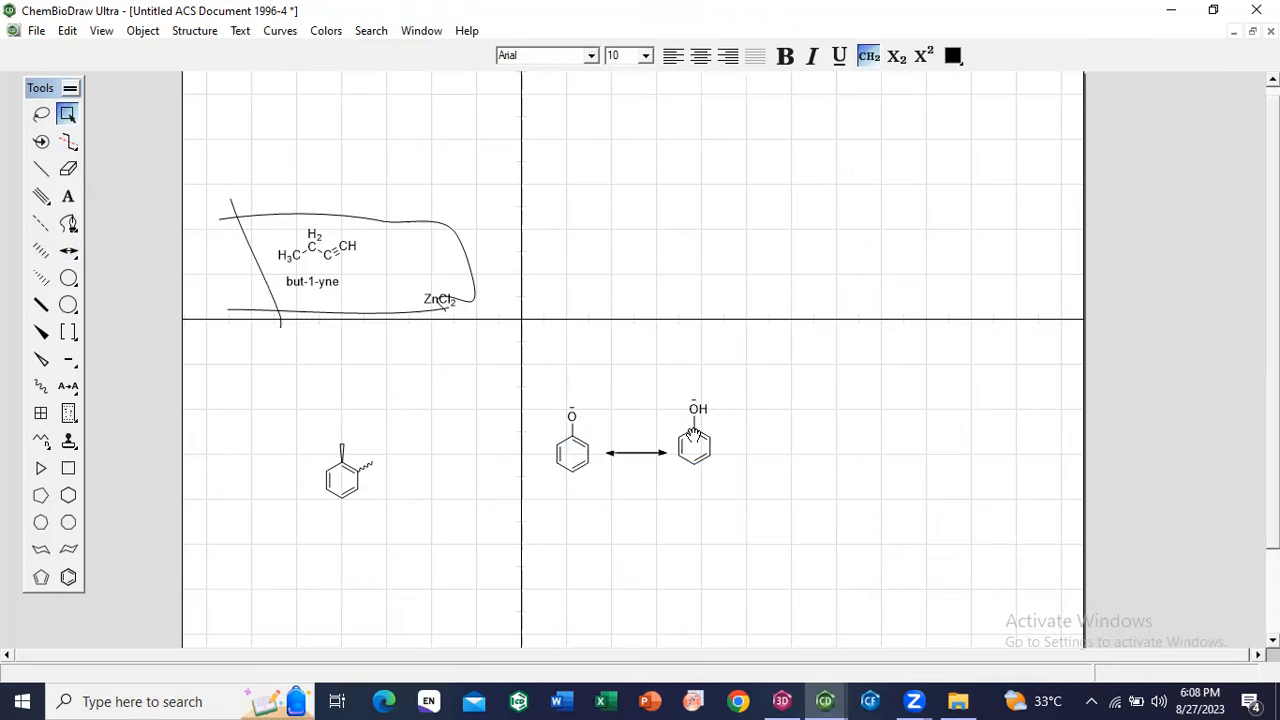
click(760, 534)
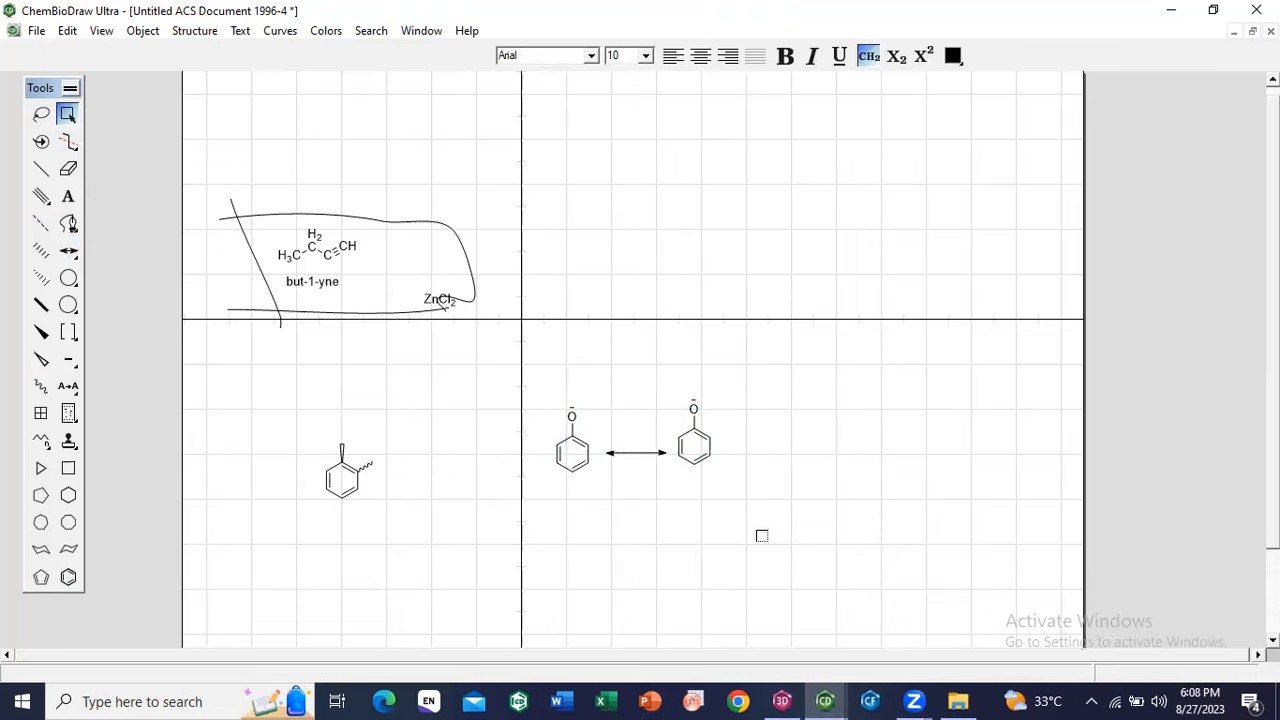
Step: Try curved electron arrows beside the first phenoxide's charged oxygen, then erase the one leading to the ring
click(70, 252)
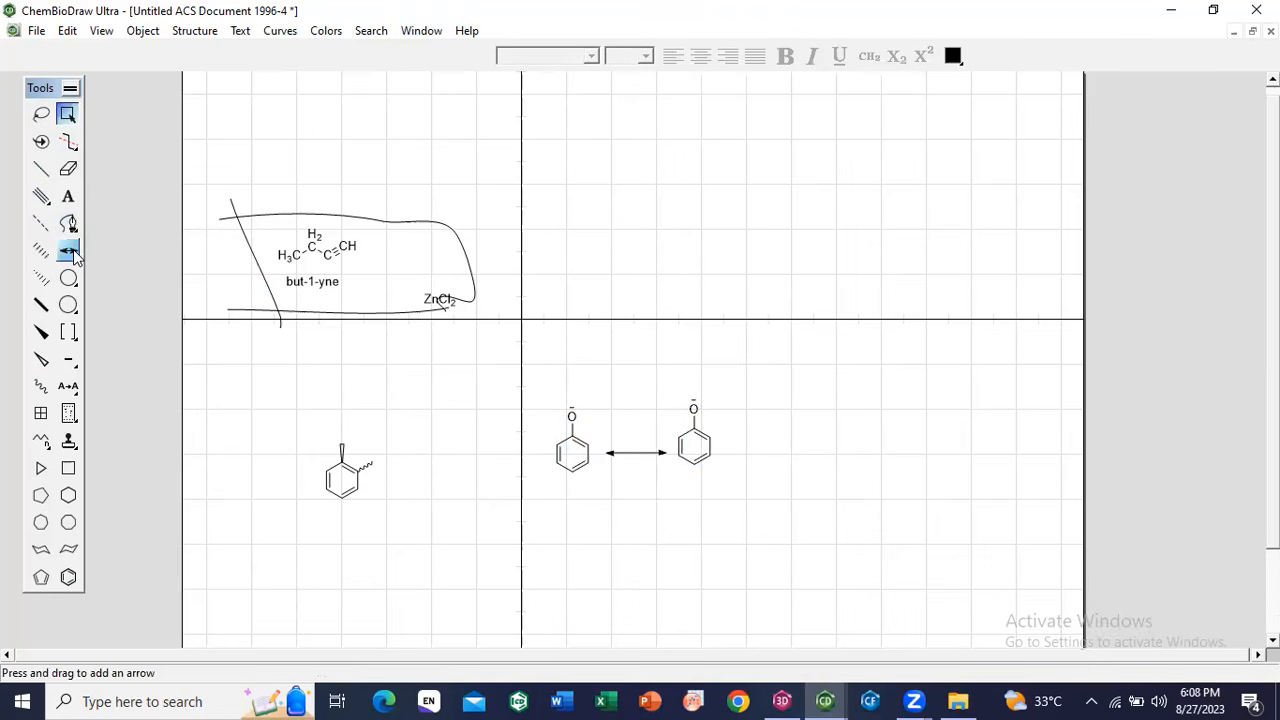
click(73, 249)
drag(73, 257, 204, 300)
drag(571, 412, 550, 411)
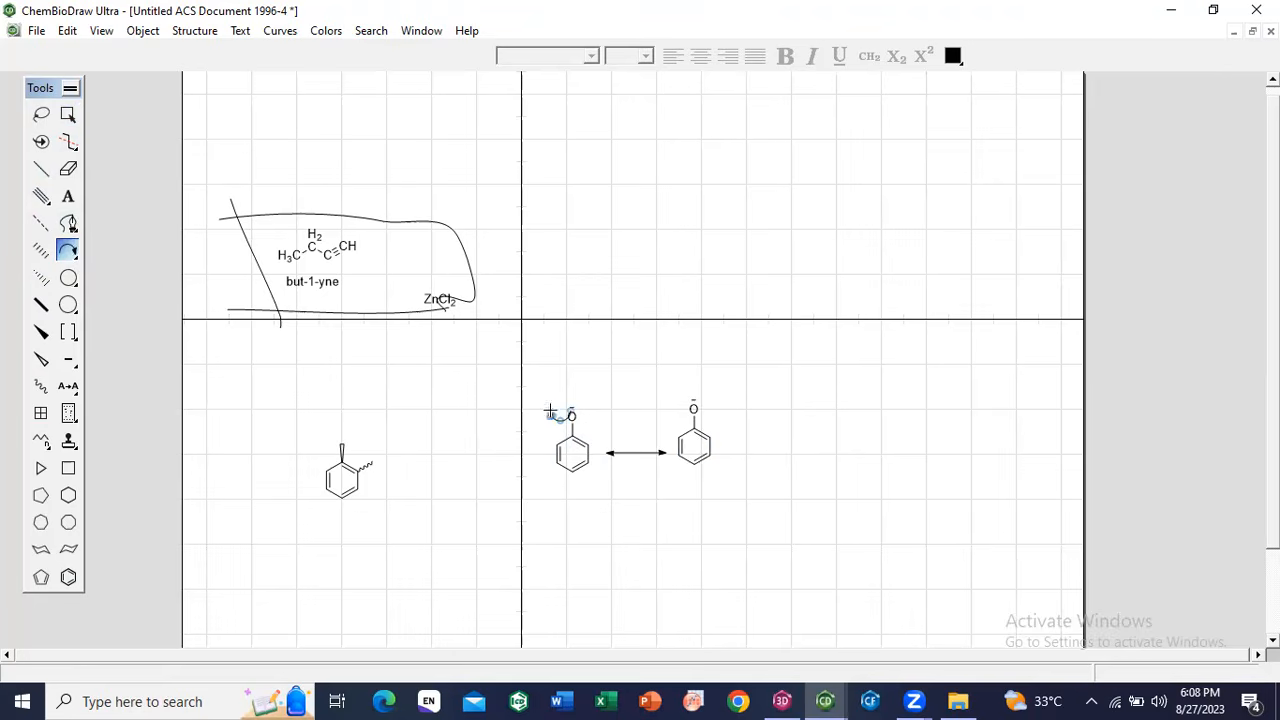
click(589, 421)
drag(589, 421, 590, 460)
click(79, 248)
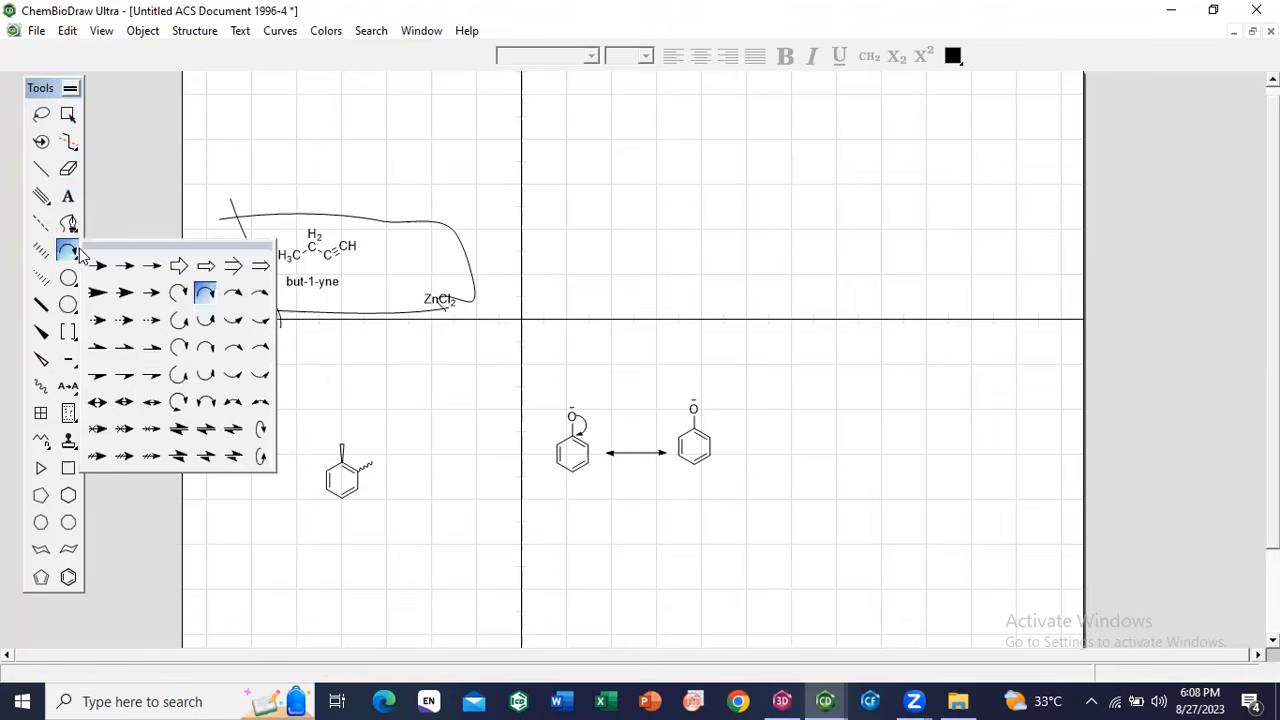
click(207, 320)
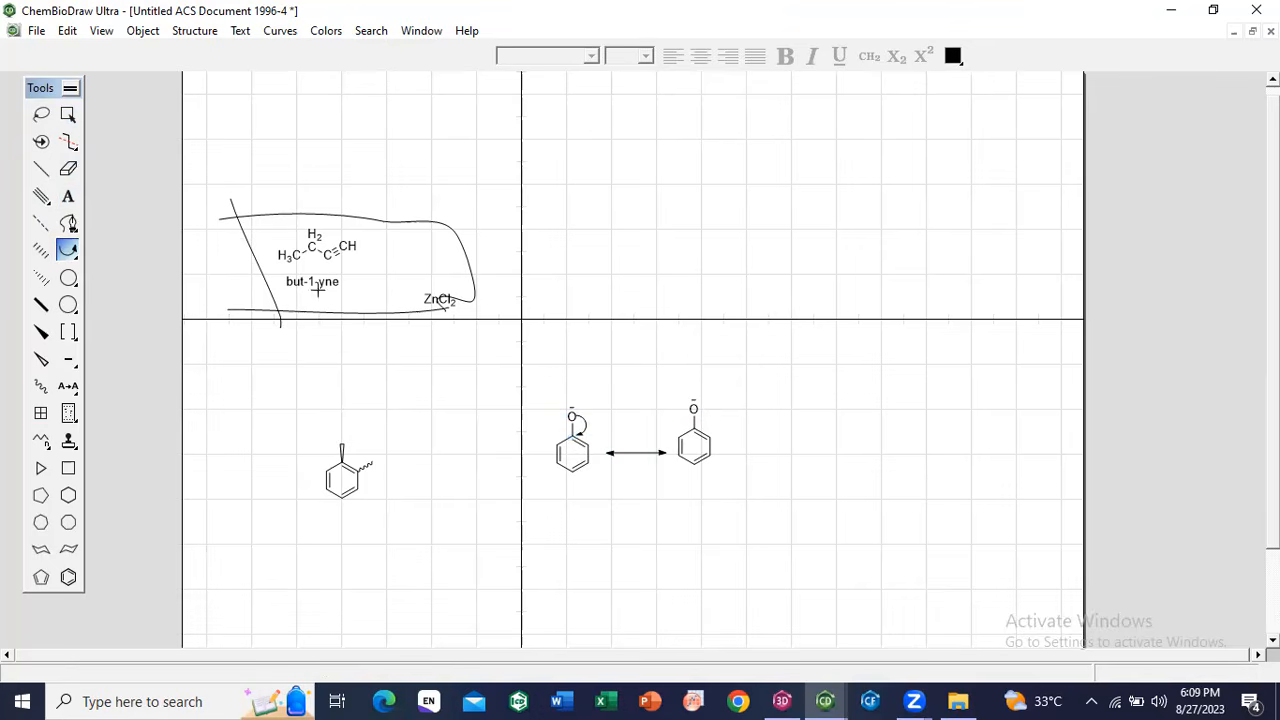
click(68, 168)
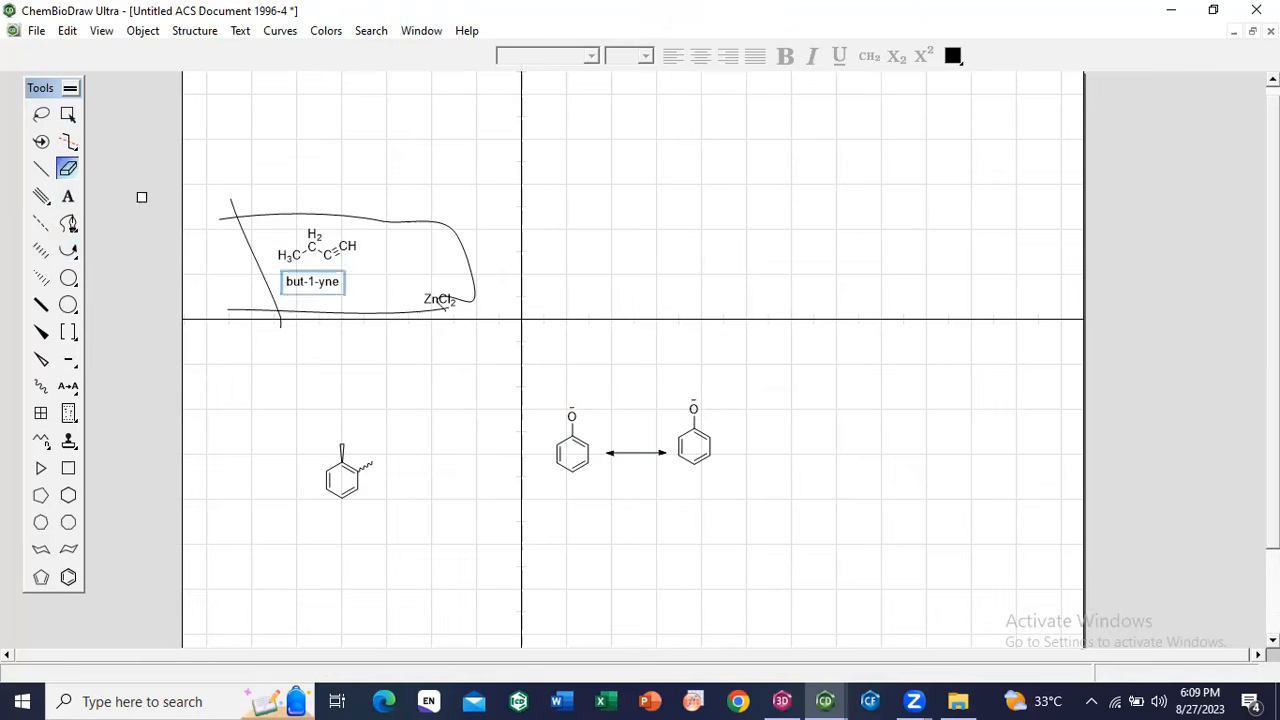
Step: Draw curved arrows on the first phenoxide from the oxygen to the C–O bond and from the adjacent ring double bond to the ortho carbon
drag(75, 253, 206, 291)
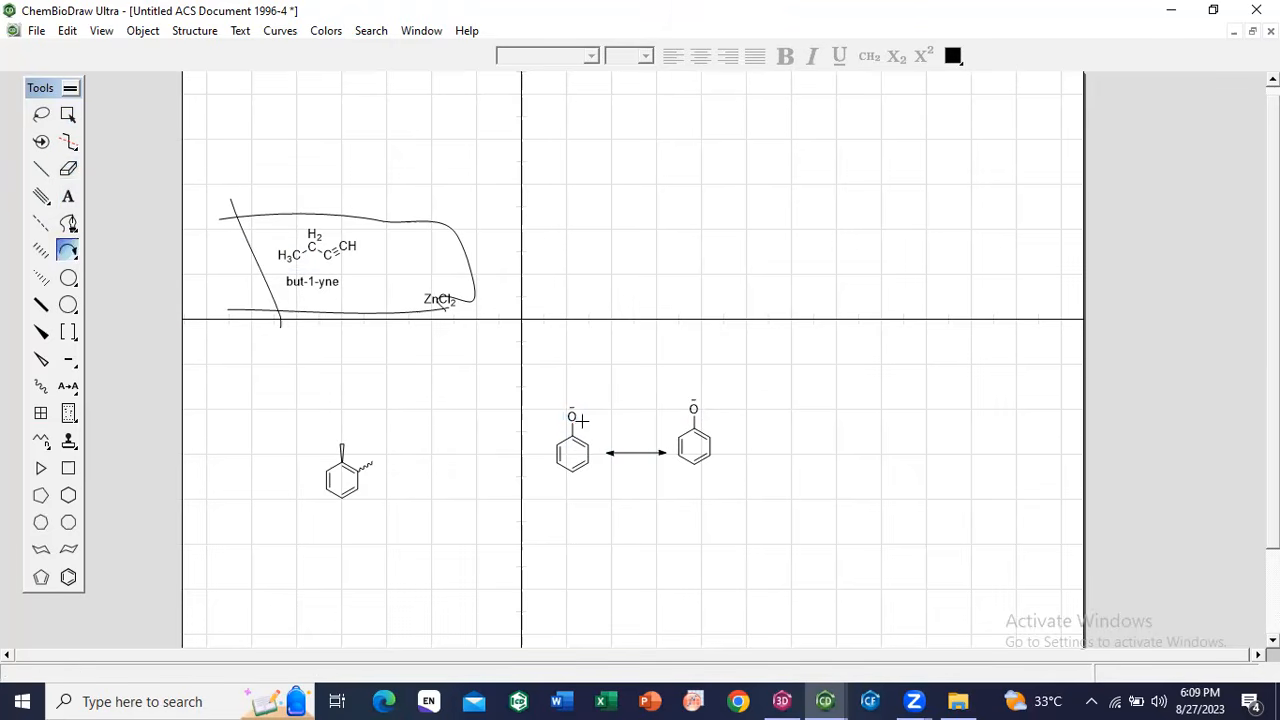
mouse_move(580, 418)
mouse_down()
mouse_move(592, 420)
mouse_move(567, 429)
mouse_move(589, 441)
mouse_up()
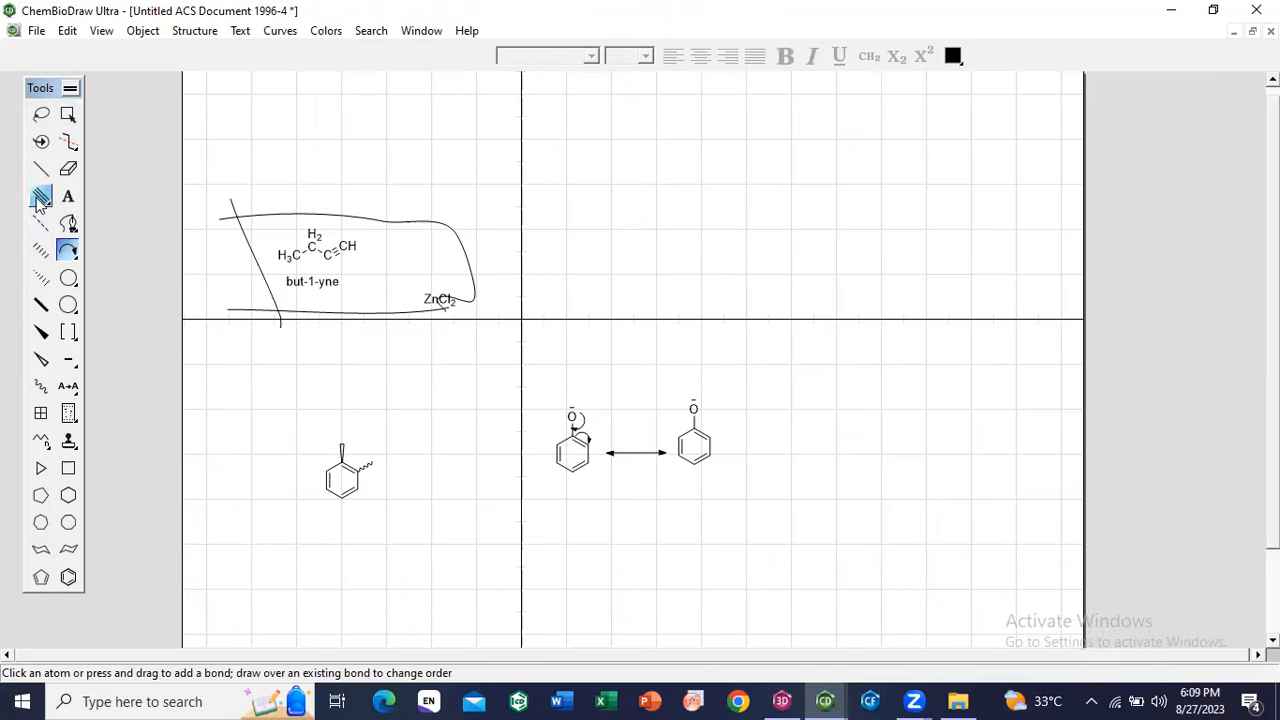
Step: Make the second structure's C–O bond double and its adjacent ring double bond single, moving the negative charge from oxygen to the ortho carbon
drag(47, 203, 71, 215)
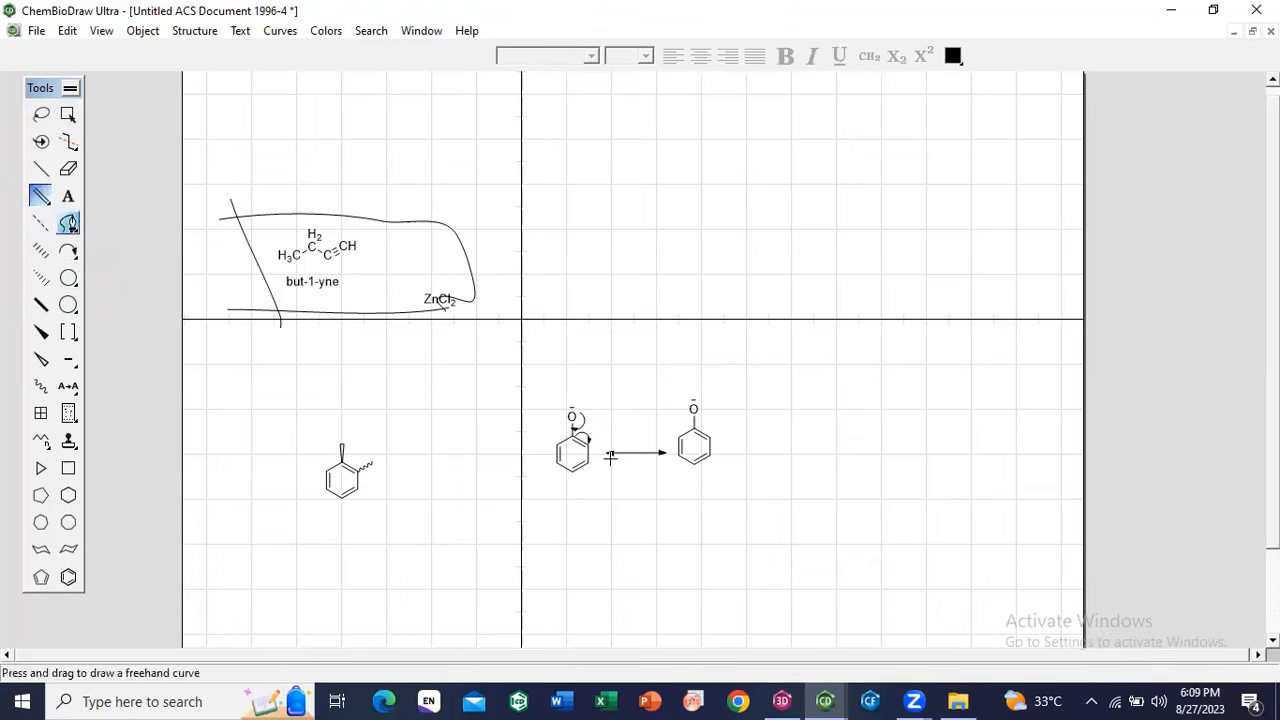
click(693, 422)
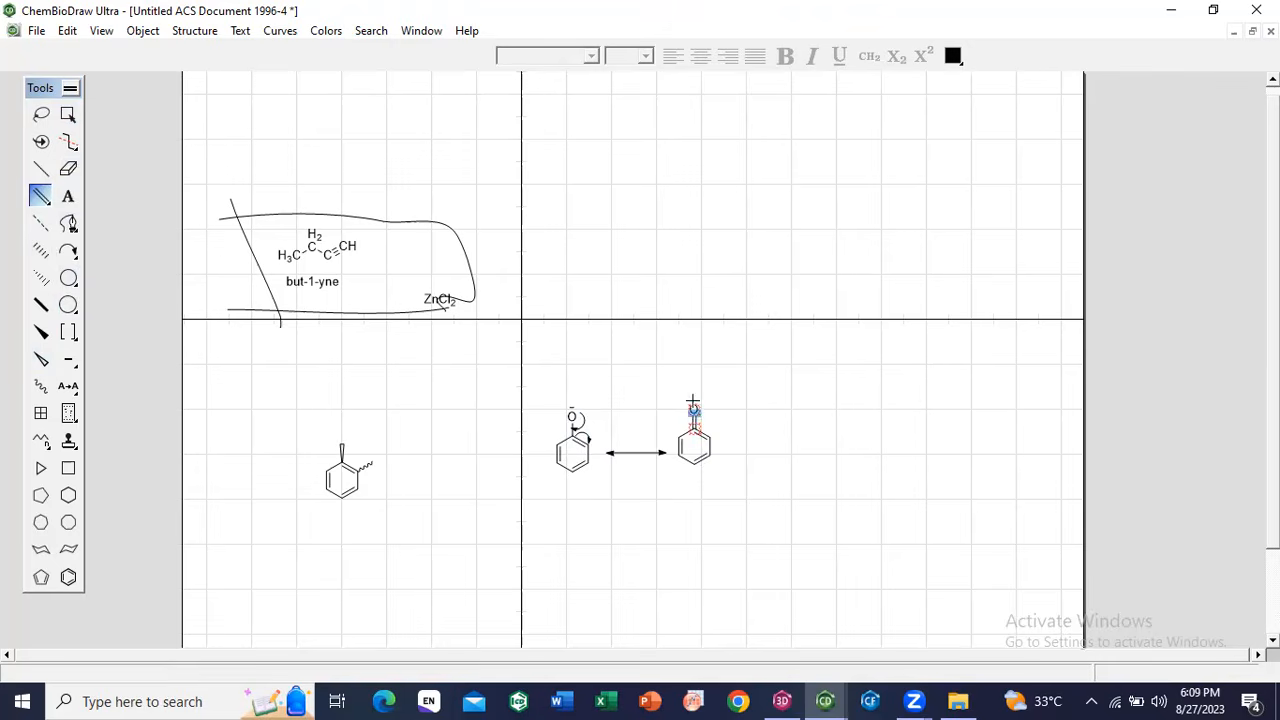
click(68, 168)
click(693, 400)
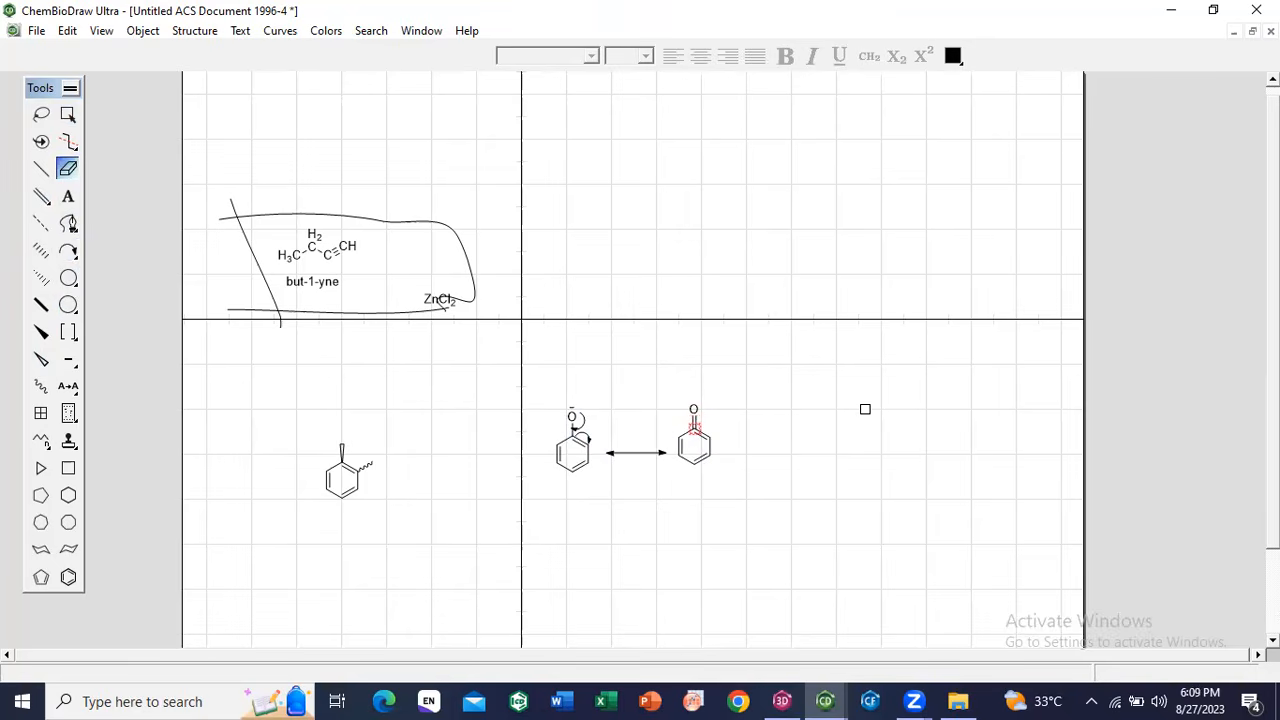
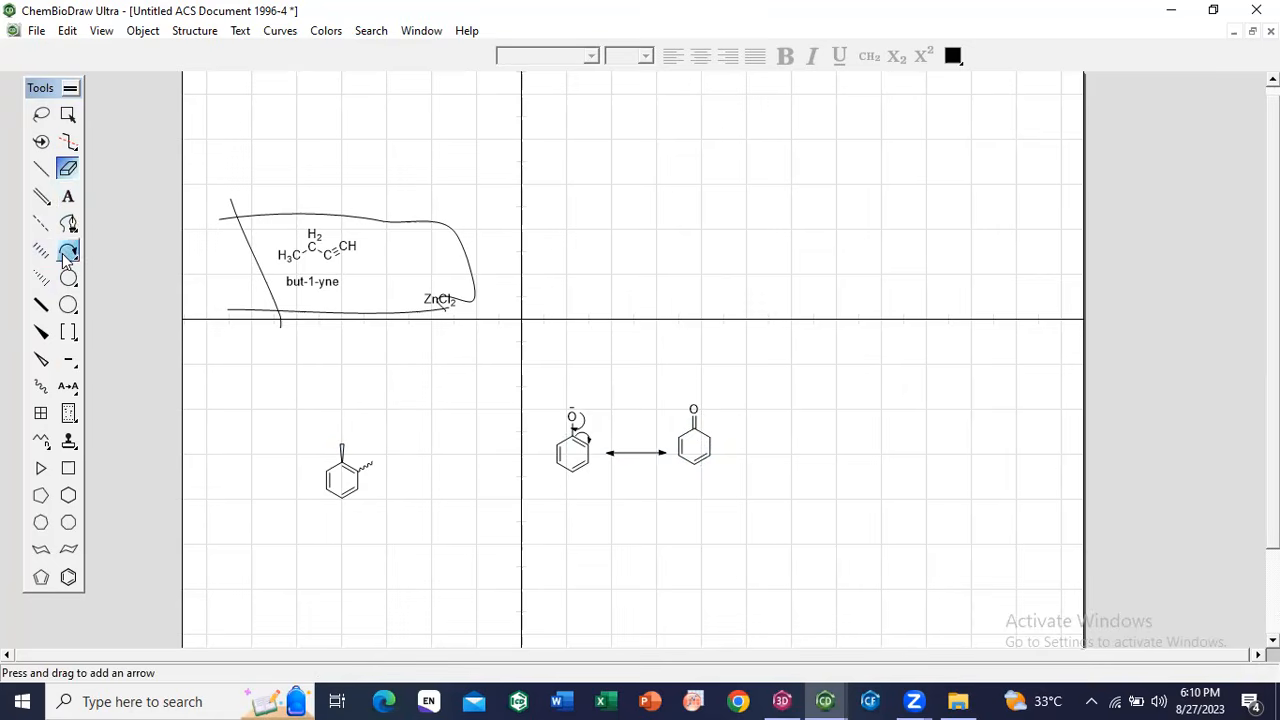
click(68, 362)
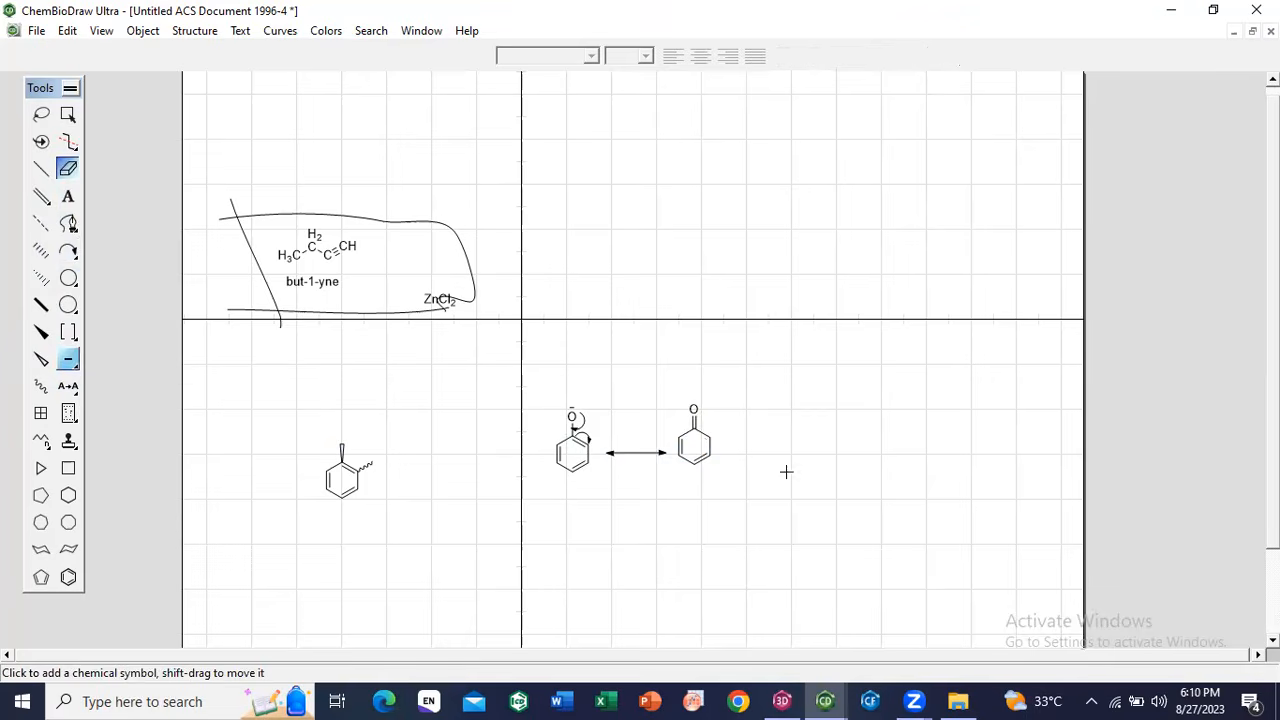
click(709, 436)
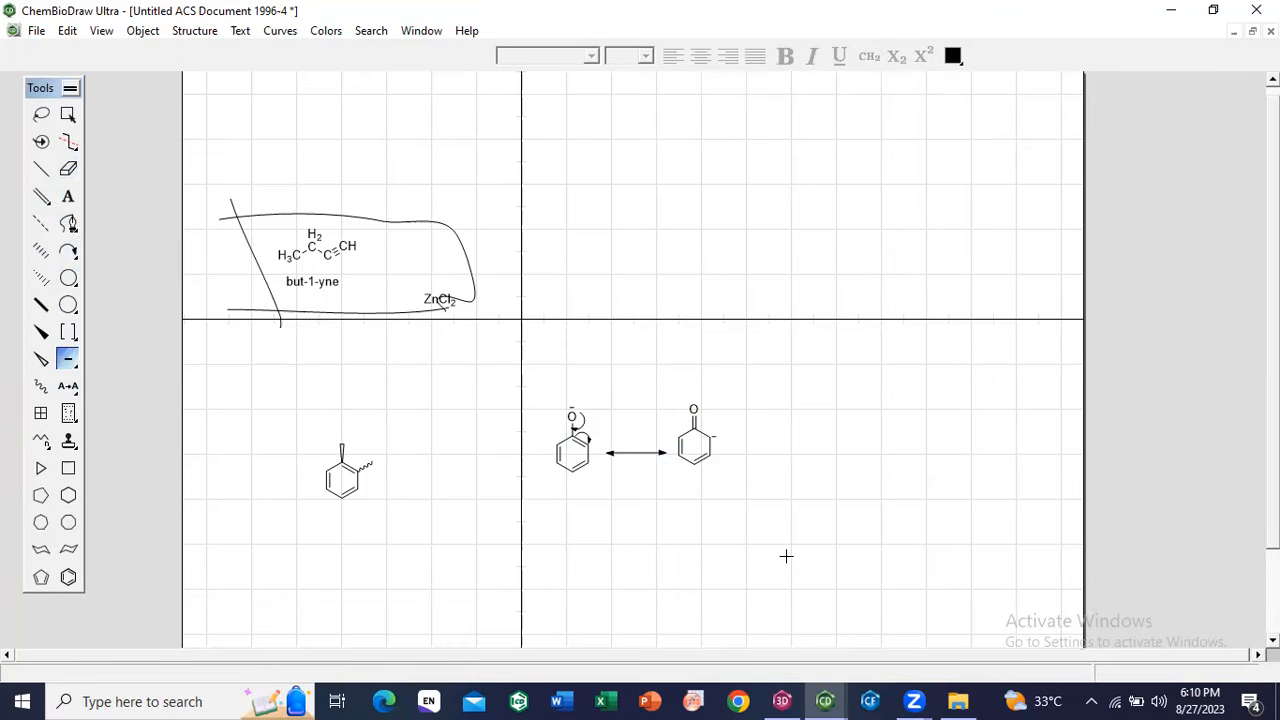
Step: Draw curved arrows on the second structure from the ortho charge to the neighbouring ring bond and from the lower ring double bond to the para carbon
click(72, 256)
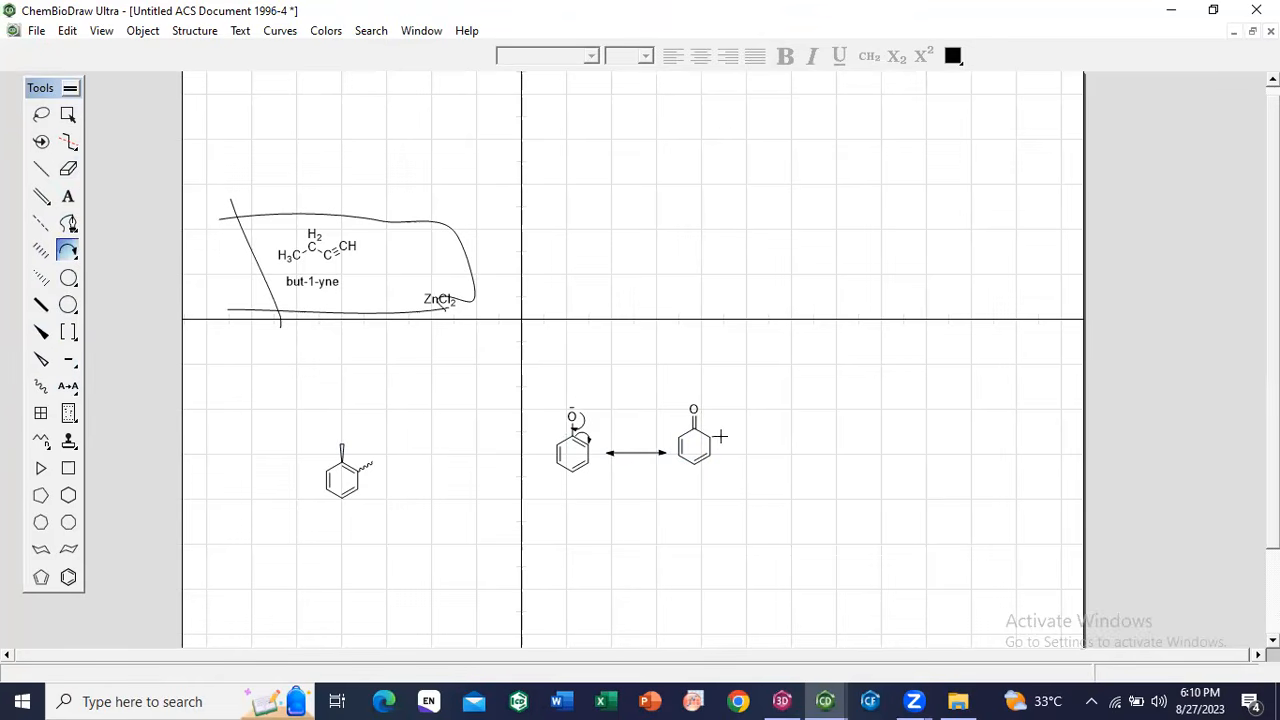
drag(729, 437, 717, 458)
click(705, 458)
key(ctrl+z)
drag(698, 462, 695, 465)
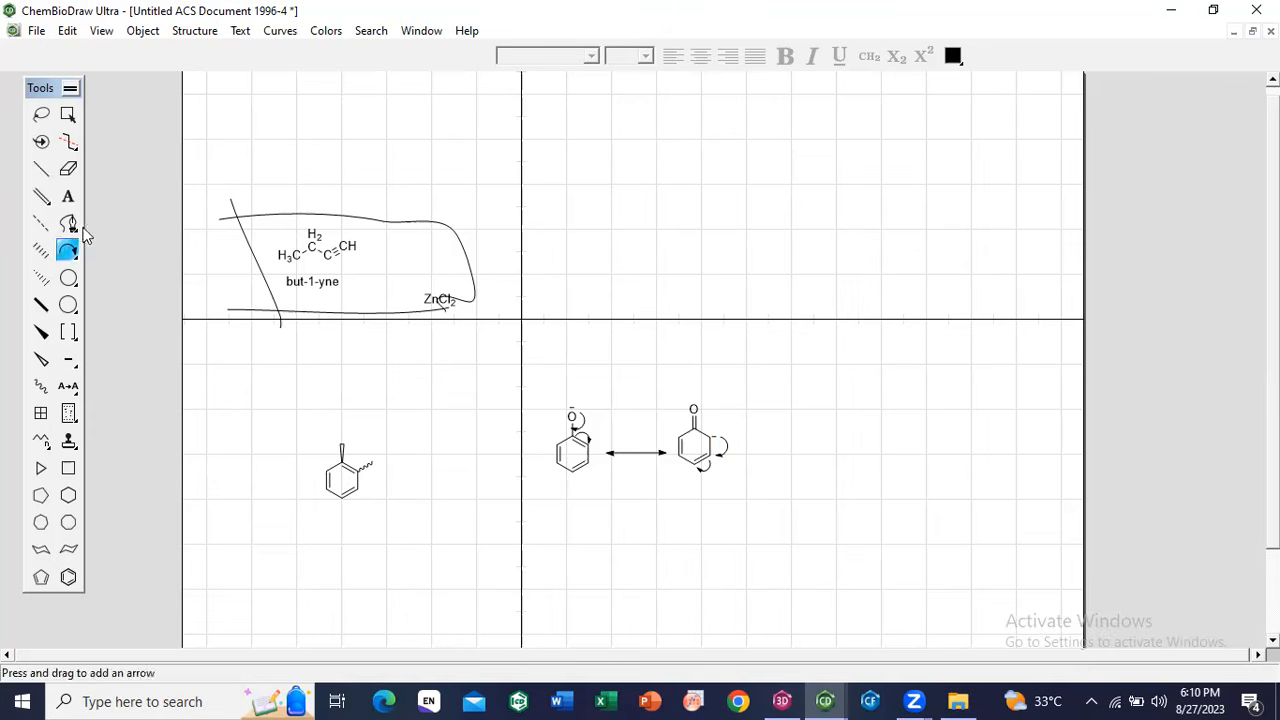
Step: Duplicate the second structure with its curved arrows and place the copy to its right as a third resonance form
click(67, 116)
drag(663, 390, 736, 478)
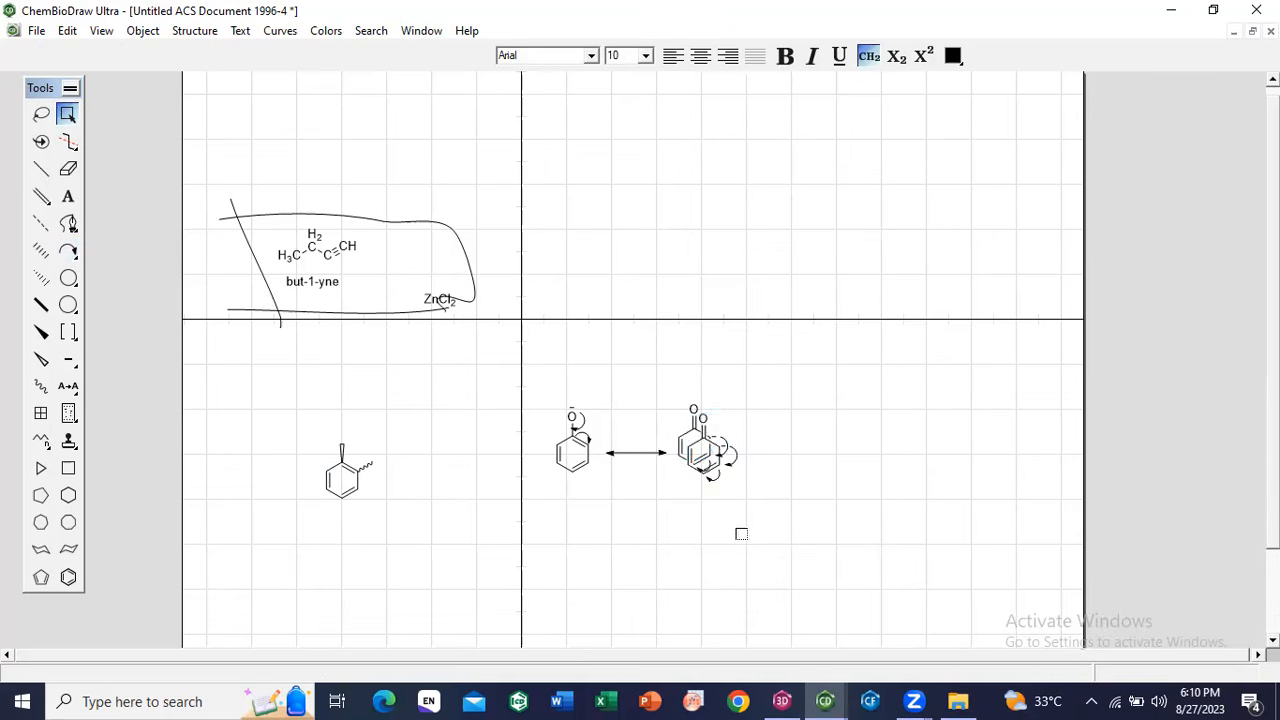
drag(712, 417, 830, 420)
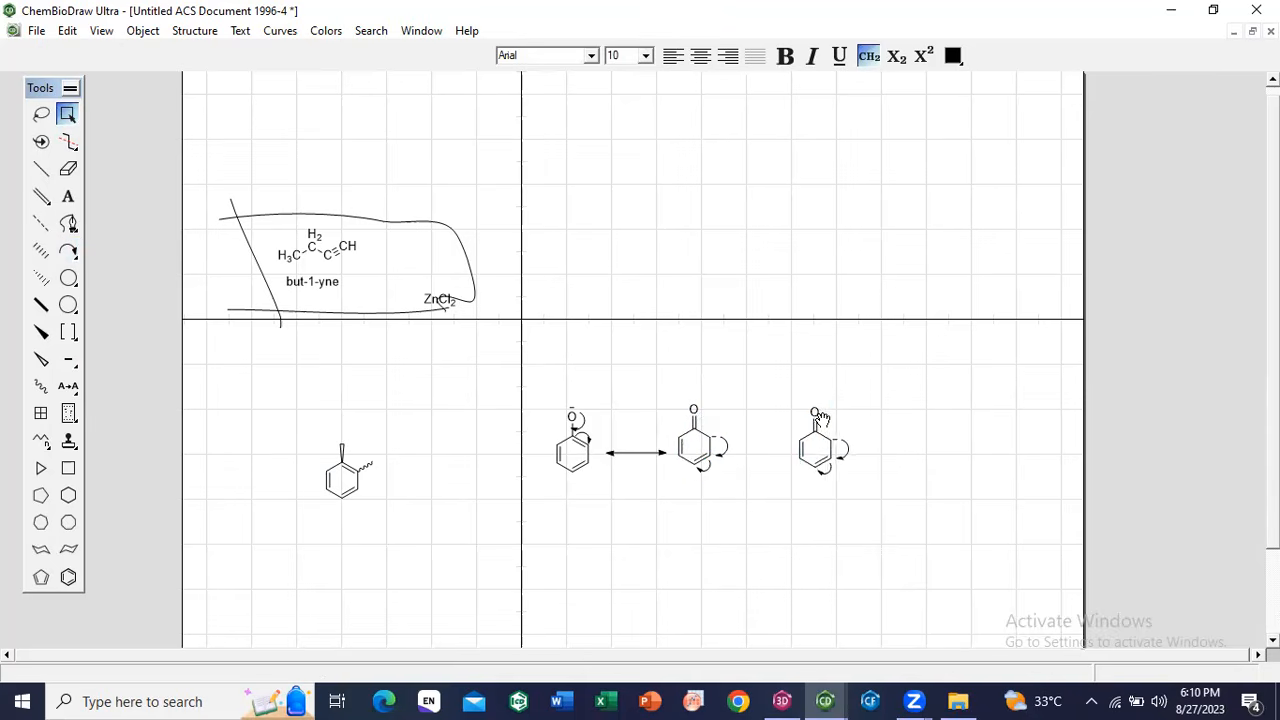
Step: Copy the horizontal resonance arrow into the gap between the second and third structures
click(654, 463)
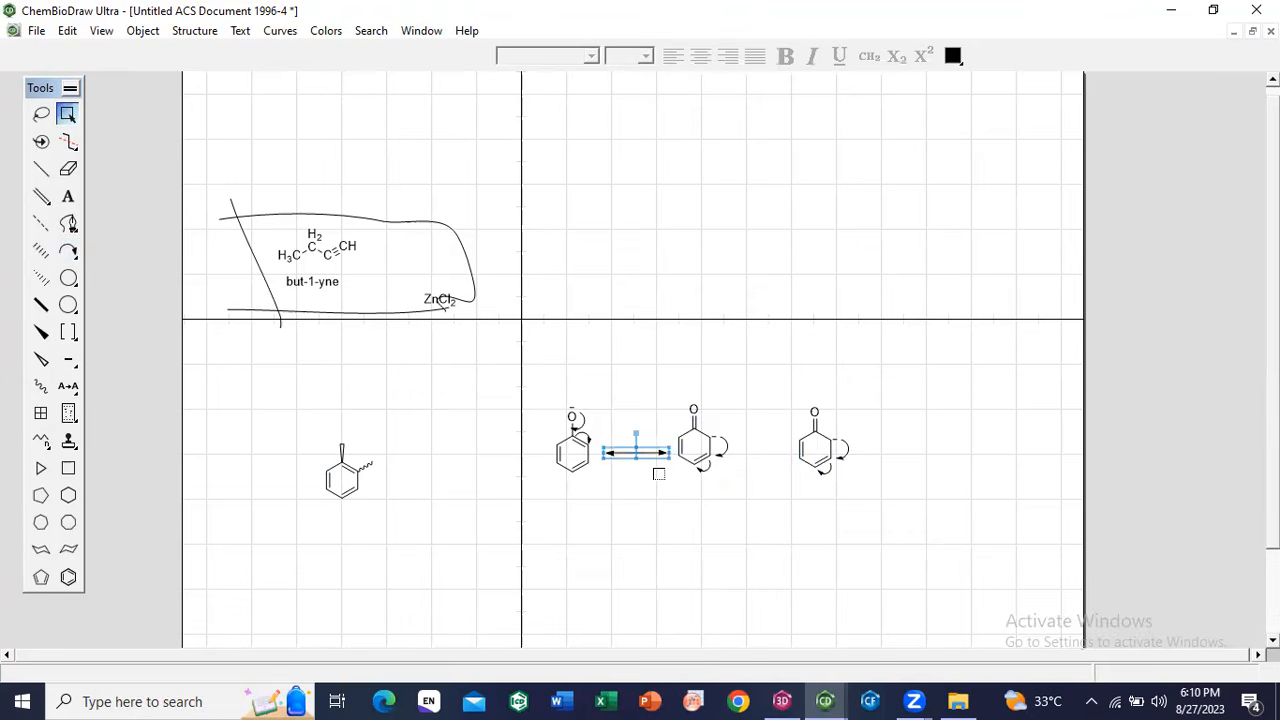
drag(659, 453, 774, 453)
click(800, 451)
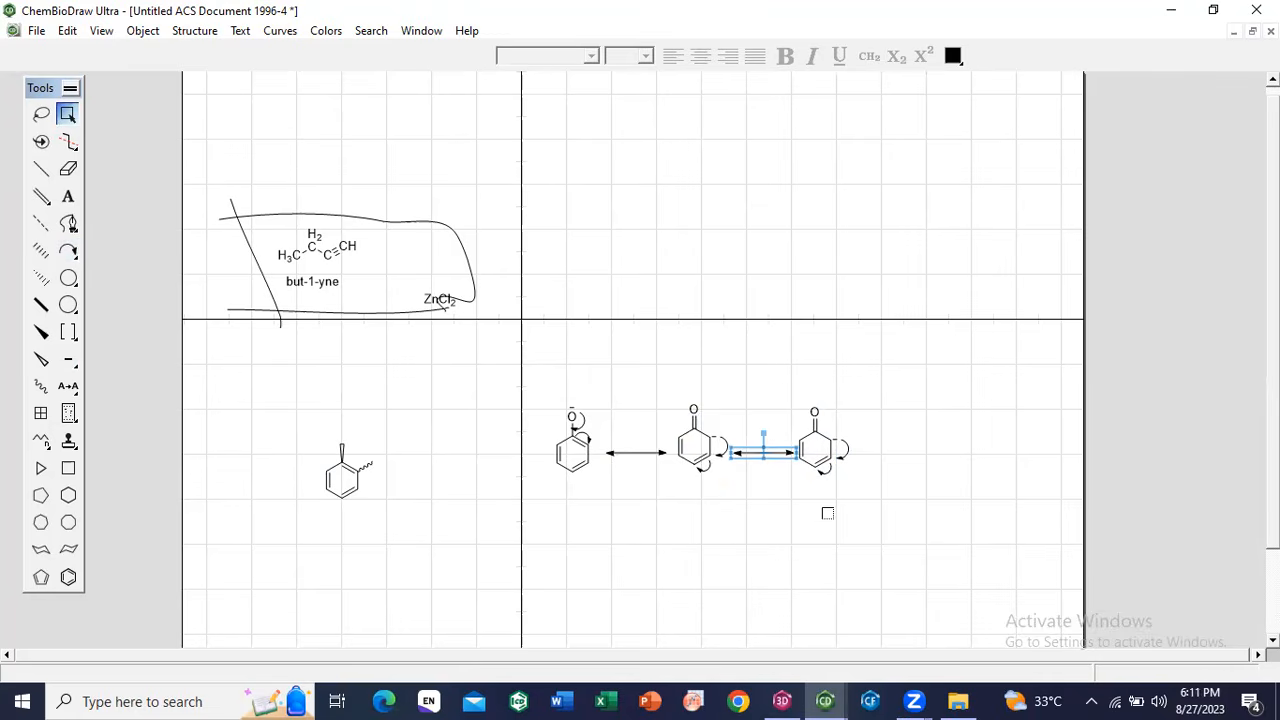
Step: Delete the copied curved arrows and negative charge from the third structure
click(847, 455)
key(Delete)
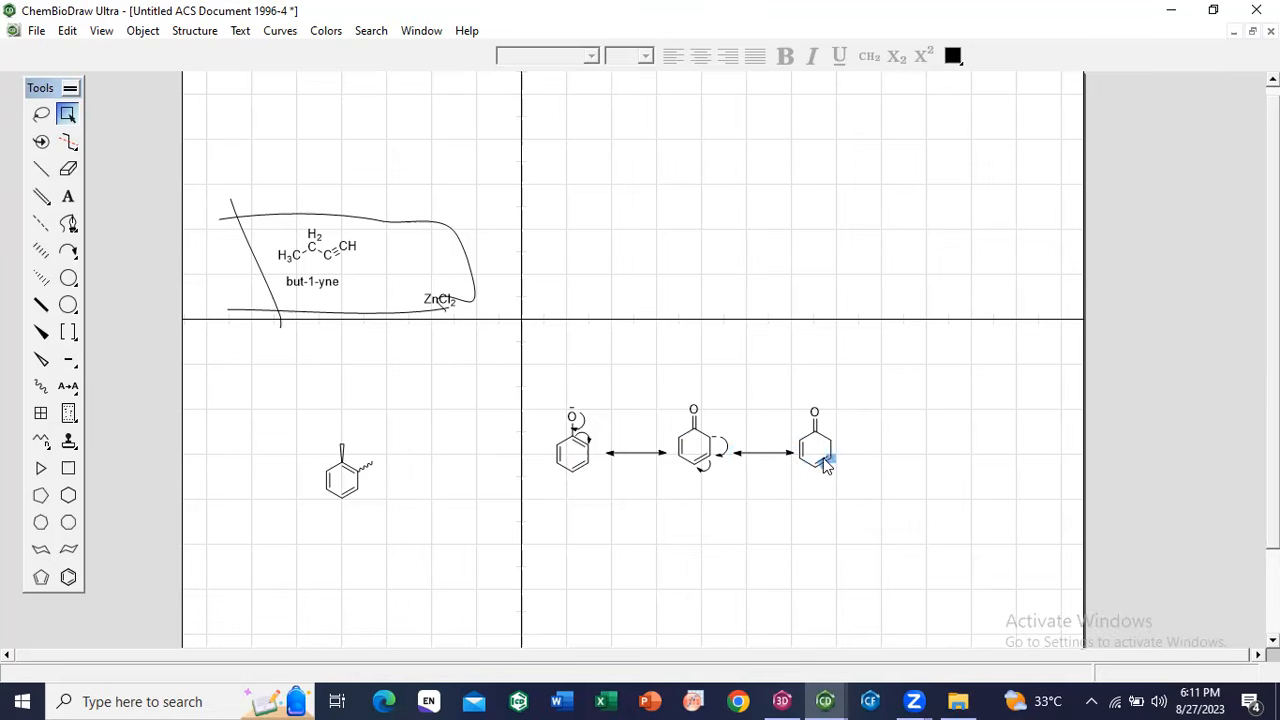
Step: Try to delete the lower ring double bond of the third structure, then undo the deletion
click(824, 463)
key(Delete)
key(ctrl+z)
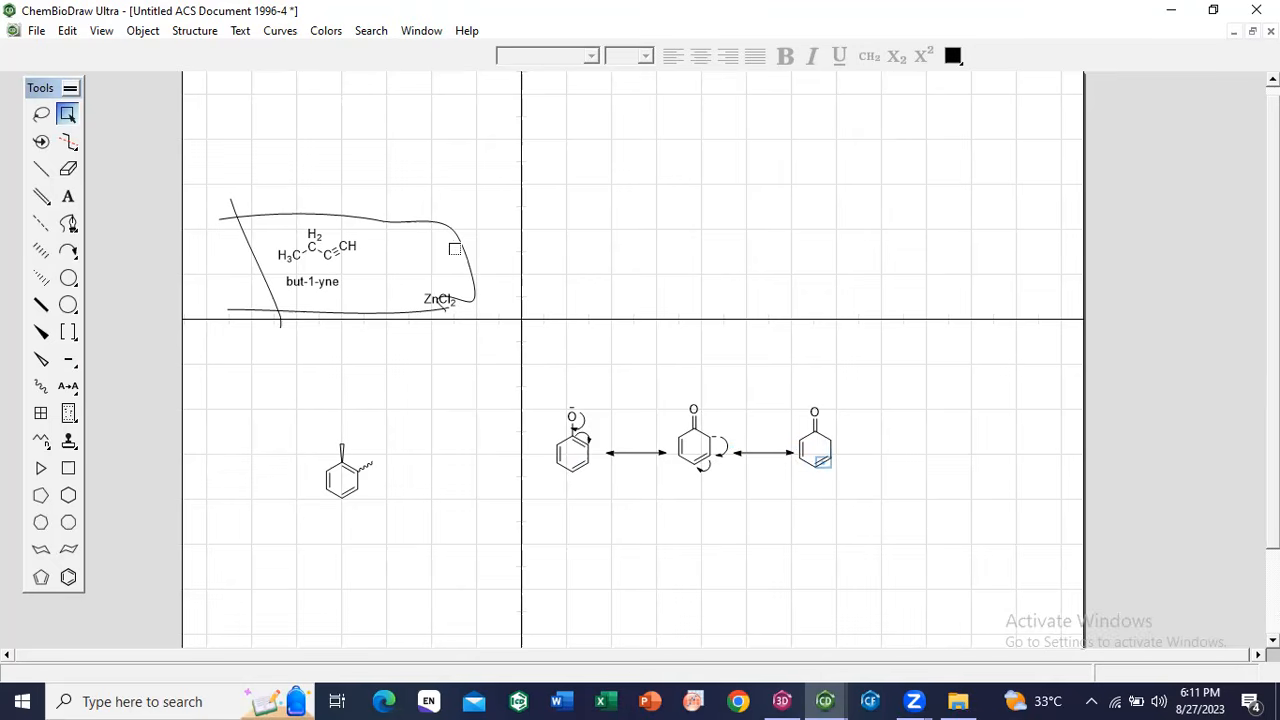
Step: Shift the third structure's lower ring double bond to the adjacent vertical ring bond and add a negative charge at the para carbon
click(68, 169)
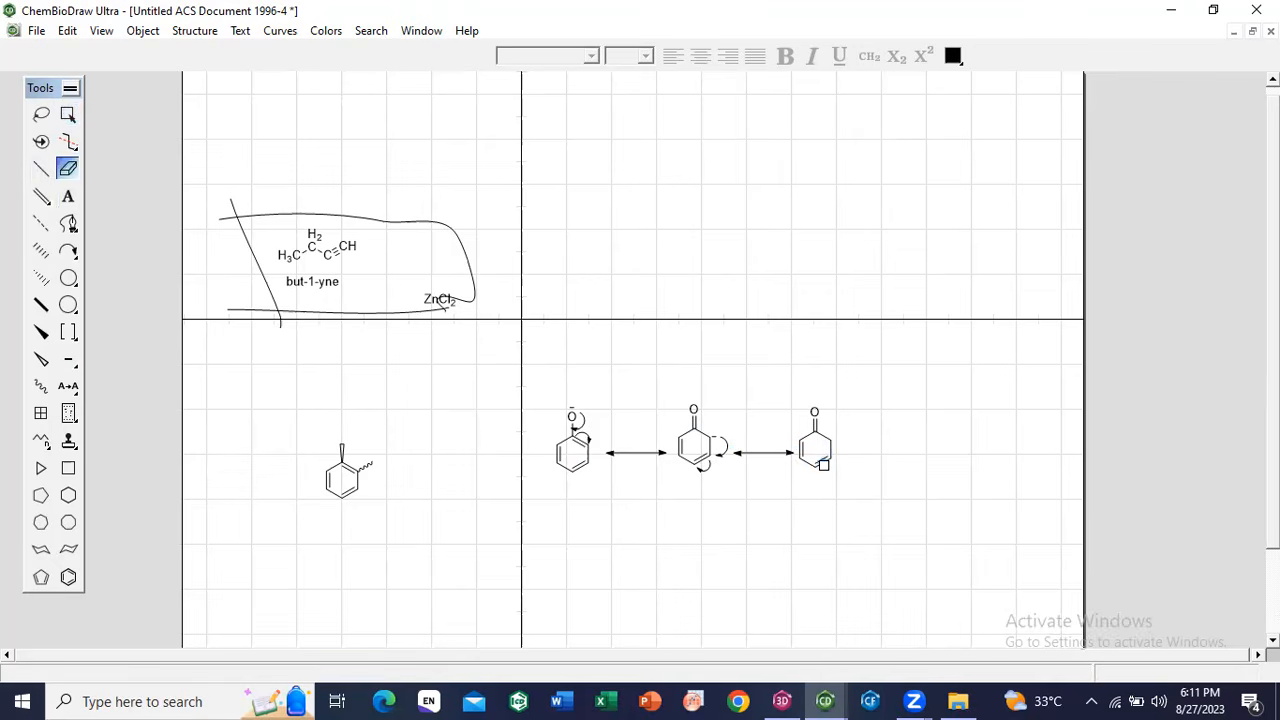
click(41, 169)
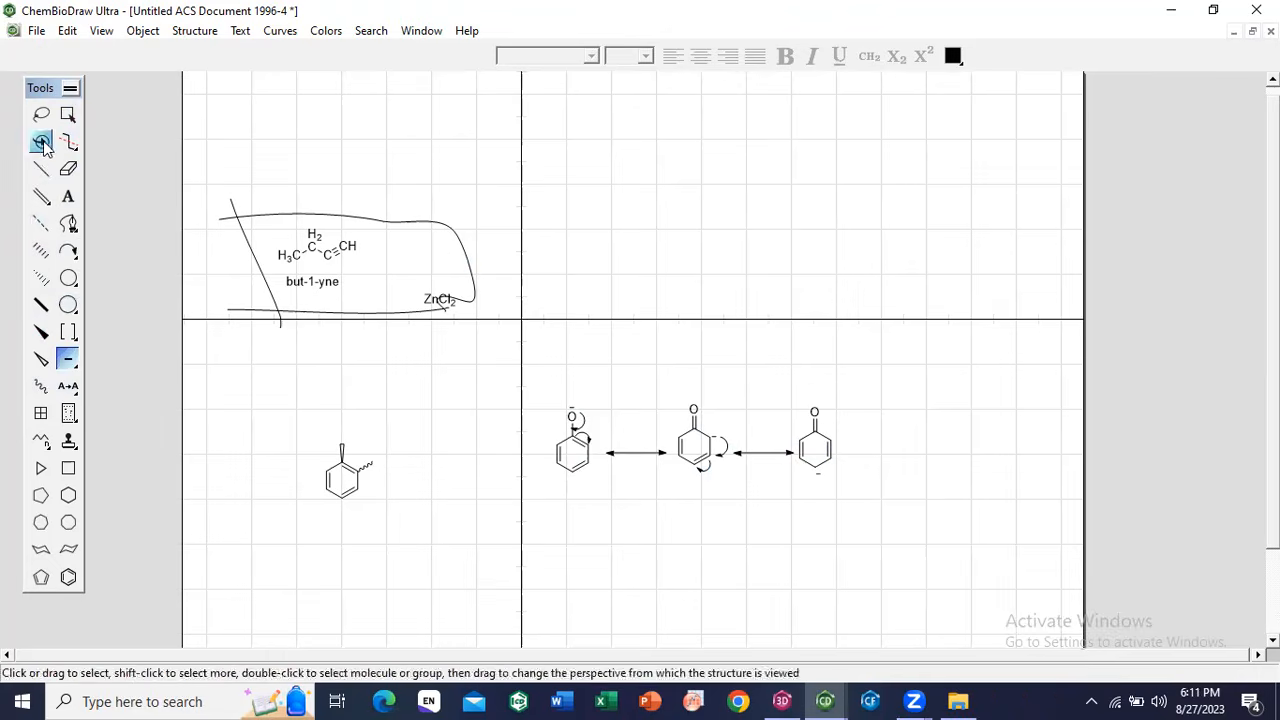
Step: Move the third structure slightly to the right, away from the end of the resonance arrow
click(75, 249)
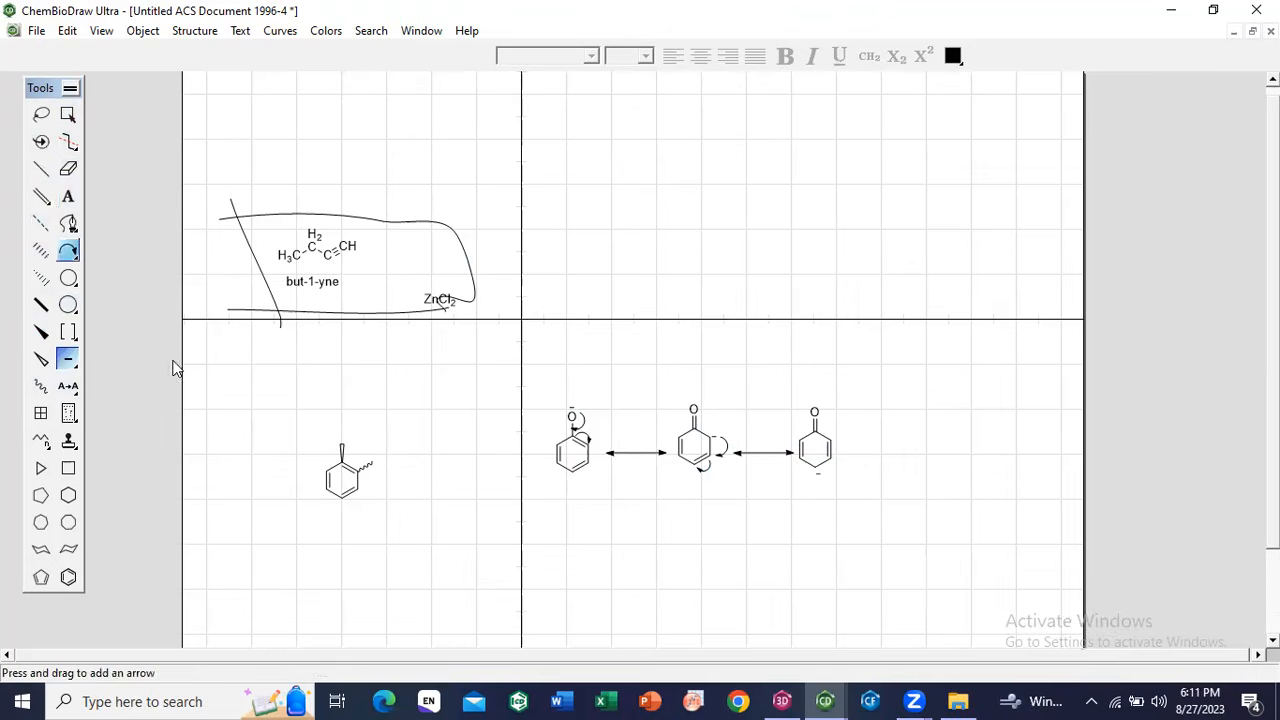
click(67, 114)
mouse_move(817, 449)
mouse_down()
mouse_move(834, 446)
mouse_move(815, 455)
mouse_move(828, 455)
mouse_up()
click(673, 603)
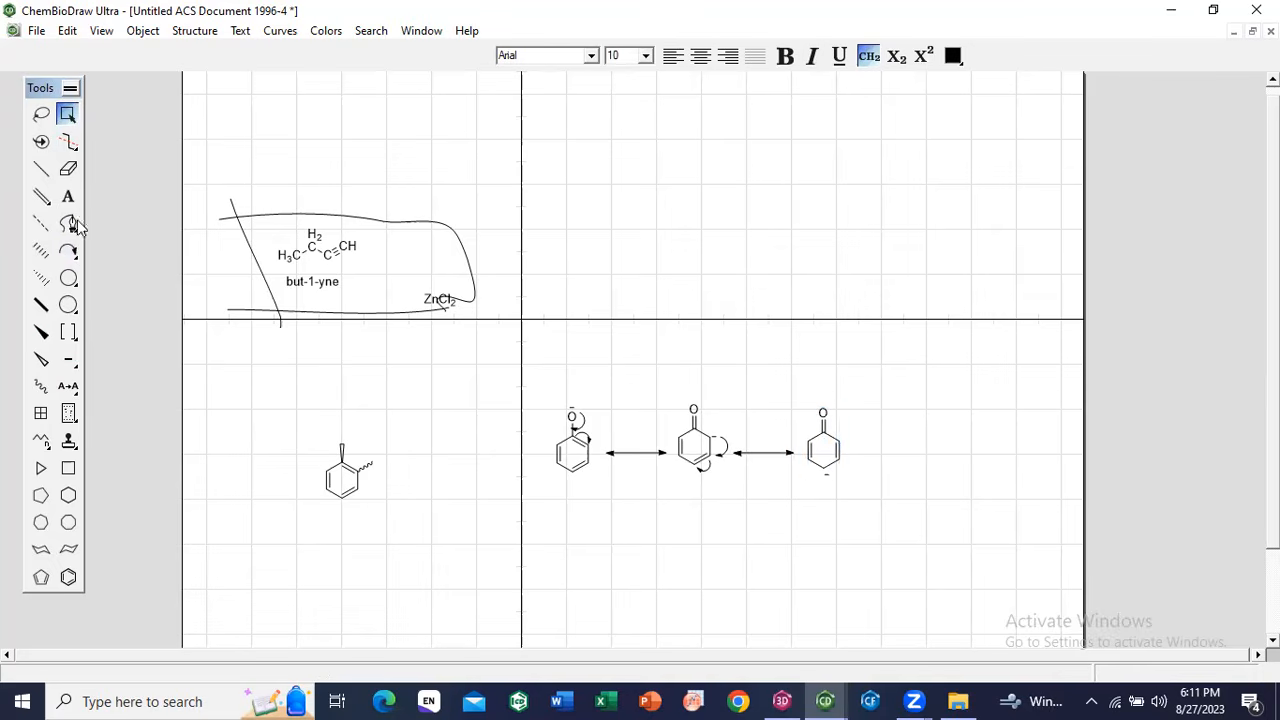
Step: Draw two curved electron arrows around the third structure's lower-left ring bonds and place a copy of the structure with its arrows further right
click(68, 250)
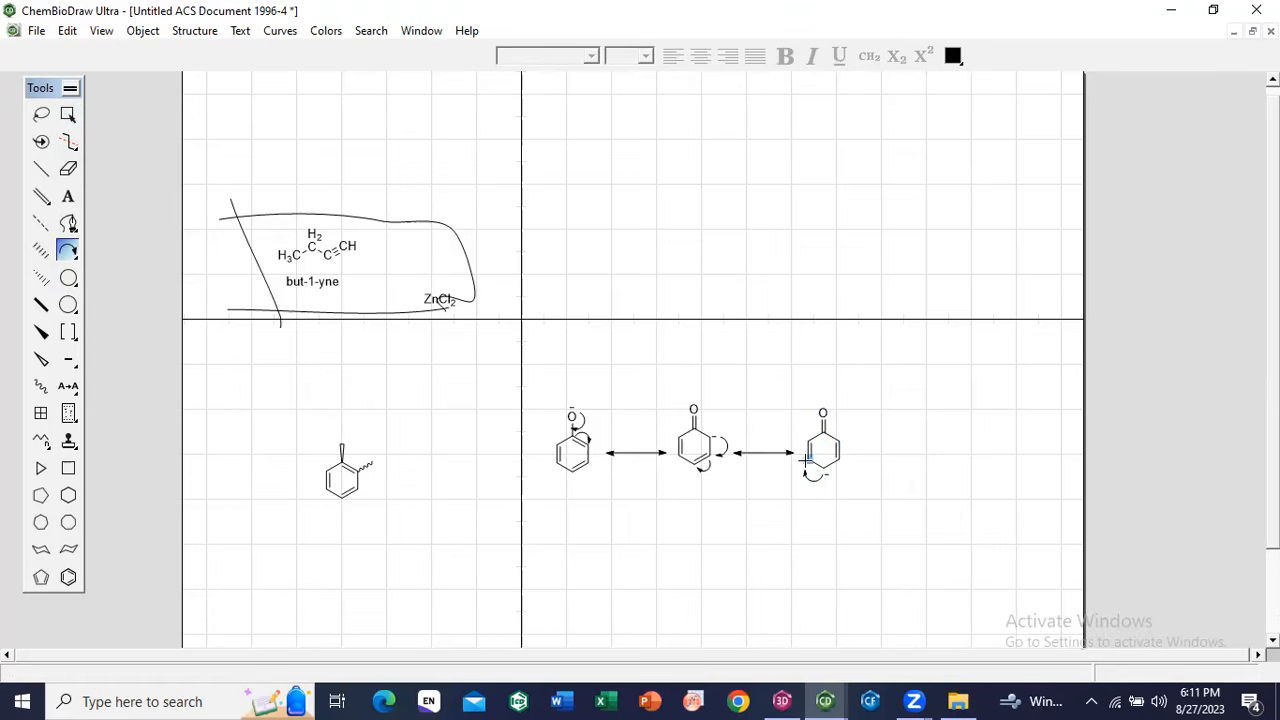
mouse_move(800, 458)
mouse_down()
mouse_move(789, 447)
mouse_move(802, 441)
mouse_up()
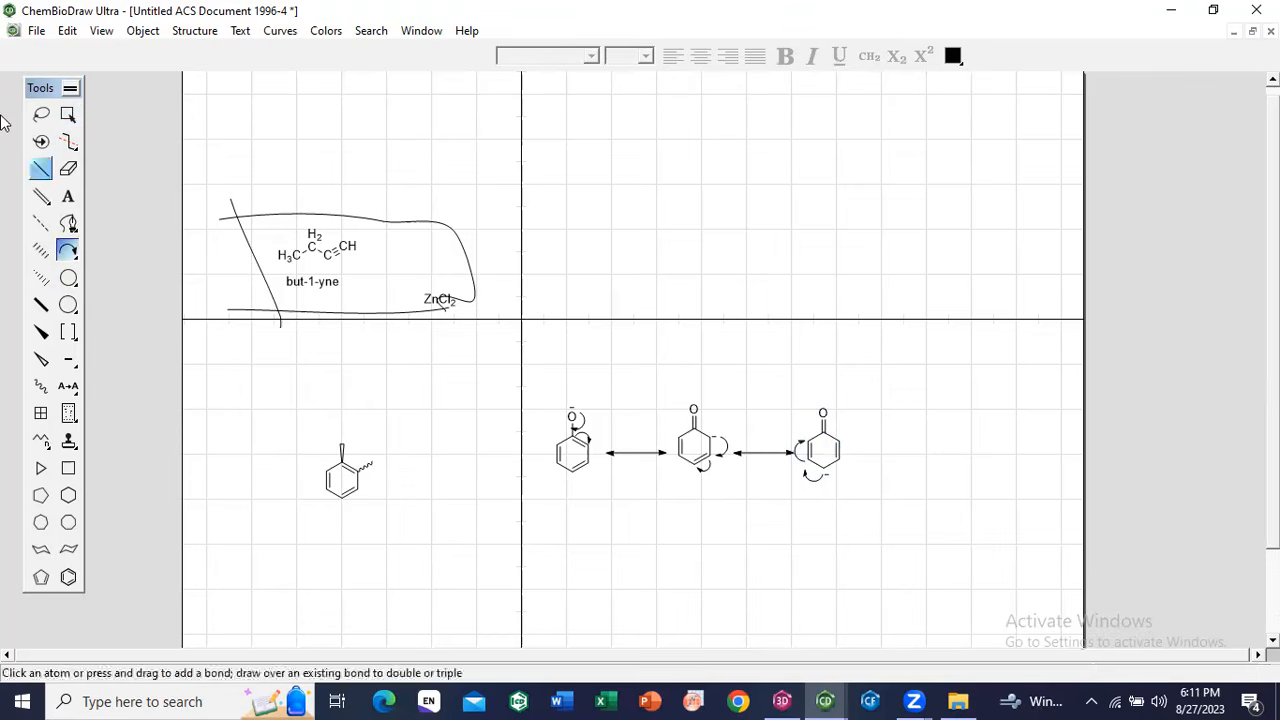
click(67, 113)
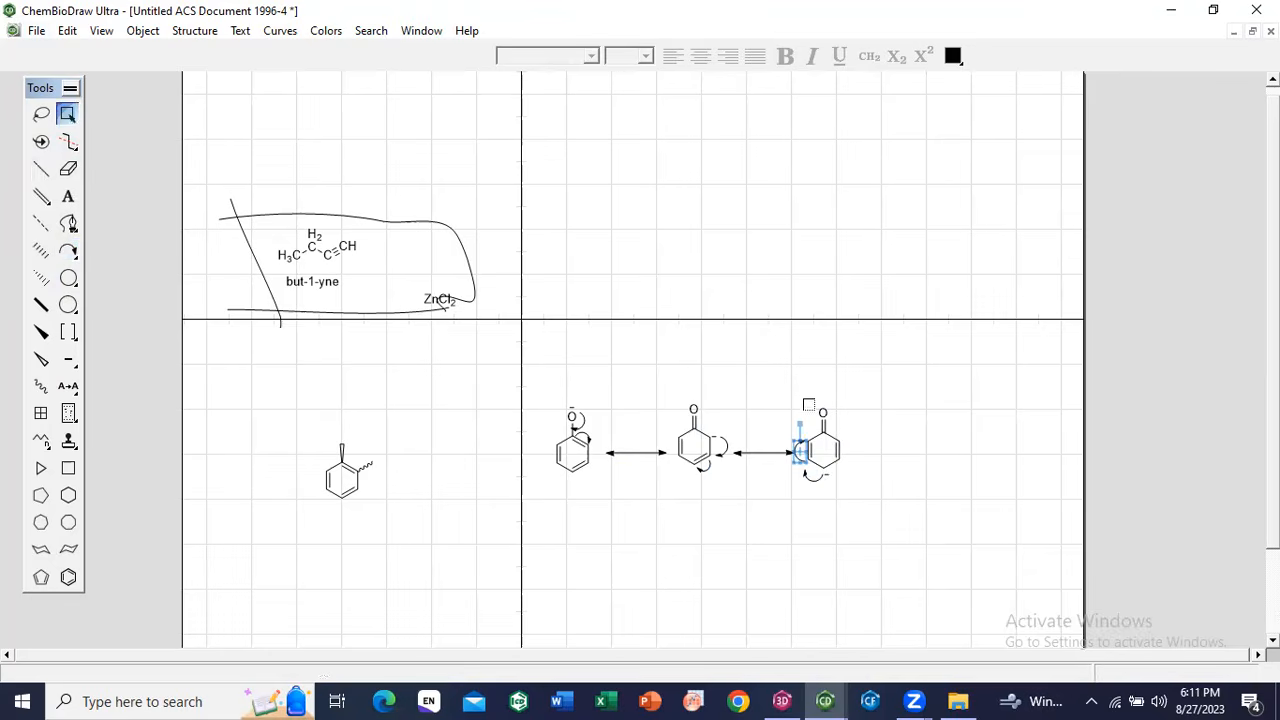
drag(803, 403, 846, 523)
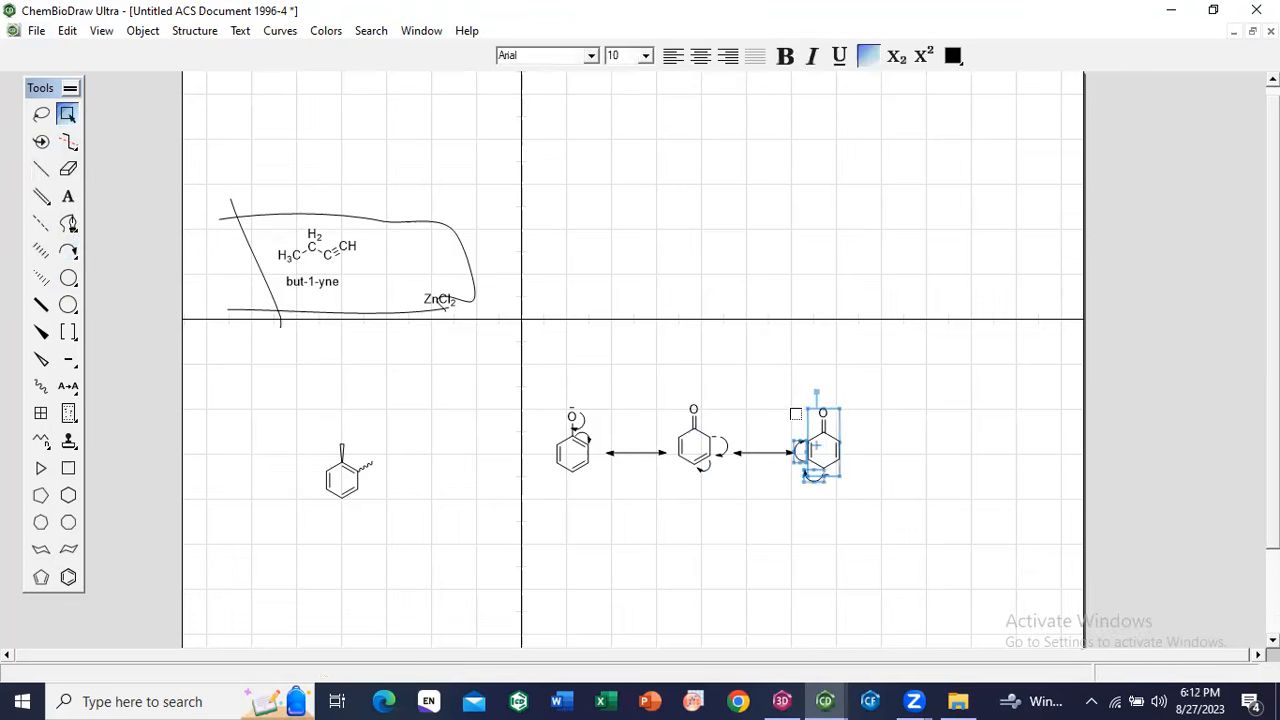
key(ctrl+v)
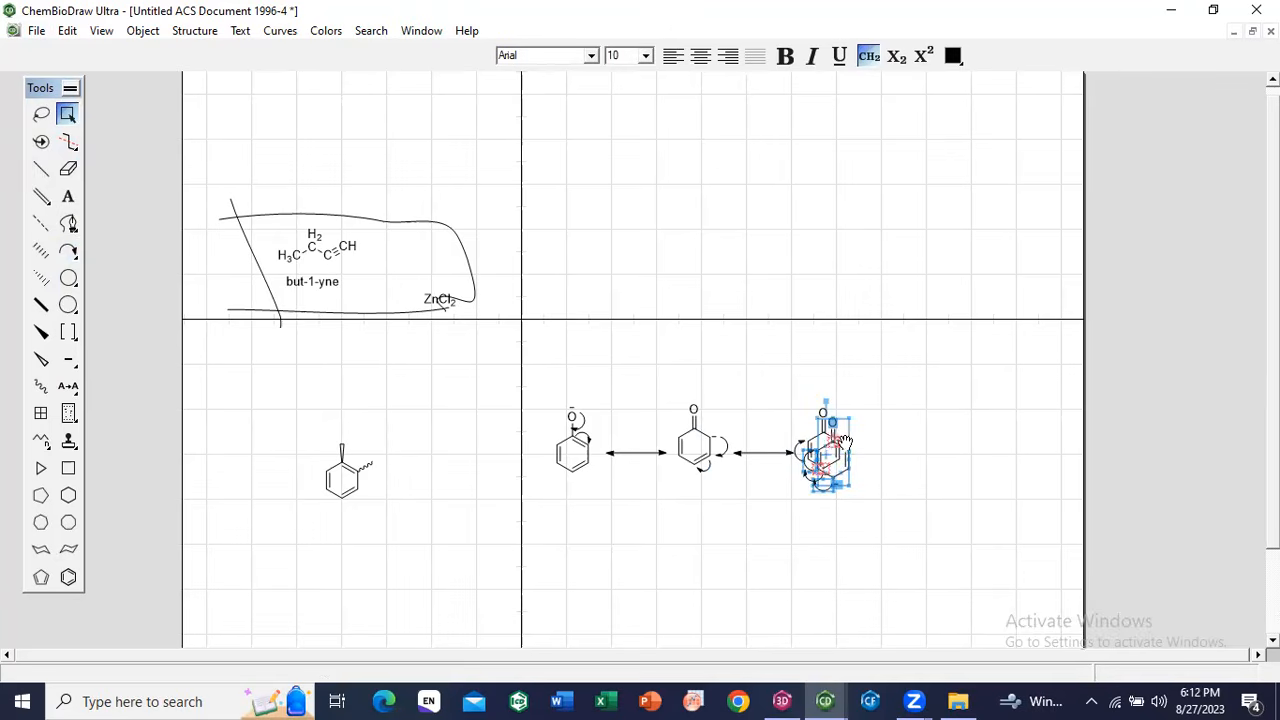
drag(833, 440, 963, 430)
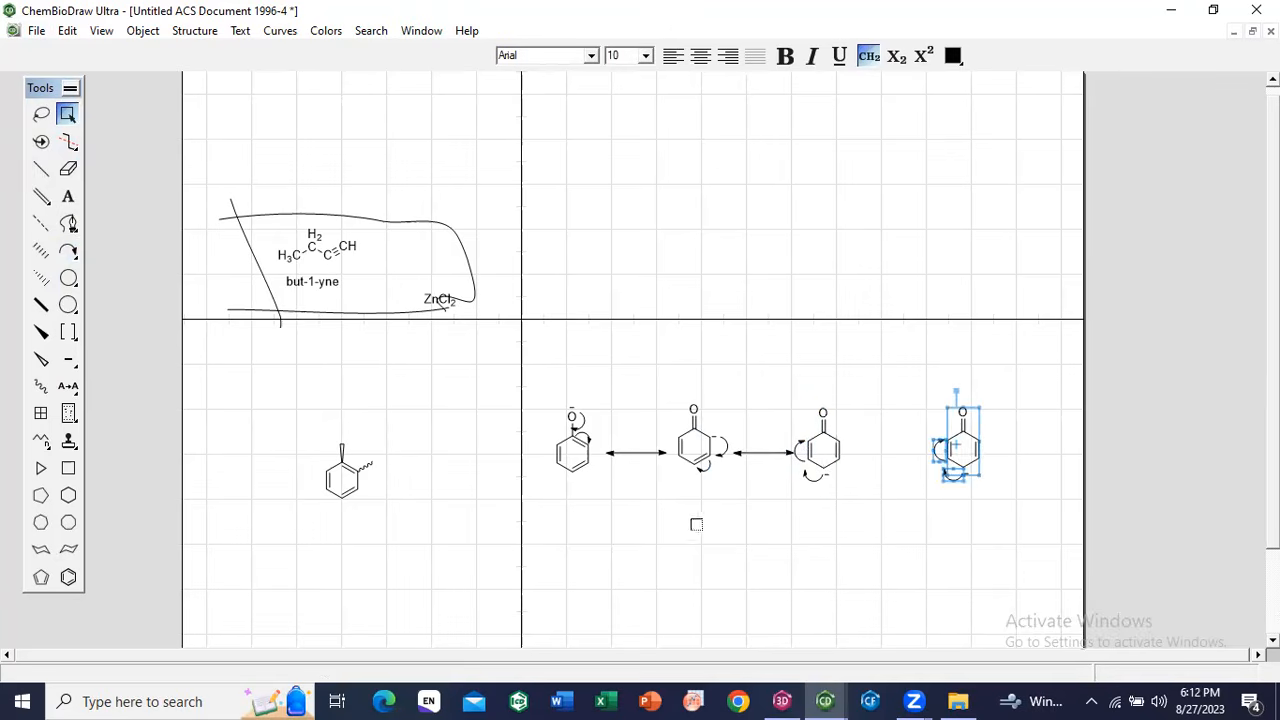
Step: Copy the double-headed resonance arrow between the third and fourth structures and bring the fourth structure closer to it
click(757, 455)
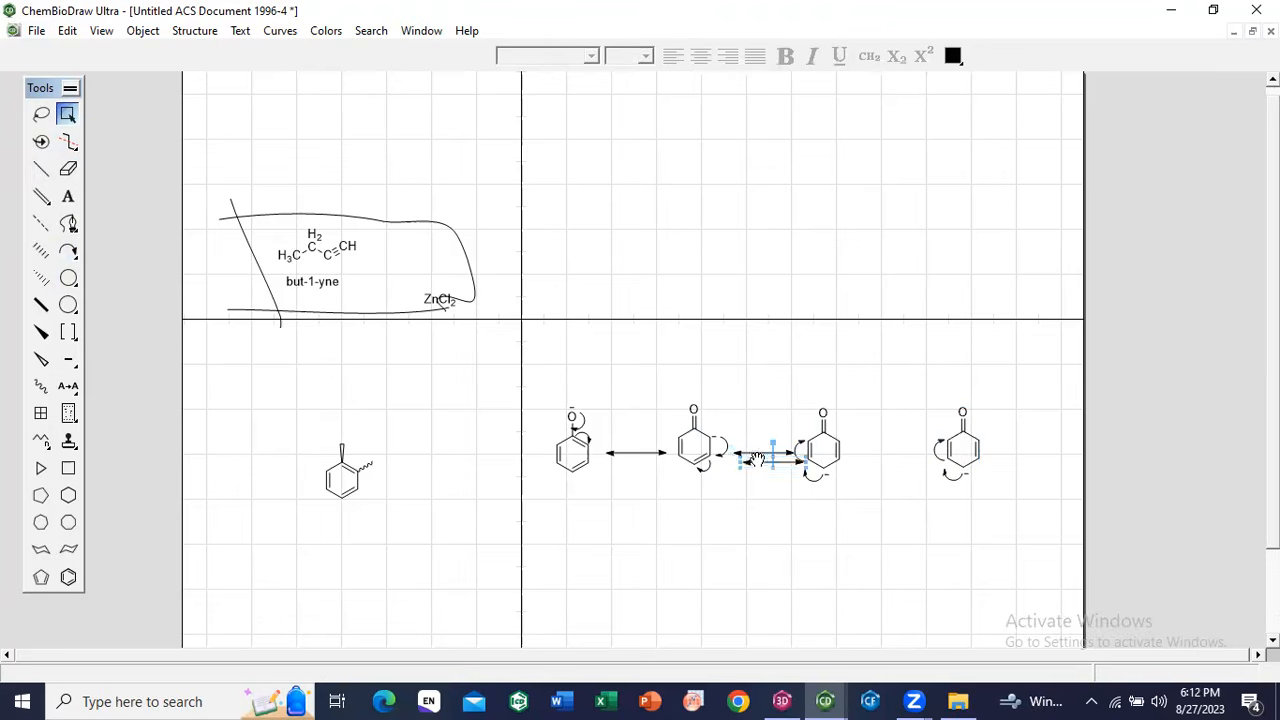
drag(757, 455, 862, 451)
drag(923, 403, 957, 458)
click(1050, 485)
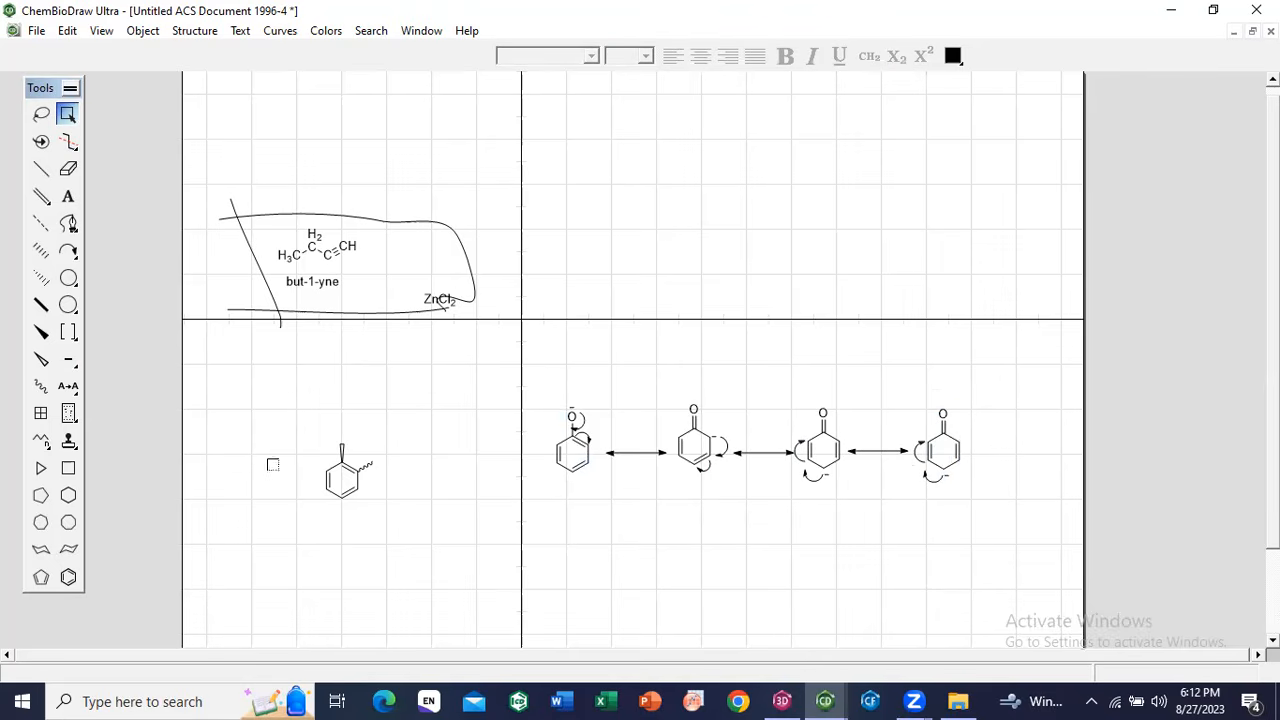
Step: Delete the copied curved arrows and negative charge from the fourth structure
click(937, 477)
key(Delete)
key(Delete)
Step: Shift the fourth structure's left vertical double bond to the lower-left ring bond and add a negative charge at the upper-left ortho carbon
click(68, 168)
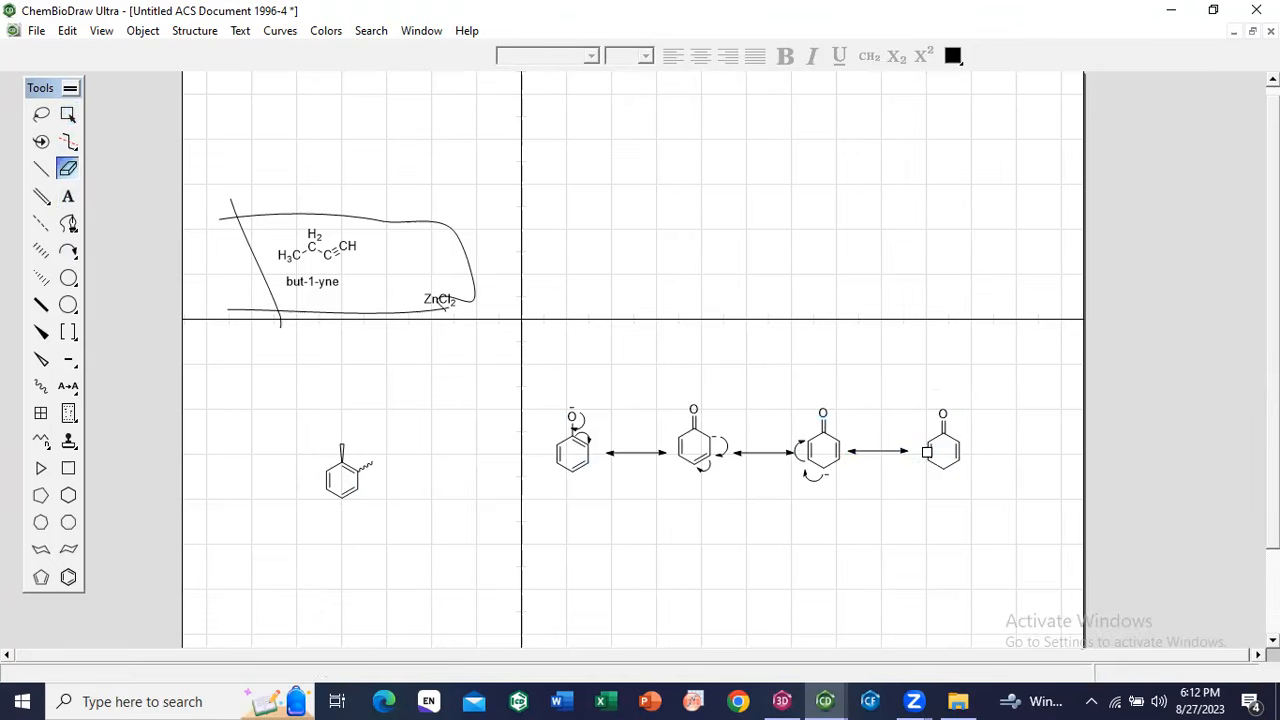
click(40, 170)
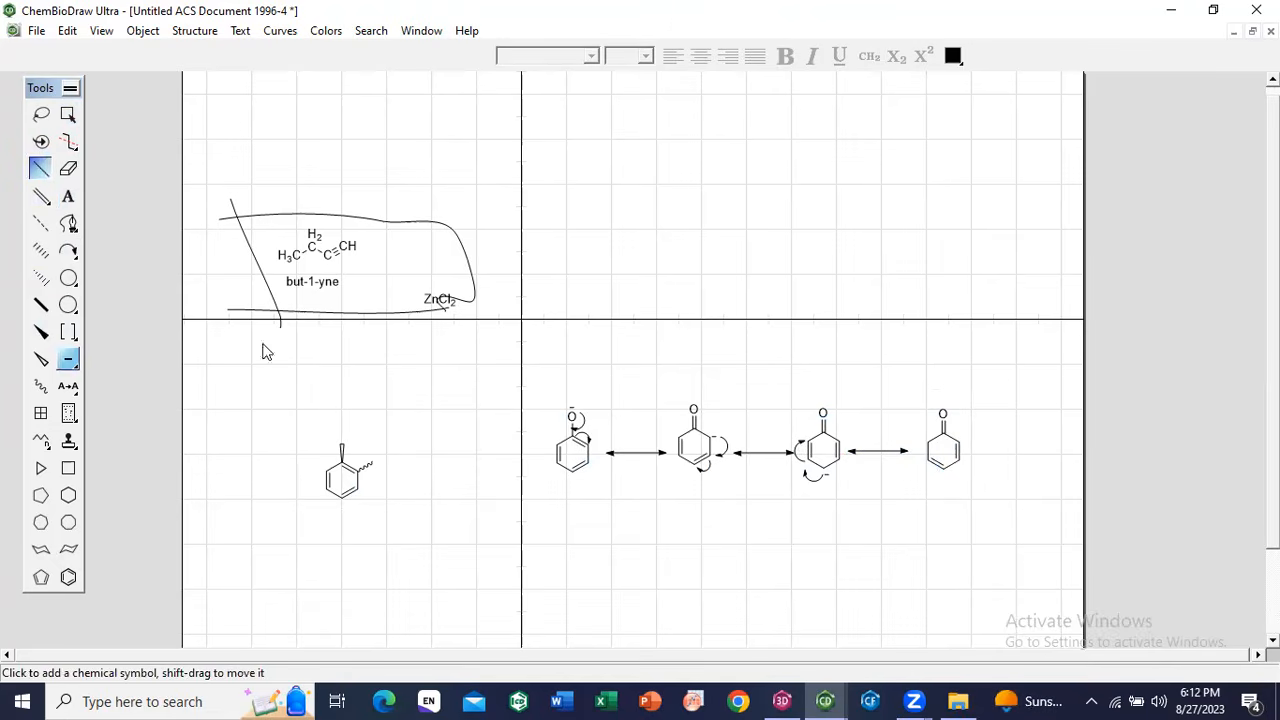
click(923, 439)
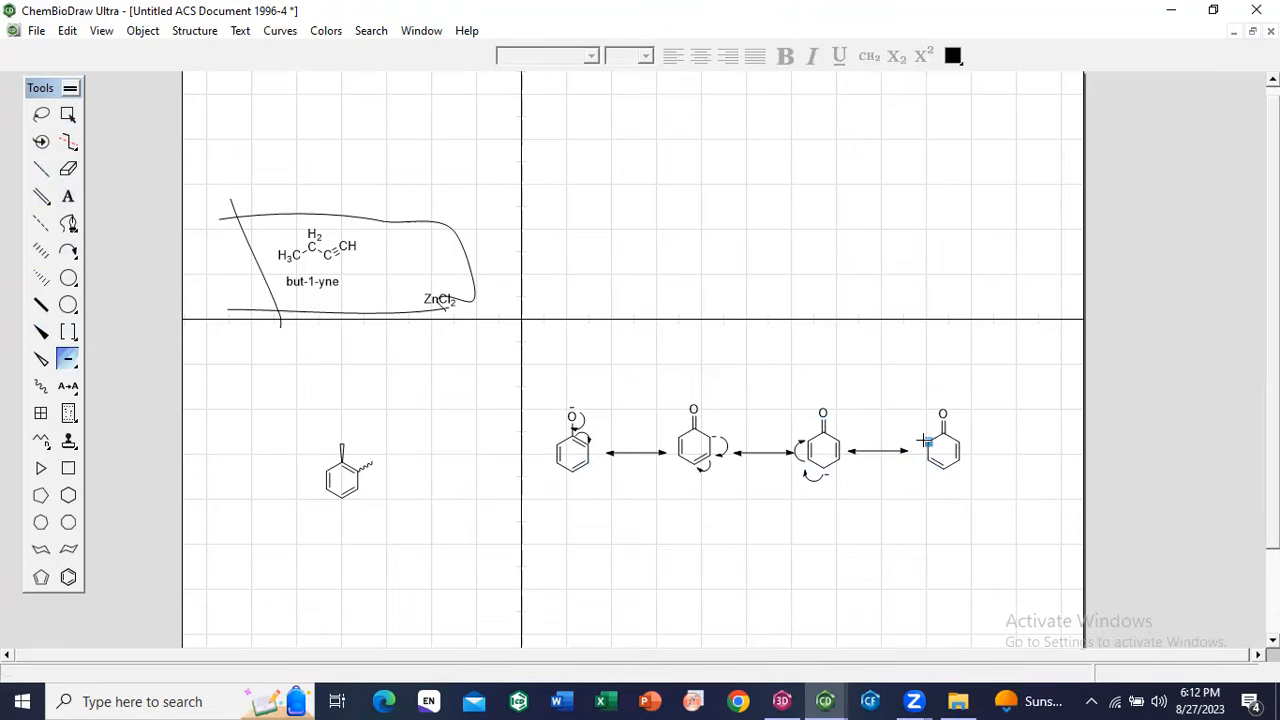
Step: Draw curved arrows on the fourth structure from the negative charge to the adjacent ring bond and from the C=O bond to the oxygen
click(68, 249)
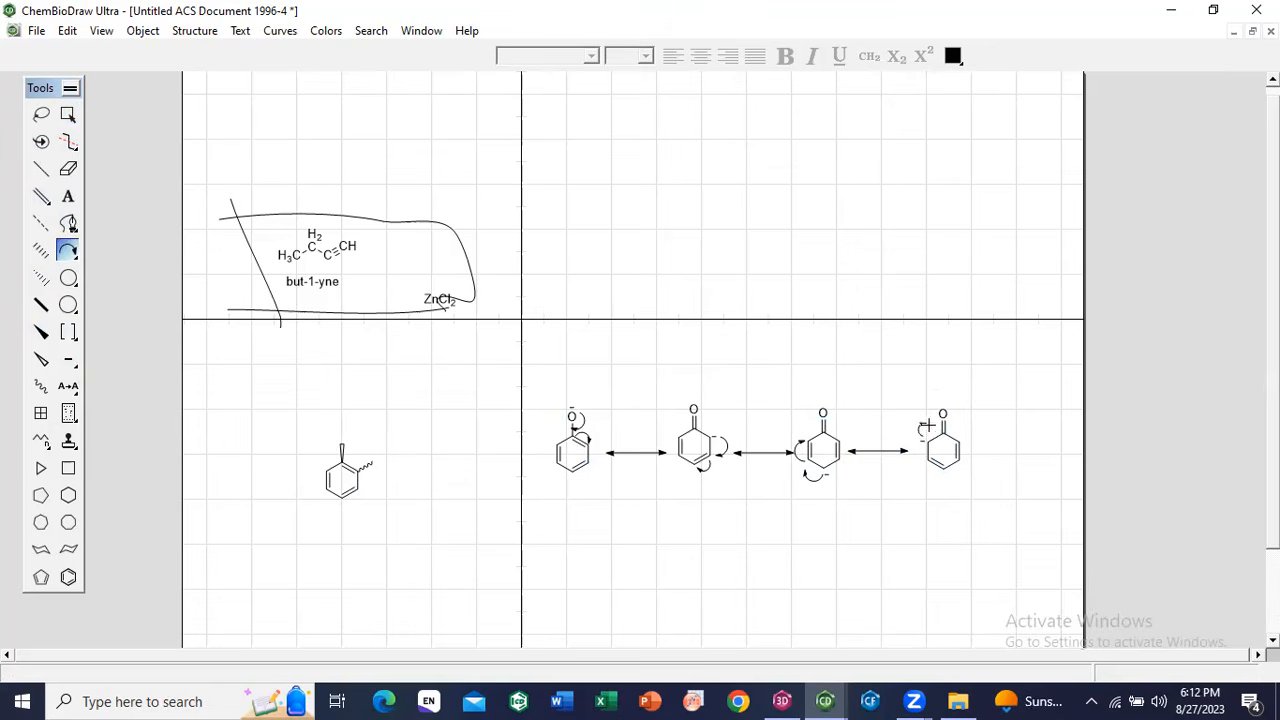
drag(924, 436, 936, 428)
drag(73, 249, 206, 320)
Step: Delete the but-1-yne drawing with its pen strokes and ZnCl2 label, and the substituted benzene ring below it
click(70, 116)
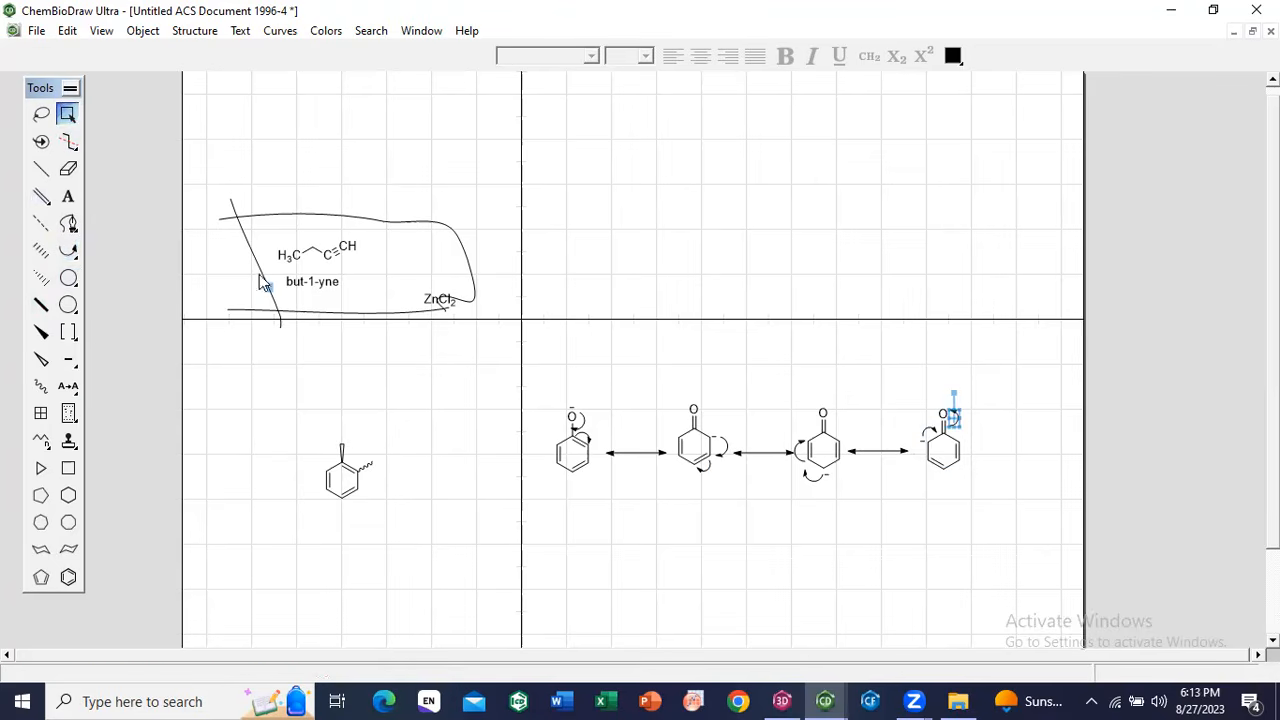
drag(209, 207, 534, 351)
key(Delete)
drag(298, 404, 397, 563)
key(Delete)
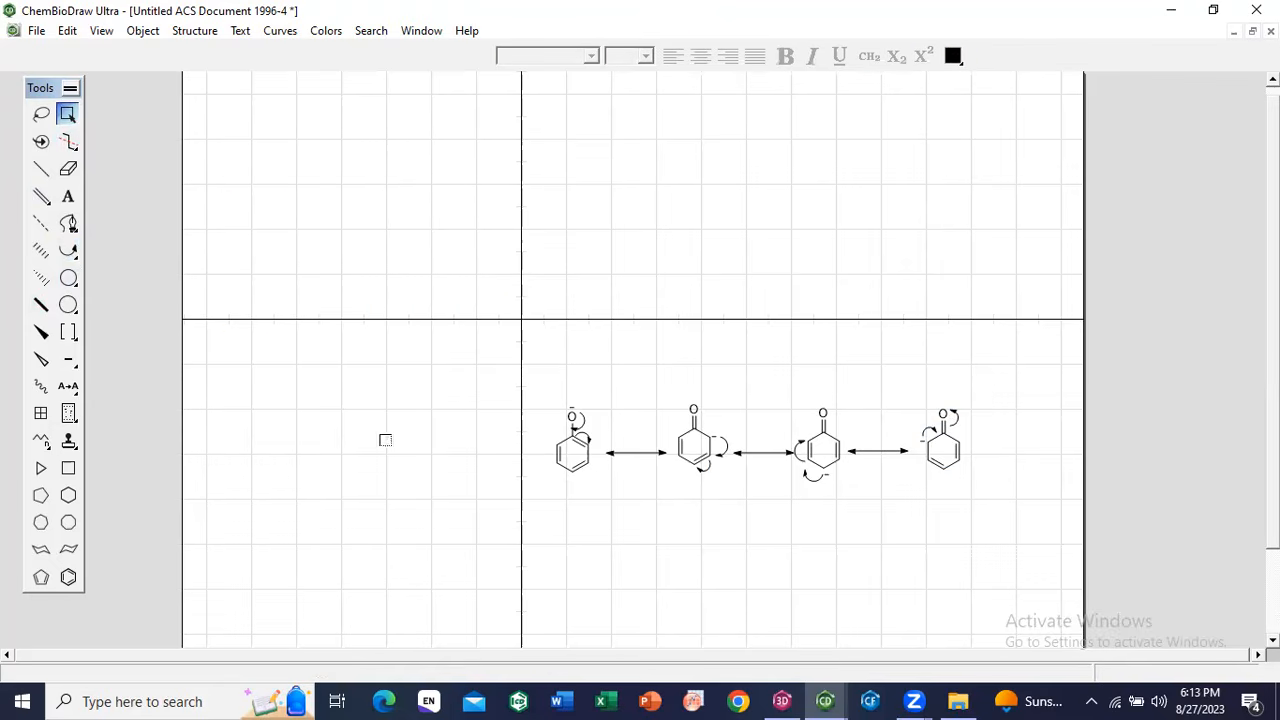
Step: Move the whole resonance series left so it starts near the page's left edge
drag(530, 366, 1040, 540)
drag(708, 424, 364, 450)
click(701, 515)
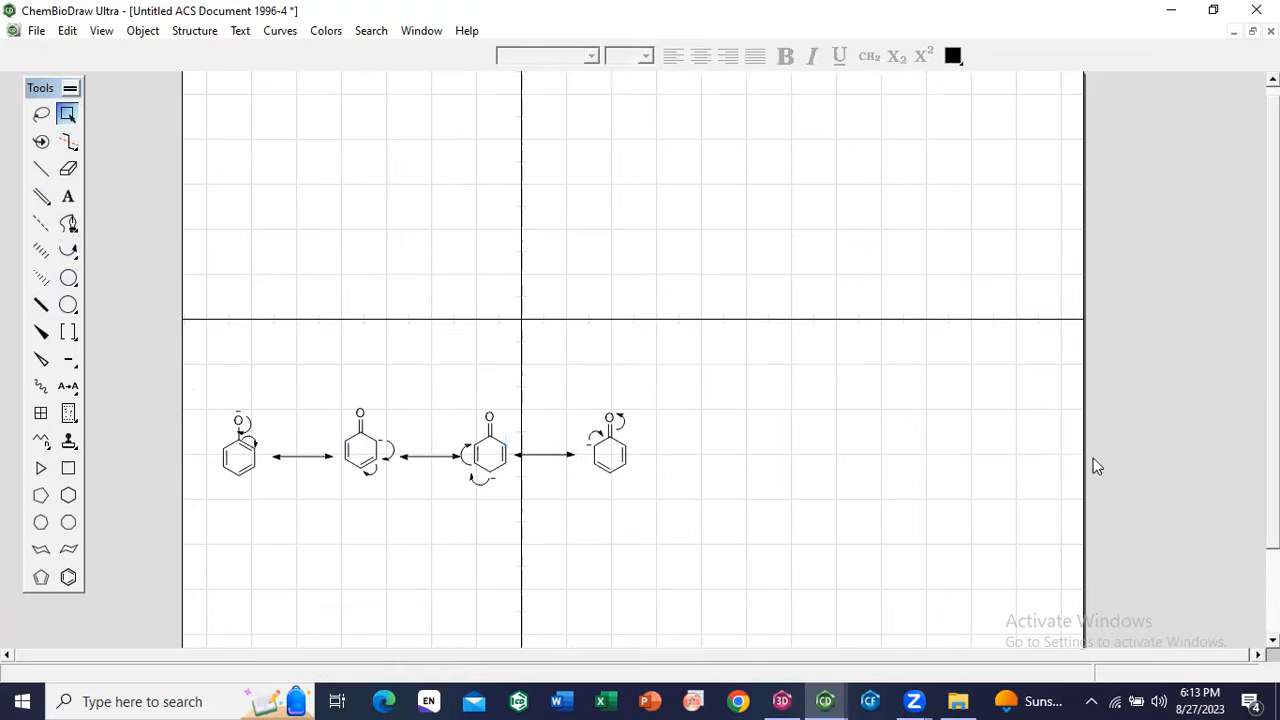
Step: Extend the series with a copy of the resonance arrow after the fourth structure and a copy of the fourth structure as the fifth
click(519, 452)
drag(517, 455, 655, 452)
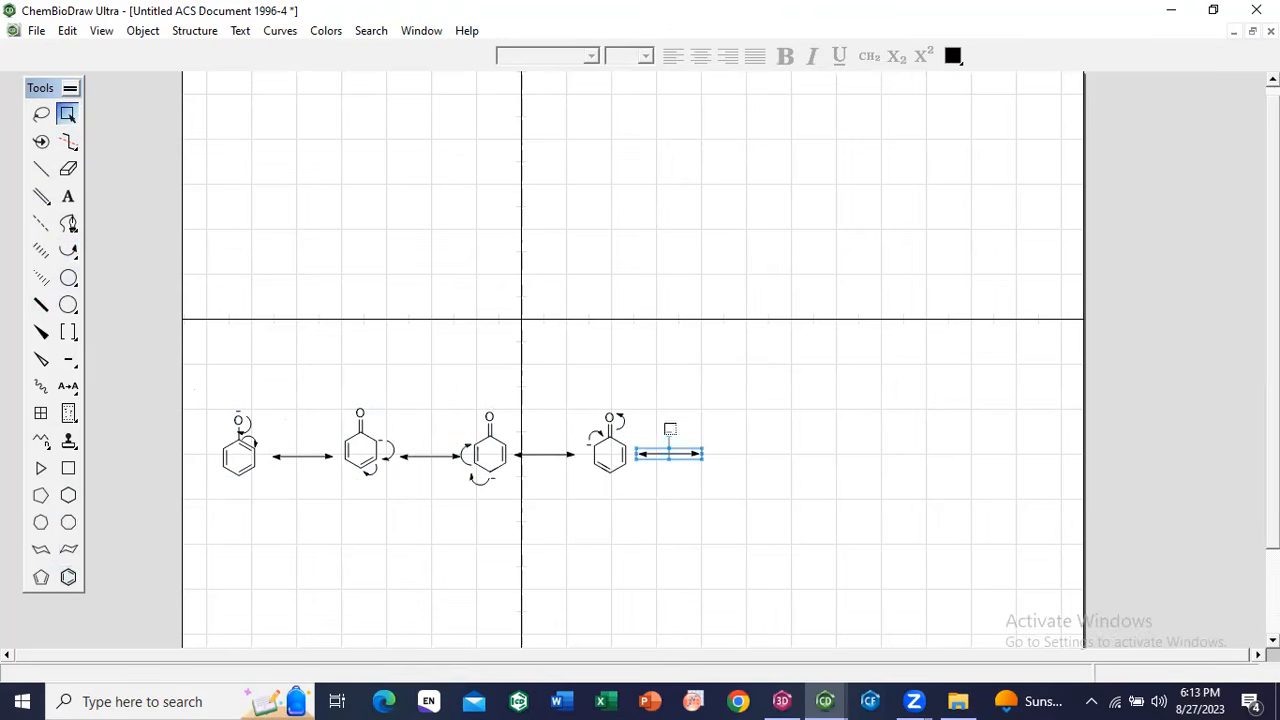
drag(581, 402, 627, 494)
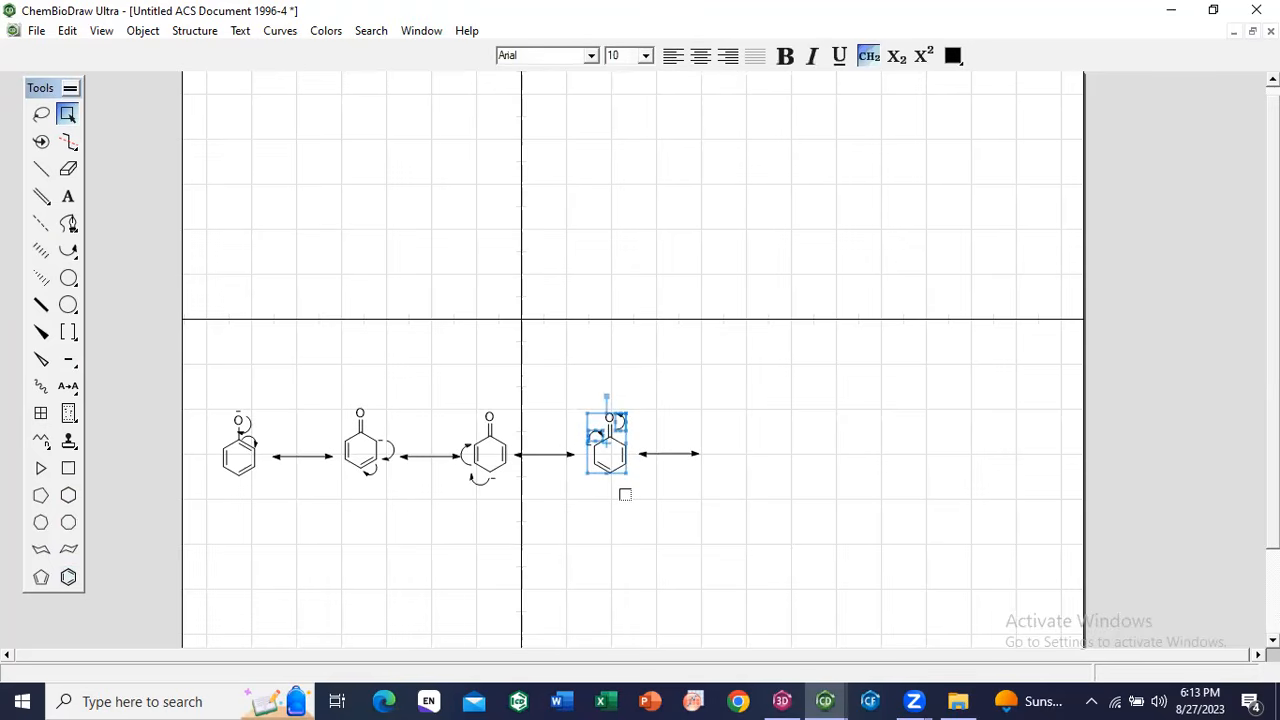
key(ctrl+c)
key(ctrl+v)
click(618, 456)
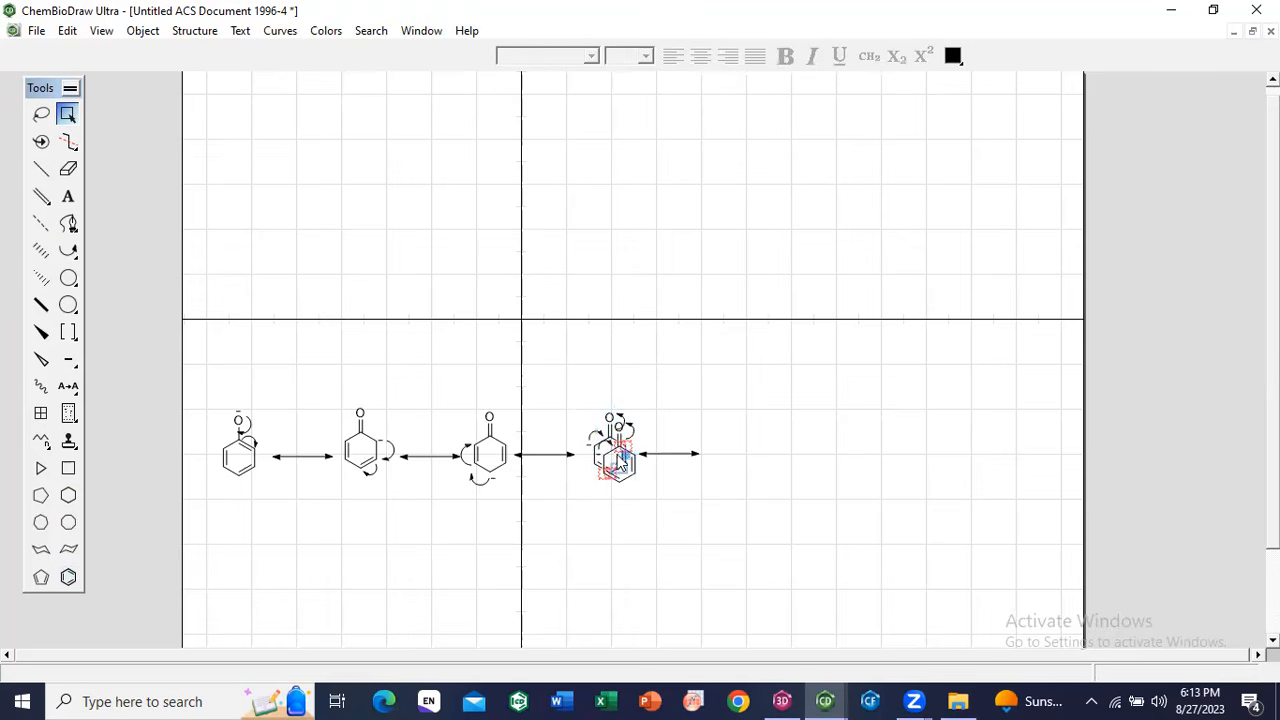
key(ctrl+z)
key(ctrl+v)
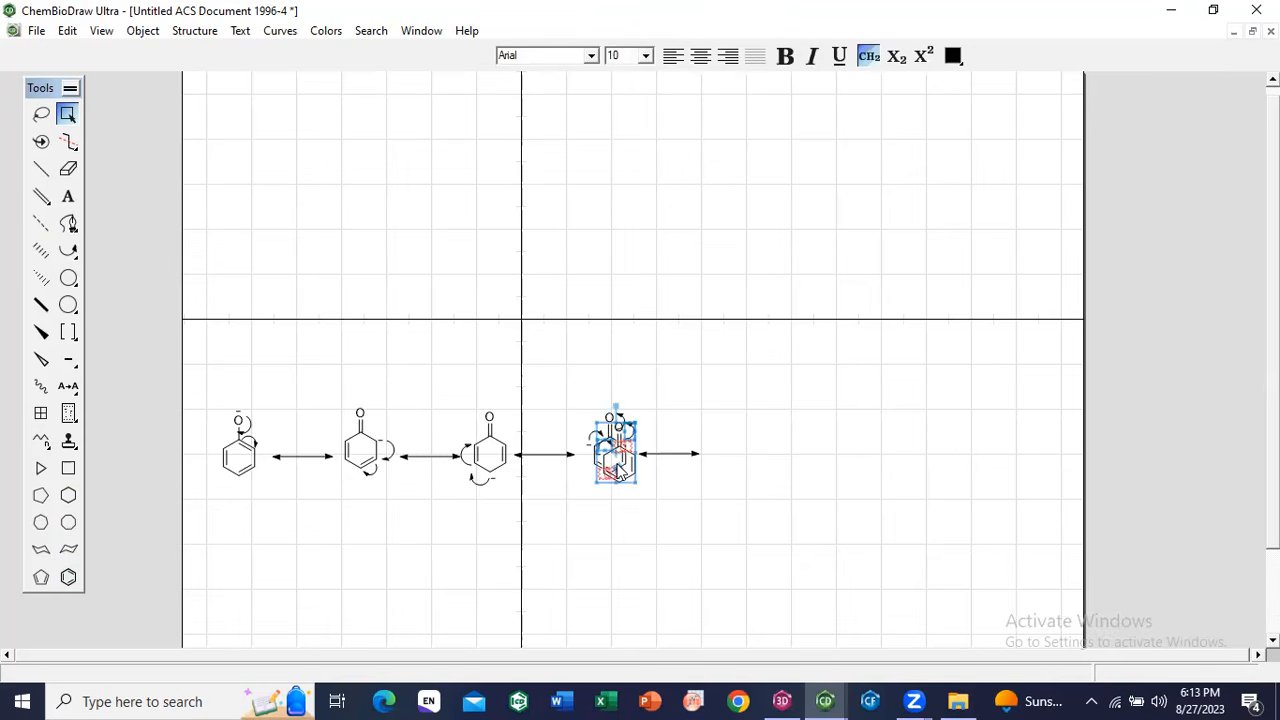
drag(618, 452, 708, 440)
click(805, 464)
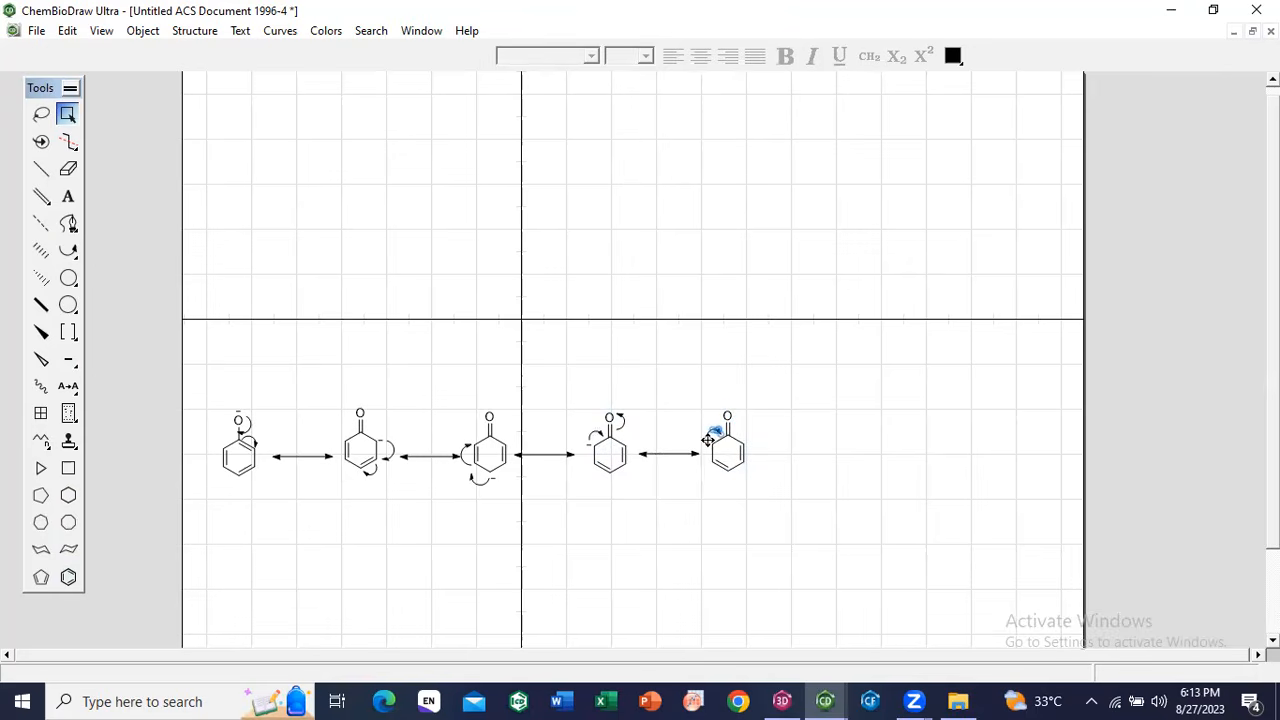
Step: Remove the copied curved arrows and negative charge from the fifth structure and reduce its C=O bond to a single bond
key(Delete)
key(Delete)
click(67, 168)
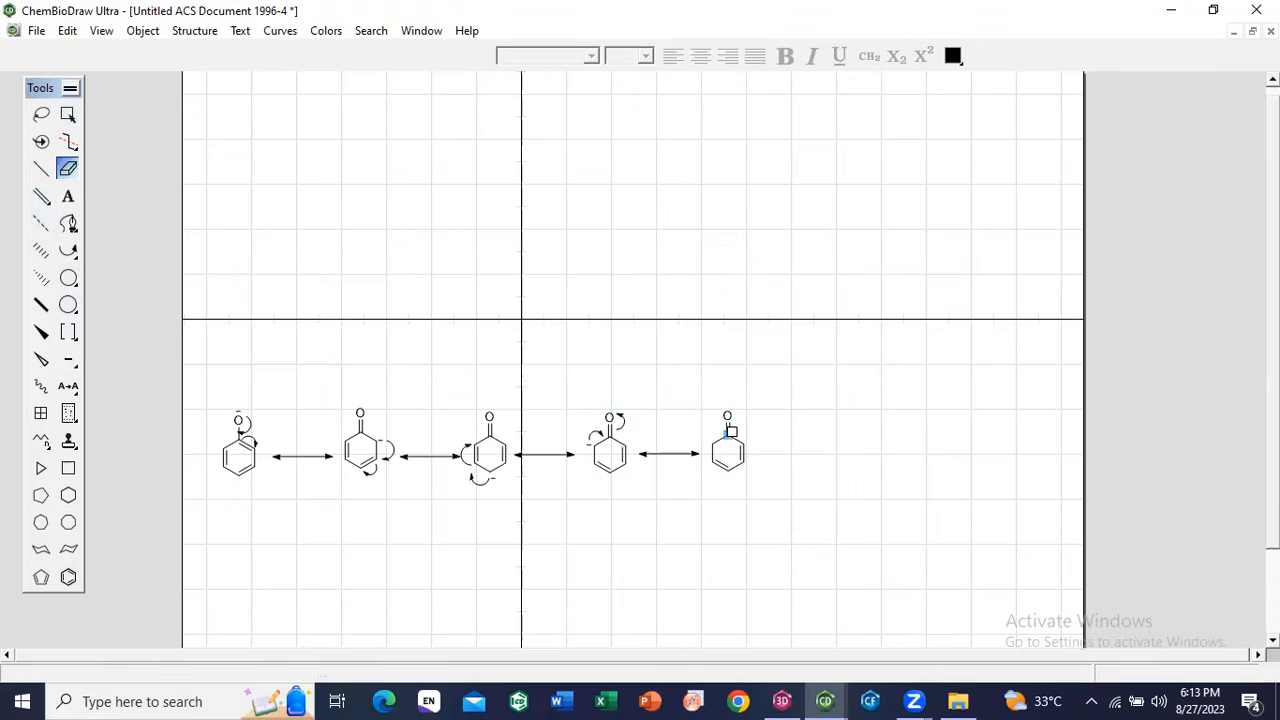
click(731, 431)
key(ctrl+z)
click(727, 430)
Step: Add a negative charge to the fifth structure's oxygen and restore the ring's third double bond
click(70, 362)
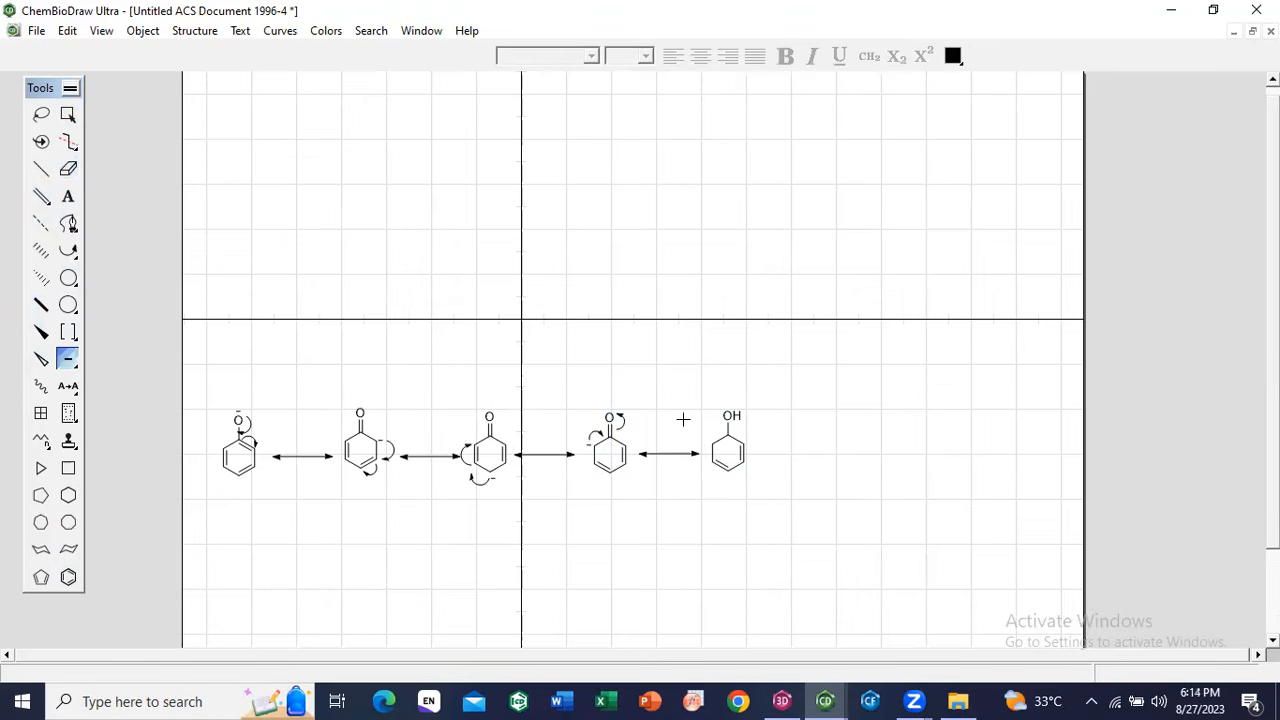
click(683, 413)
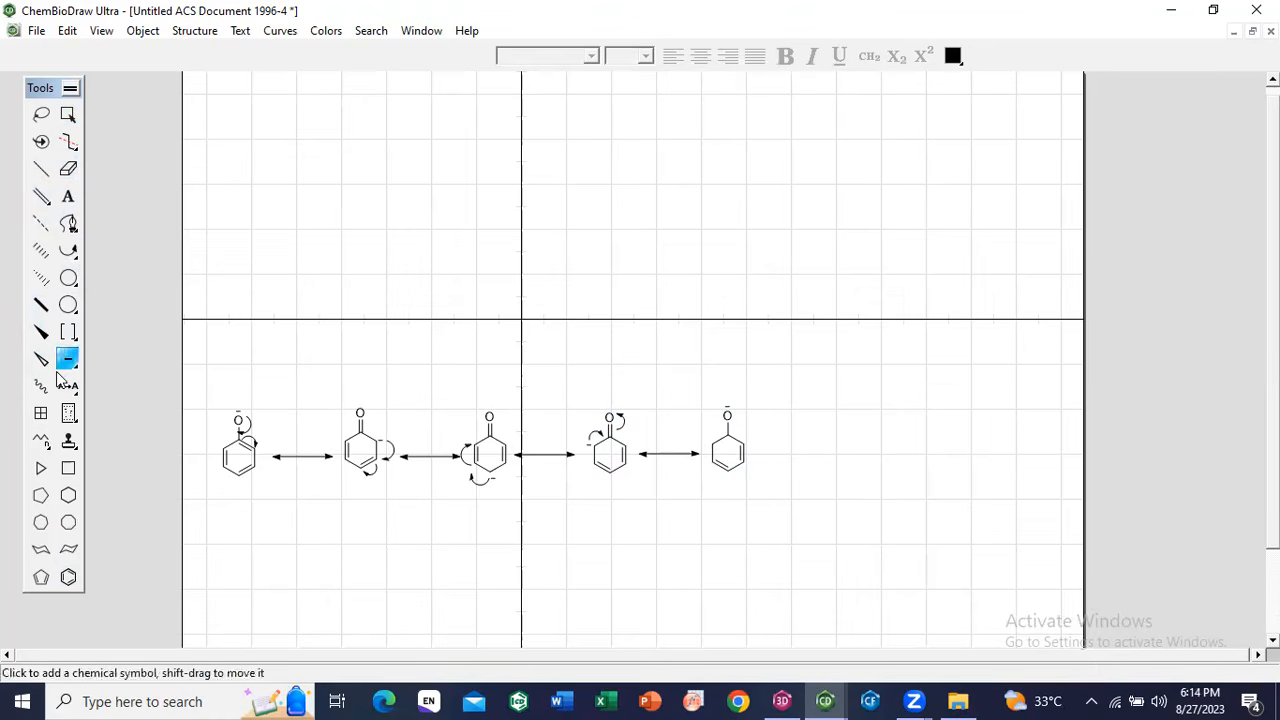
click(40, 168)
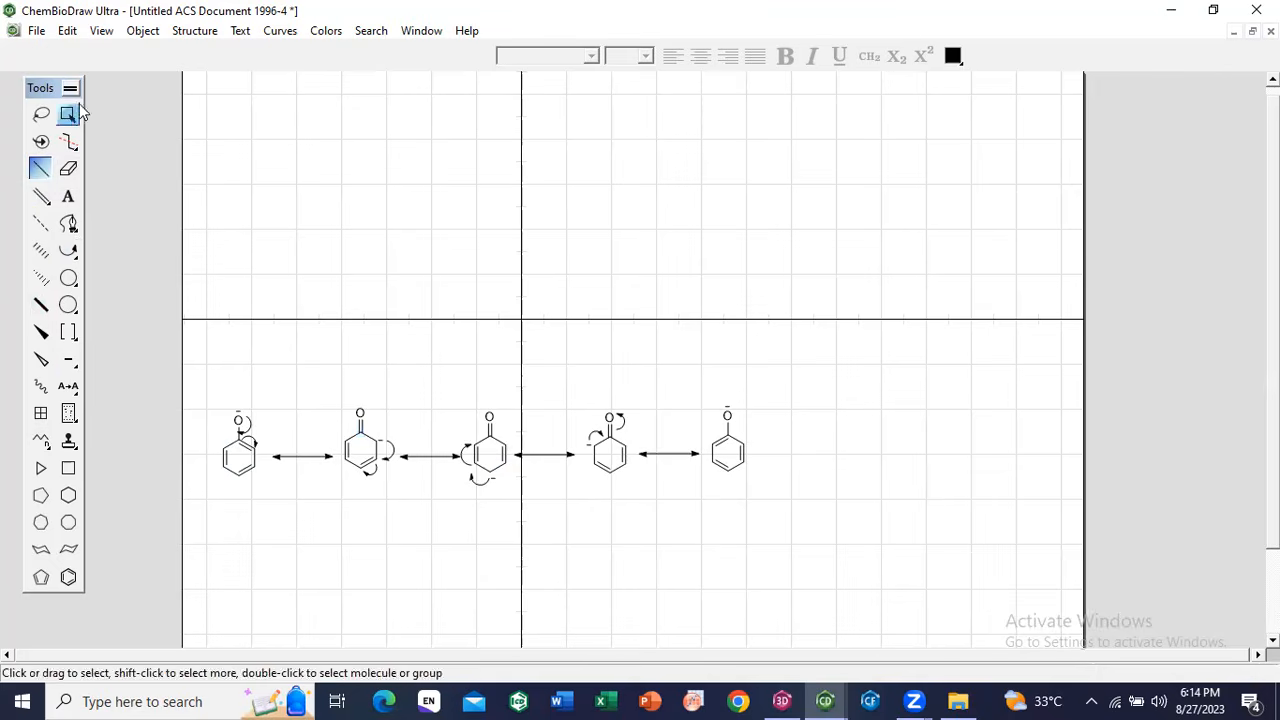
click(96, 32)
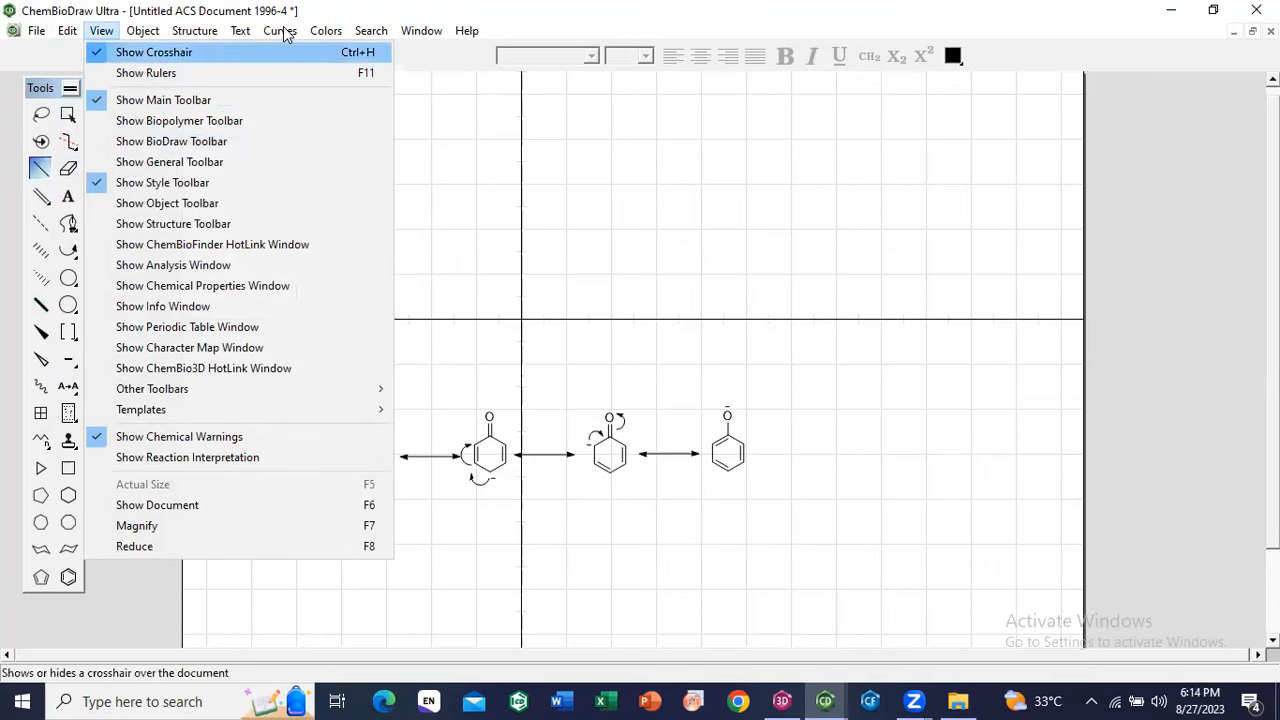
mouse_move(286, 34)
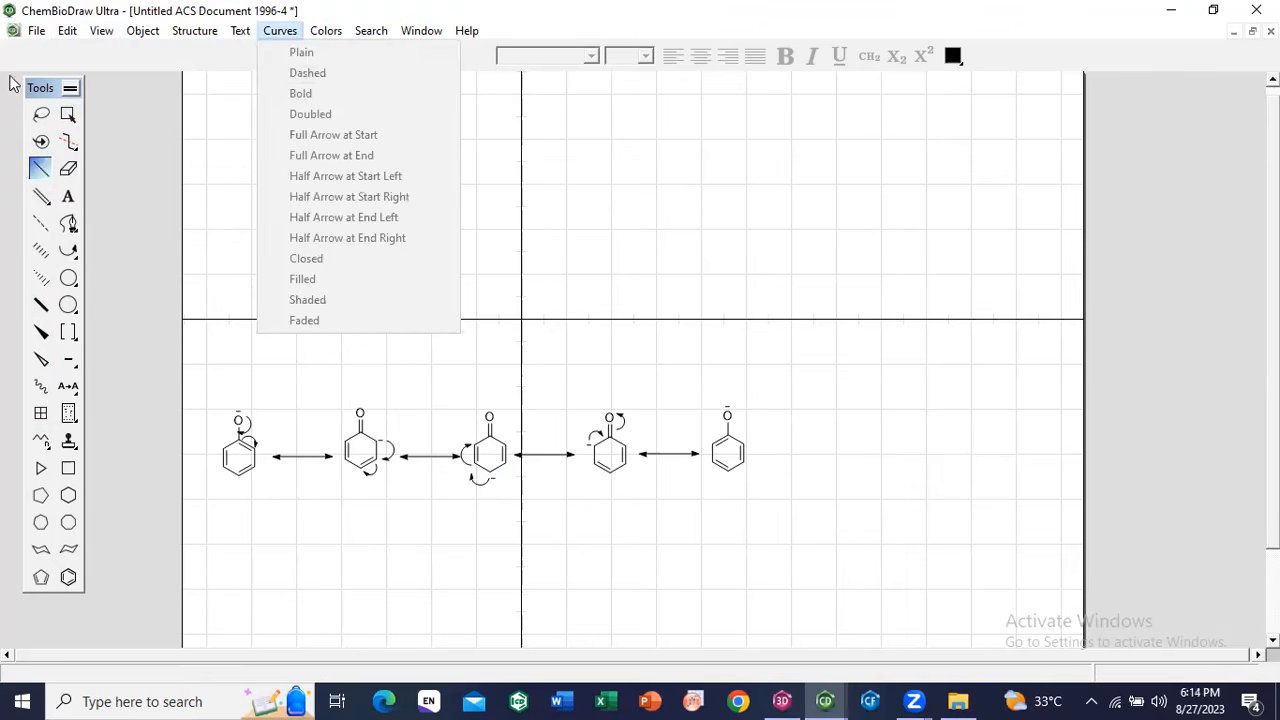
Step: Raise the first structure slightly and move the first resonance arrow and the second structure into line with it
click(67, 114)
drag(209, 398, 240, 437)
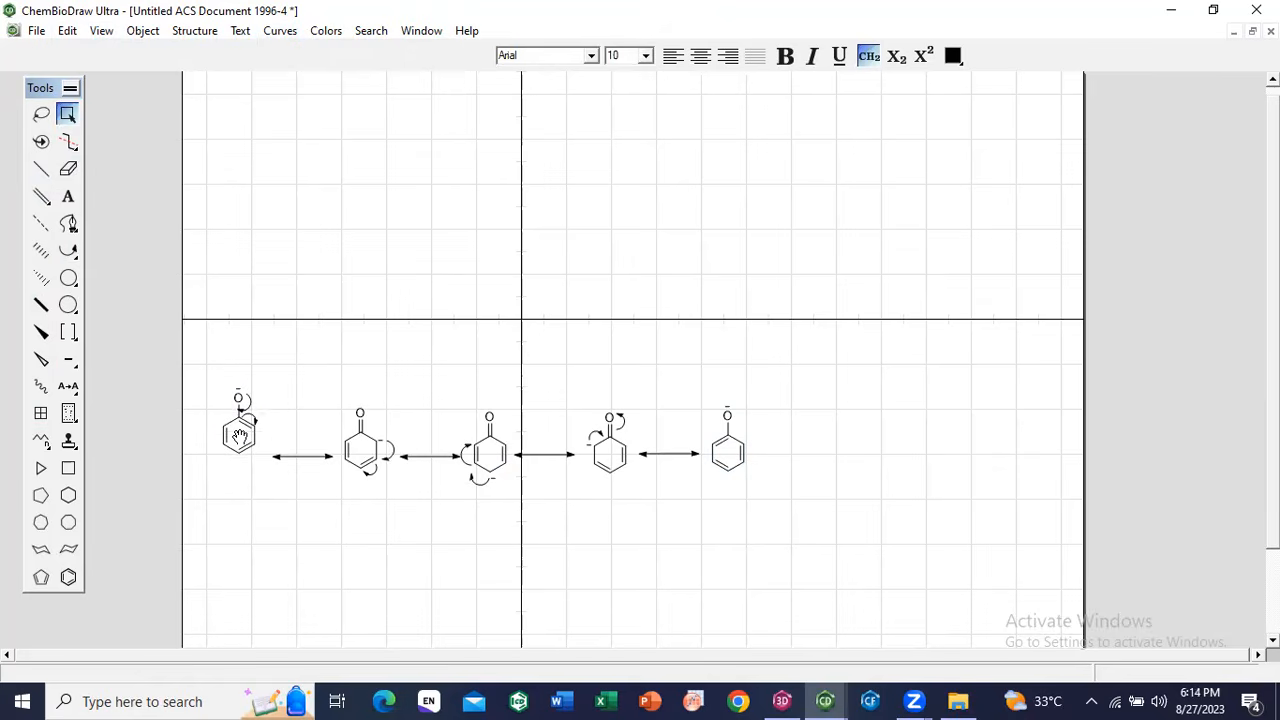
drag(240, 437, 240, 437)
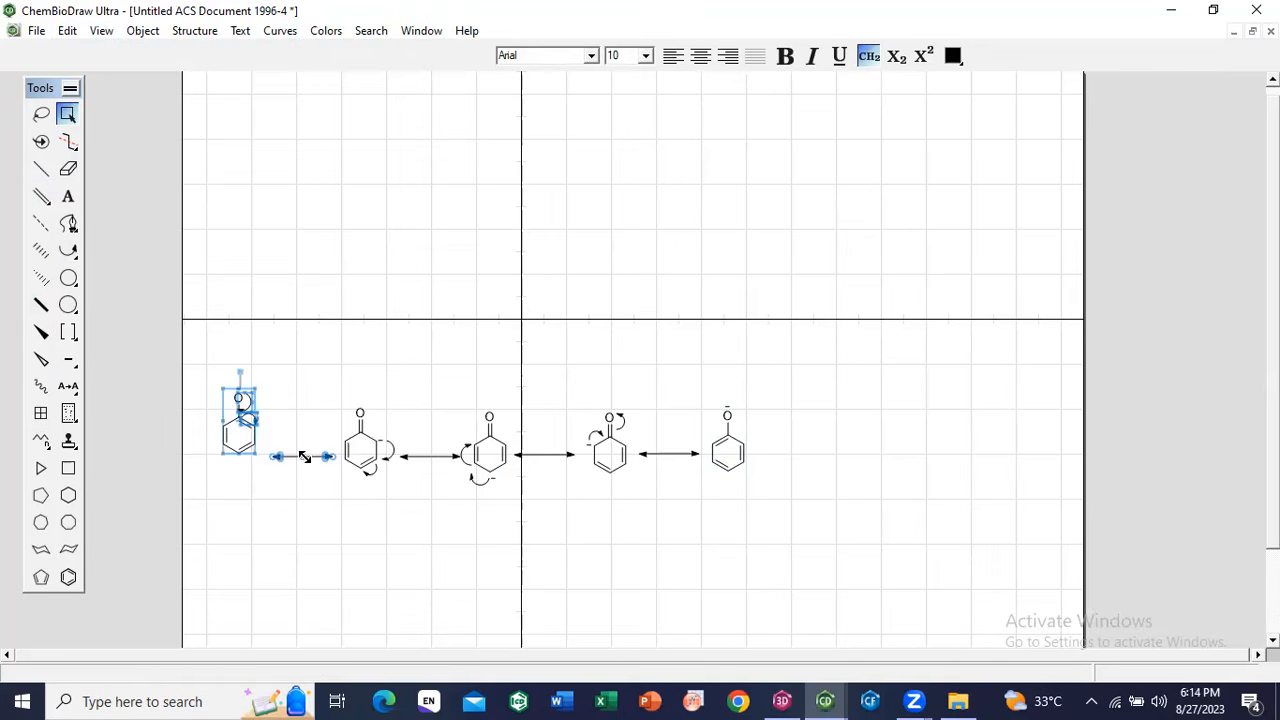
click(284, 508)
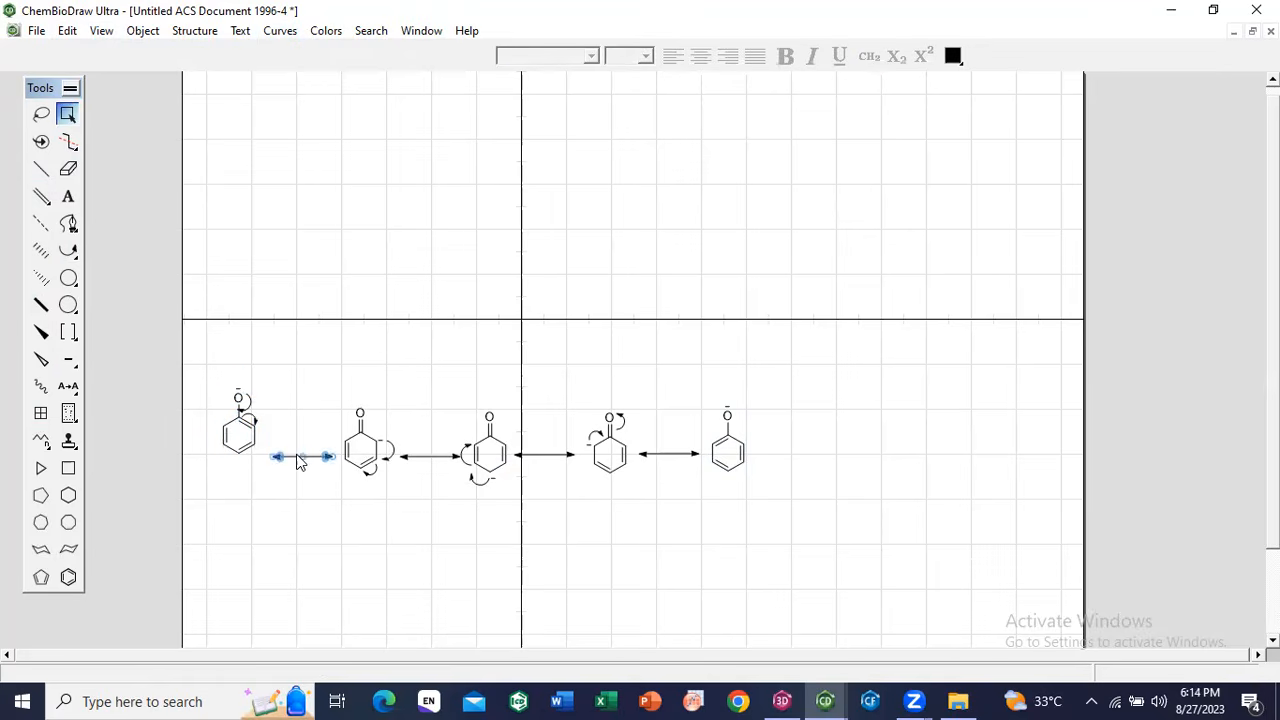
drag(297, 451, 288, 436)
drag(330, 387, 344, 431)
Step: Move the second and third resonance arrows and the third and fourth structures up and left into line with the raised row
drag(419, 463, 512, 500)
mouse_move(487, 456)
mouse_down()
mouse_move(462, 433)
mouse_move(472, 437)
mouse_up()
drag(545, 454, 527, 434)
key(ctrl+z)
drag(582, 397, 580, 436)
Step: Move the last resonance arrow and the fifth structure up and left into line with the rest of the series
shift+click(657, 457)
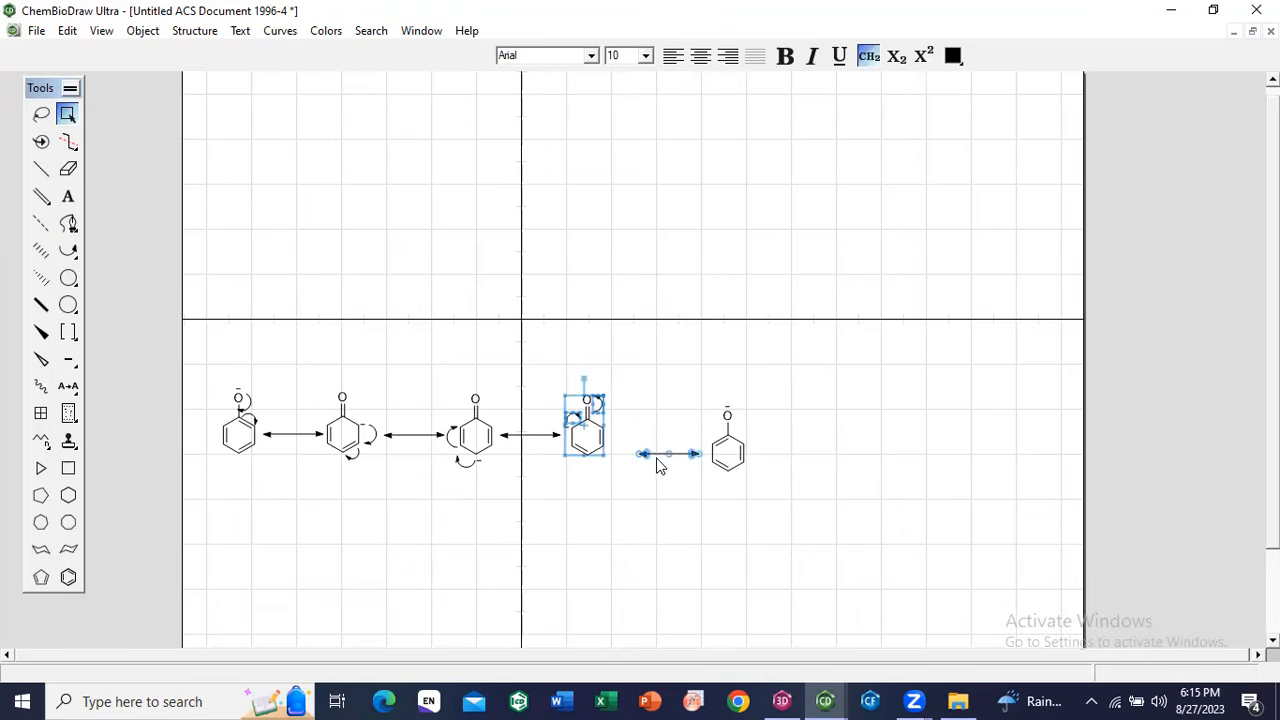
click(658, 452)
drag(658, 452, 627, 430)
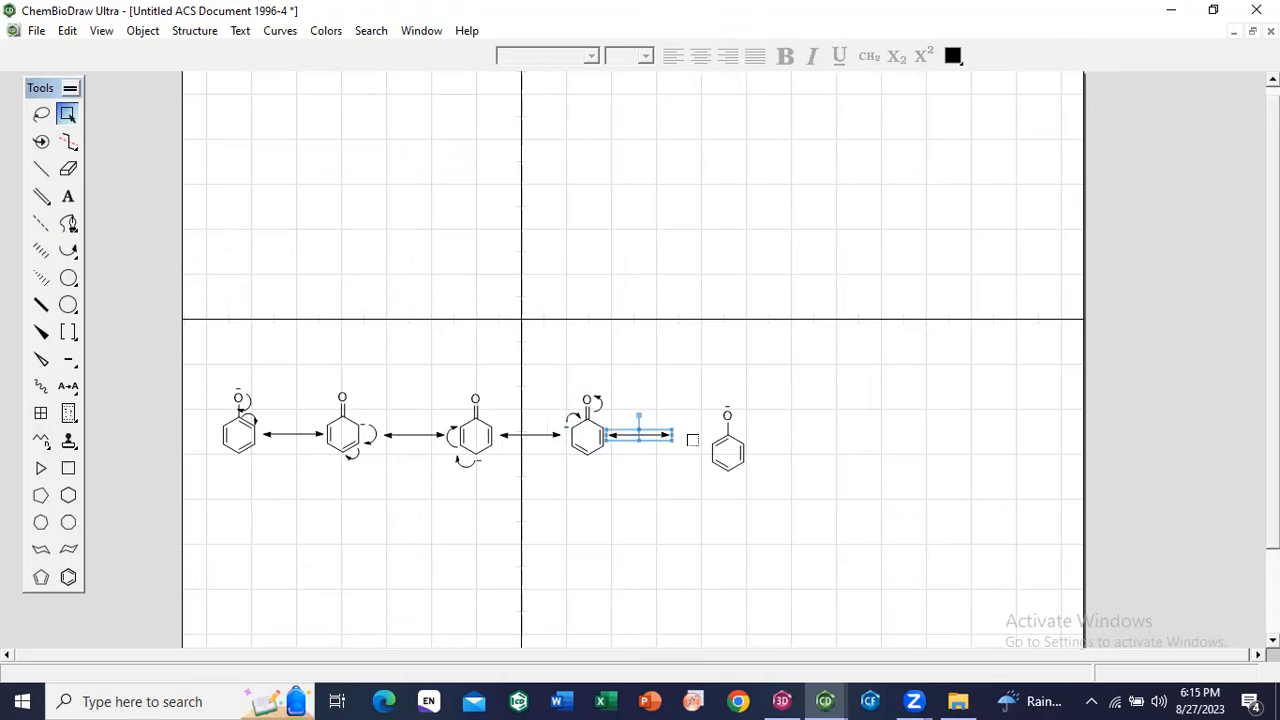
drag(709, 409, 773, 492)
drag(718, 450, 686, 432)
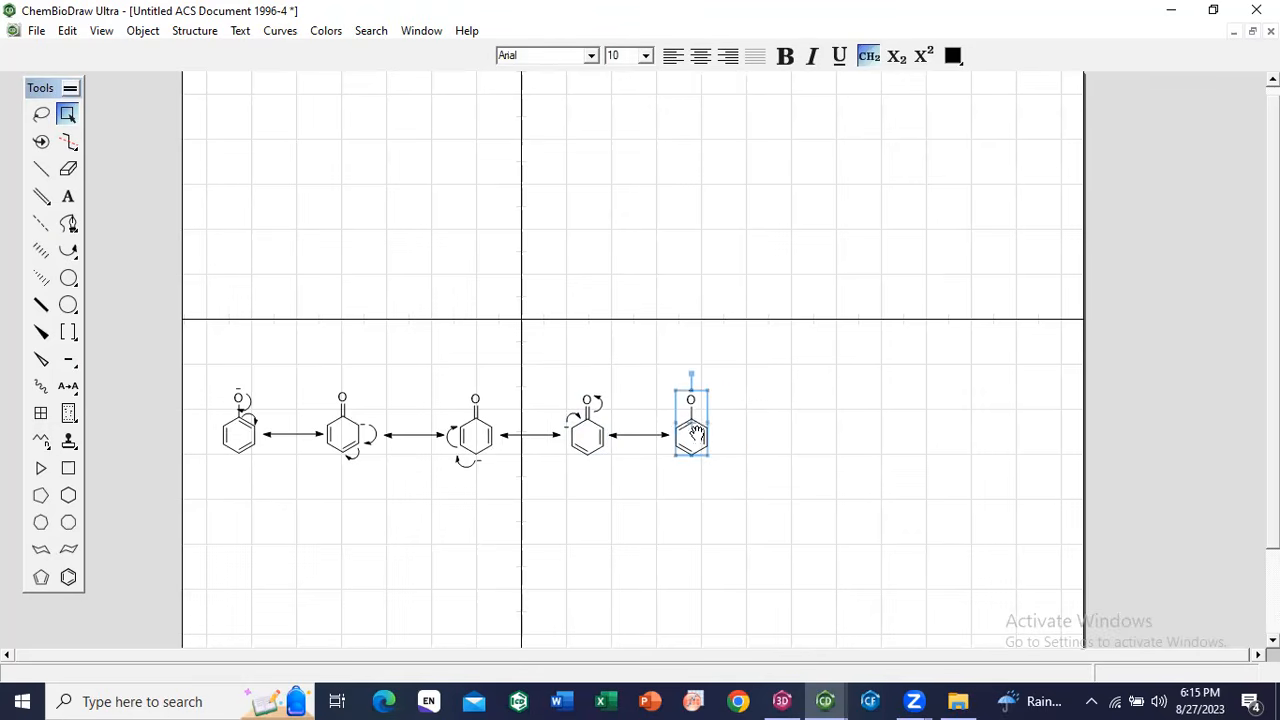
click(857, 496)
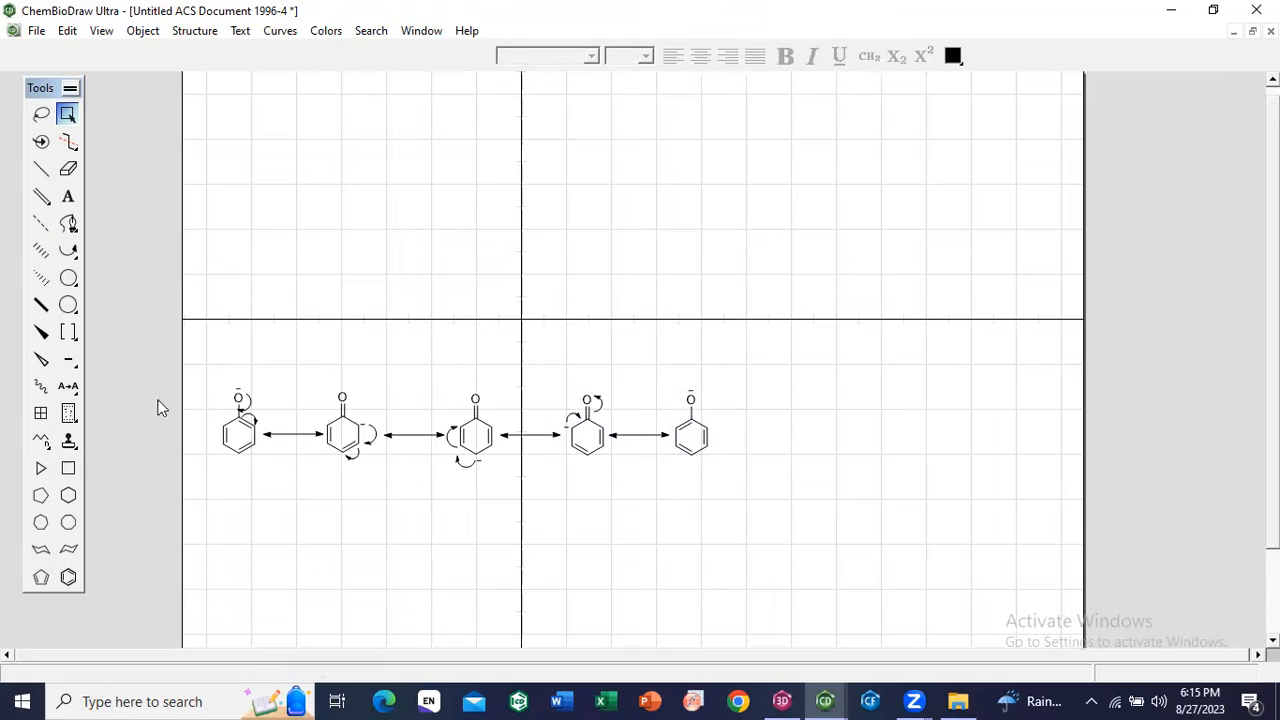
click(73, 251)
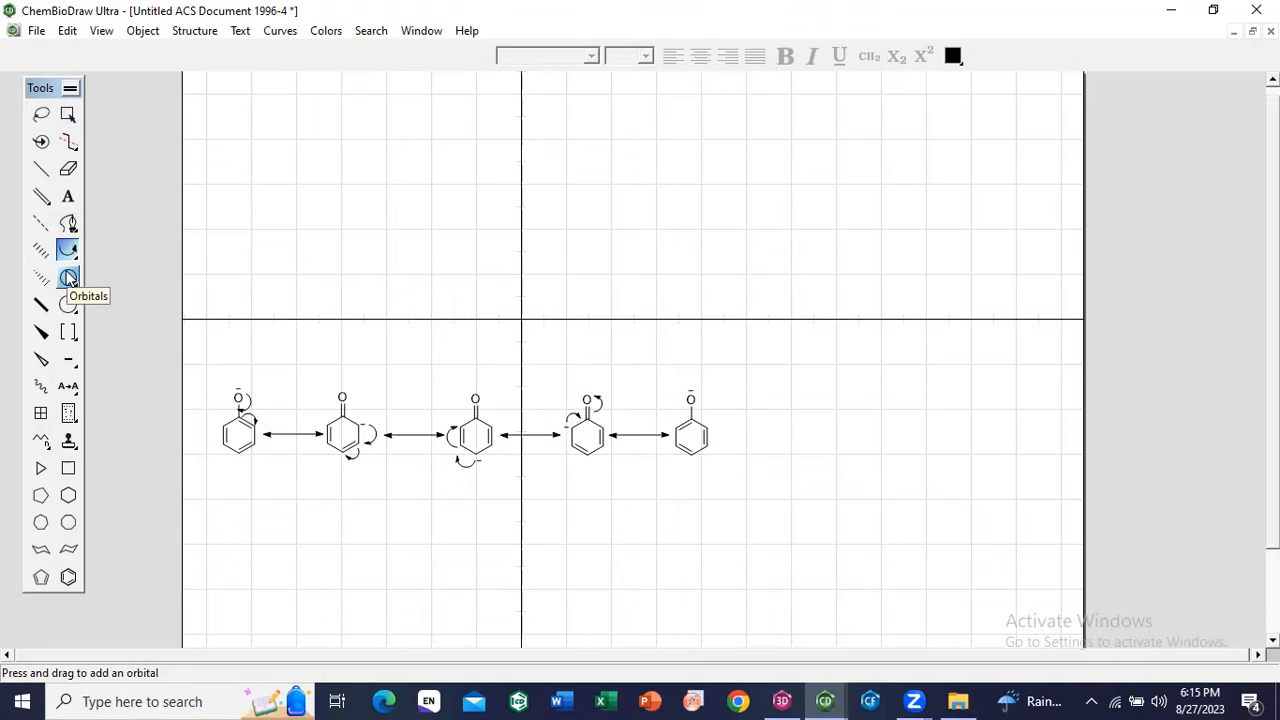
click(68, 278)
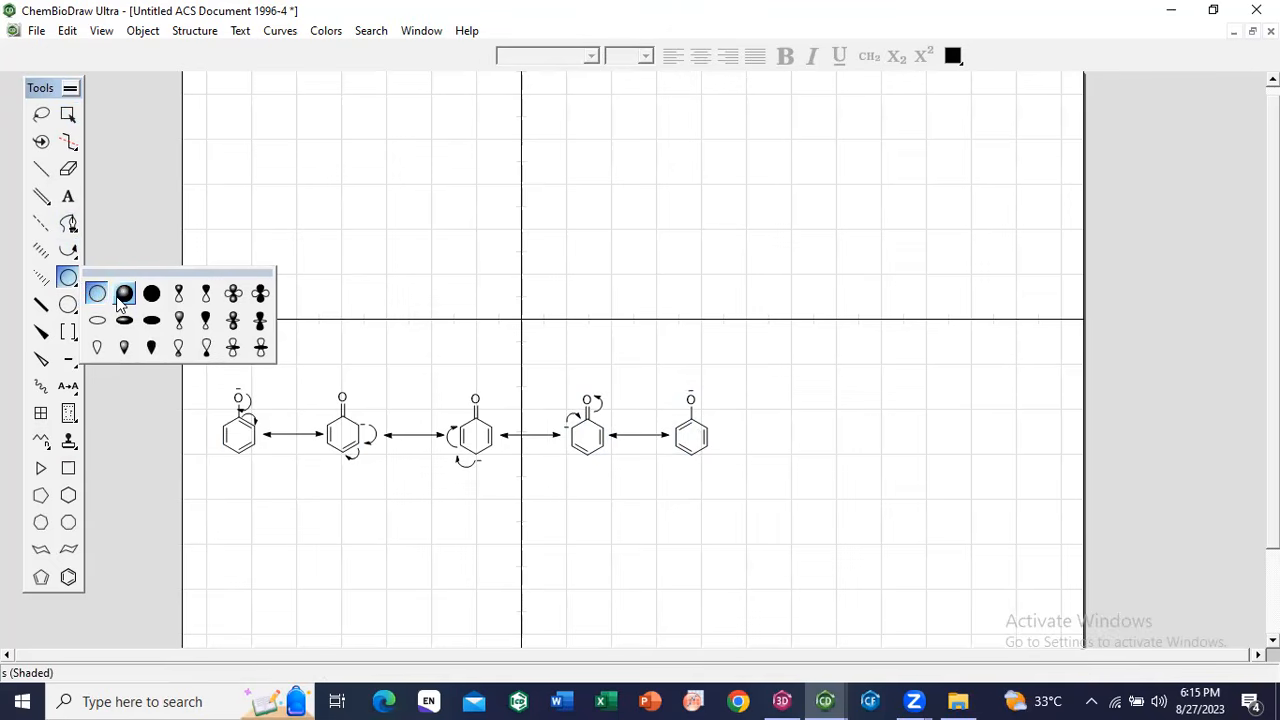
click(229, 330)
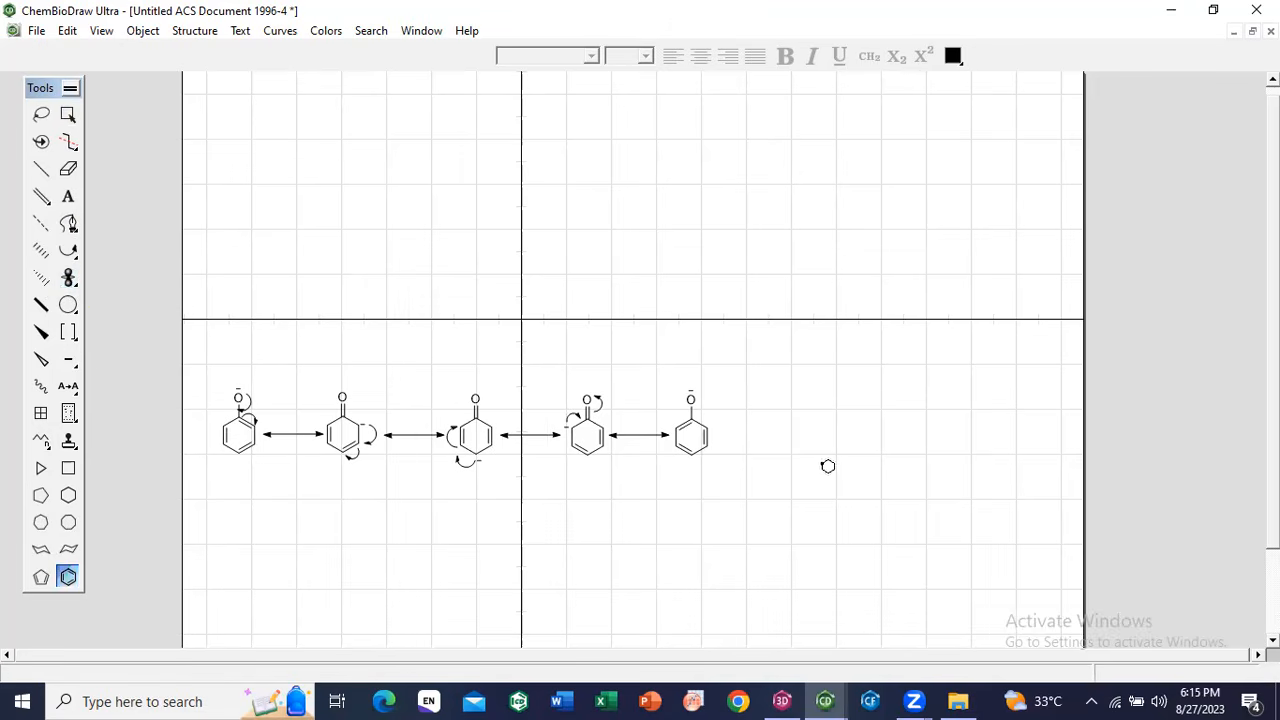
Step: Draw a benzene ring beyond the fifth resonance structure and tilt it in 3D into a flattened perspective view
click(868, 416)
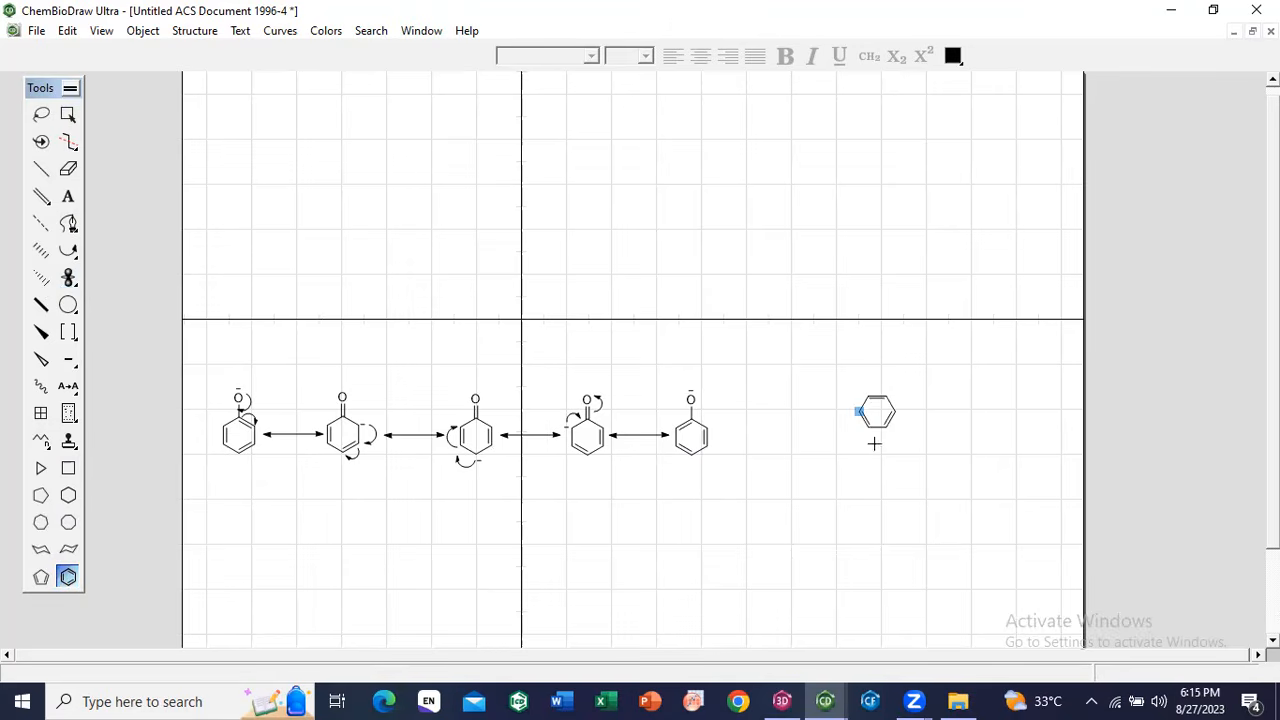
click(40, 143)
drag(889, 449, 890, 530)
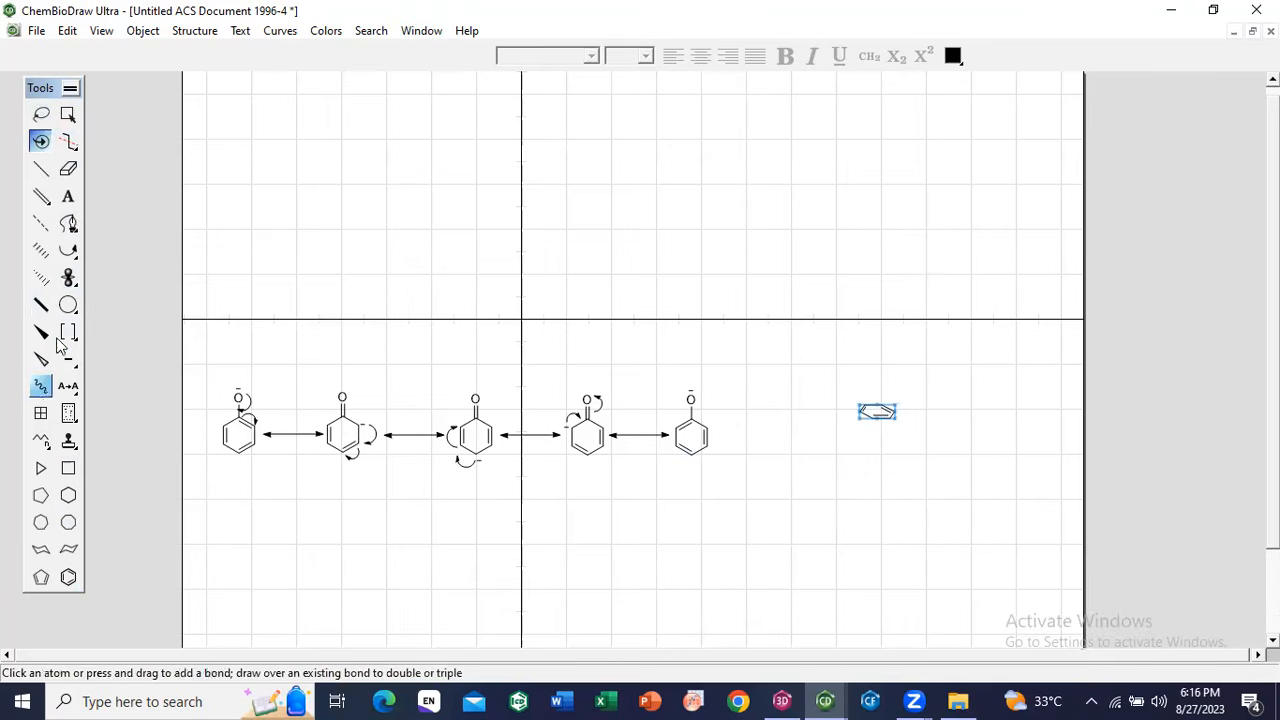
Step: Place an upright shaded p-orbital on each carbon of the tilted benzene ring
click(68, 278)
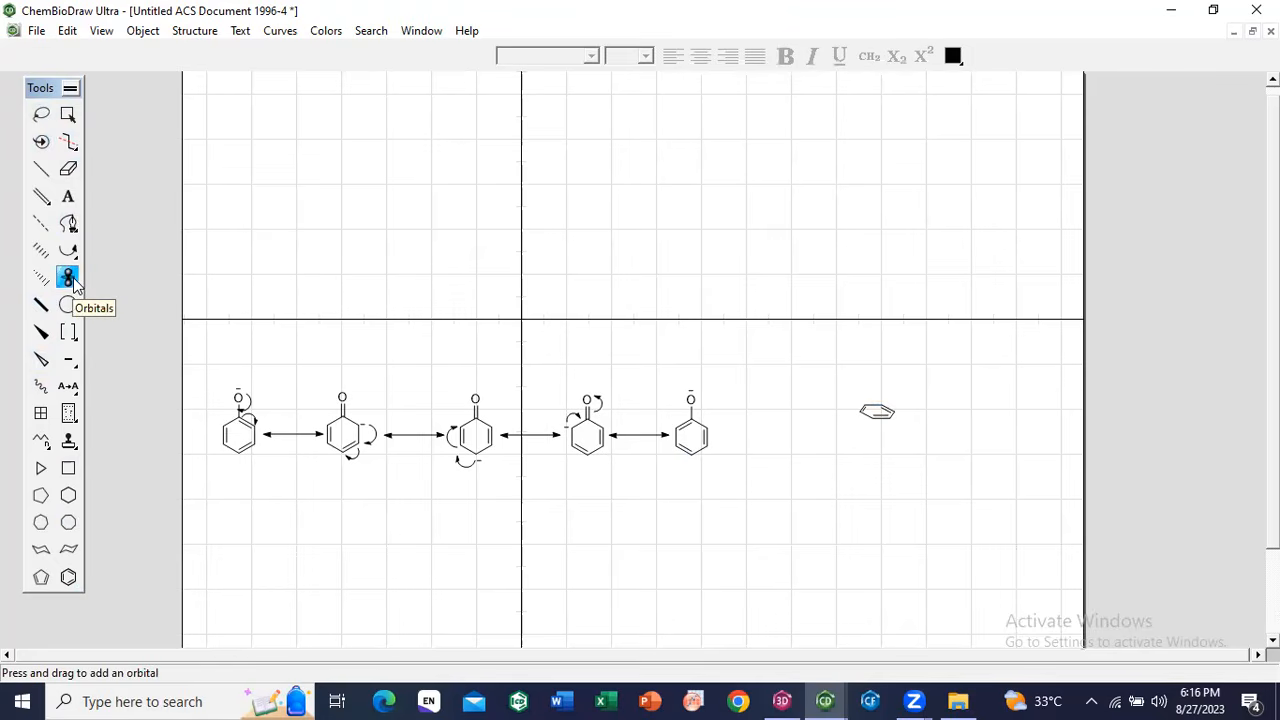
mouse_move(73, 277)
mouse_down()
mouse_move(214, 322)
mouse_move(179, 333)
mouse_up()
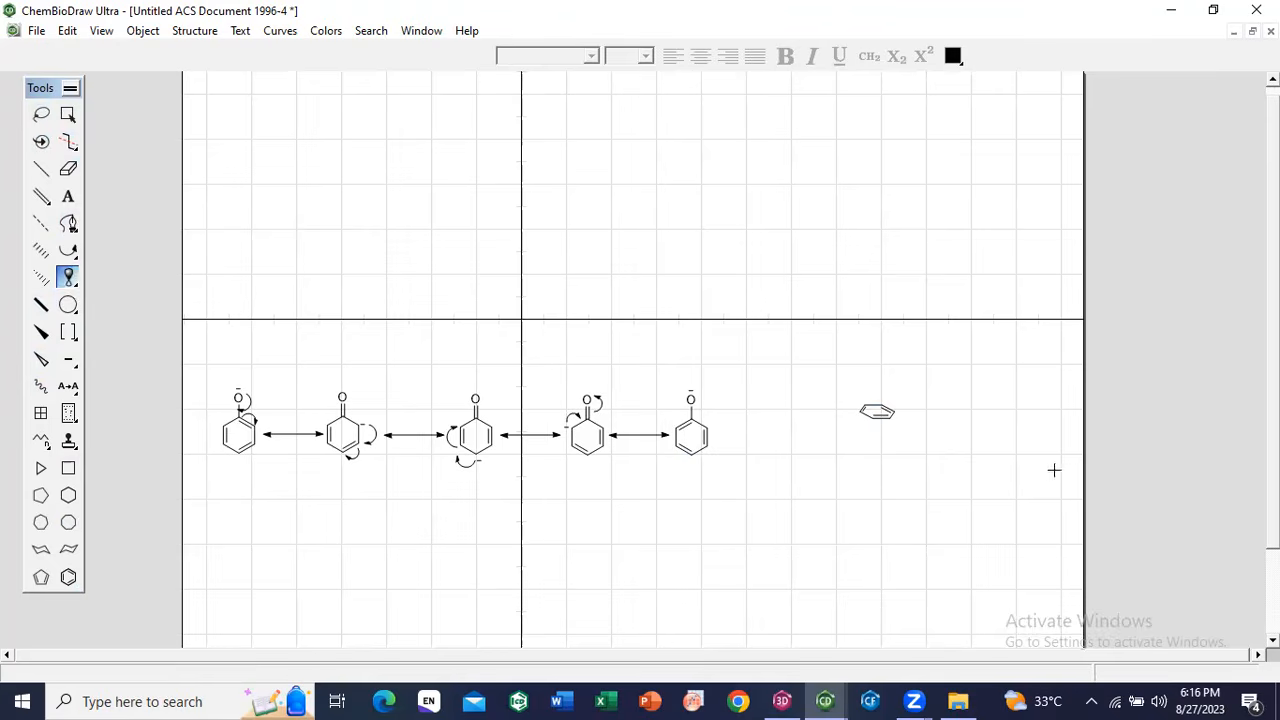
click(877, 419)
click(889, 411)
click(890, 411)
click(882, 404)
click(869, 409)
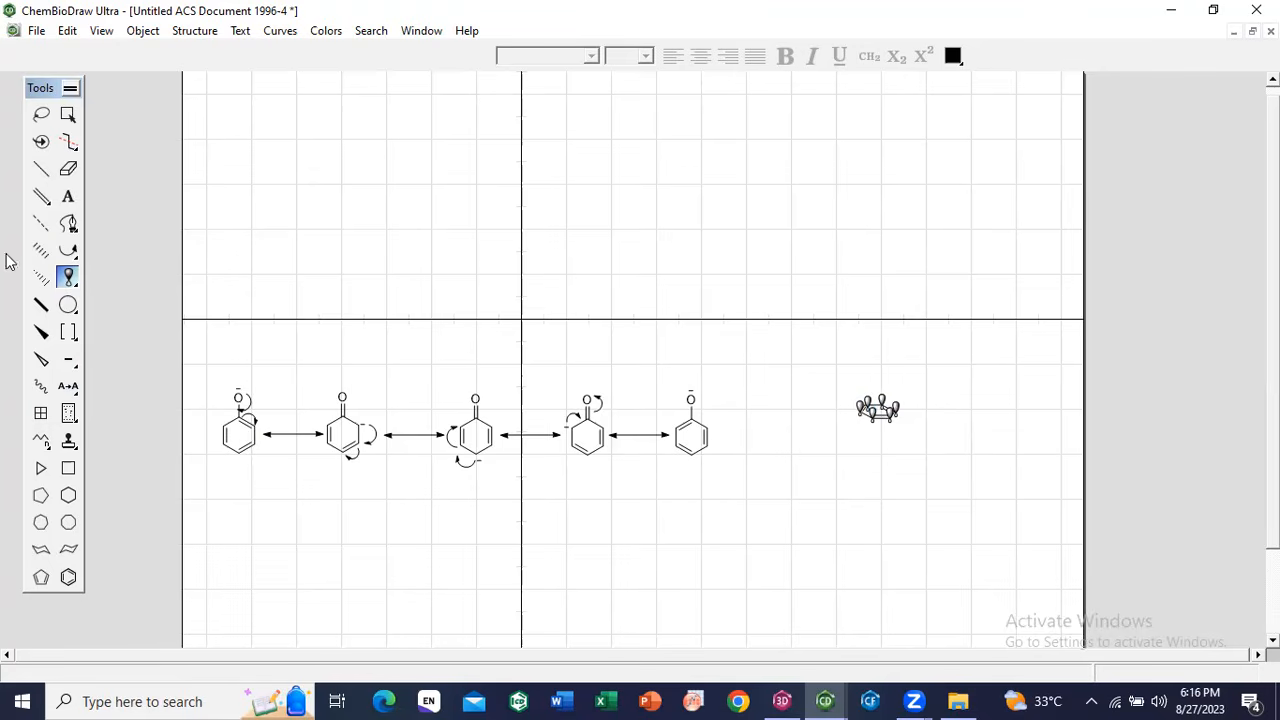
Step: Draw a cyclohexane ring below the resonance series and centre a shaded circle inside it
click(68, 495)
click(403, 558)
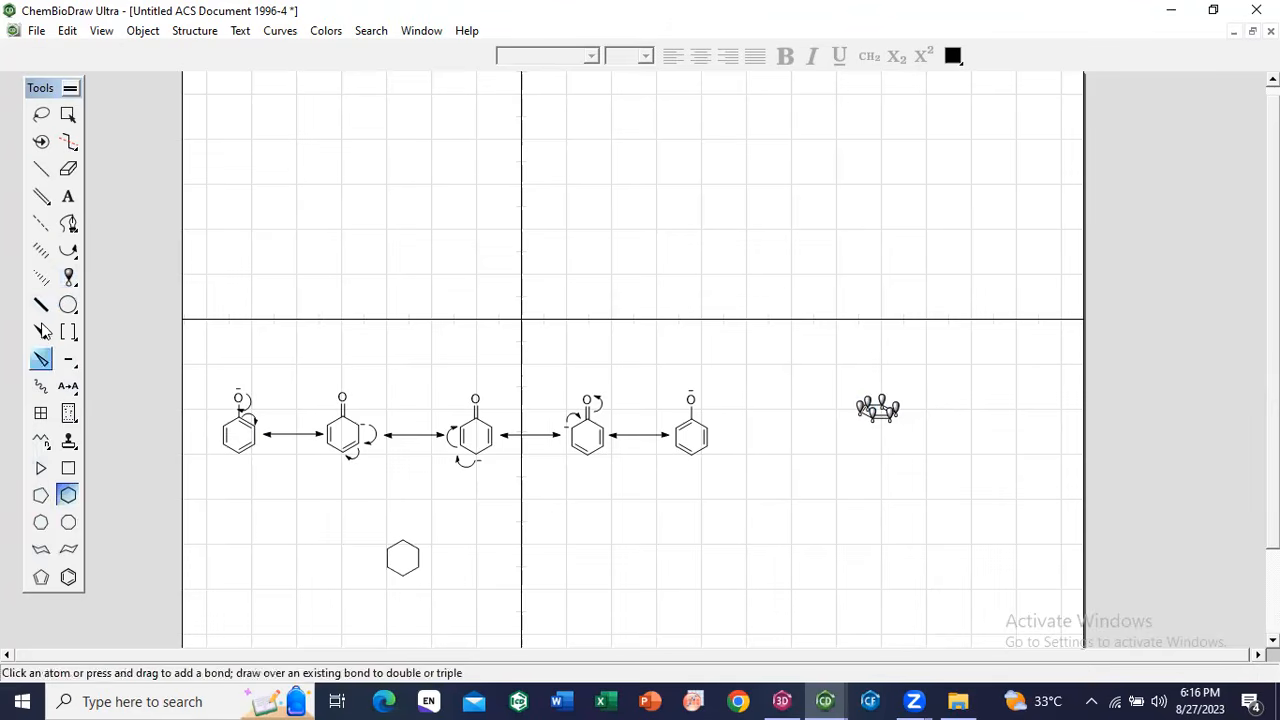
mouse_move(68, 310)
mouse_down()
mouse_move(119, 321)
mouse_move(125, 382)
mouse_move(118, 330)
mouse_move(96, 347)
mouse_move(151, 320)
mouse_up()
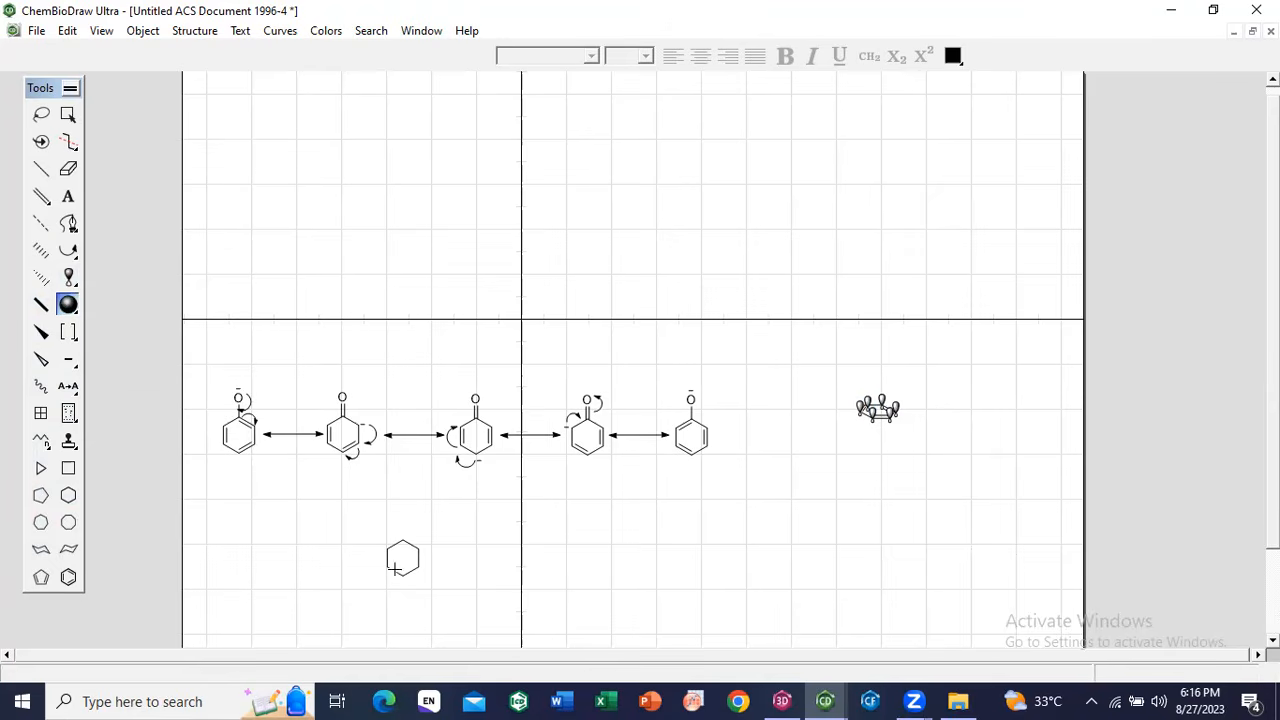
mouse_move(400, 551)
mouse_down()
mouse_move(405, 570)
mouse_move(406, 559)
mouse_up()
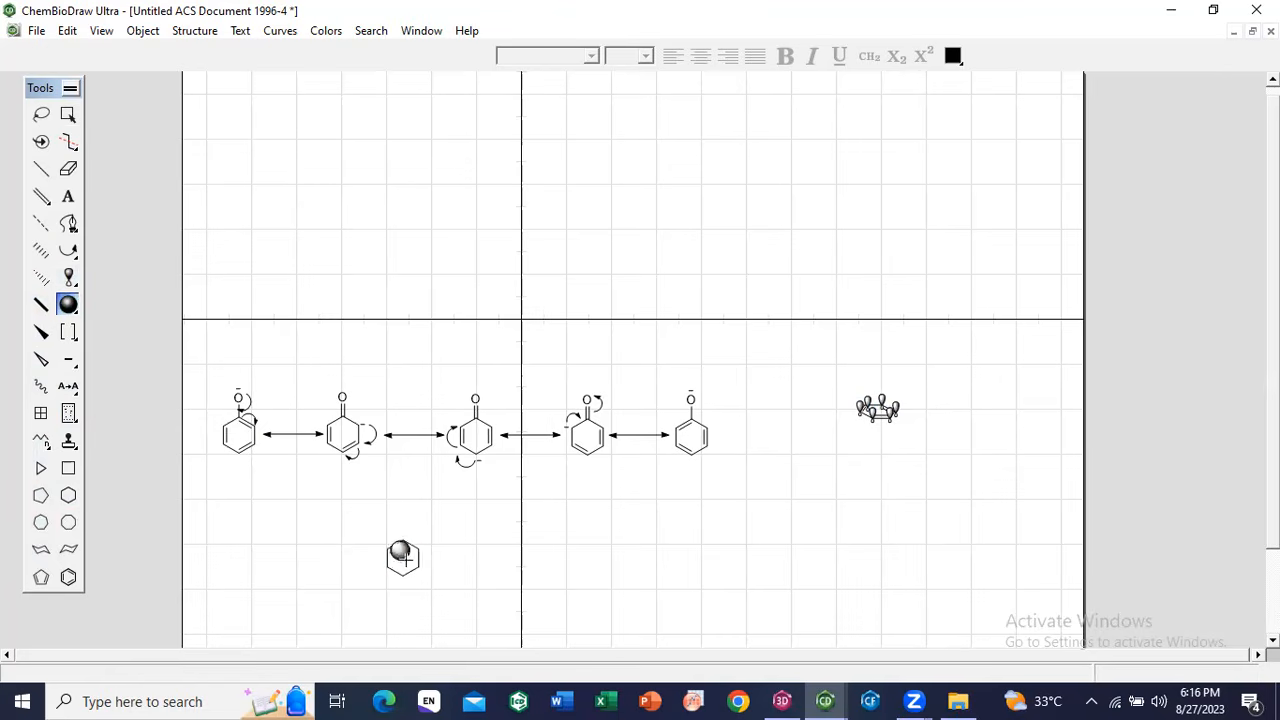
click(67, 116)
drag(400, 553, 399, 556)
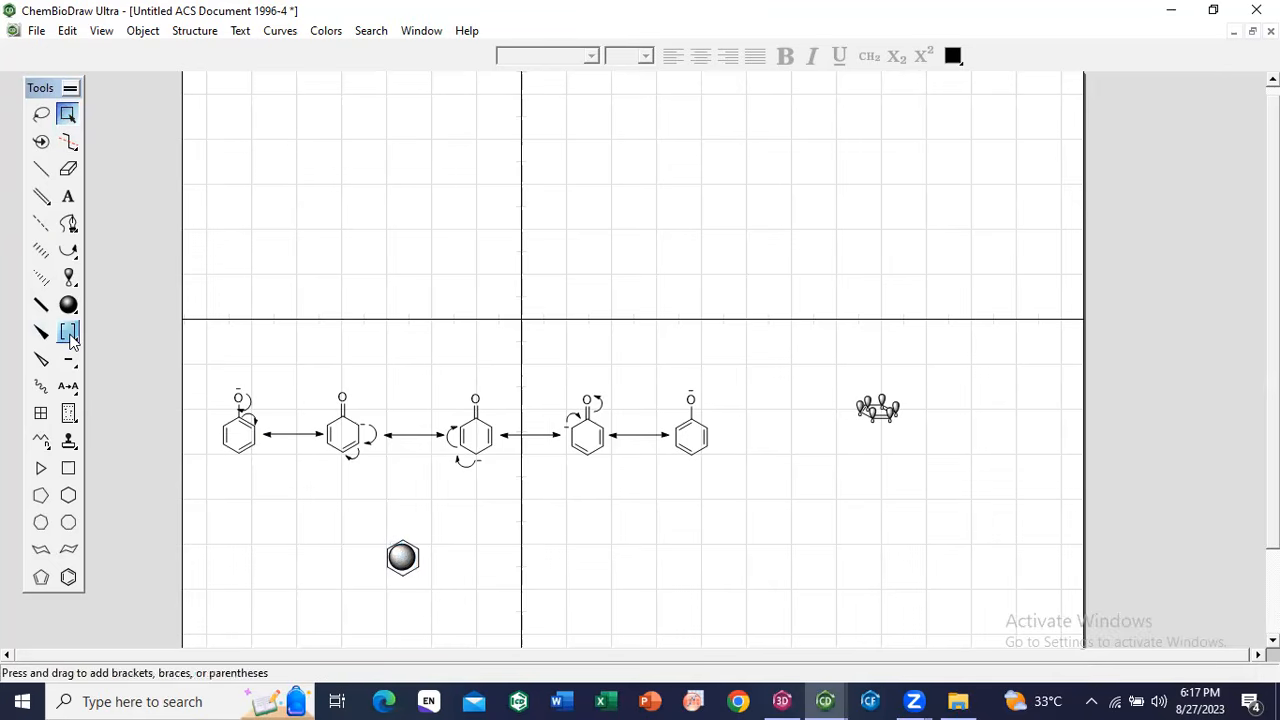
Step: Enclose the whole five-structure resonance series in a pair of square brackets
drag(70, 340, 96, 351)
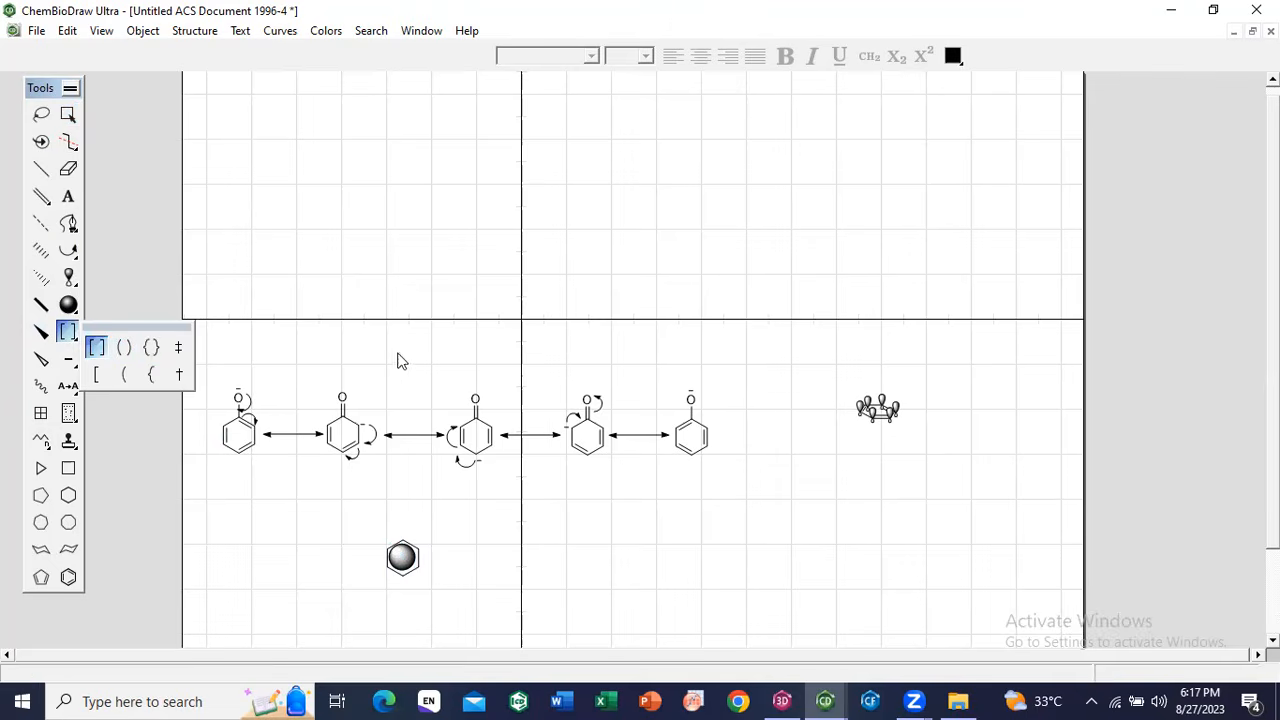
click(99, 355)
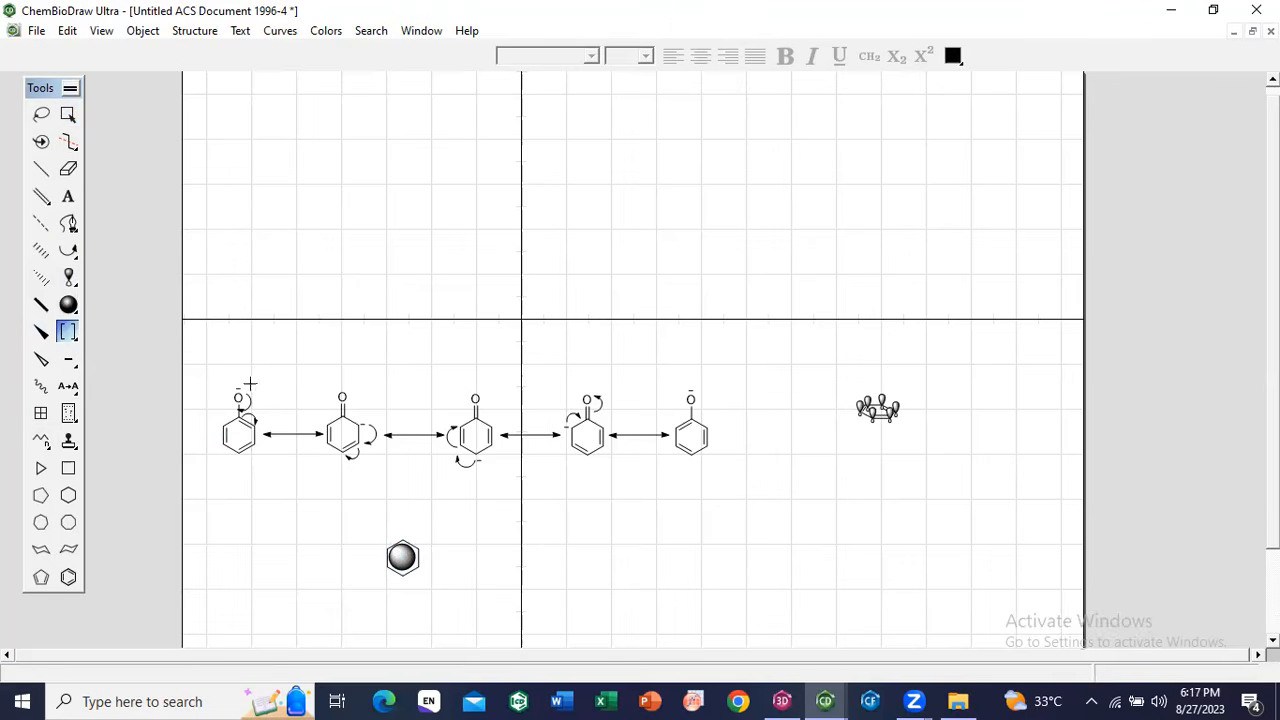
drag(209, 358, 740, 511)
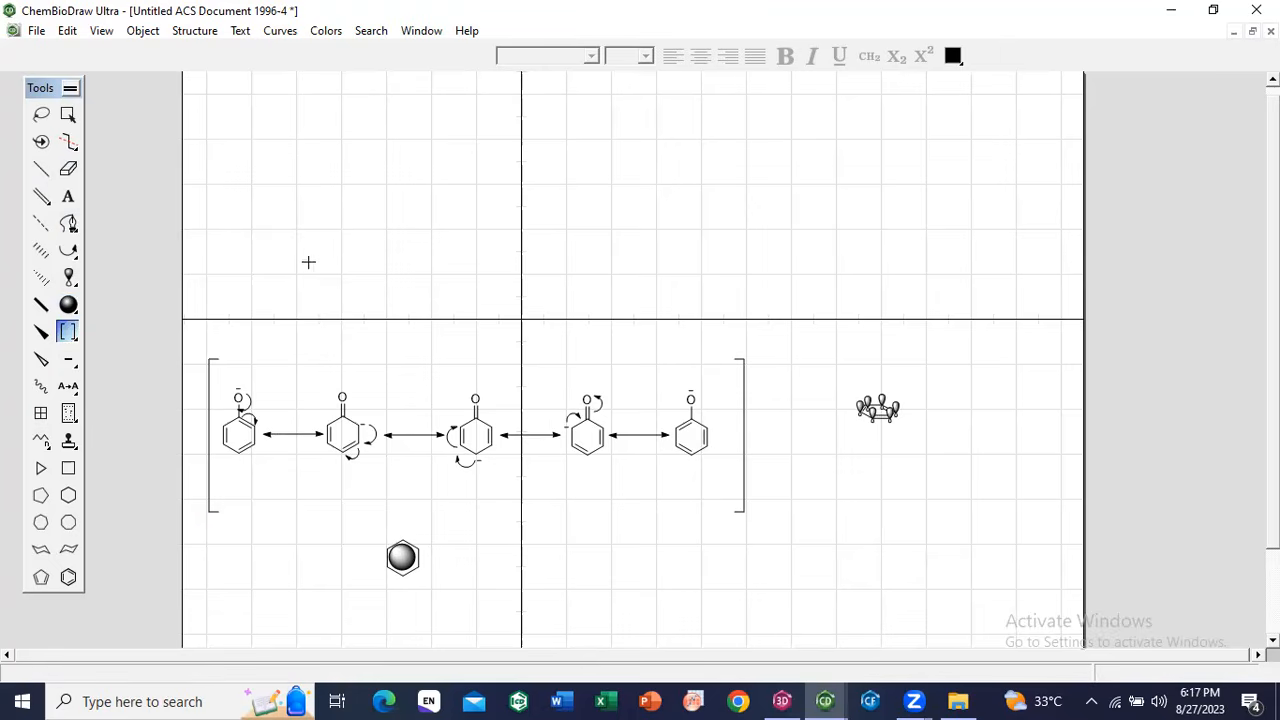
Step: Start a text caption above the bracketed resonance series and show the expanded Periodic Table window
click(67, 196)
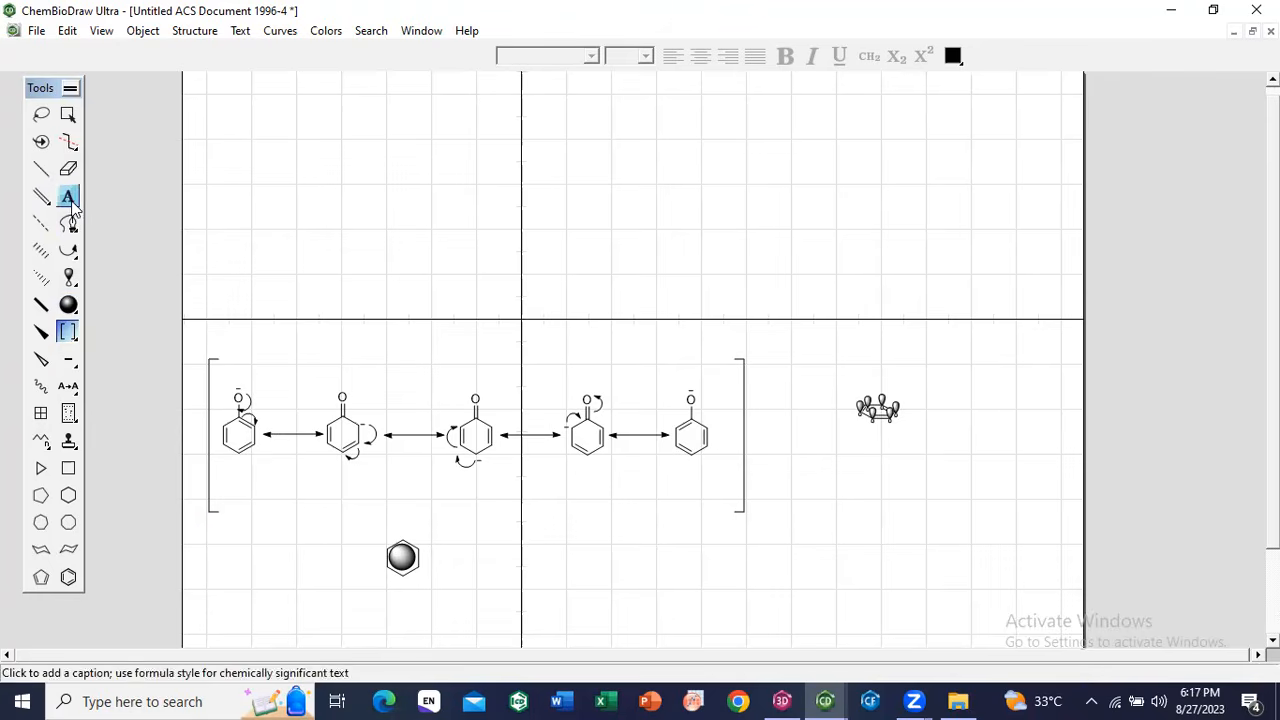
click(398, 300)
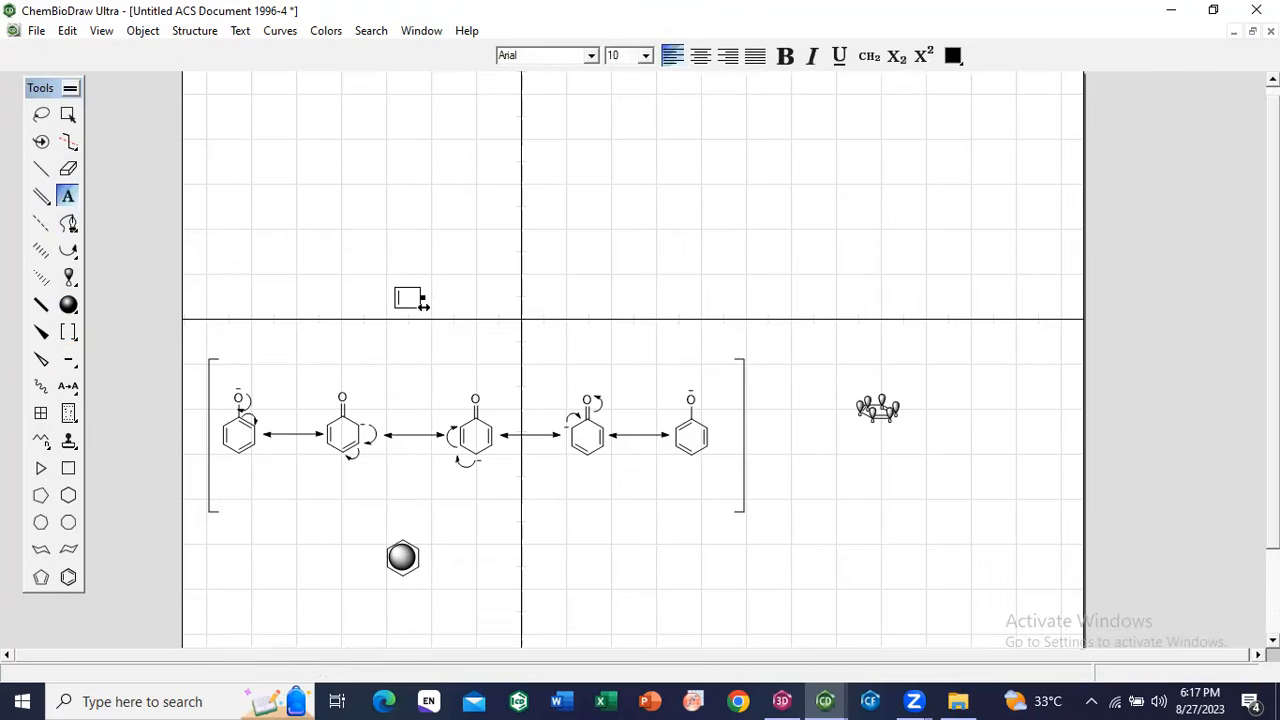
click(103, 32)
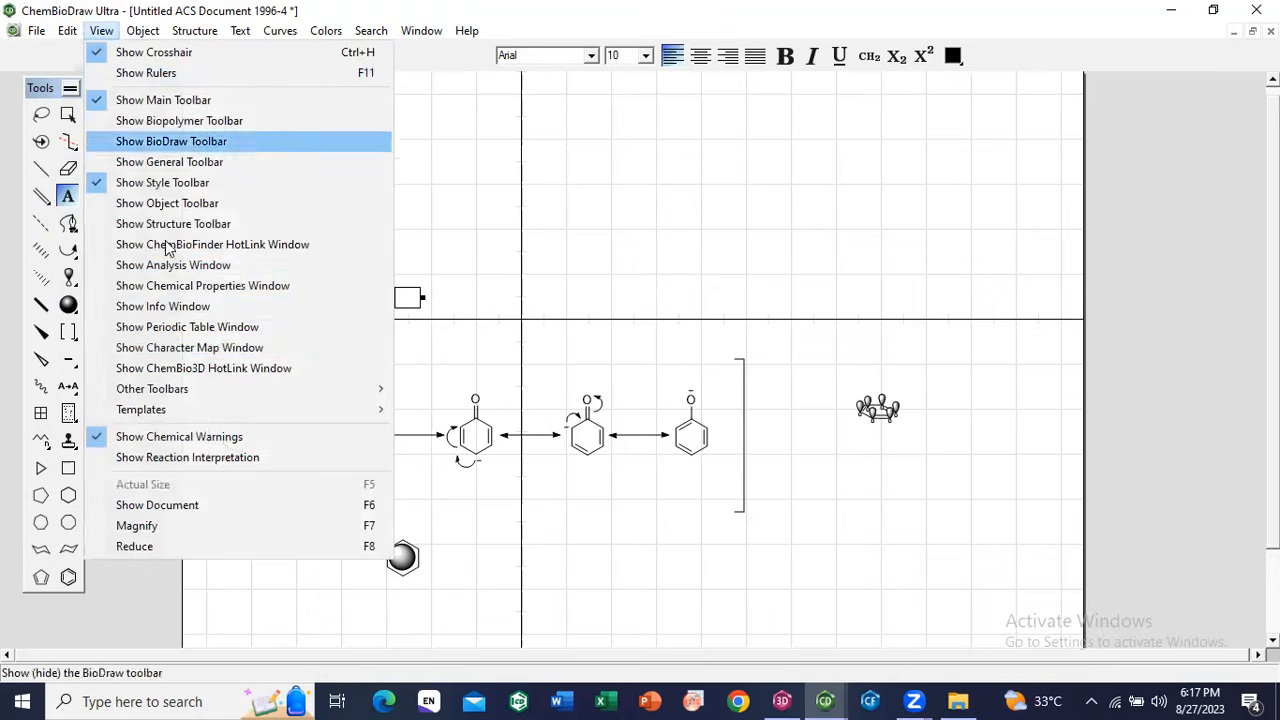
click(190, 327)
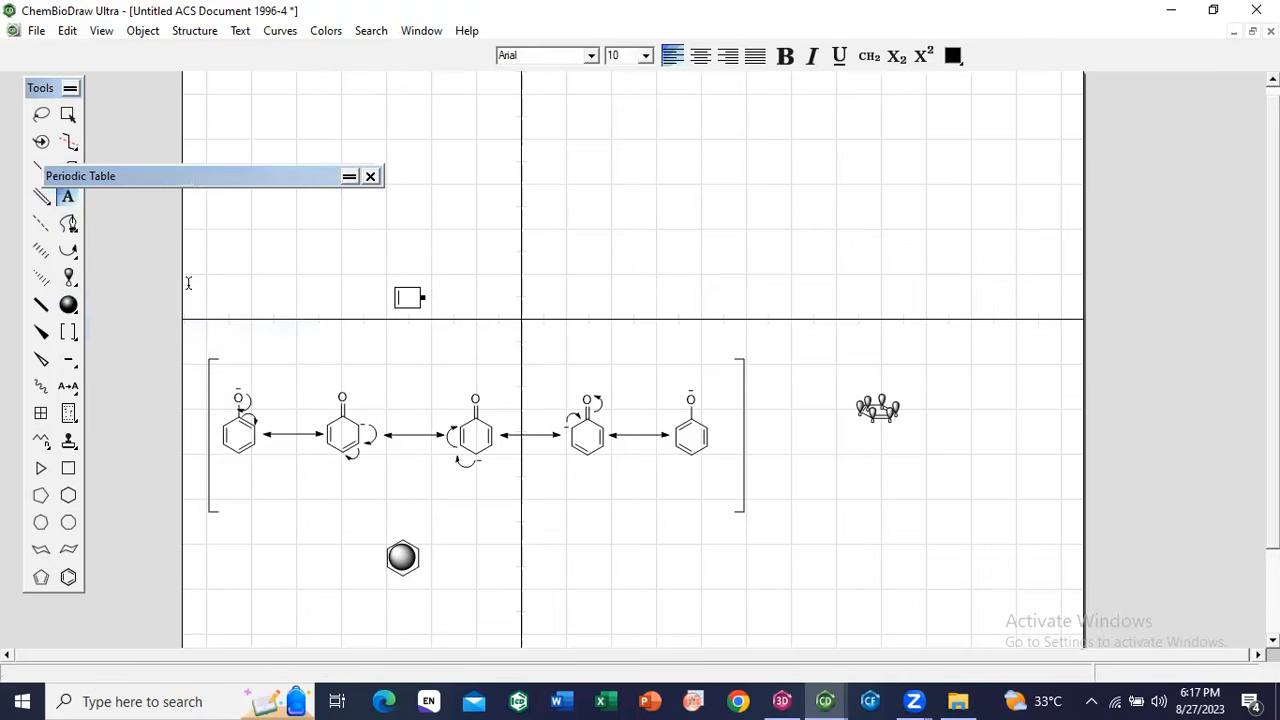
click(349, 178)
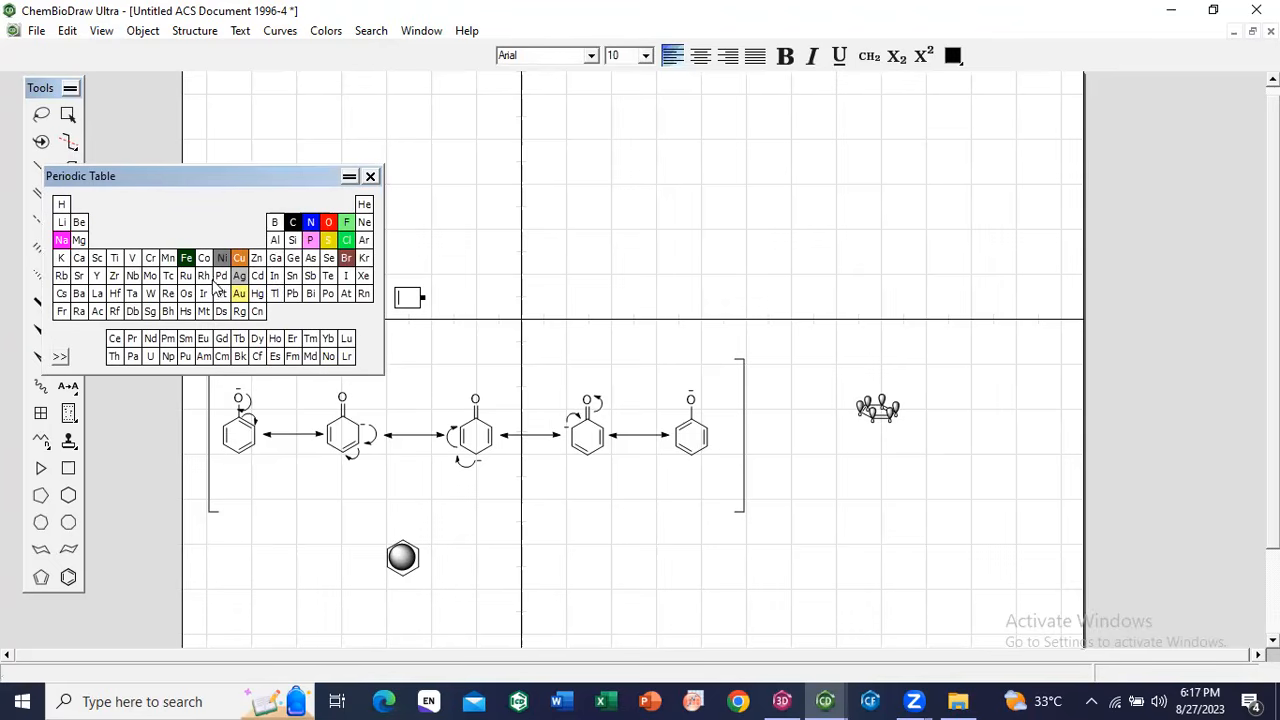
Step: Enter Fe(CN)6 in the caption, taking the element symbols from the periodic table, and make the 6 a subscript
click(186, 259)
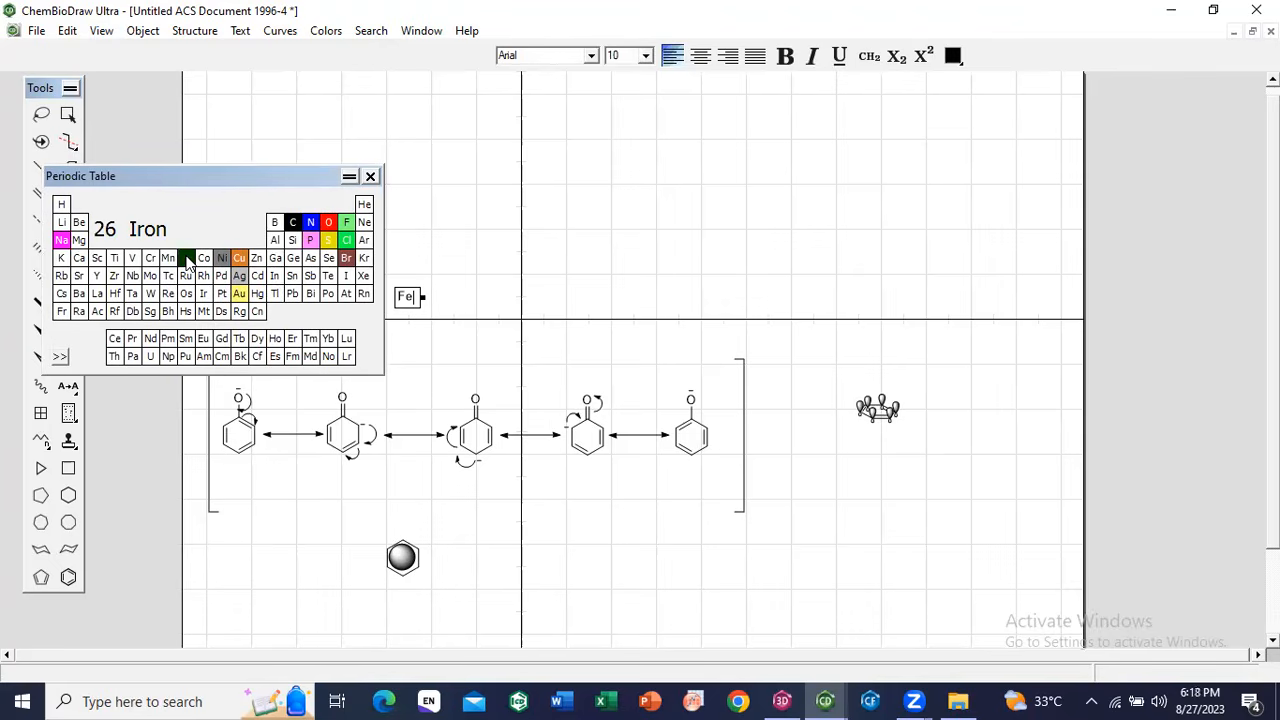
text(()
click(292, 222)
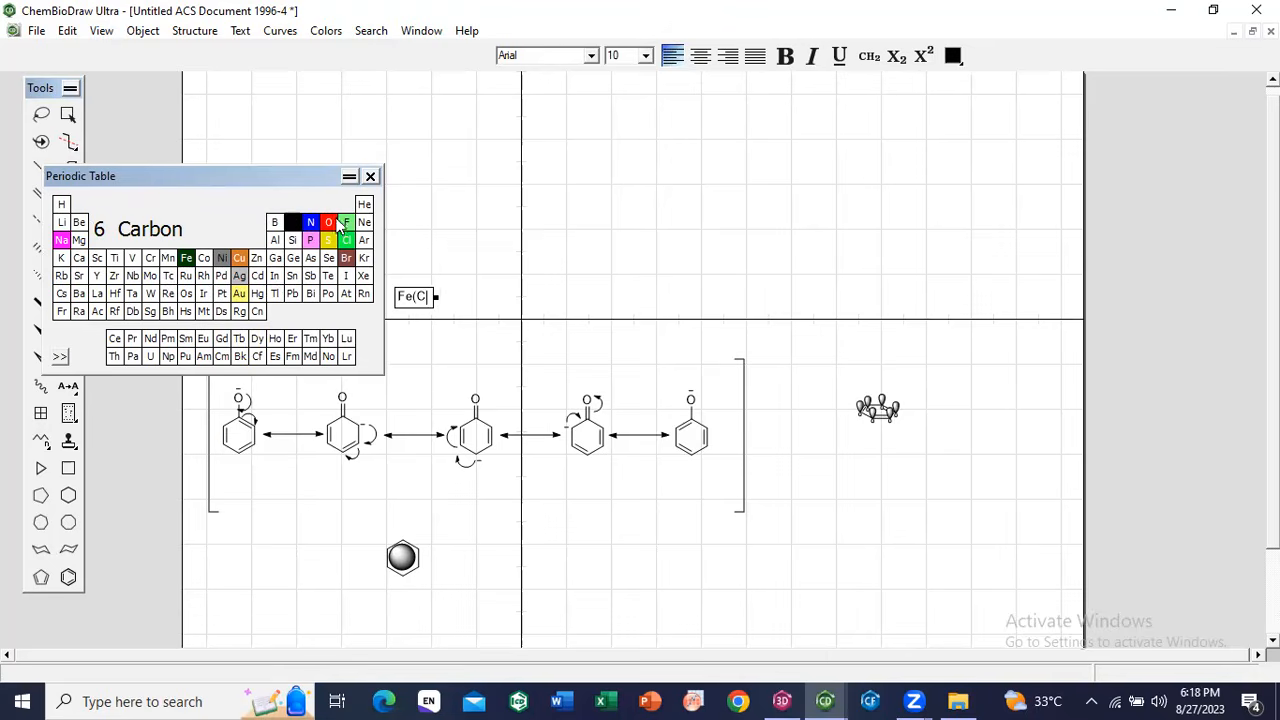
click(312, 224)
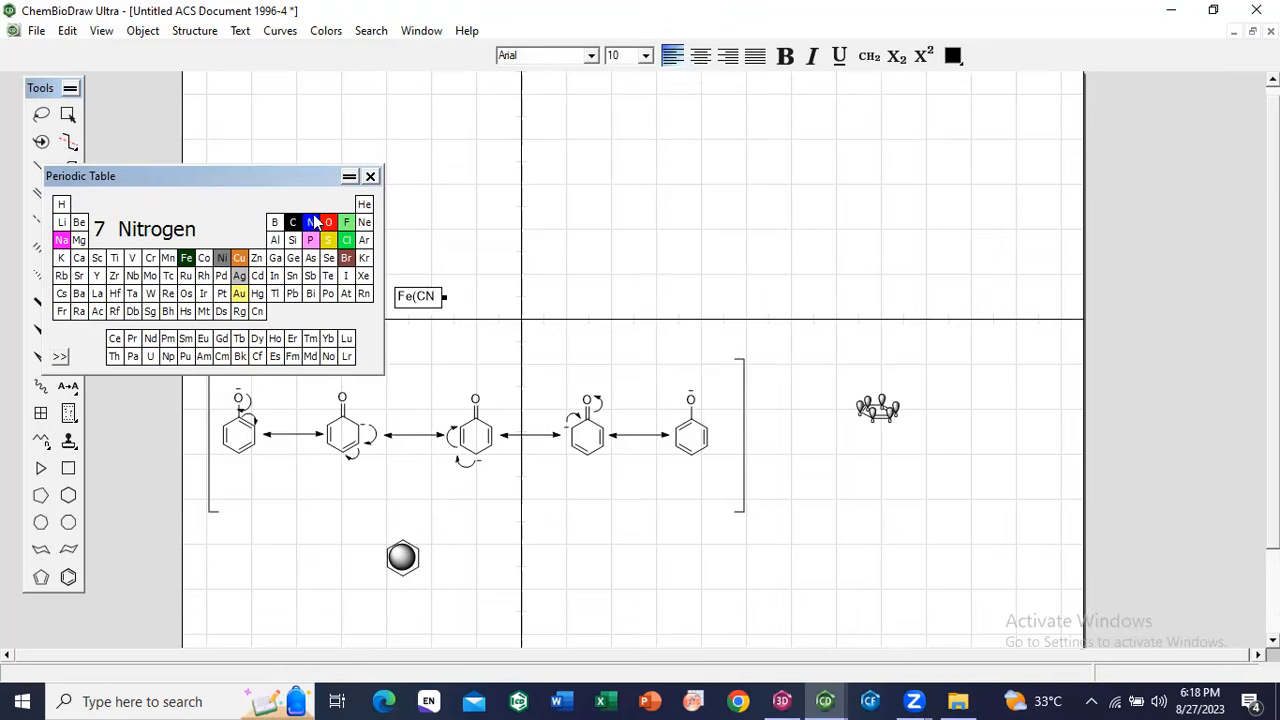
text()6)
double_click(440, 297)
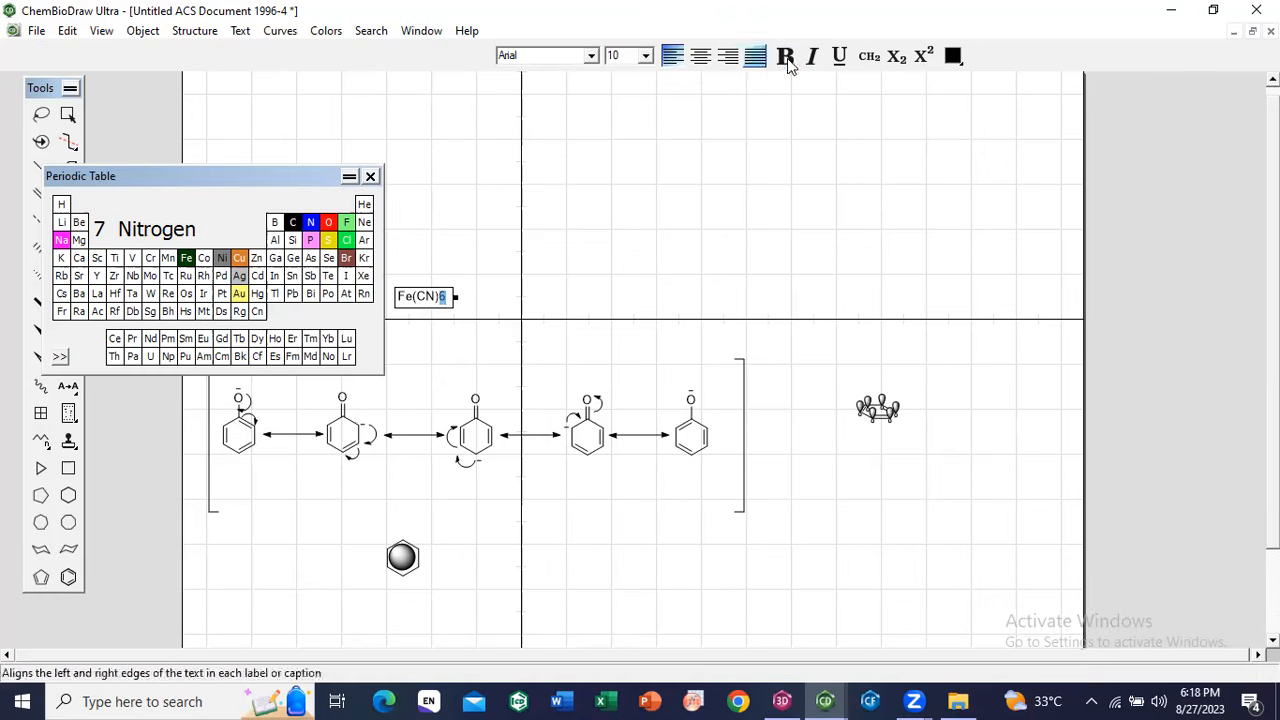
click(898, 58)
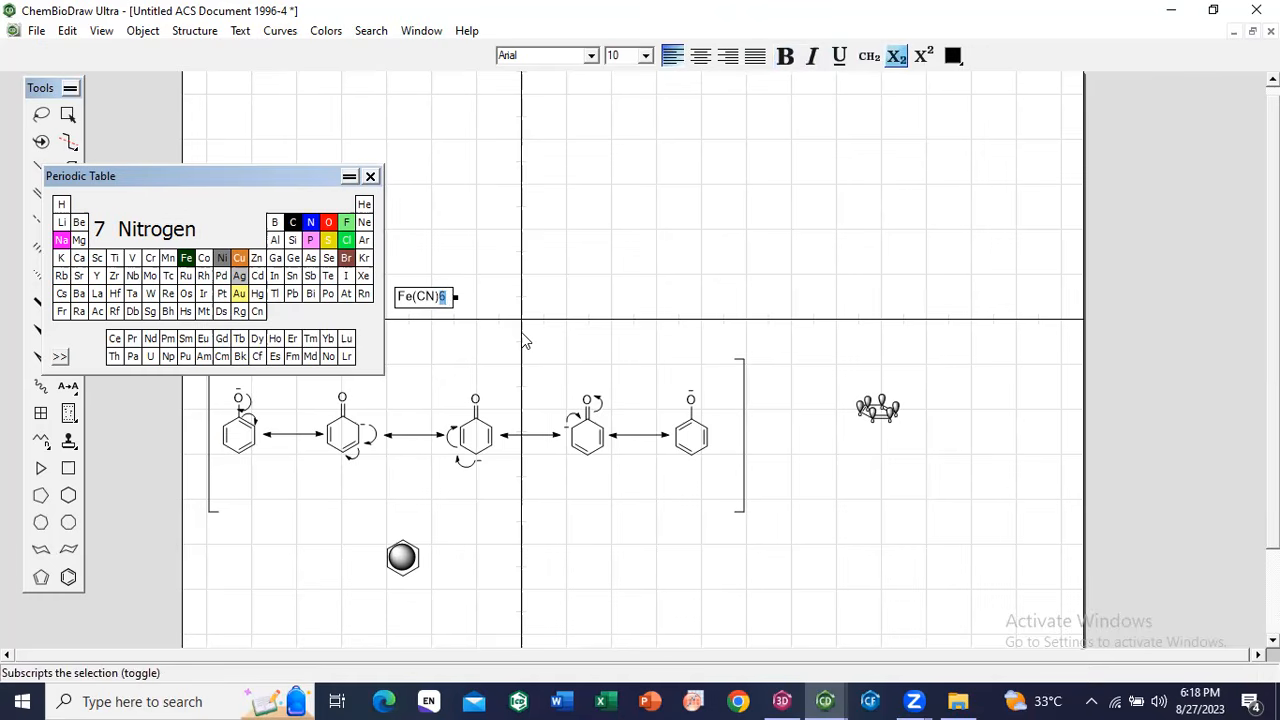
click(396, 296)
click(594, 318)
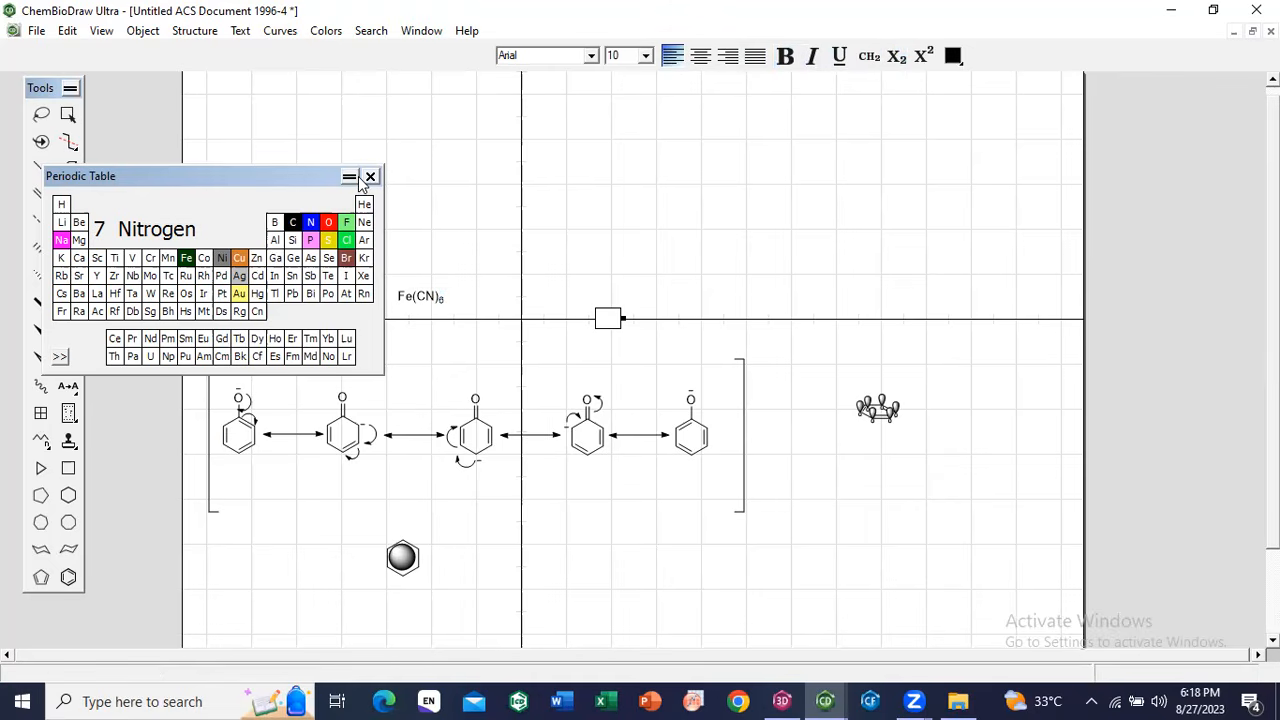
Step: Collapse the Periodic Table window and enclose the Fe(CN)6 formula in square brackets
click(348, 176)
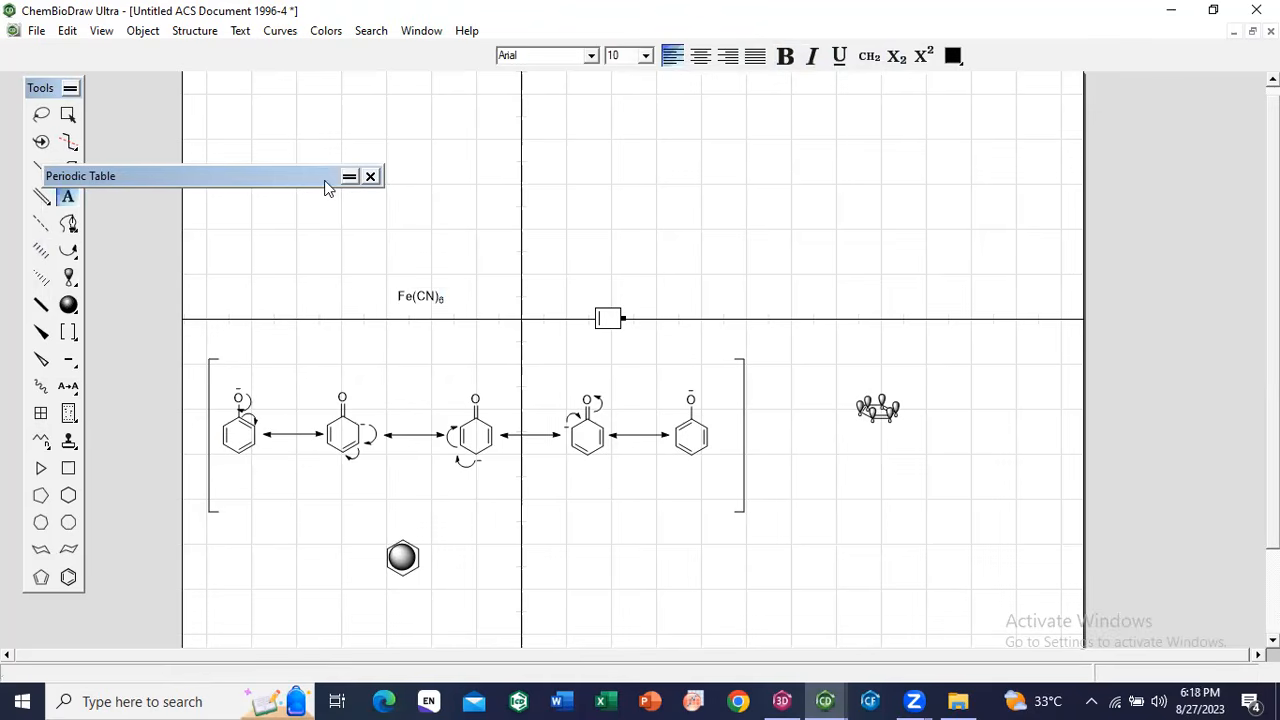
click(66, 331)
drag(391, 281, 450, 312)
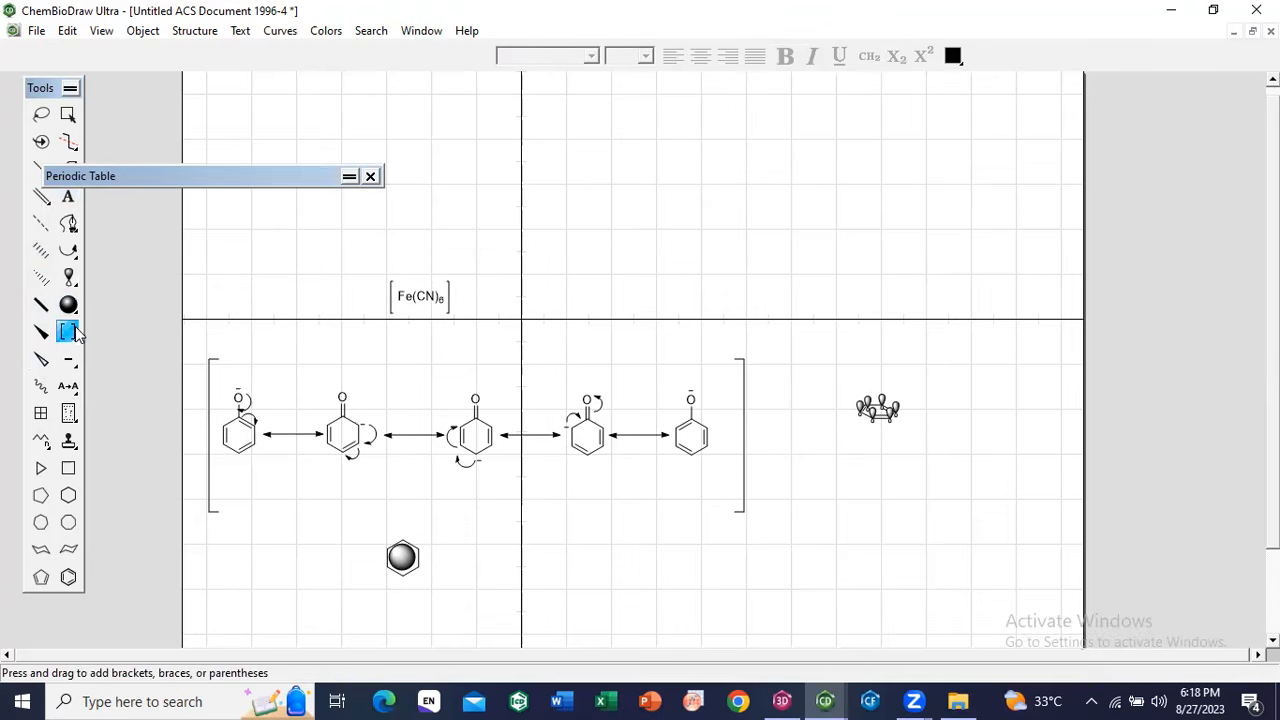
Step: Add the charge 3- as a separate caption and move it against the upper right corner of the formula's brackets
click(66, 198)
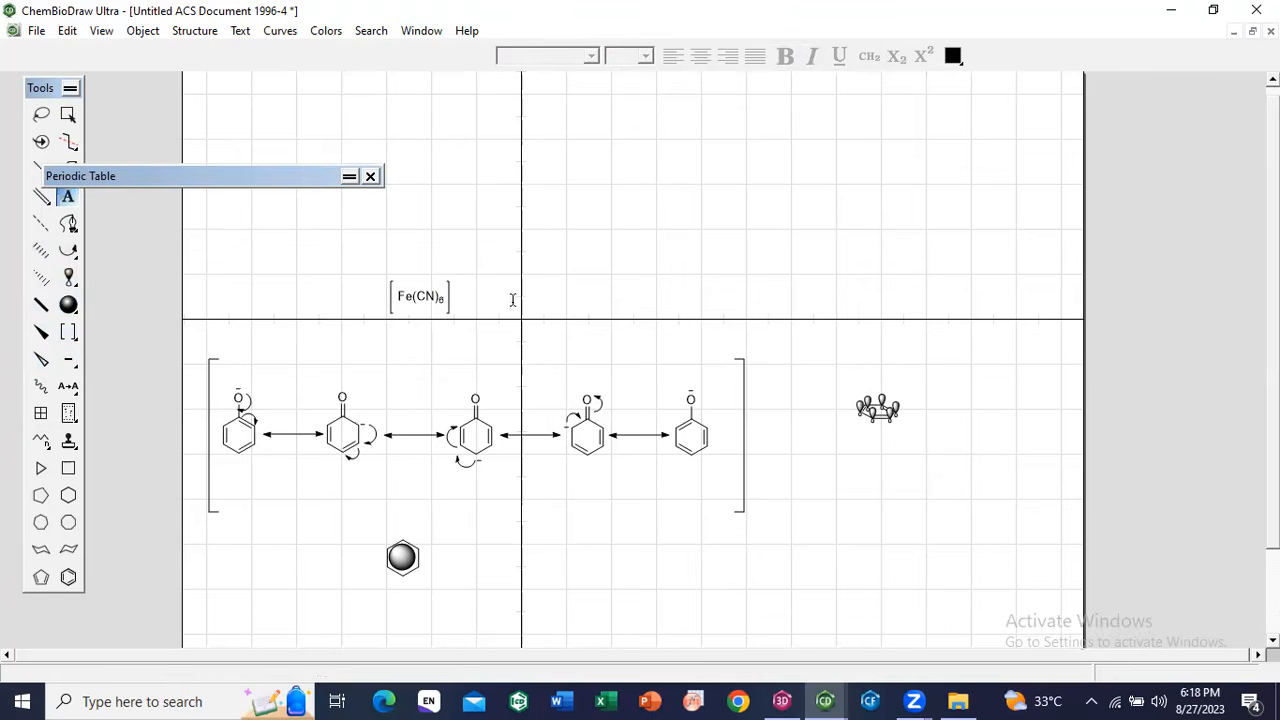
click(456, 275)
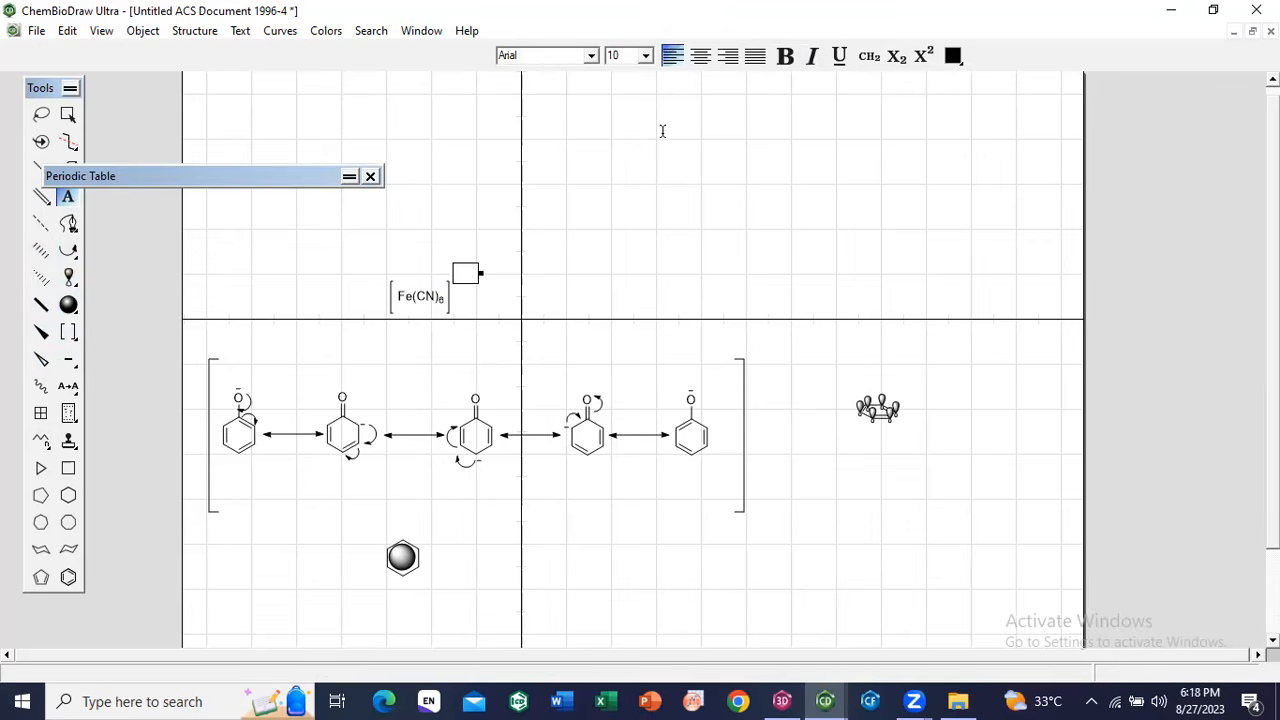
text(3-)
click(510, 249)
click(68, 114)
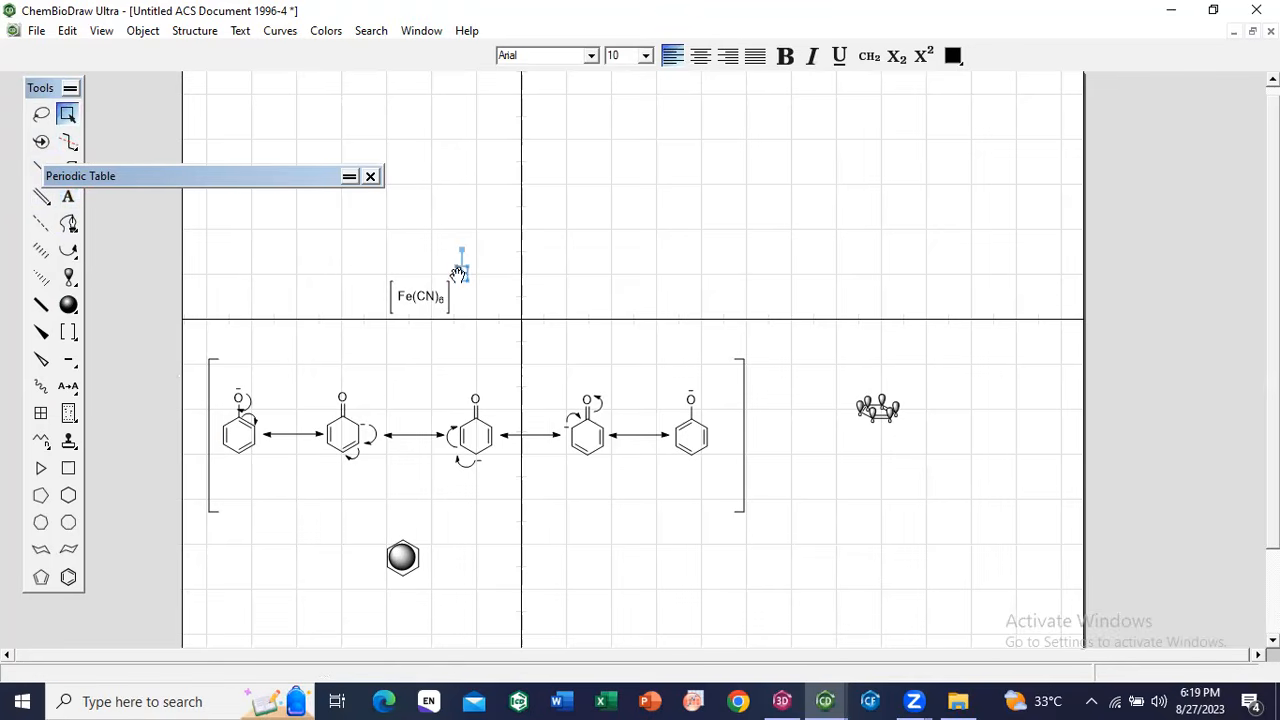
drag(464, 269, 458, 276)
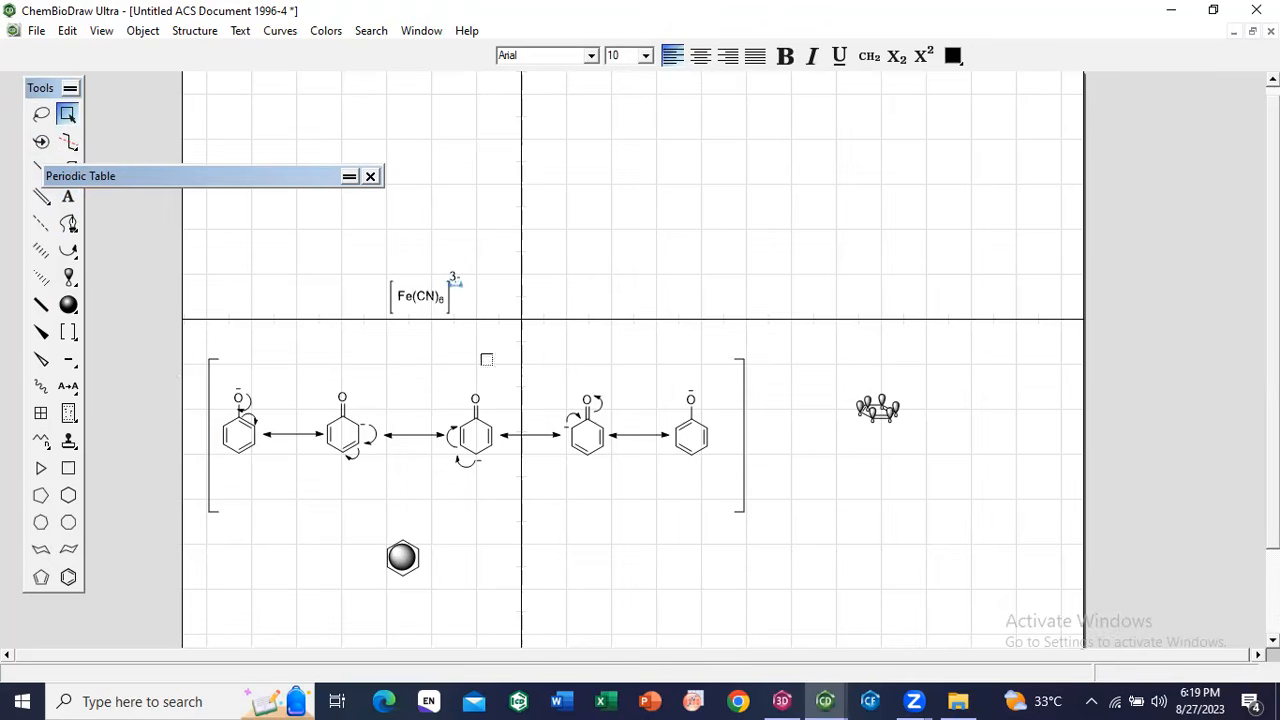
Step: Move the formula's opening bracket closer to the Fe symbol
click(393, 307)
drag(393, 307, 399, 309)
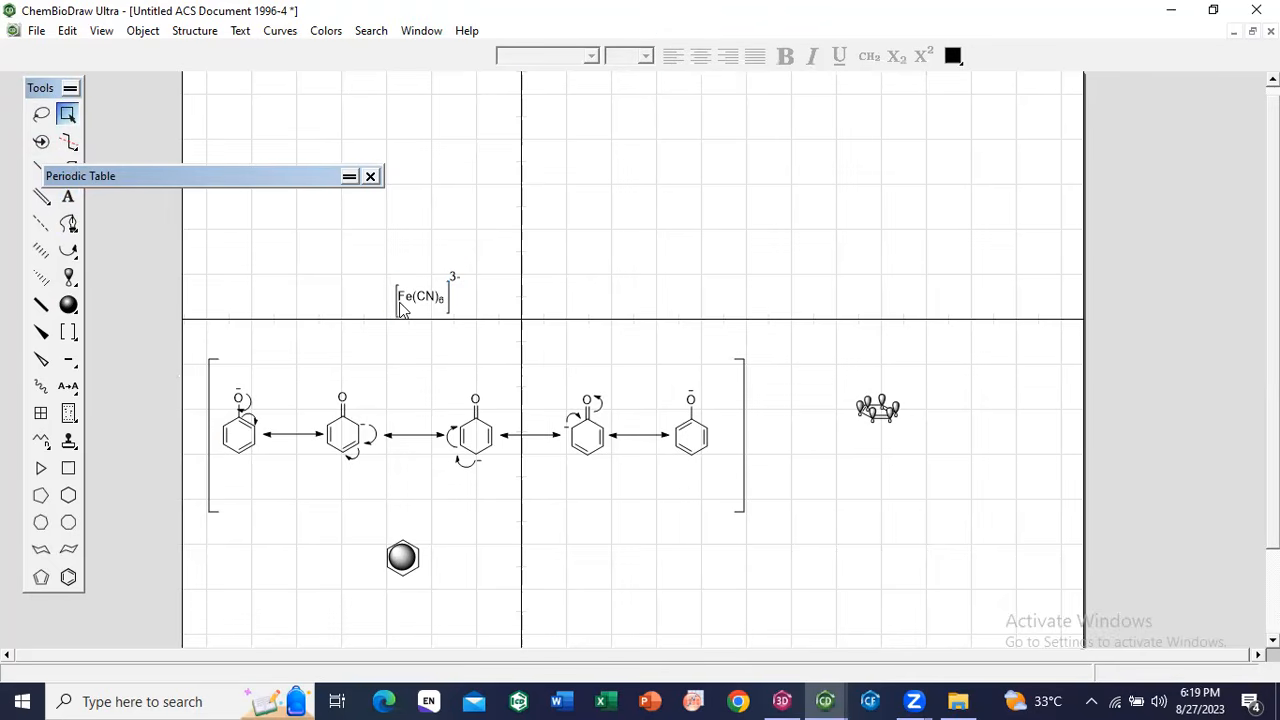
click(396, 298)
Step: Add a K4 caption beside the Fe(CN)6 formula, taking K from the periodic table, make the 4 a subscript, and collapse the table window
click(68, 196)
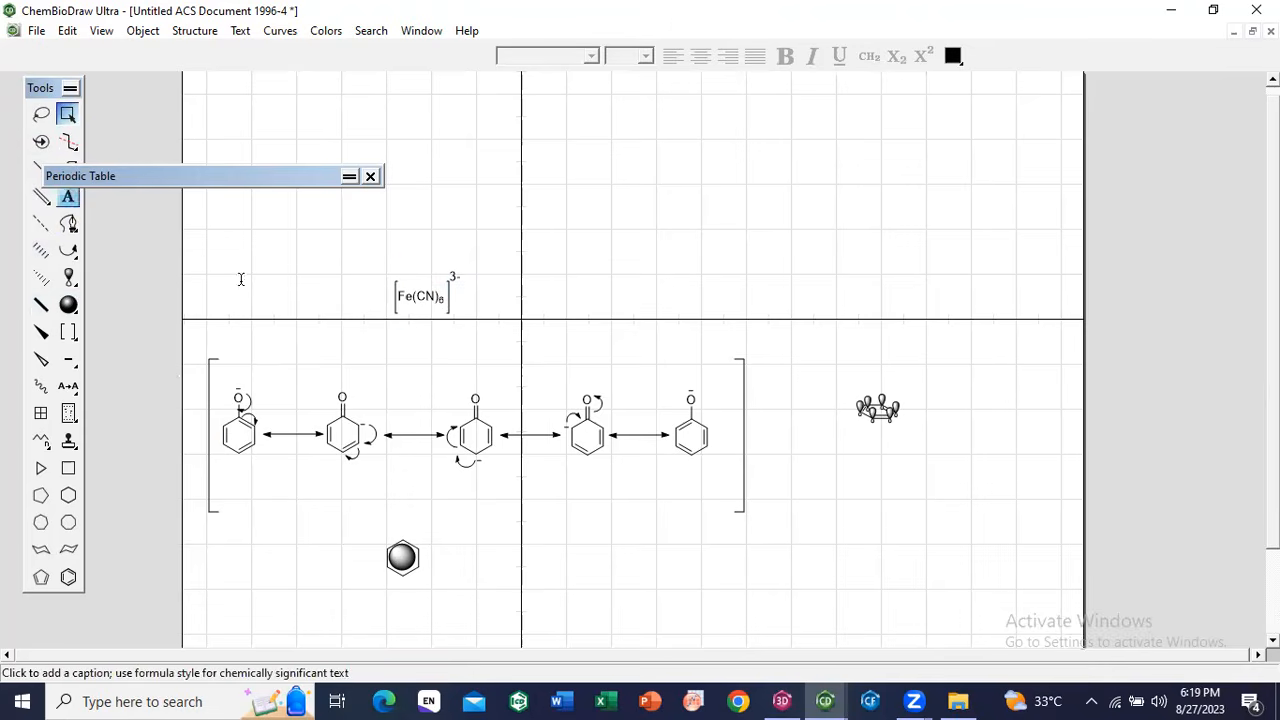
click(391, 311)
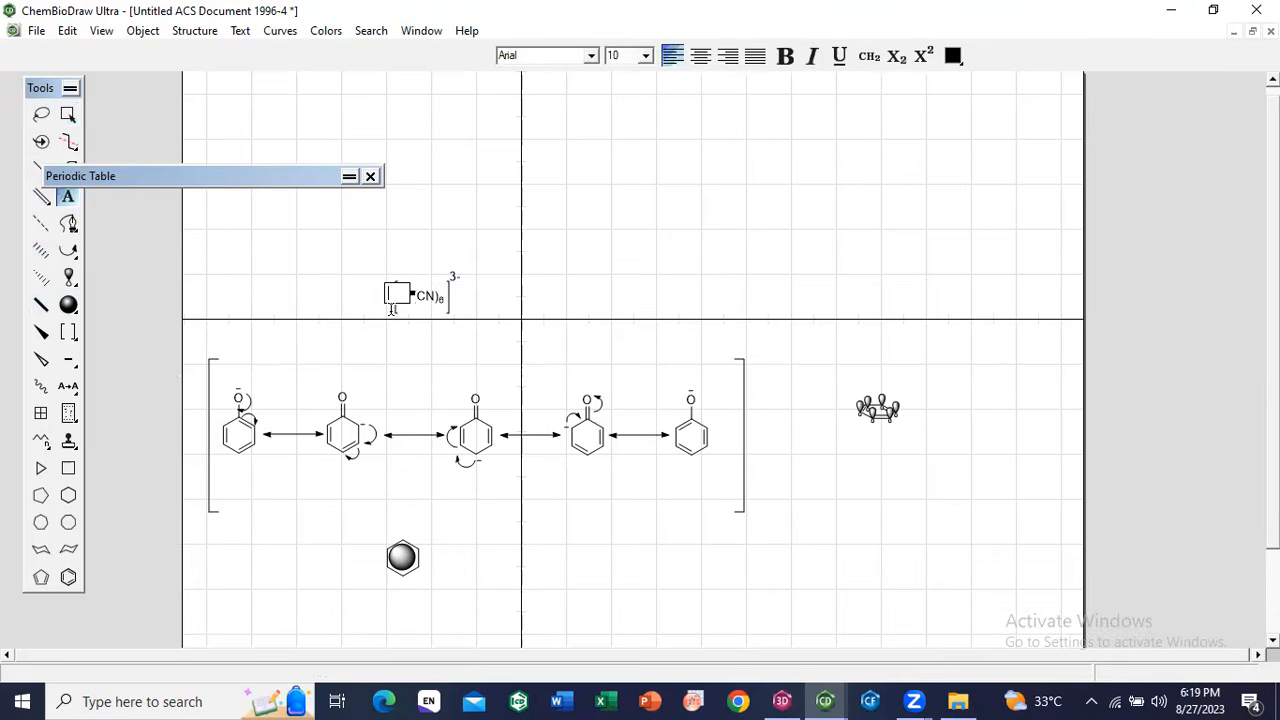
click(349, 176)
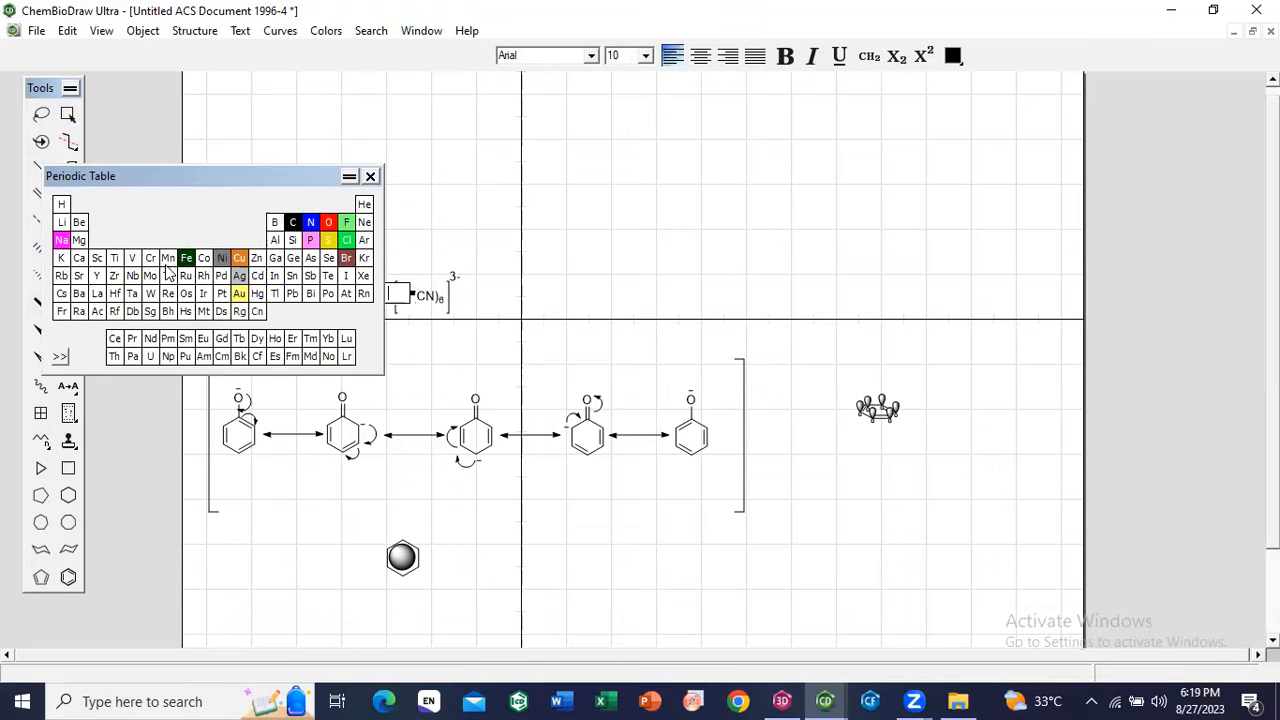
click(61, 258)
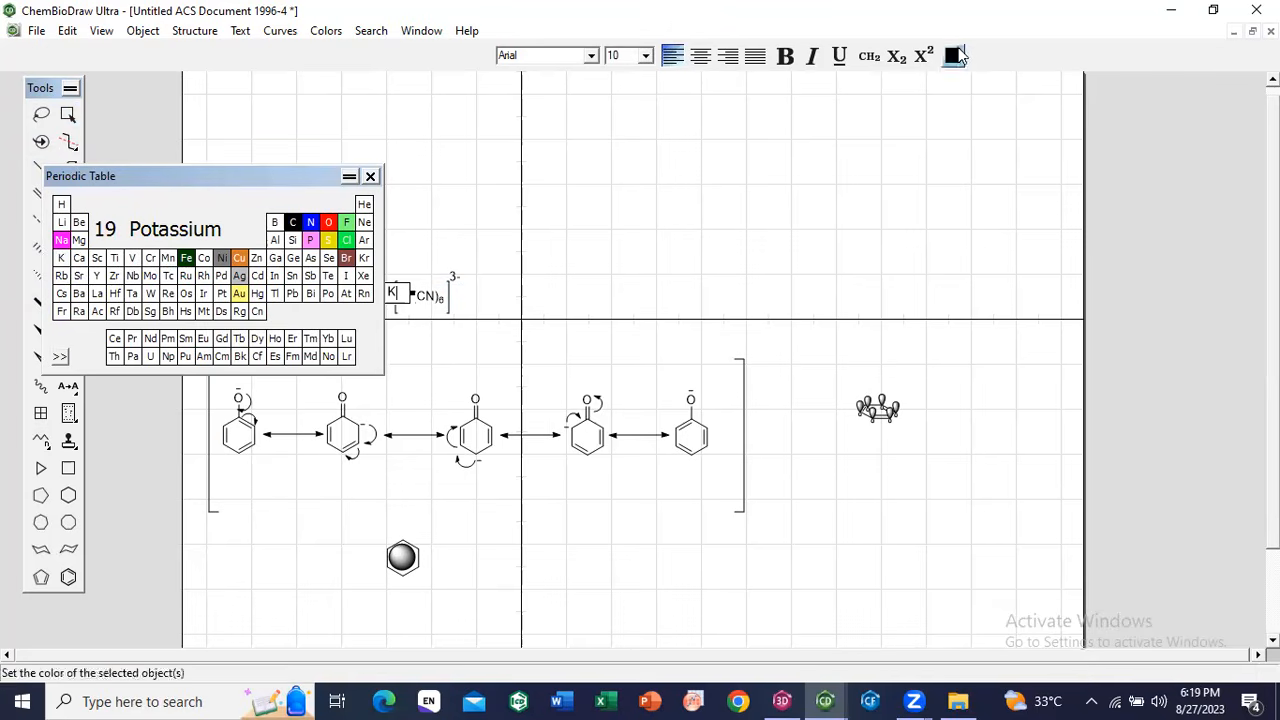
click(897, 57)
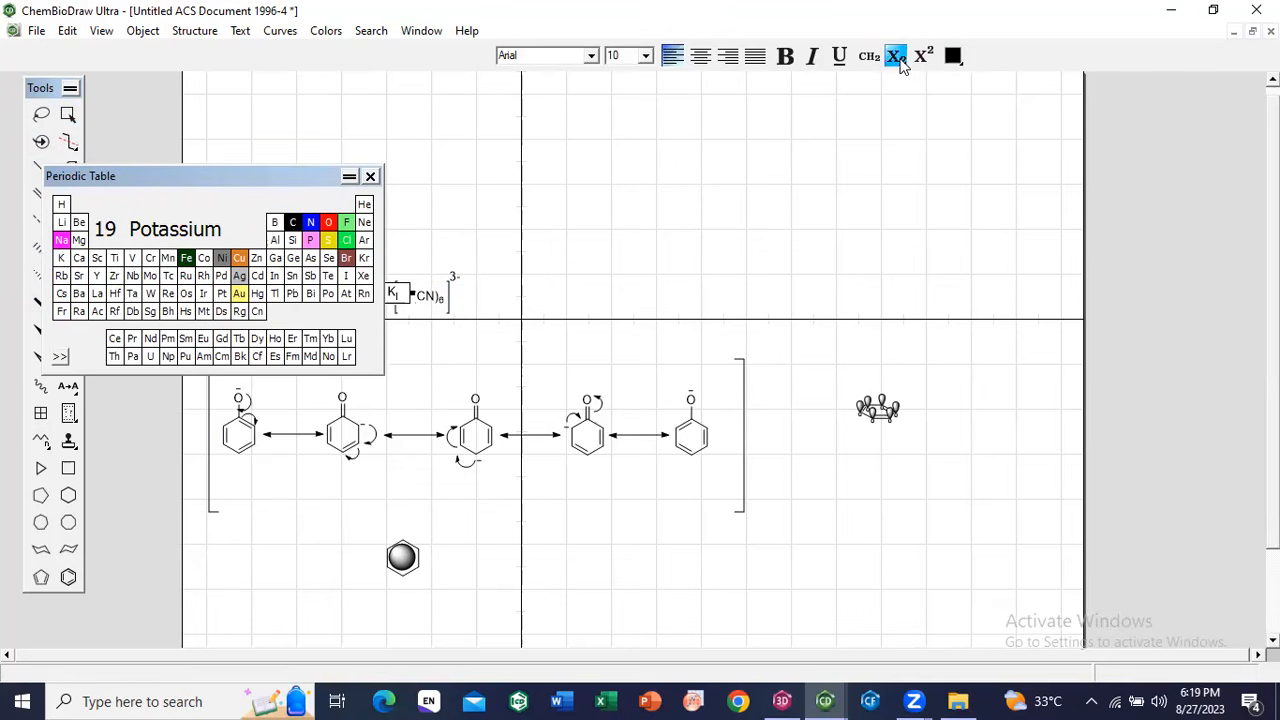
text(4)
click(348, 177)
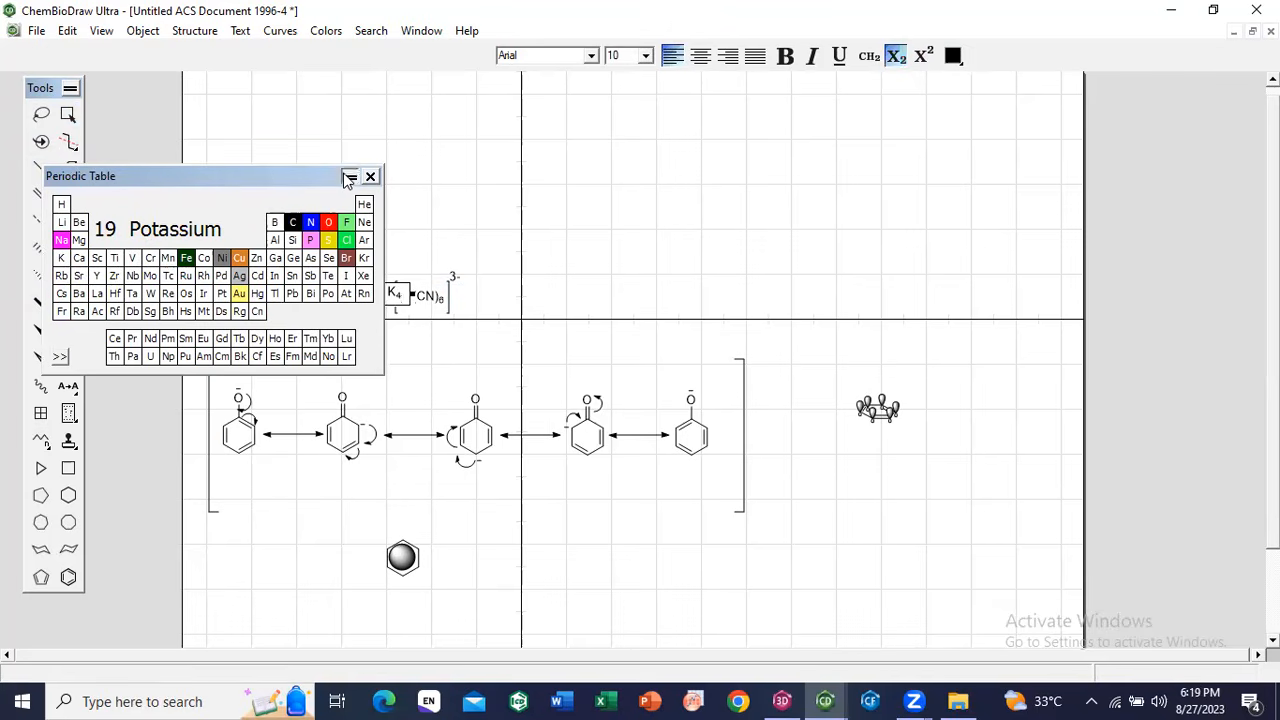
Step: Move the K4 caption in front of the formula's opening bracket and delete the 3- charge caption
click(67, 115)
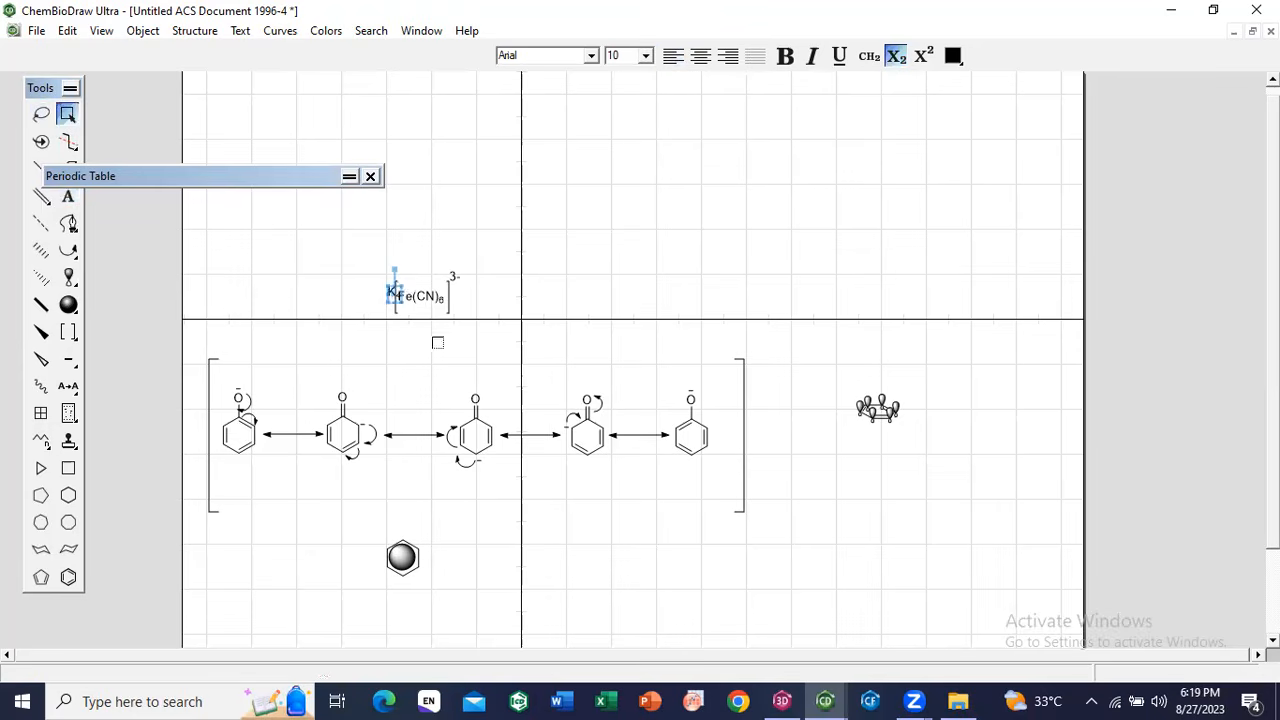
click(387, 296)
click(372, 290)
click(427, 390)
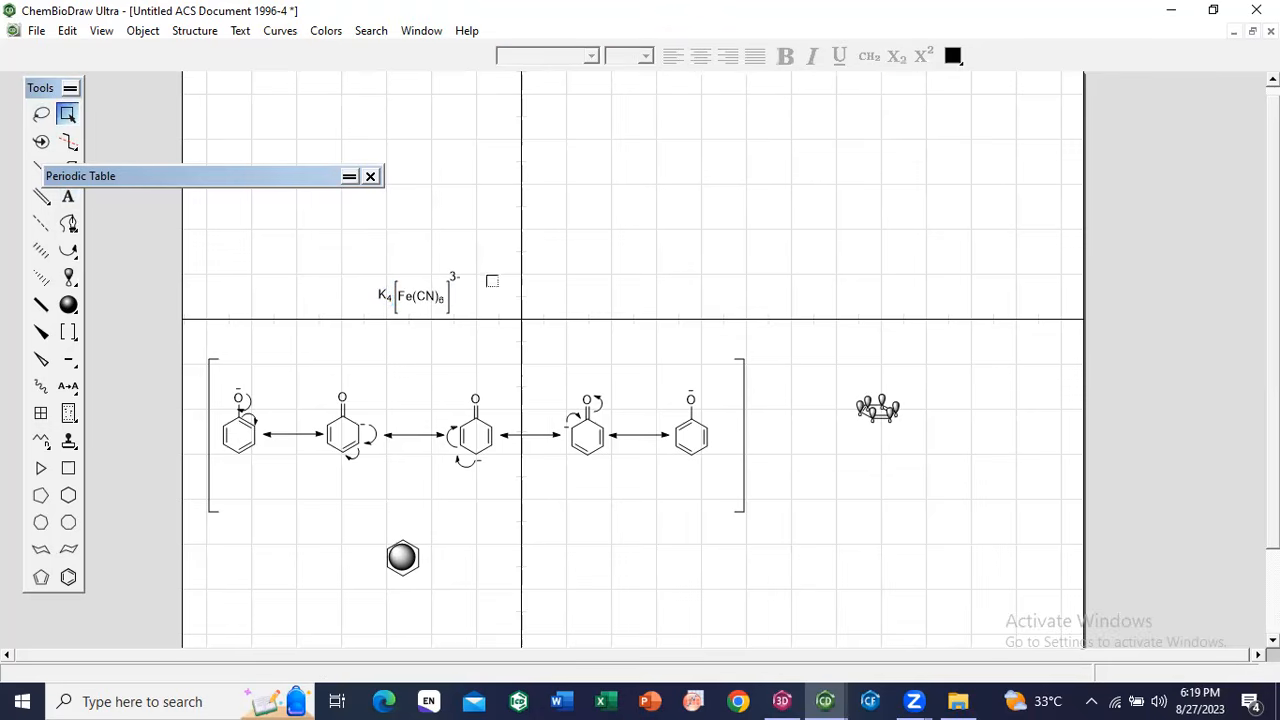
click(463, 277)
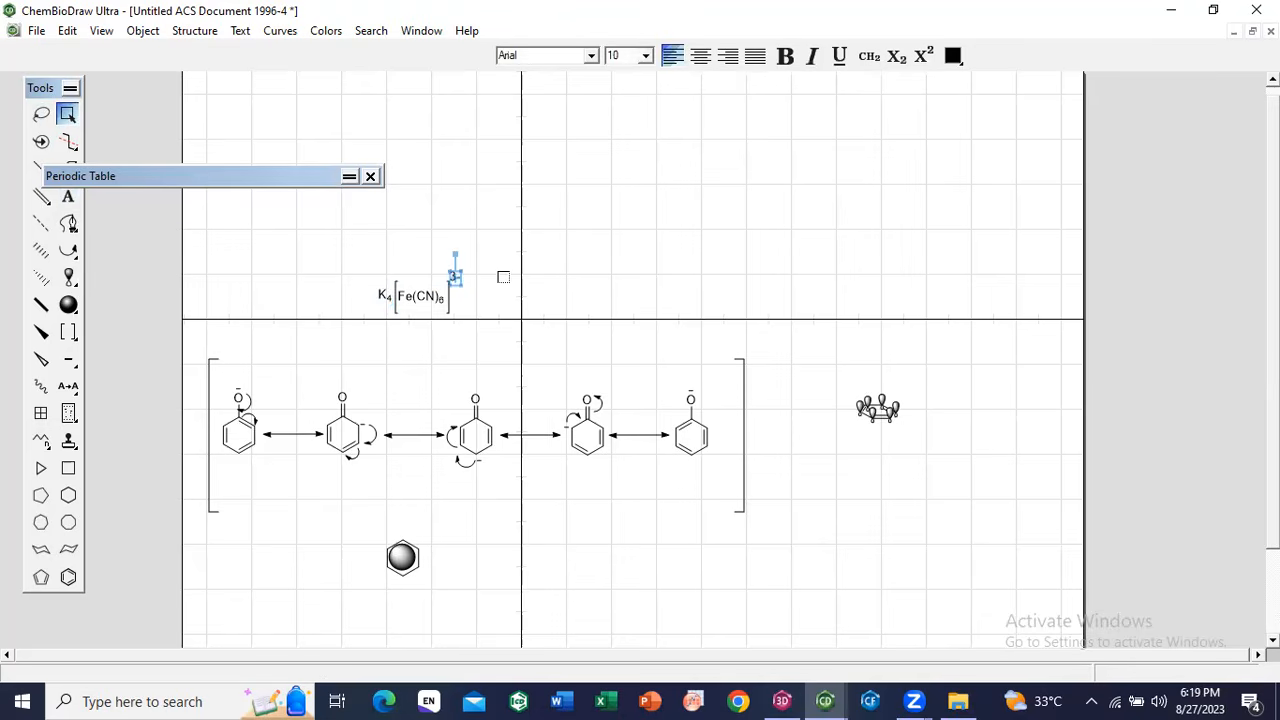
key(Delete)
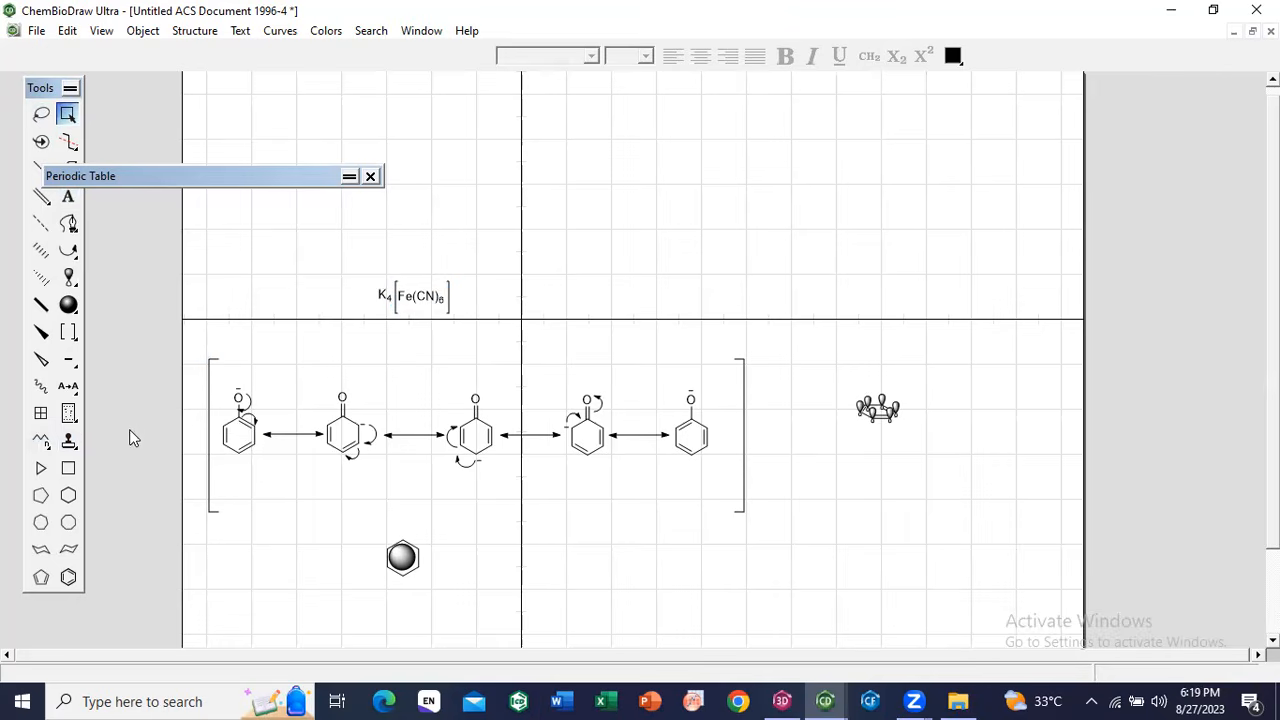
Step: Insert a table with 10 rows and 6 columns over the right end of the resonance scheme
click(40, 418)
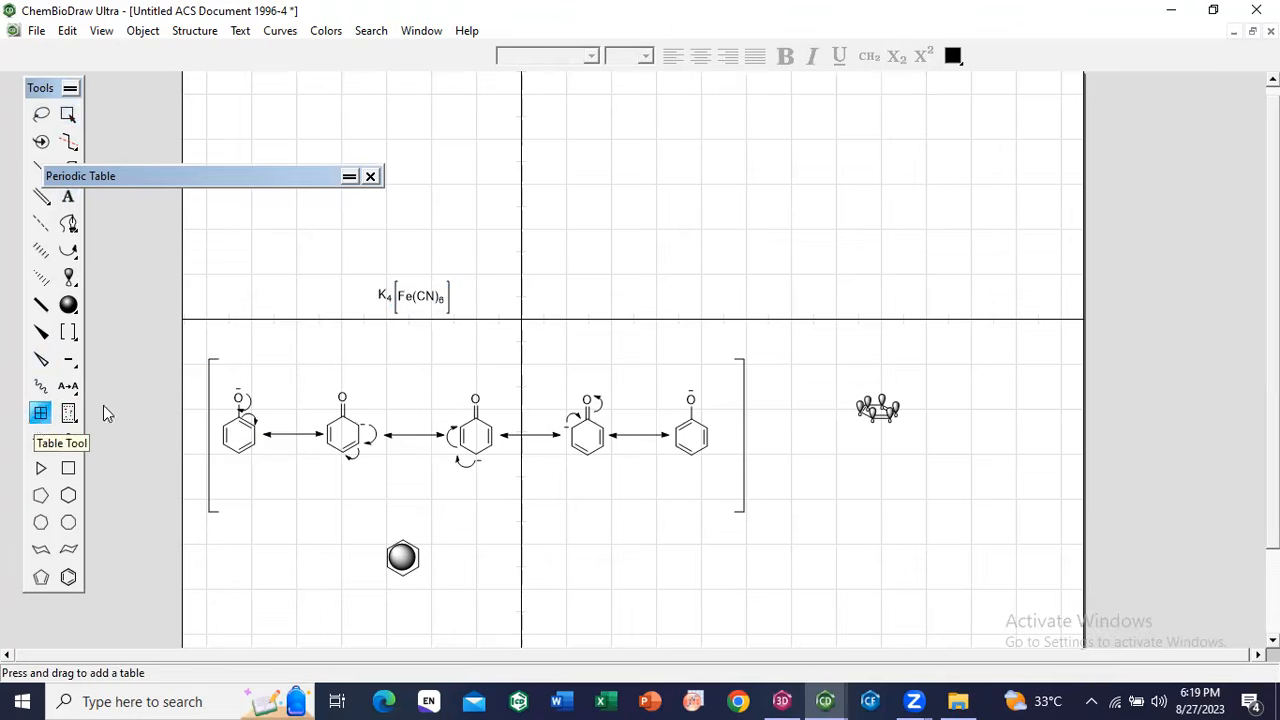
click(647, 287)
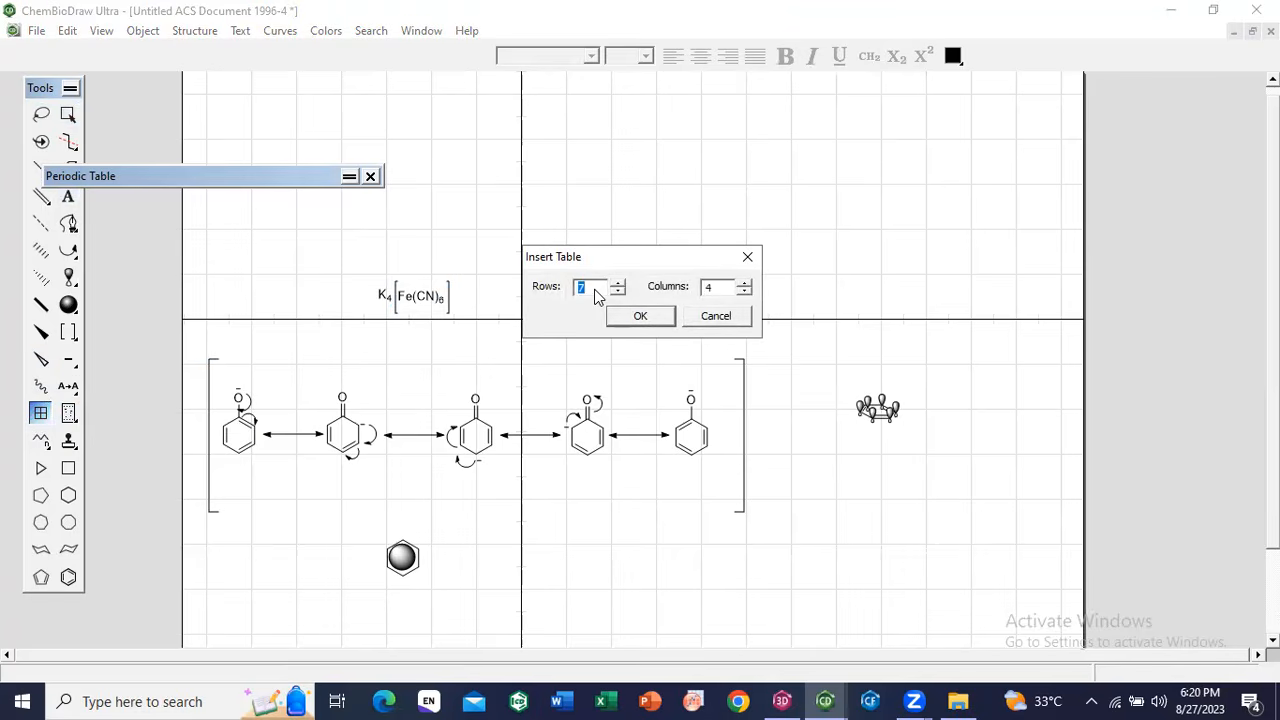
click(616, 283)
click(744, 282)
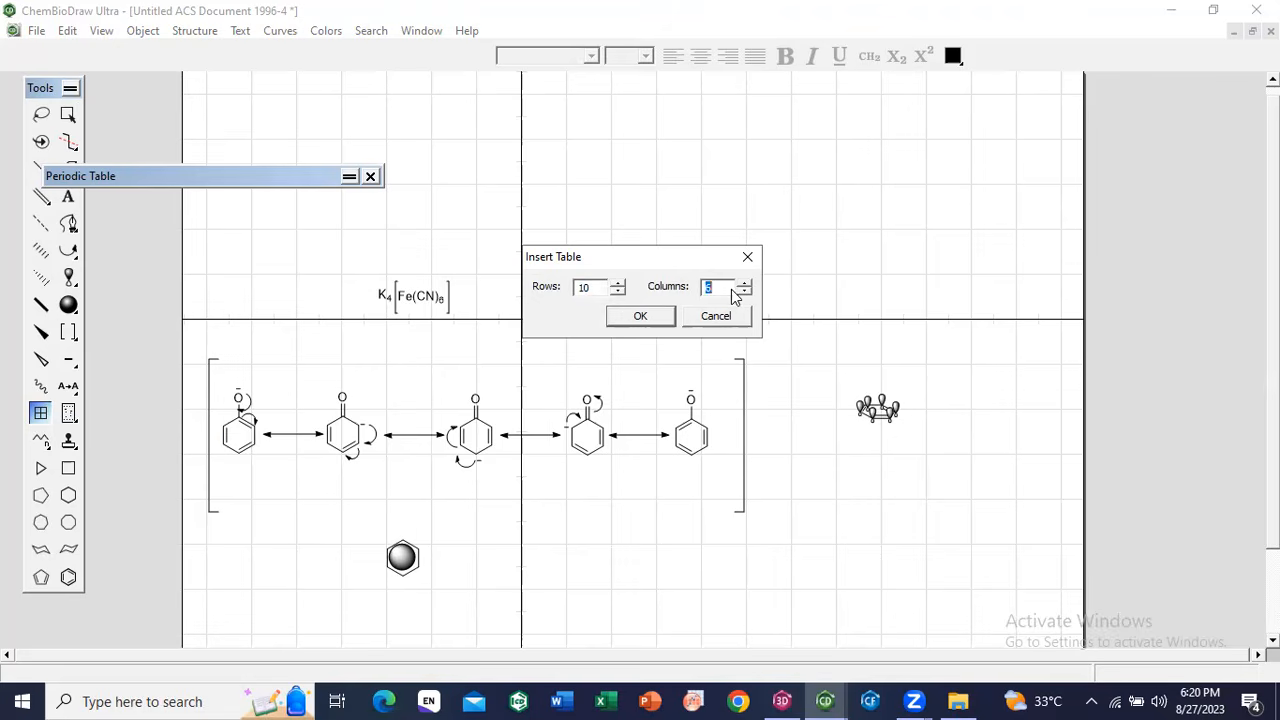
click(621, 317)
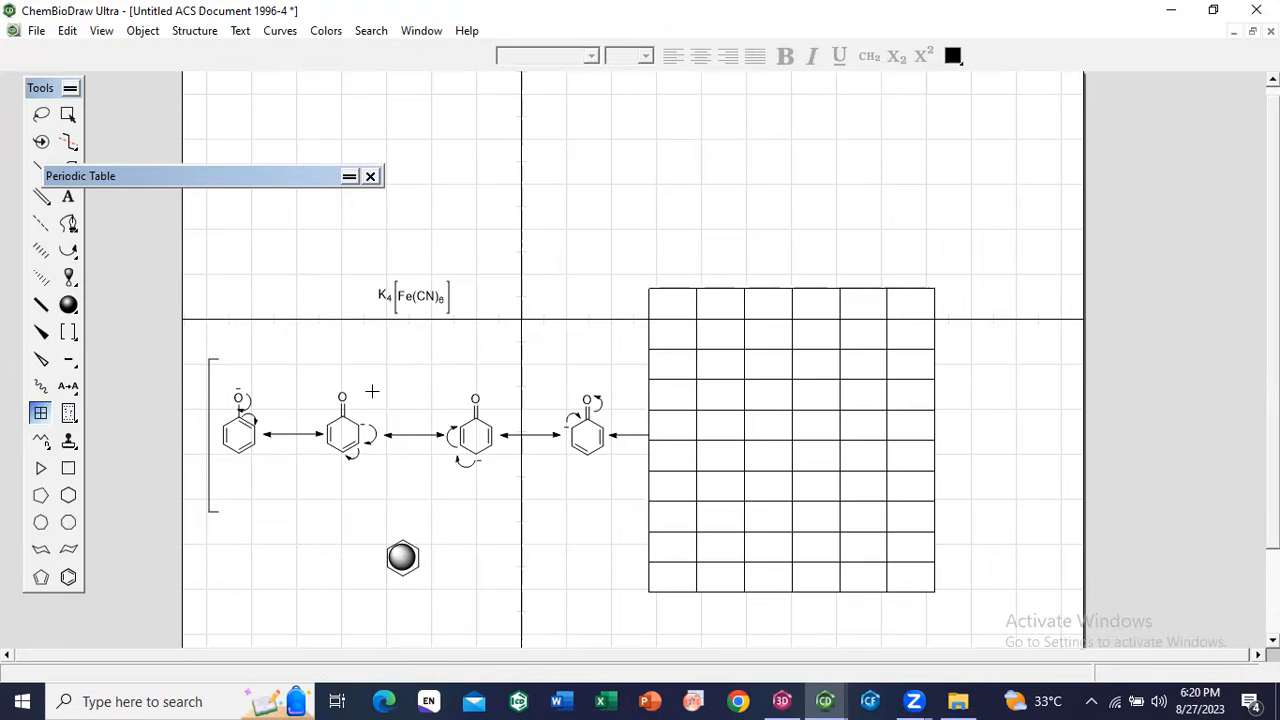
scroll(371, 391, down, 1)
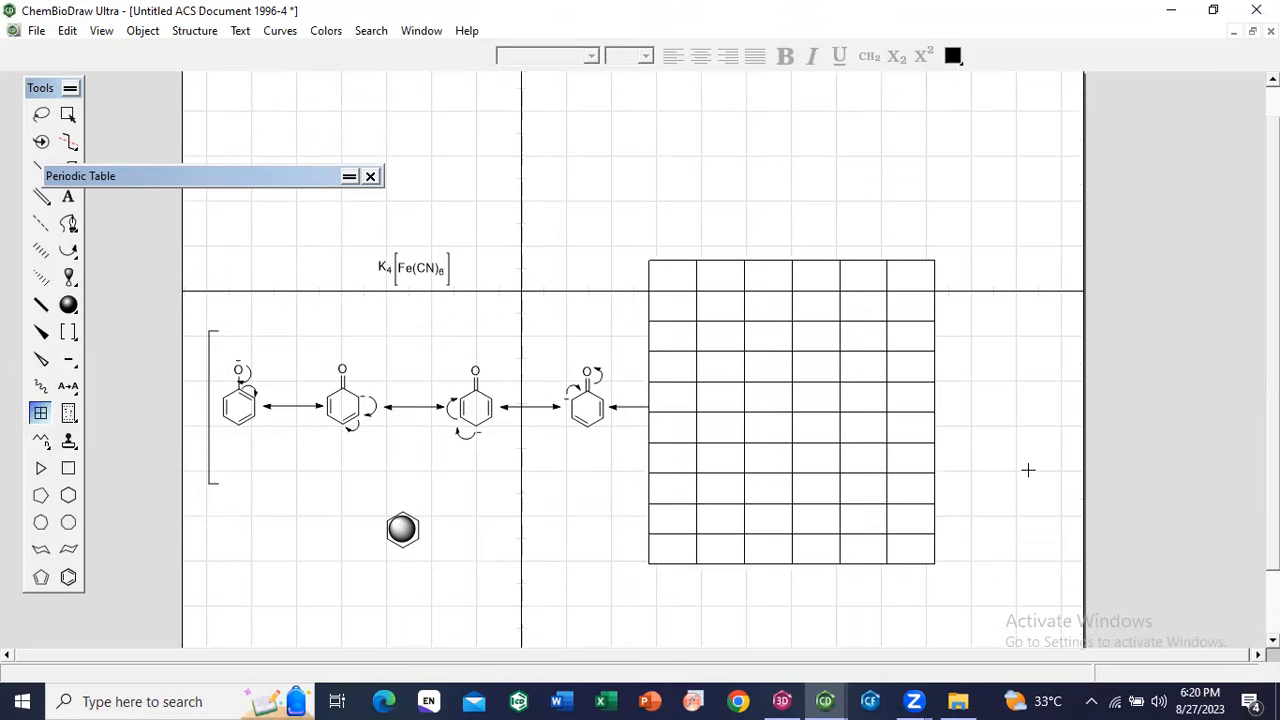
click(69, 445)
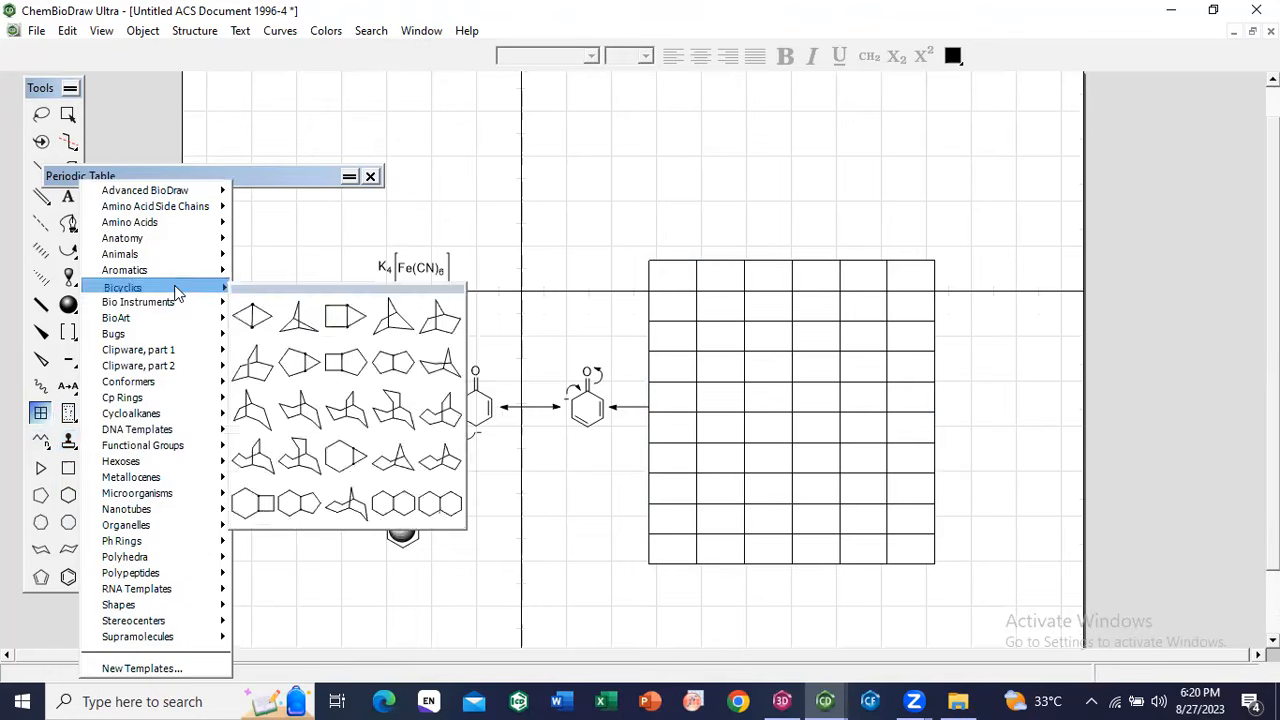
click(164, 500)
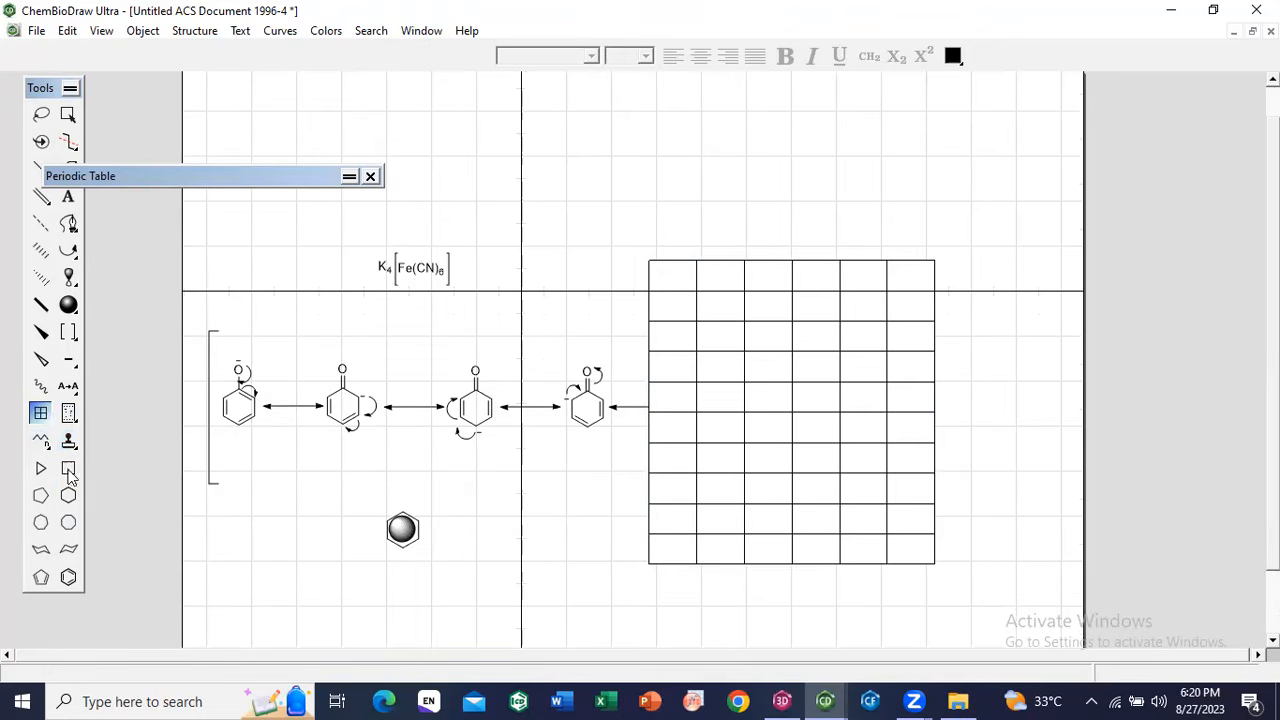
click(41, 441)
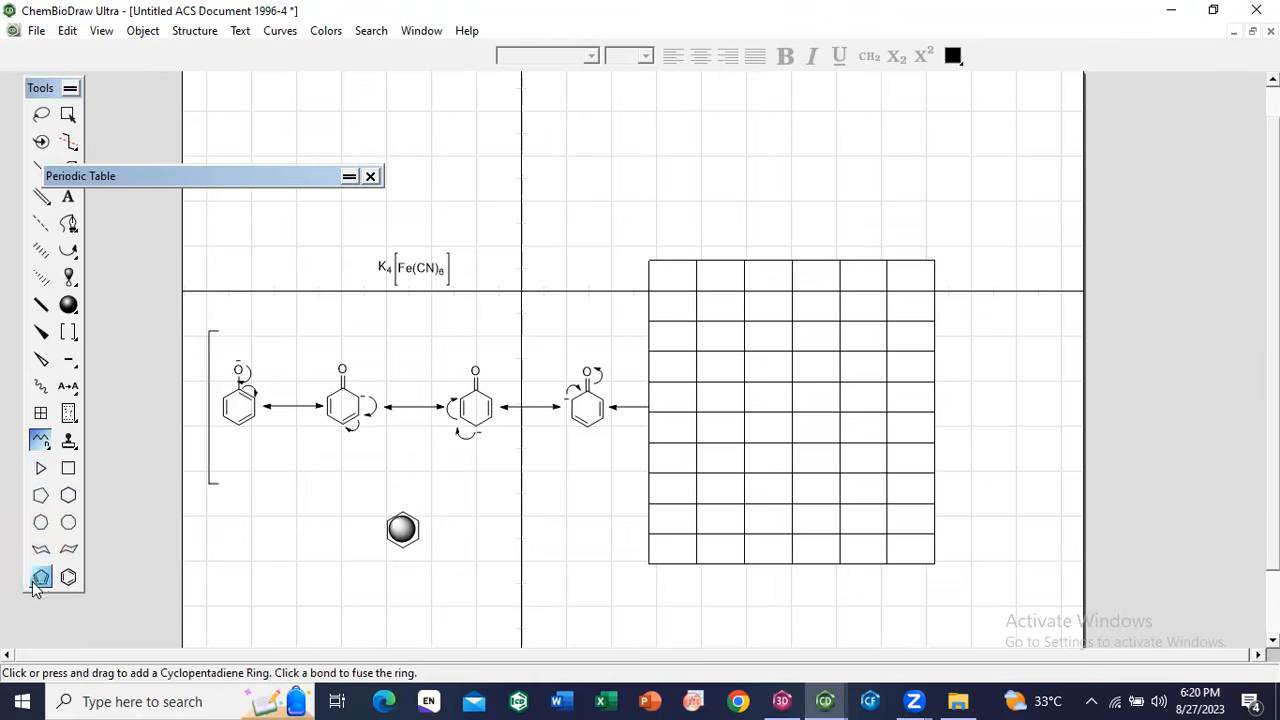
Step: Place a cyclohexane chair ring below the resonance scheme and attach single substituent bonds to its carbon atoms
click(68, 549)
click(308, 555)
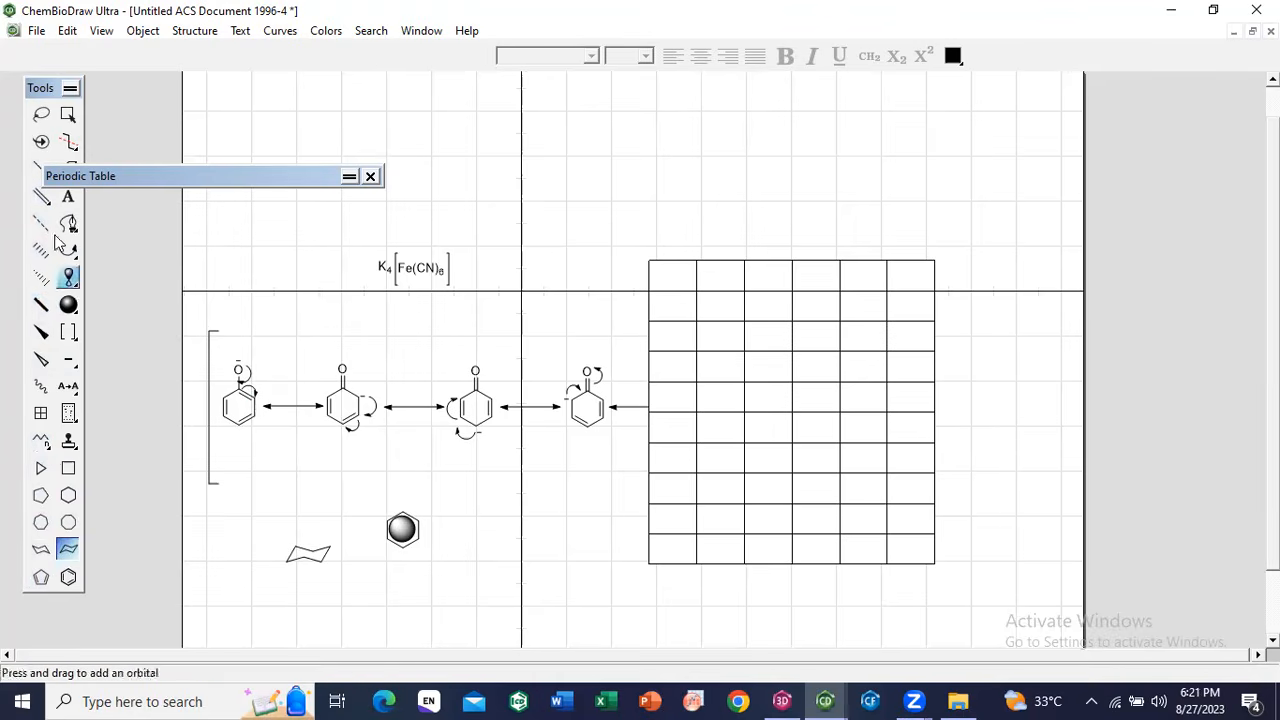
click(38, 166)
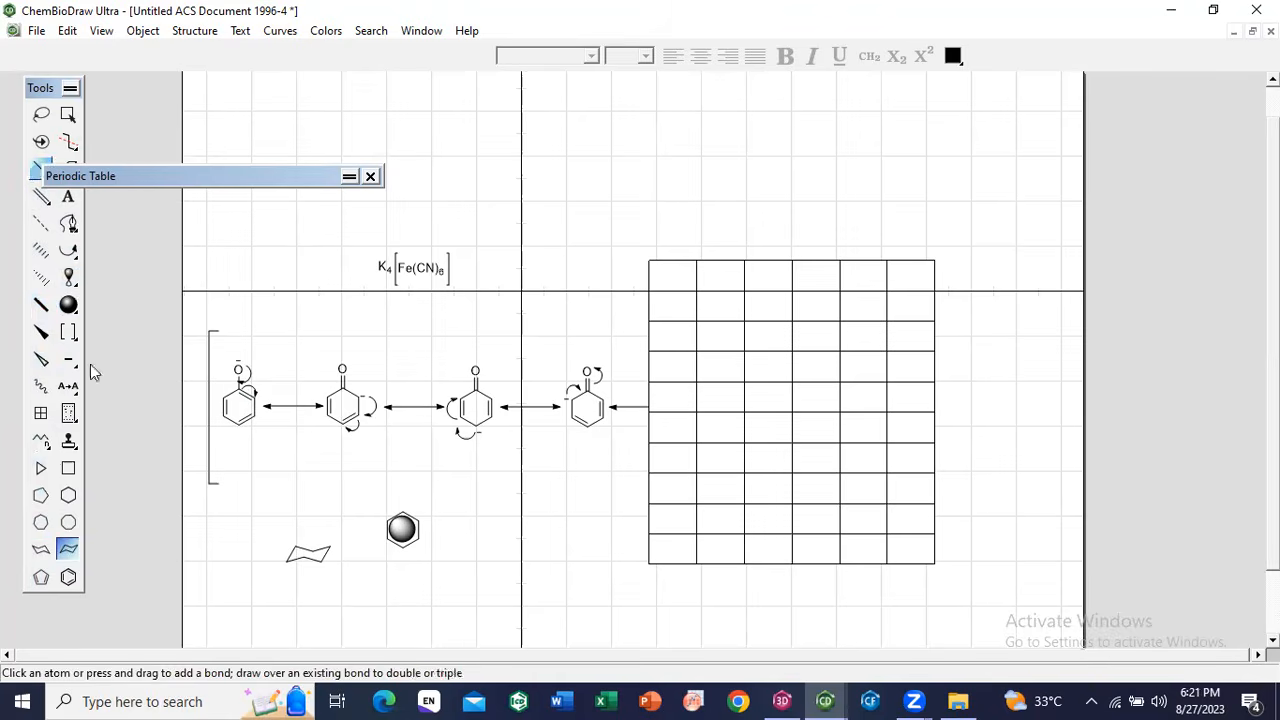
click(329, 546)
click(329, 546)
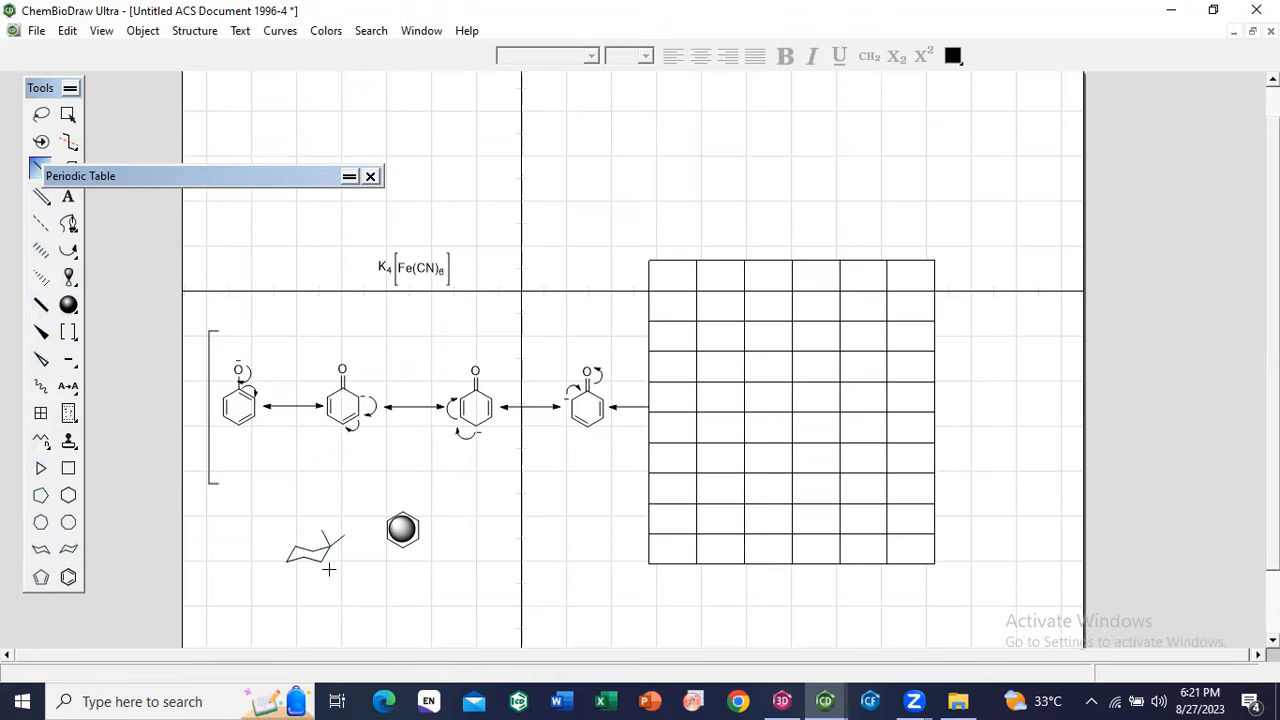
click(321, 556)
click(287, 558)
Step: Place a ready-made cyclohexane chair with substituent bonds from the Conformers templates beside the benzene ring containing the sphere
click(70, 441)
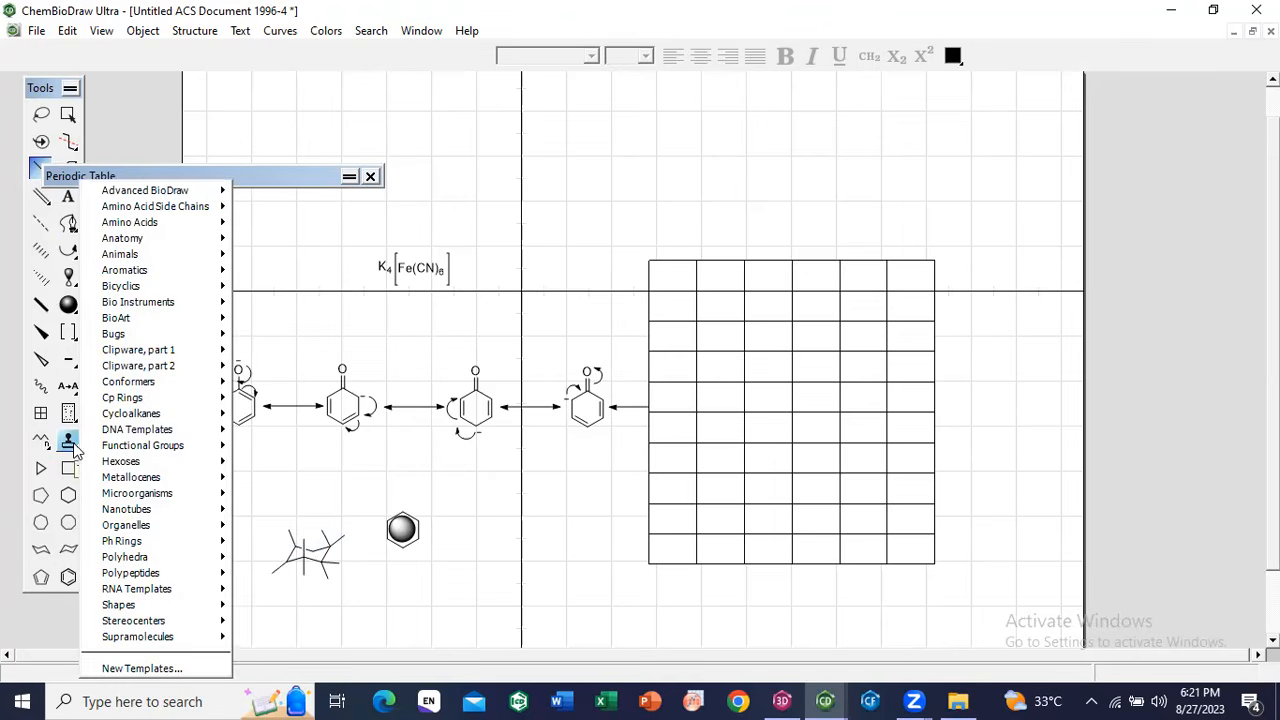
mouse_move(128, 463)
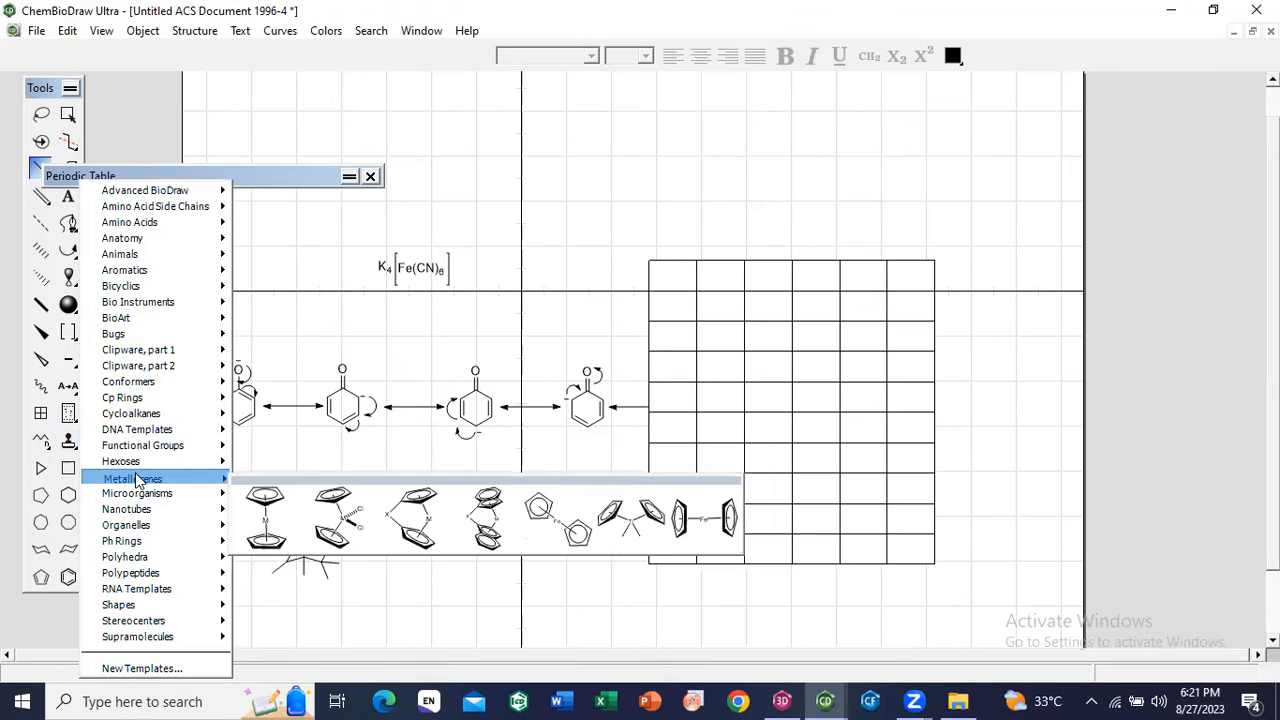
mouse_move(148, 542)
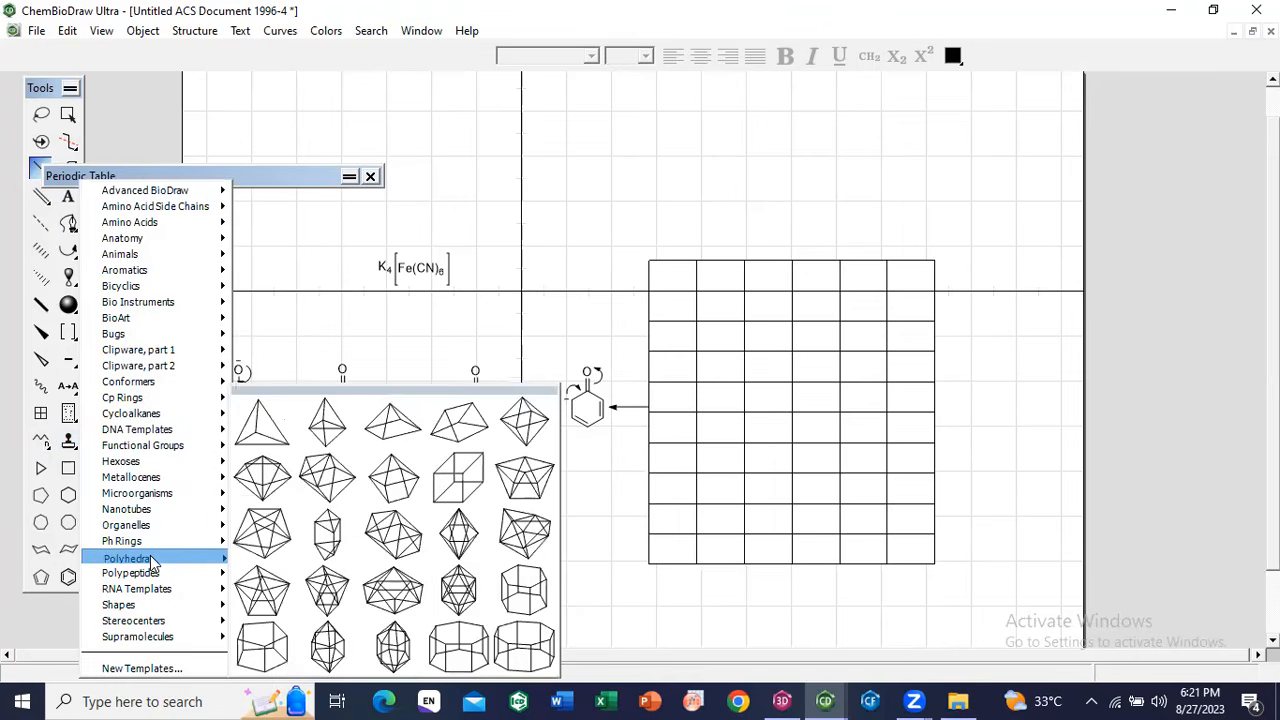
mouse_move(145, 608)
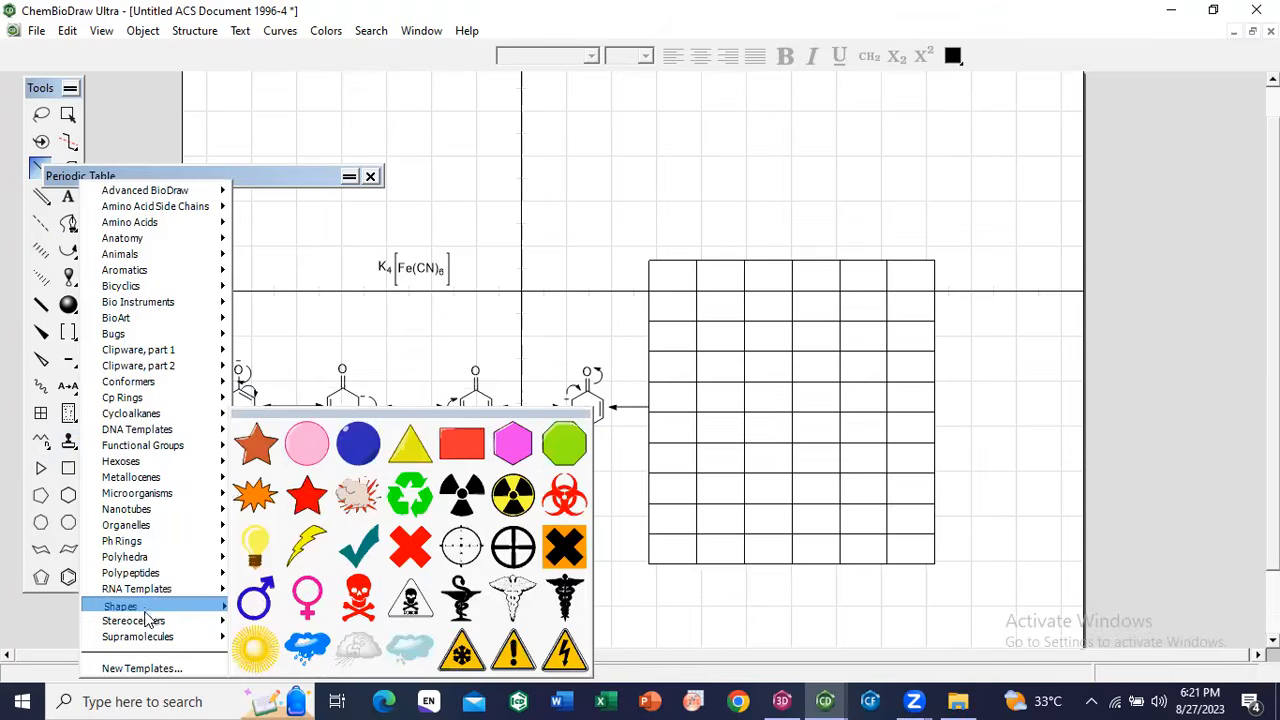
mouse_move(148, 416)
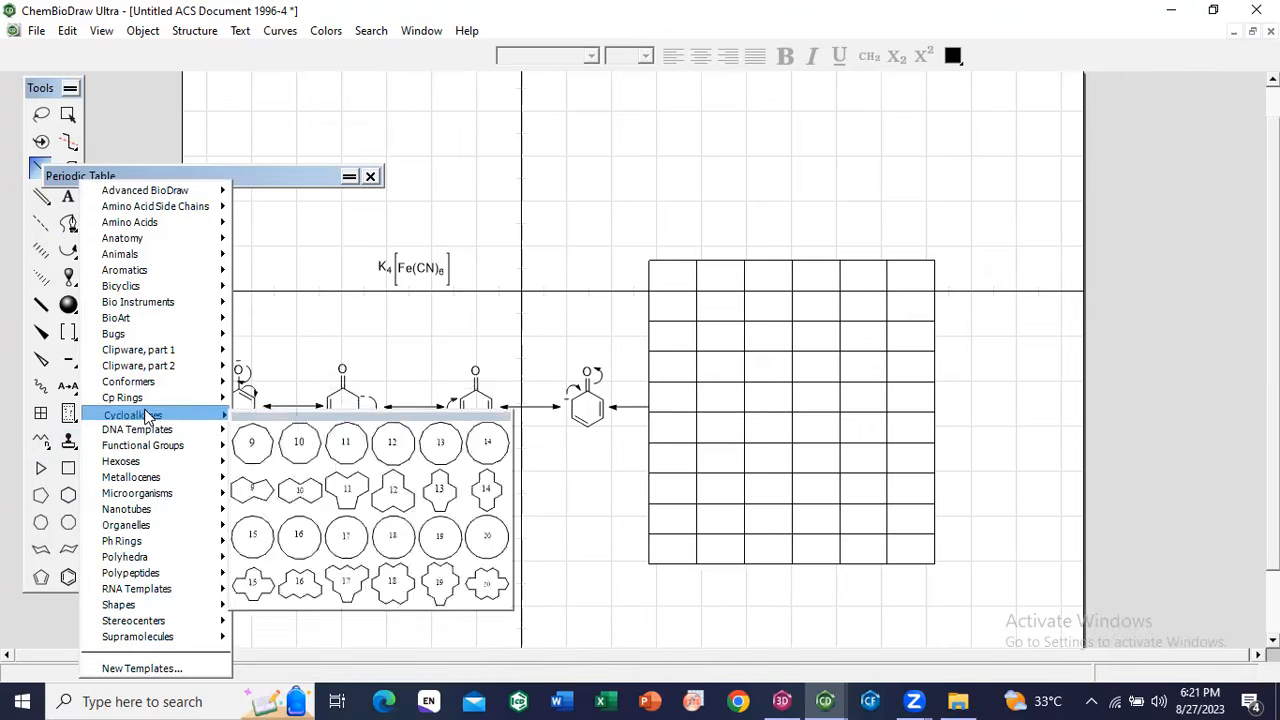
mouse_move(146, 386)
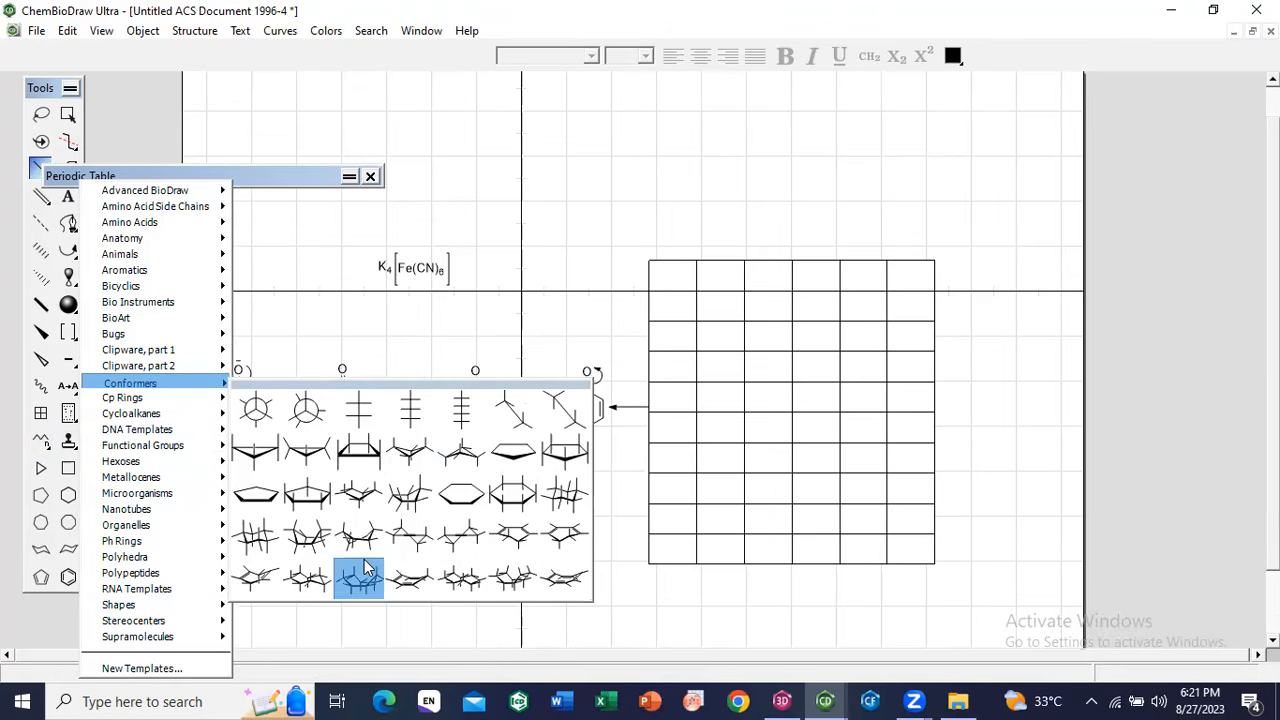
click(256, 537)
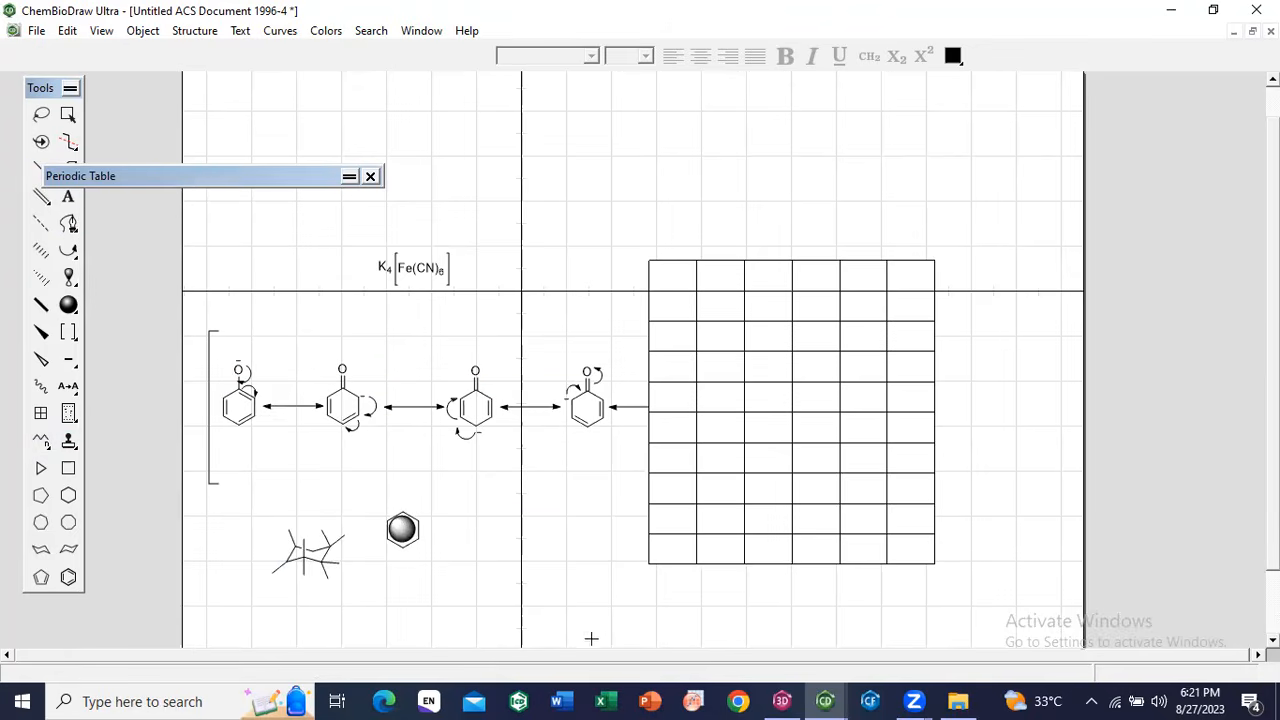
click(505, 566)
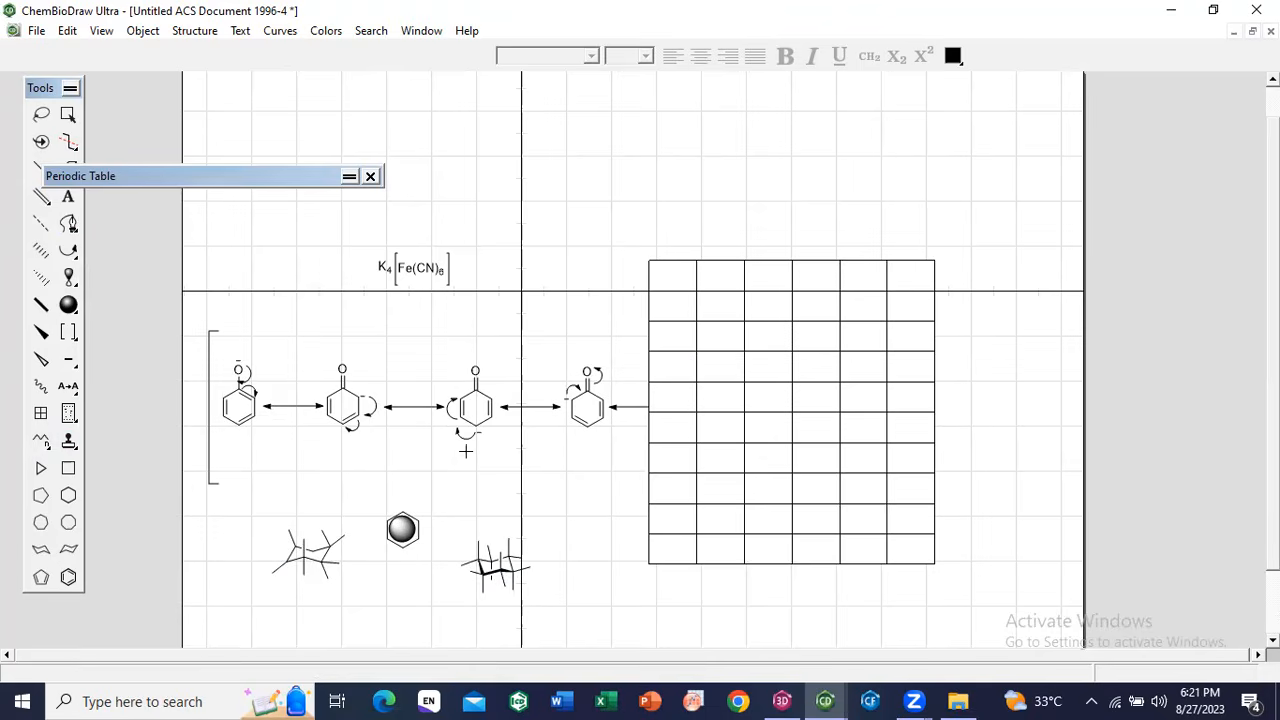
click(36, 244)
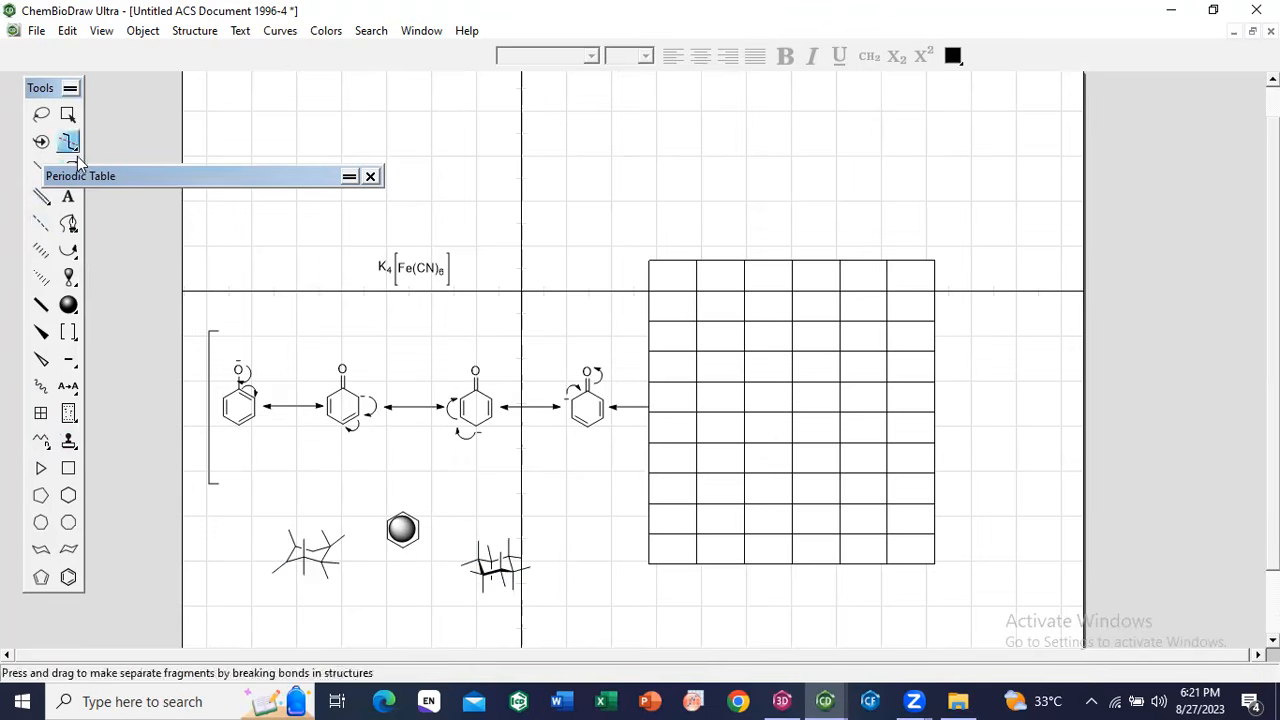